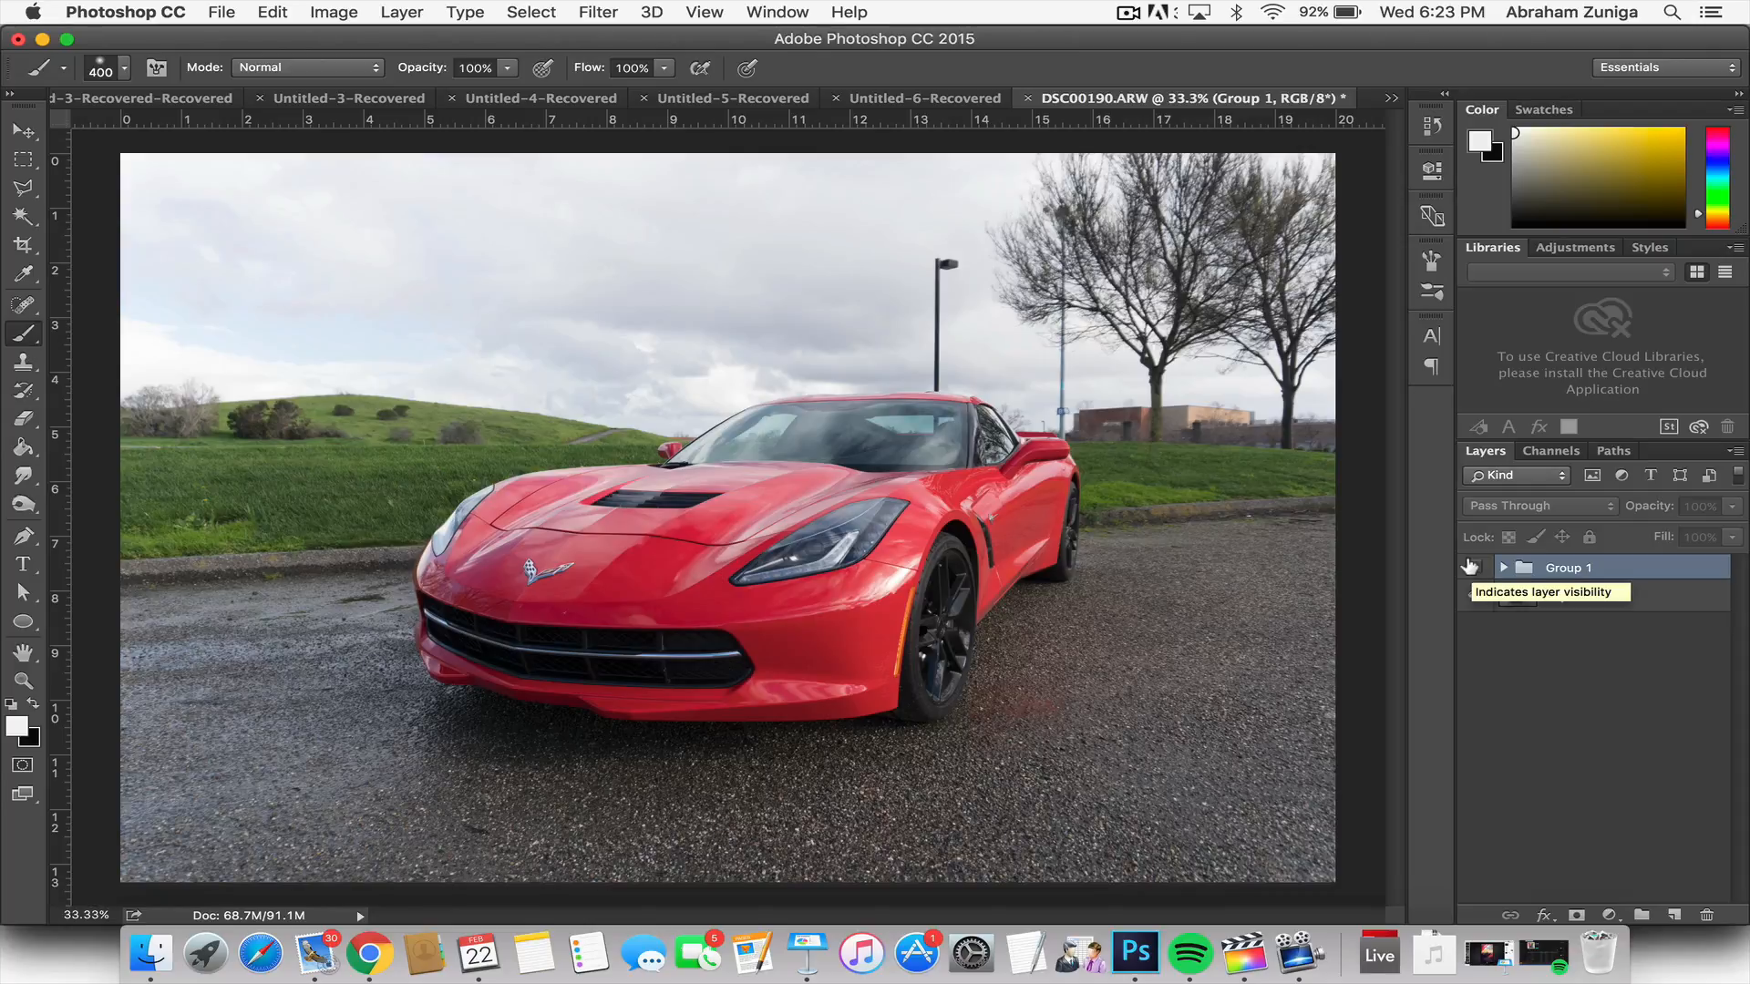
Step: Compare the photo with and without Group 1, select Layer 0, and inspect the adjustment layers inside the group
click(1471, 567)
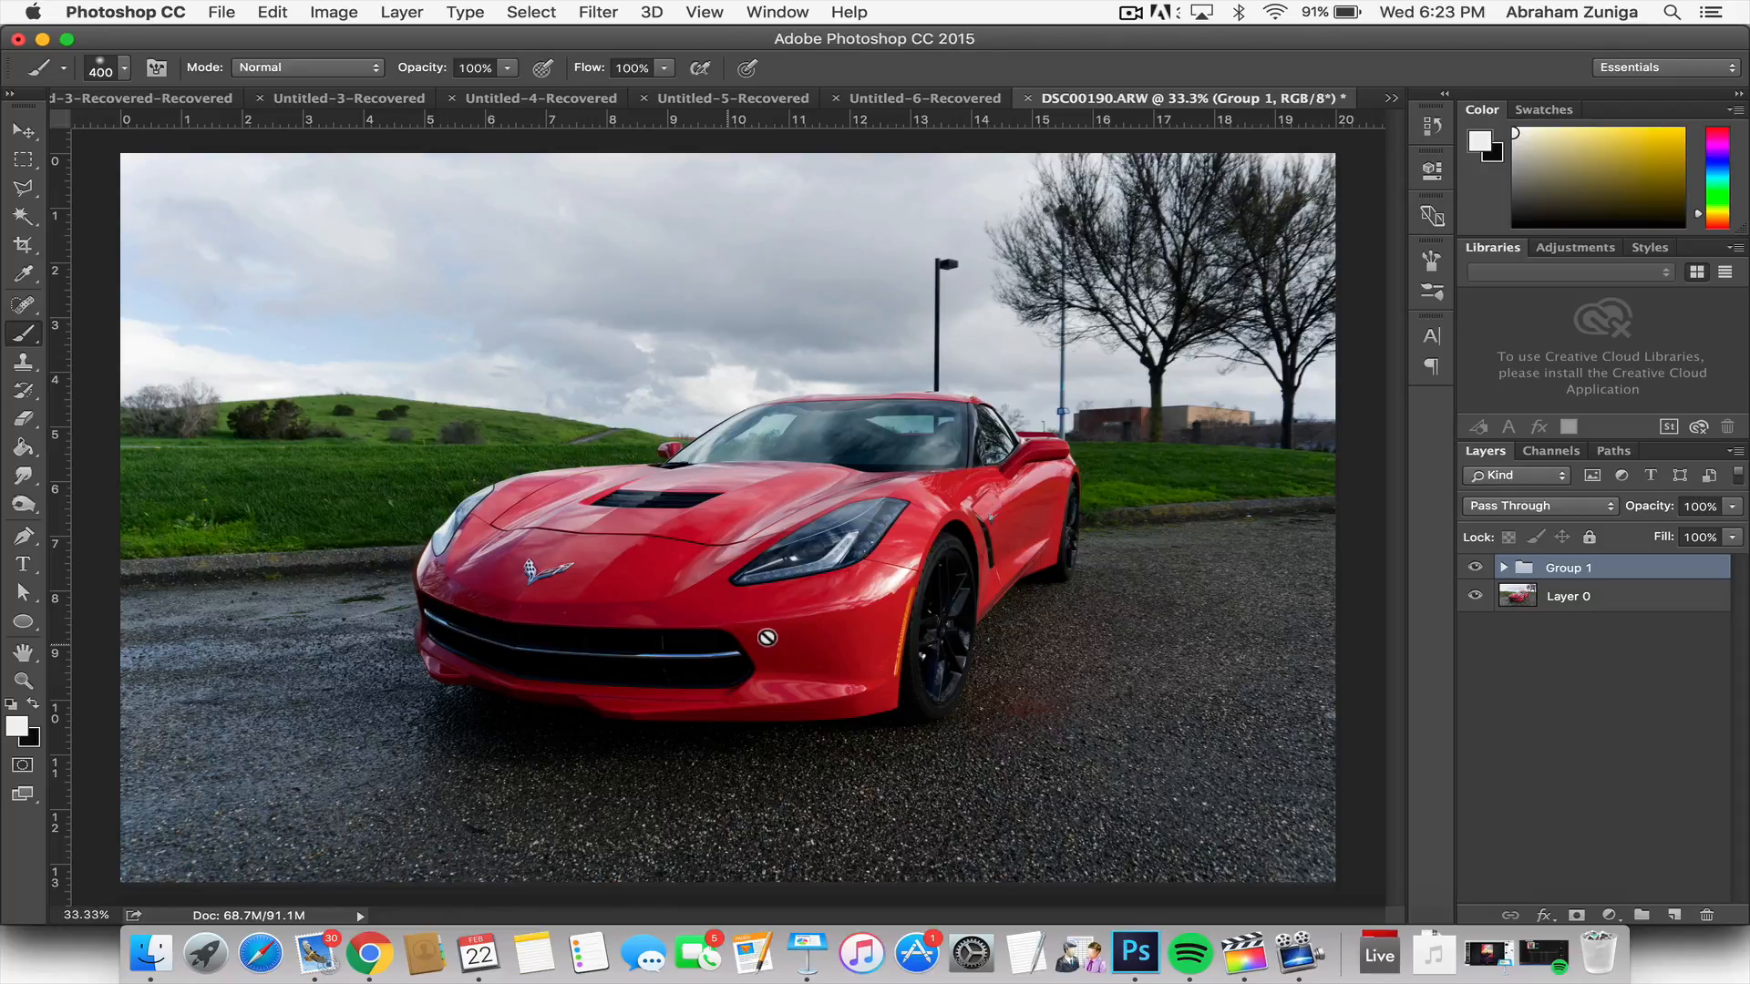
click(1548, 688)
click(1591, 598)
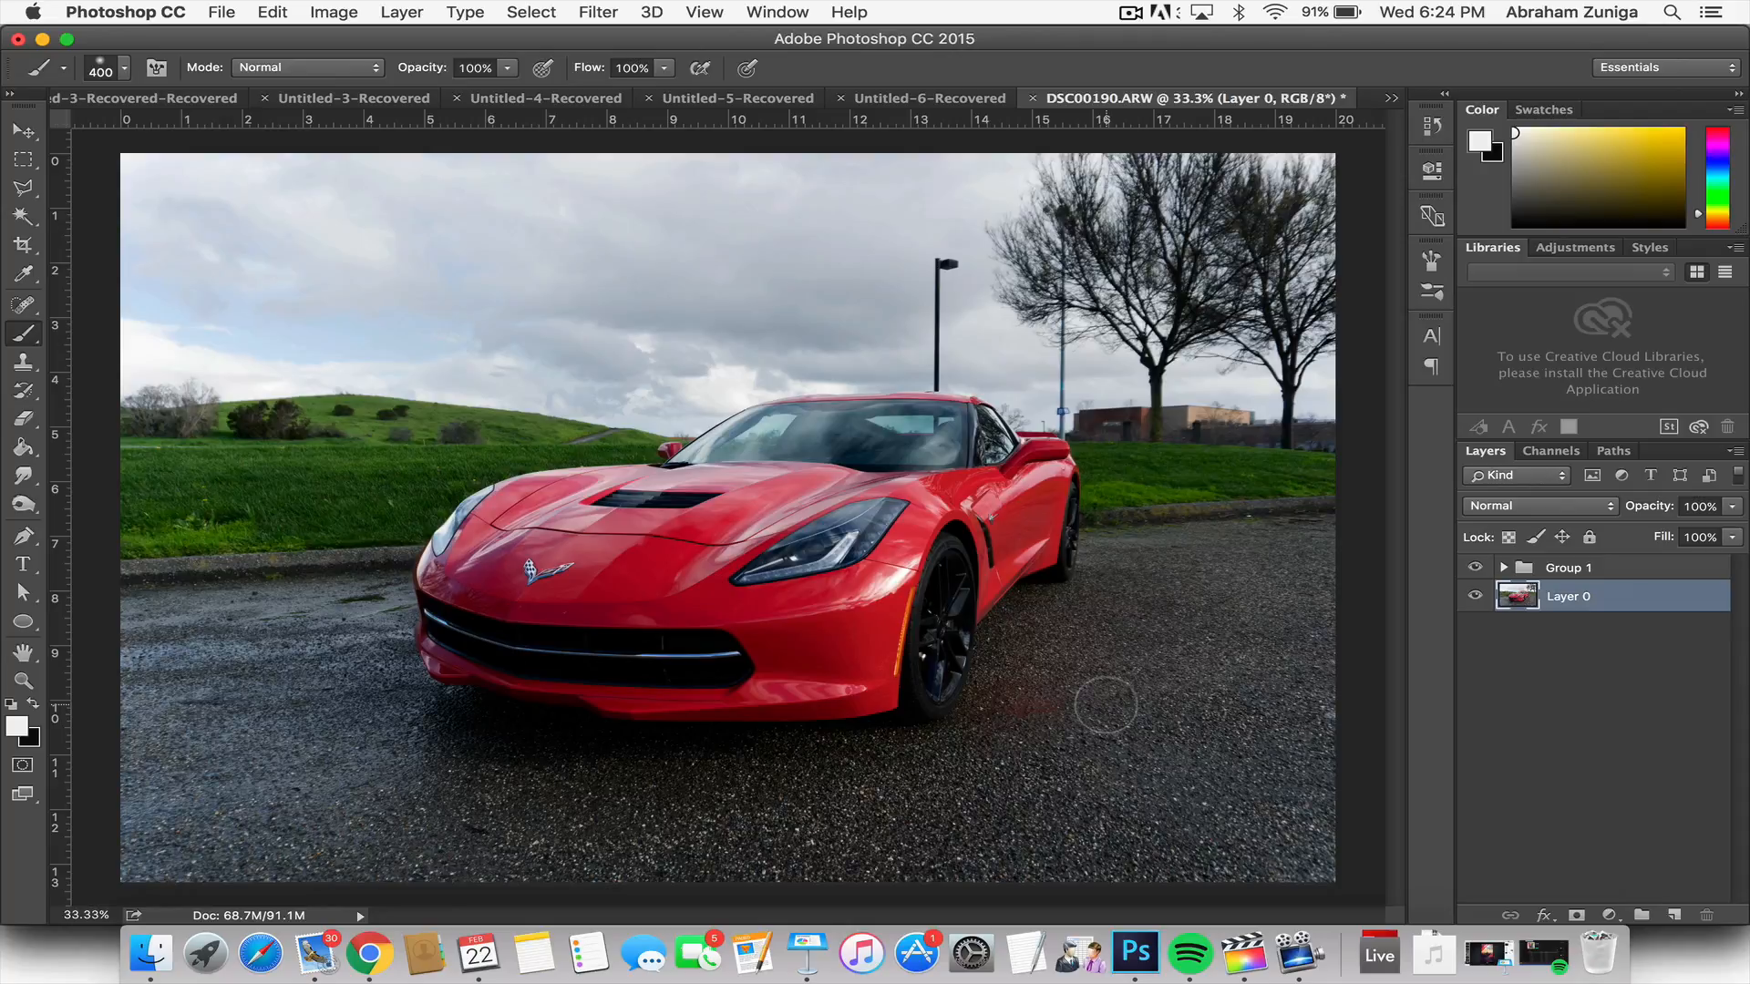
click(1472, 566)
click(1472, 566)
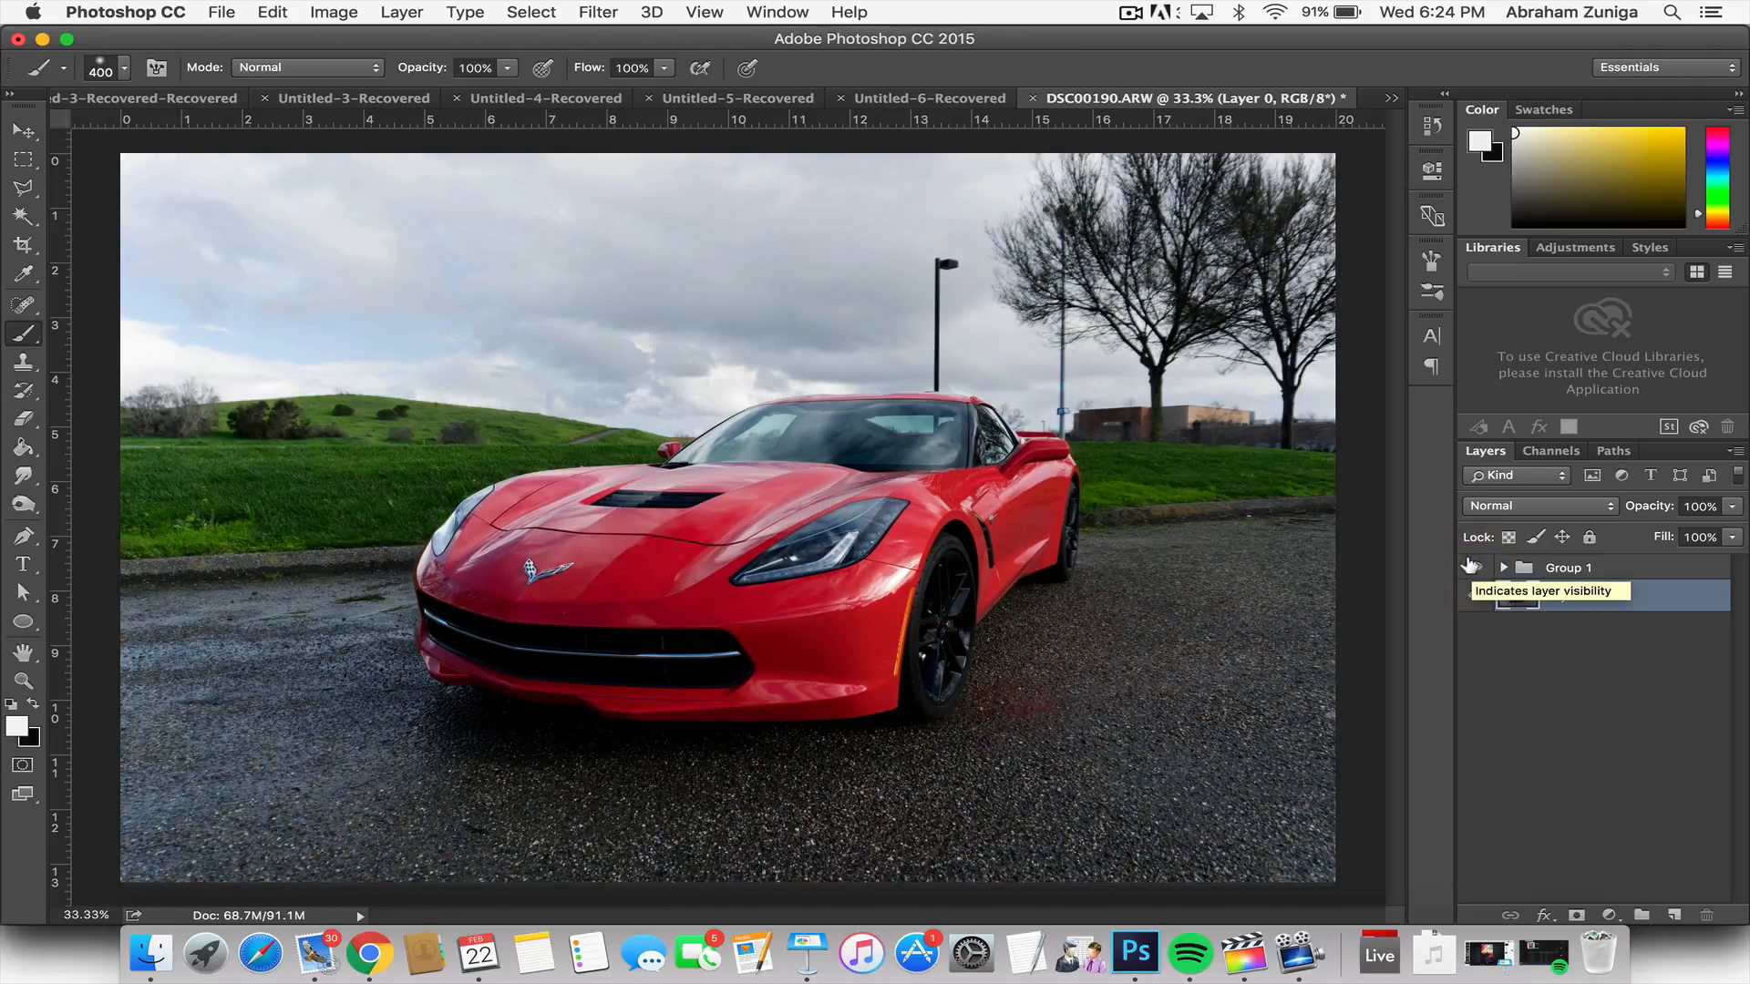
click(1502, 567)
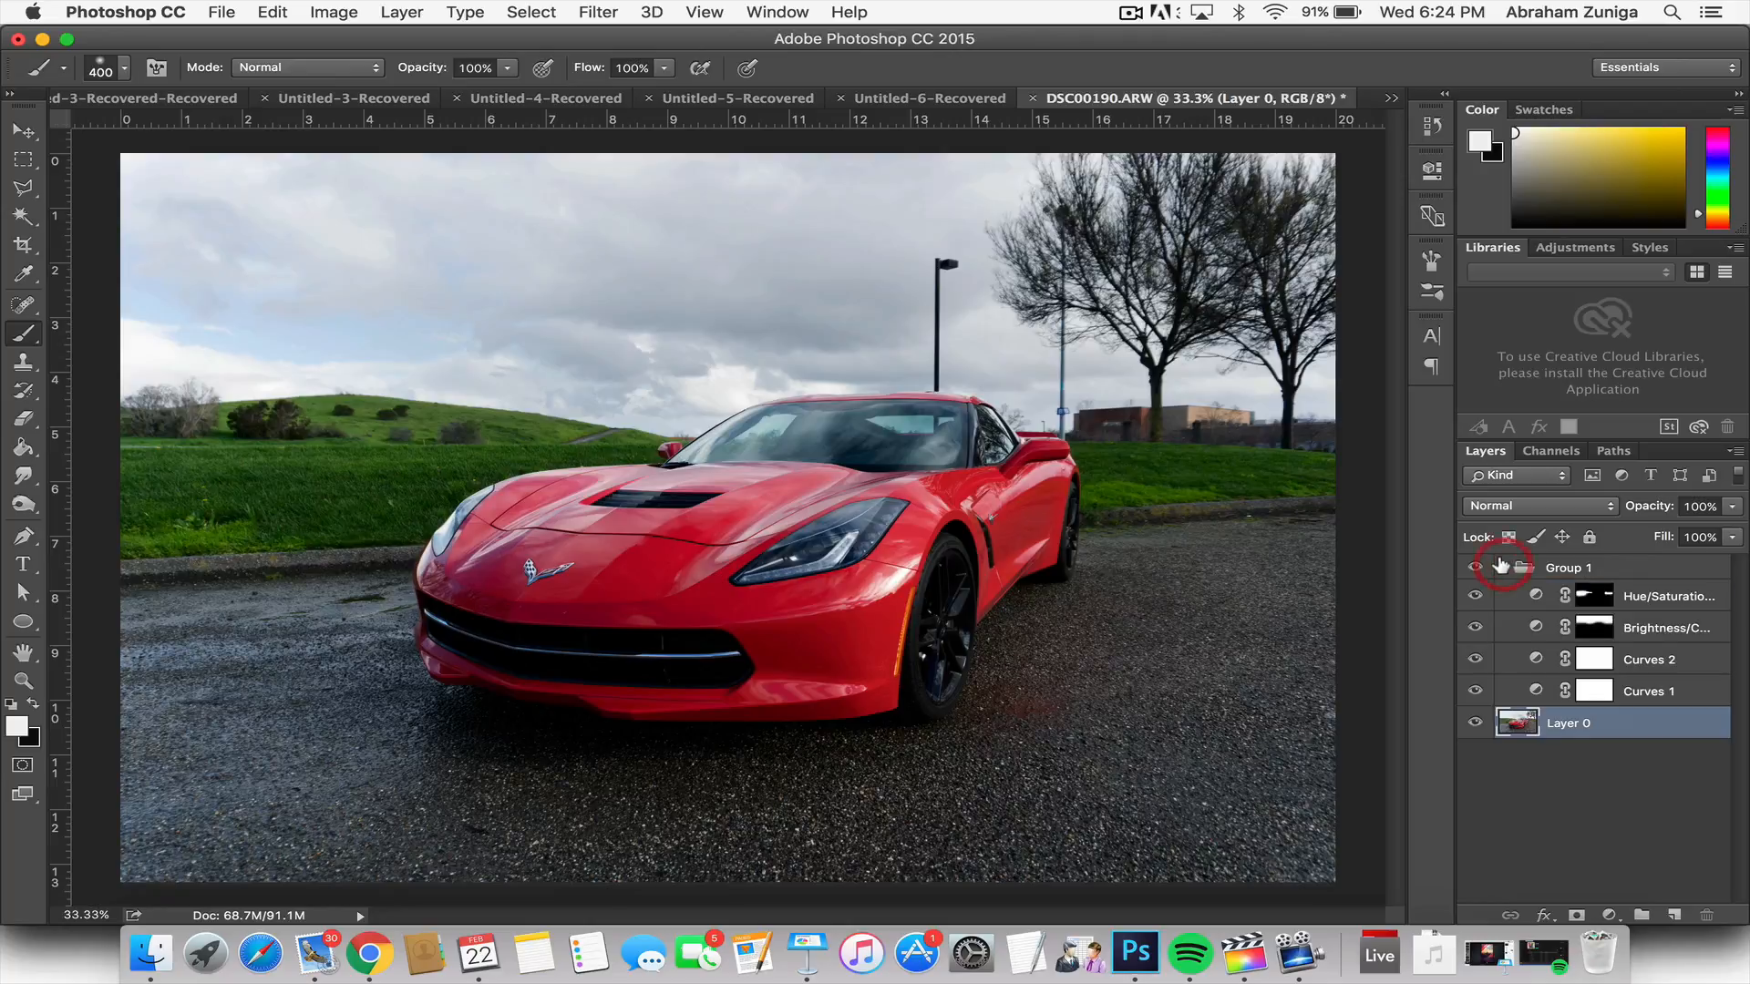
click(1501, 566)
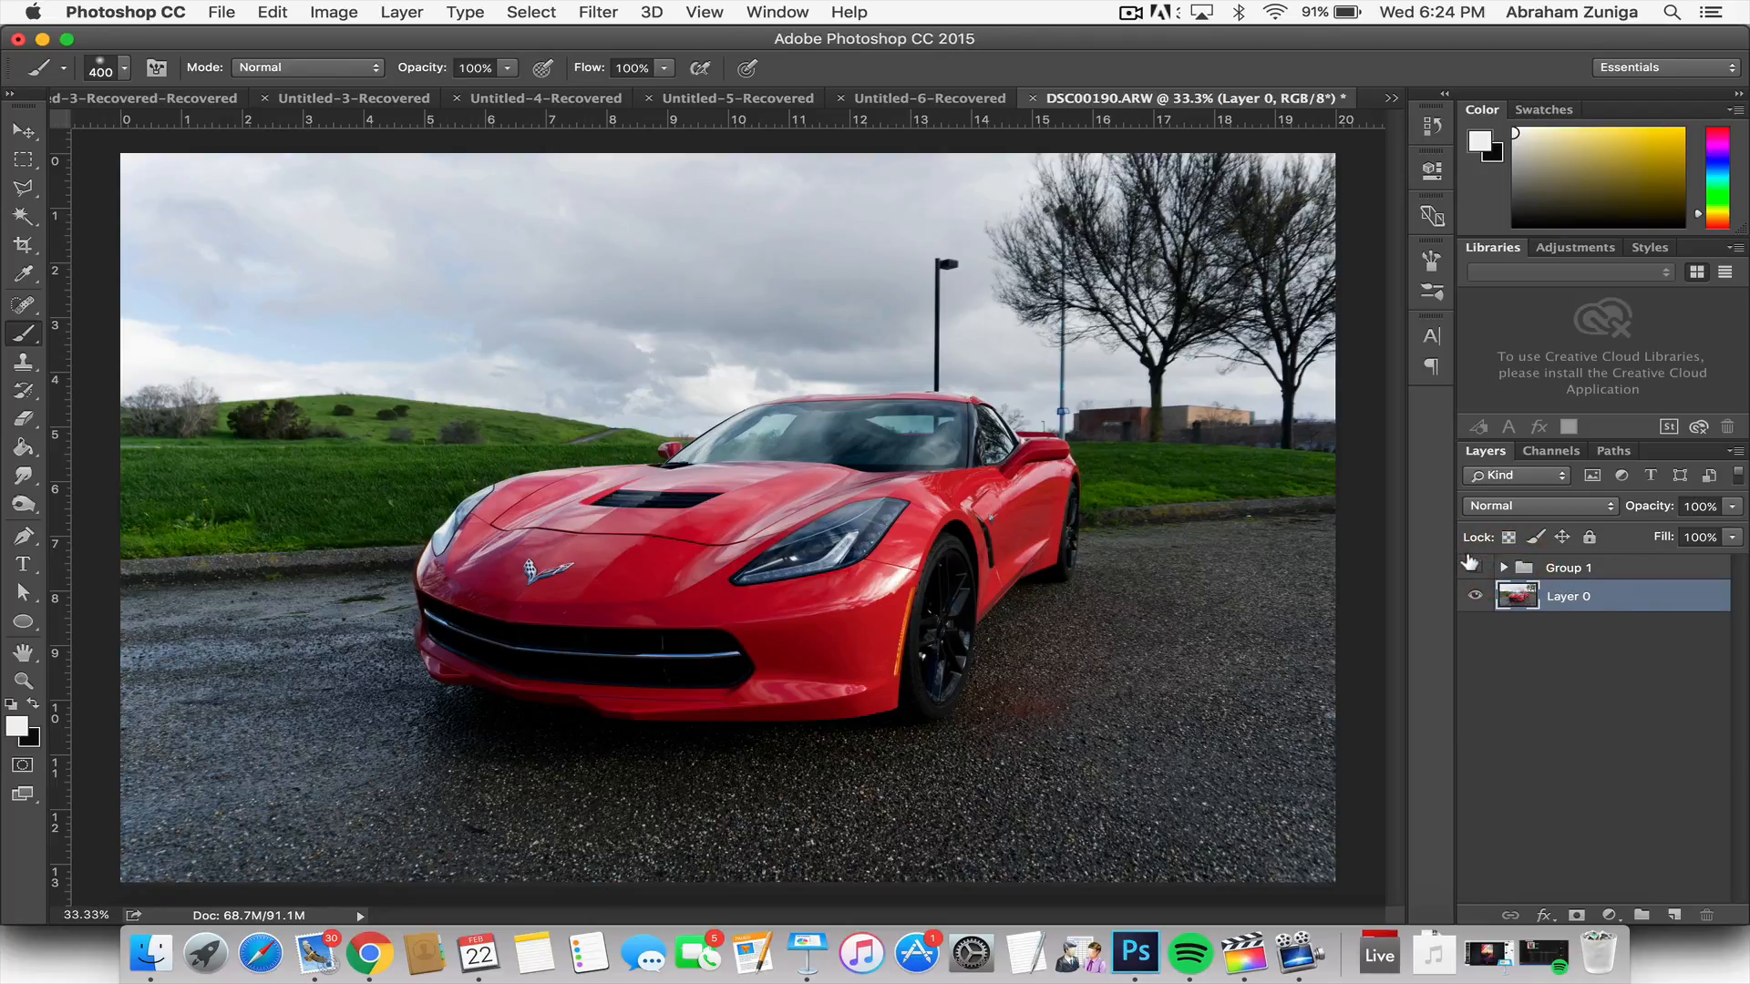
Step: Hide Group 1 and add a Curves adjustment layer directly above Layer 0
click(1472, 566)
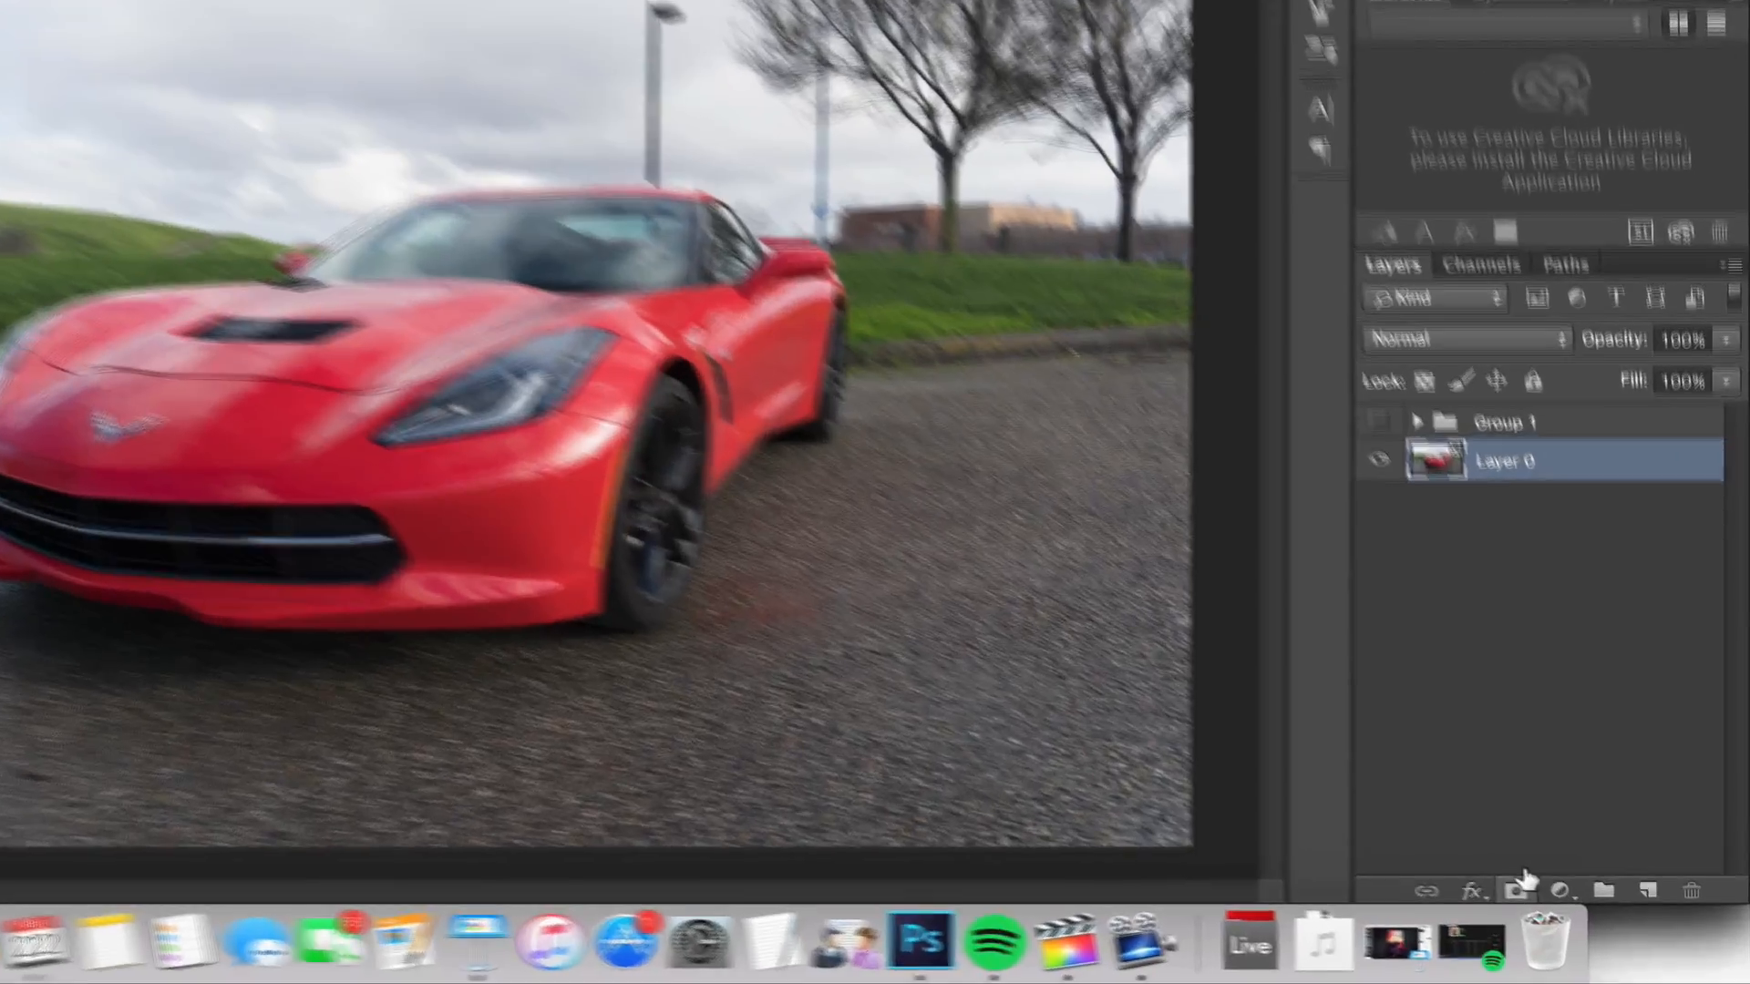
click(1610, 914)
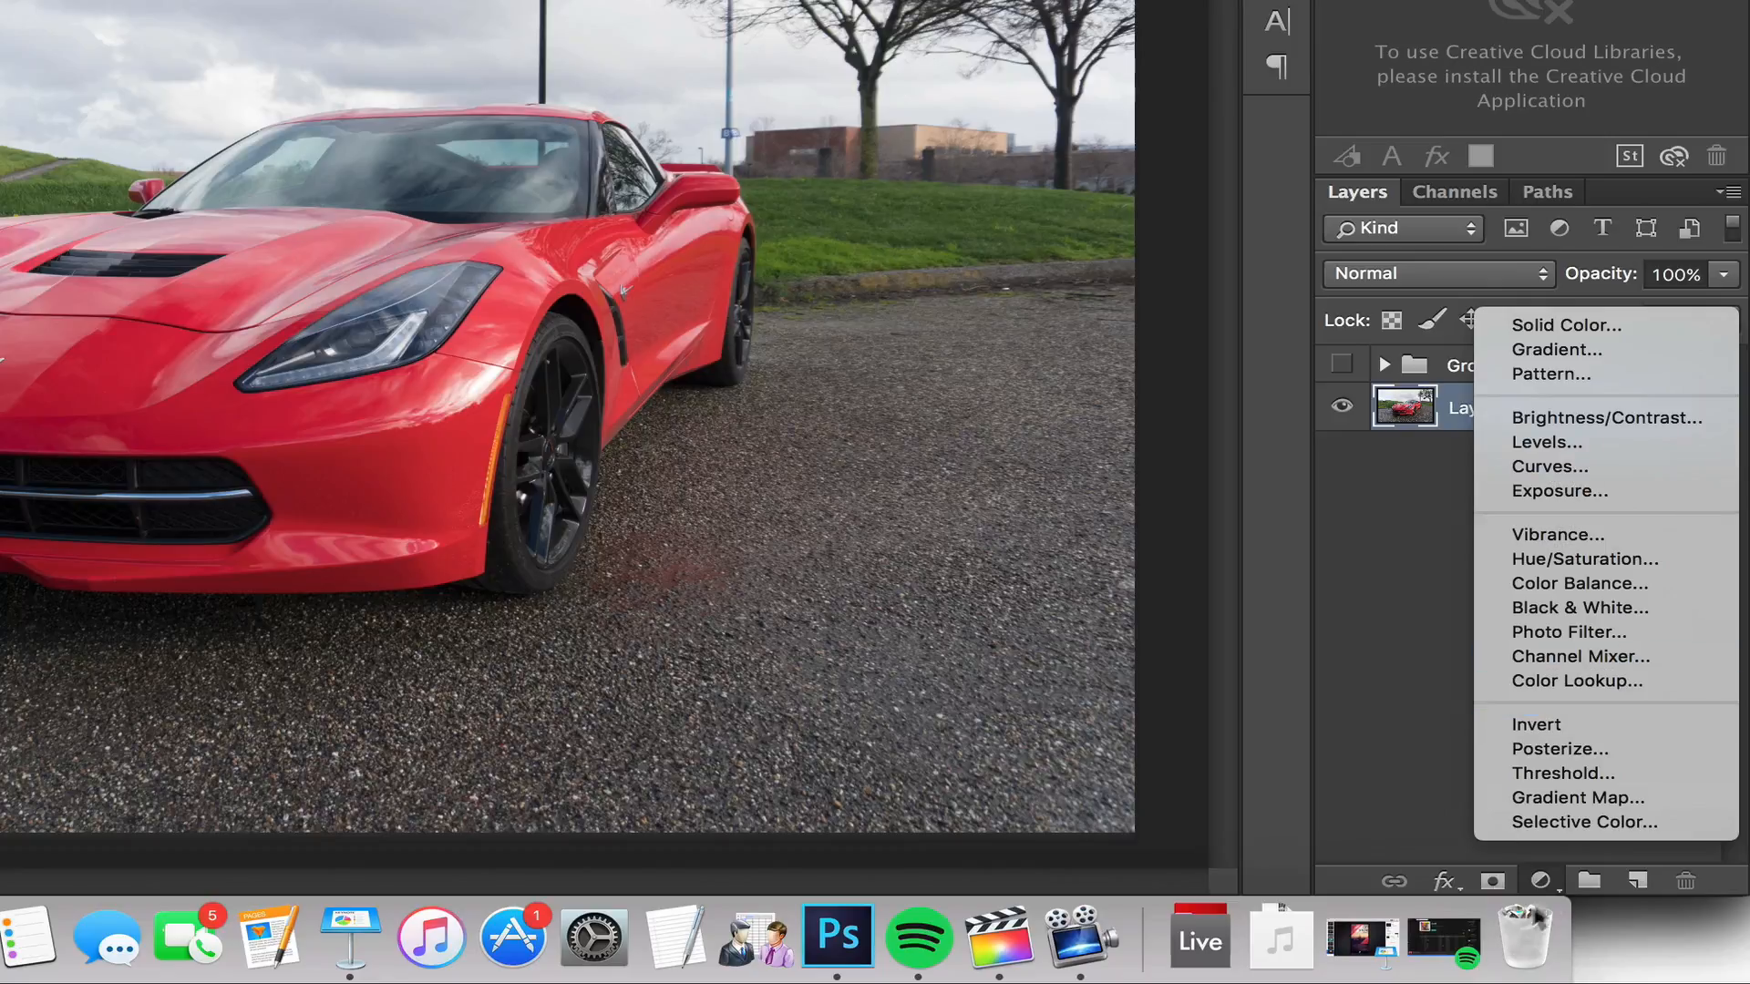
click(1419, 814)
click(1540, 881)
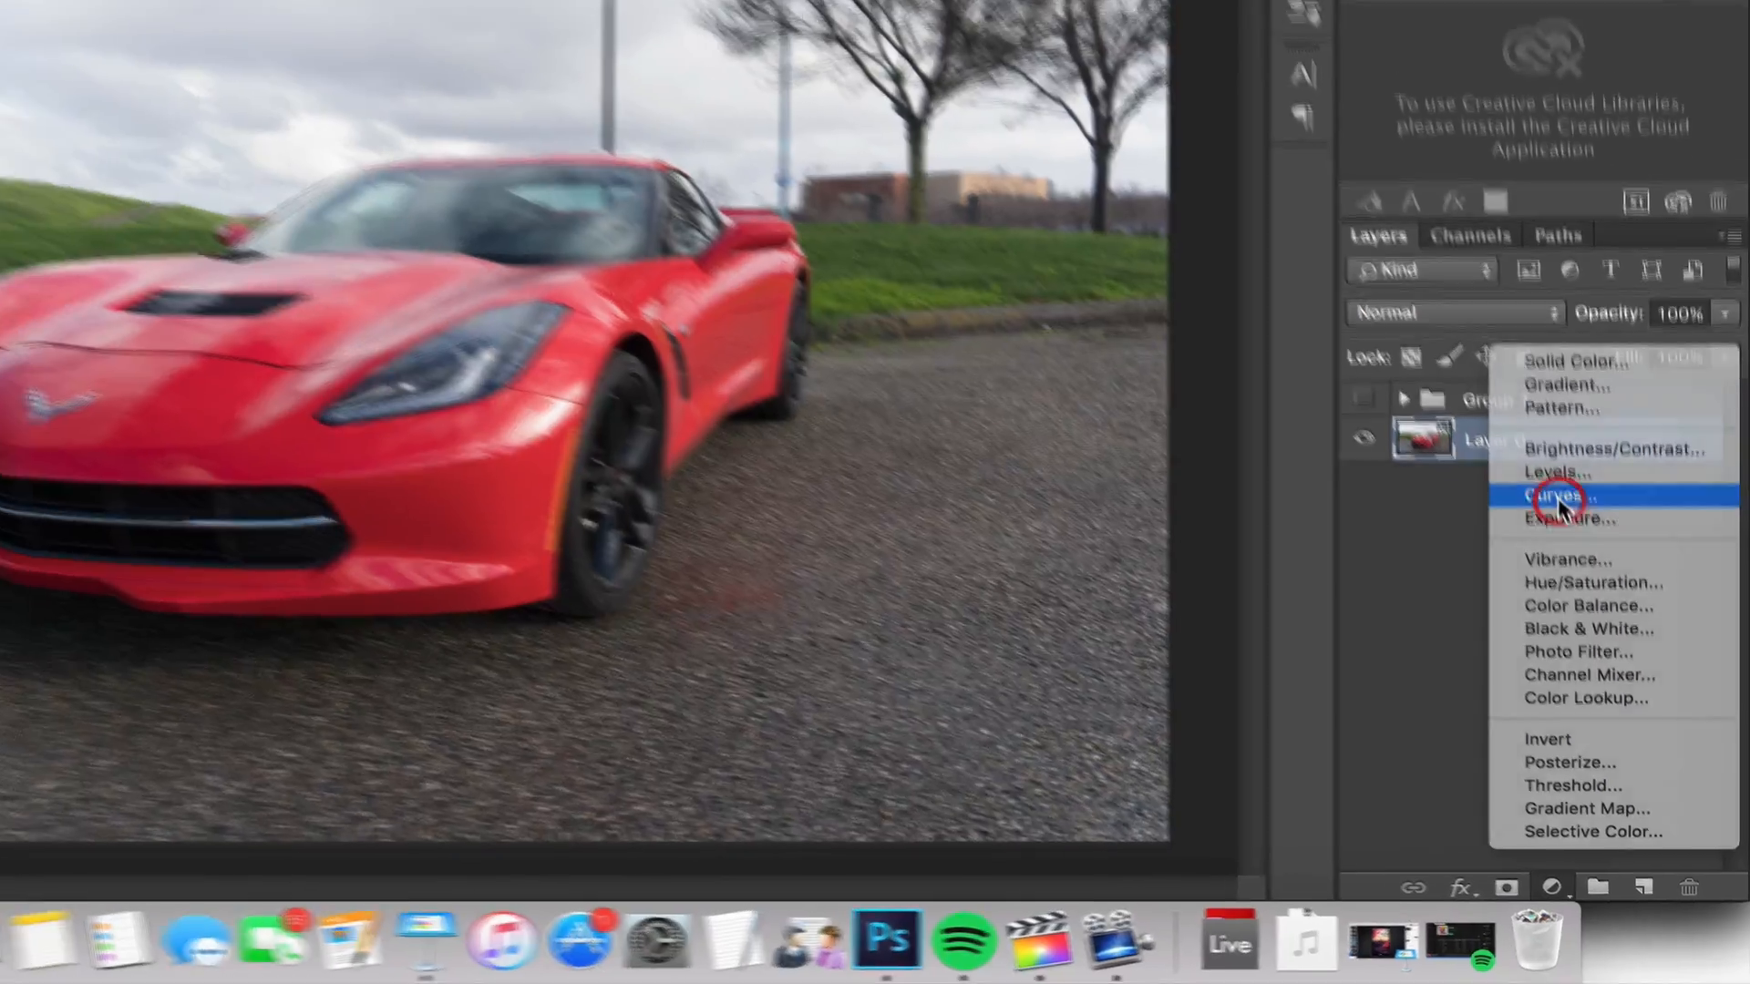
click(1546, 467)
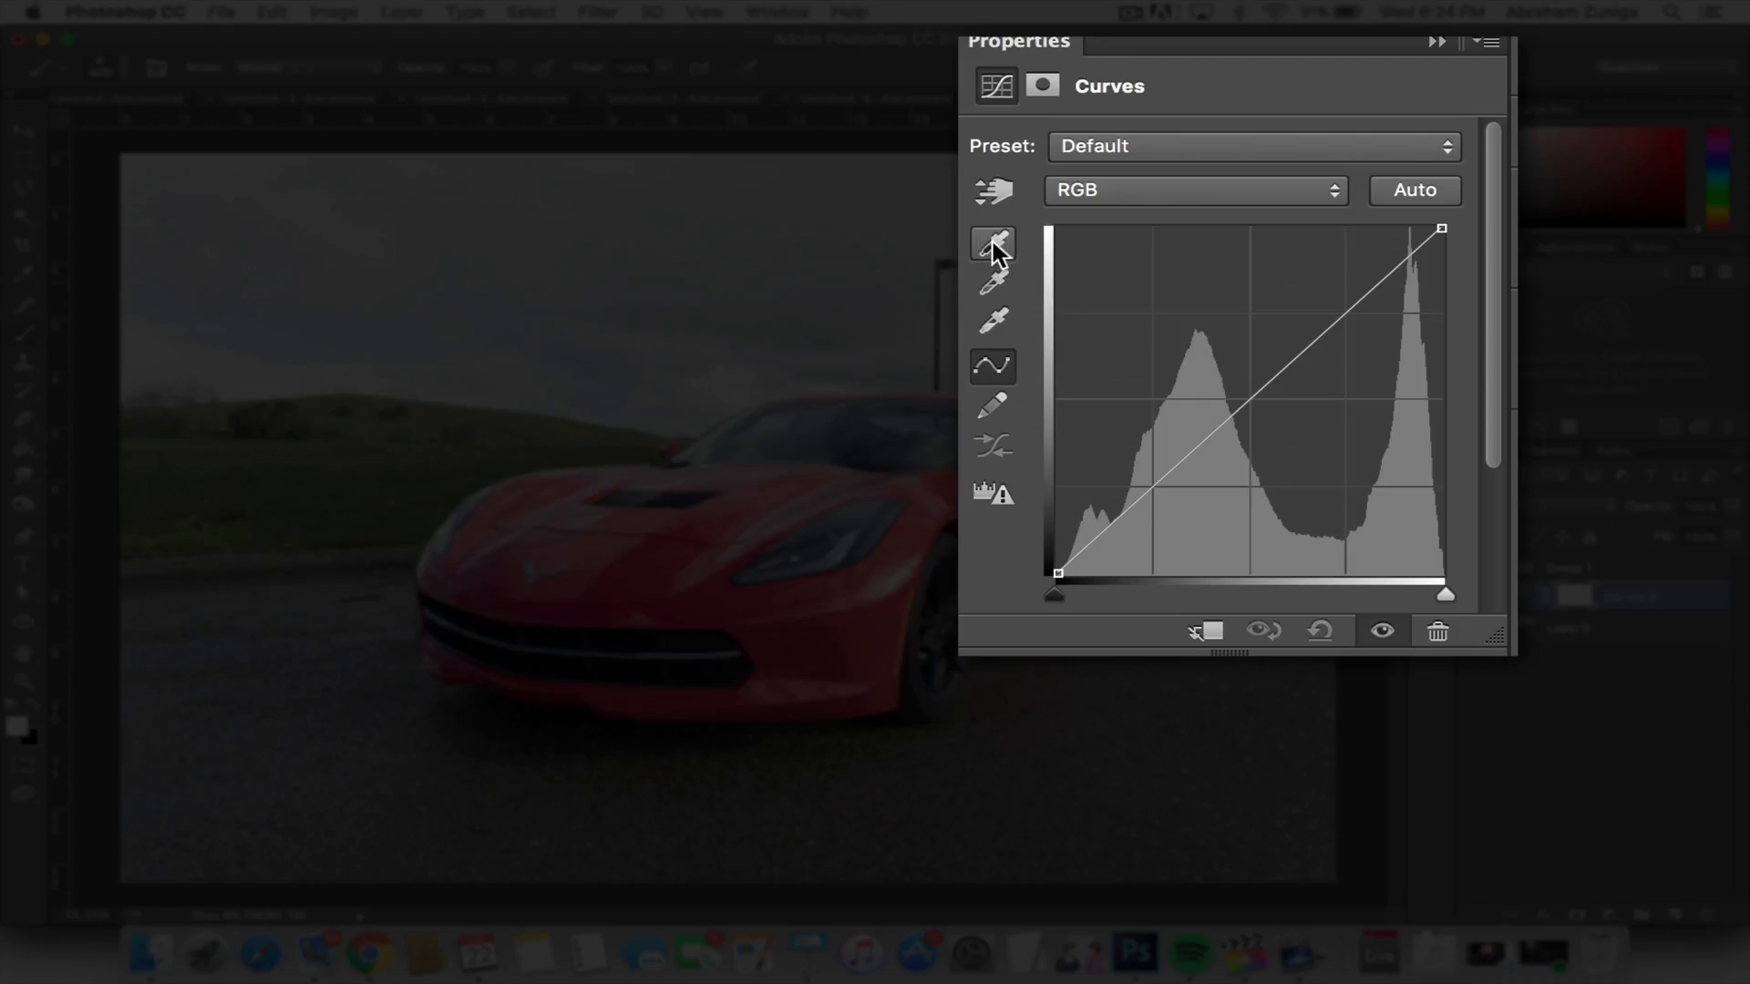
Step: Activate the Curves black point sampler and use the shadow clipping preview to locate the darkest areas of the photo
click(996, 243)
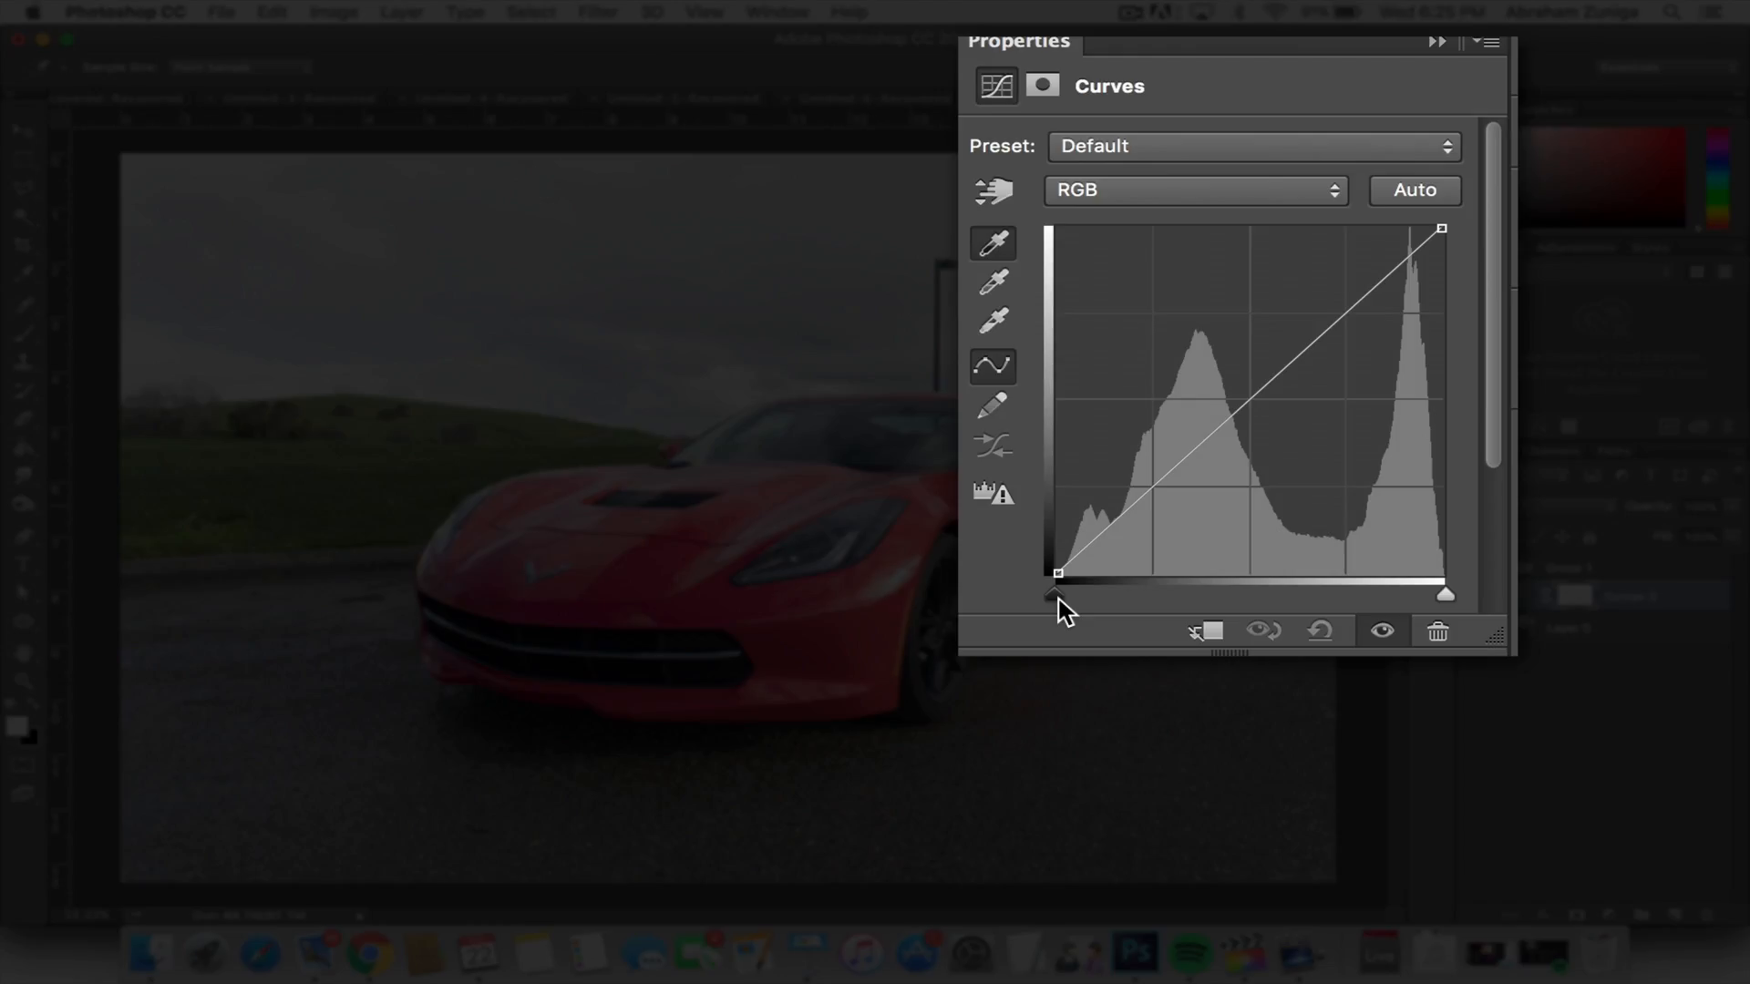
drag(1057, 598, 1124, 509)
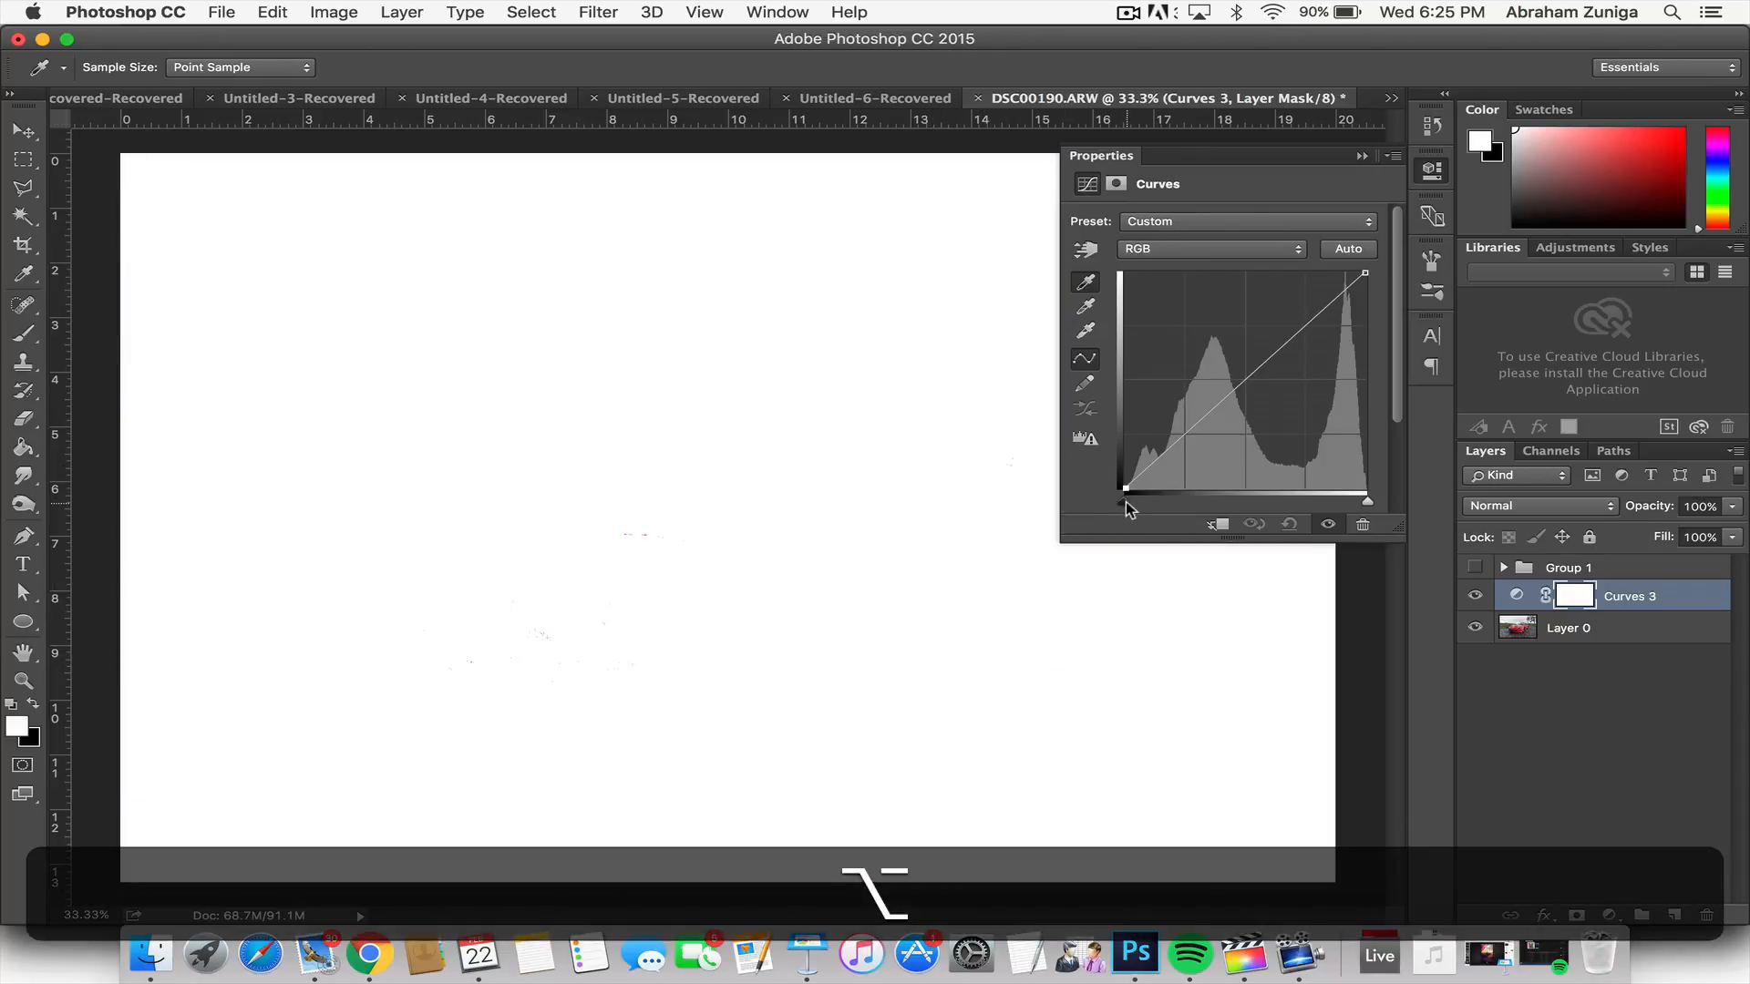
drag(1130, 506, 1082, 504)
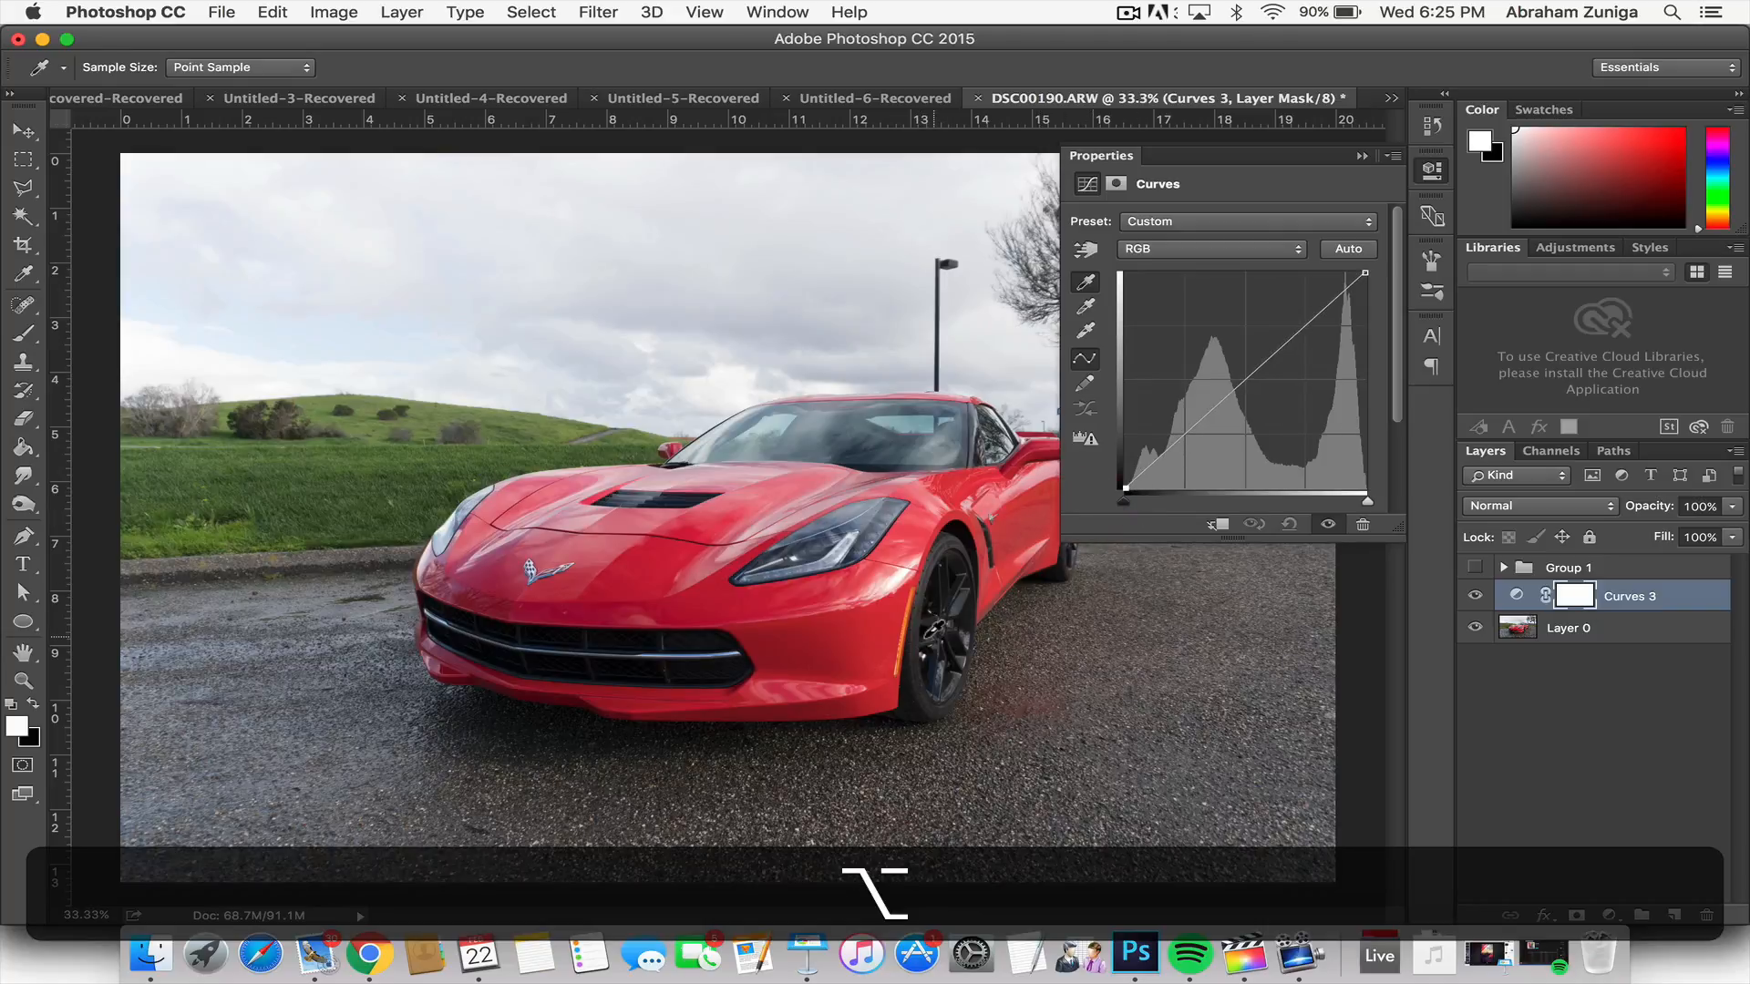
Step: Set the black point by sampling the dark gap between the spokes of the car's front wheel
key(super+equal)
key(super+equal)
key(super+equal)
key(super+equal)
key(super+equal)
key(super+equal)
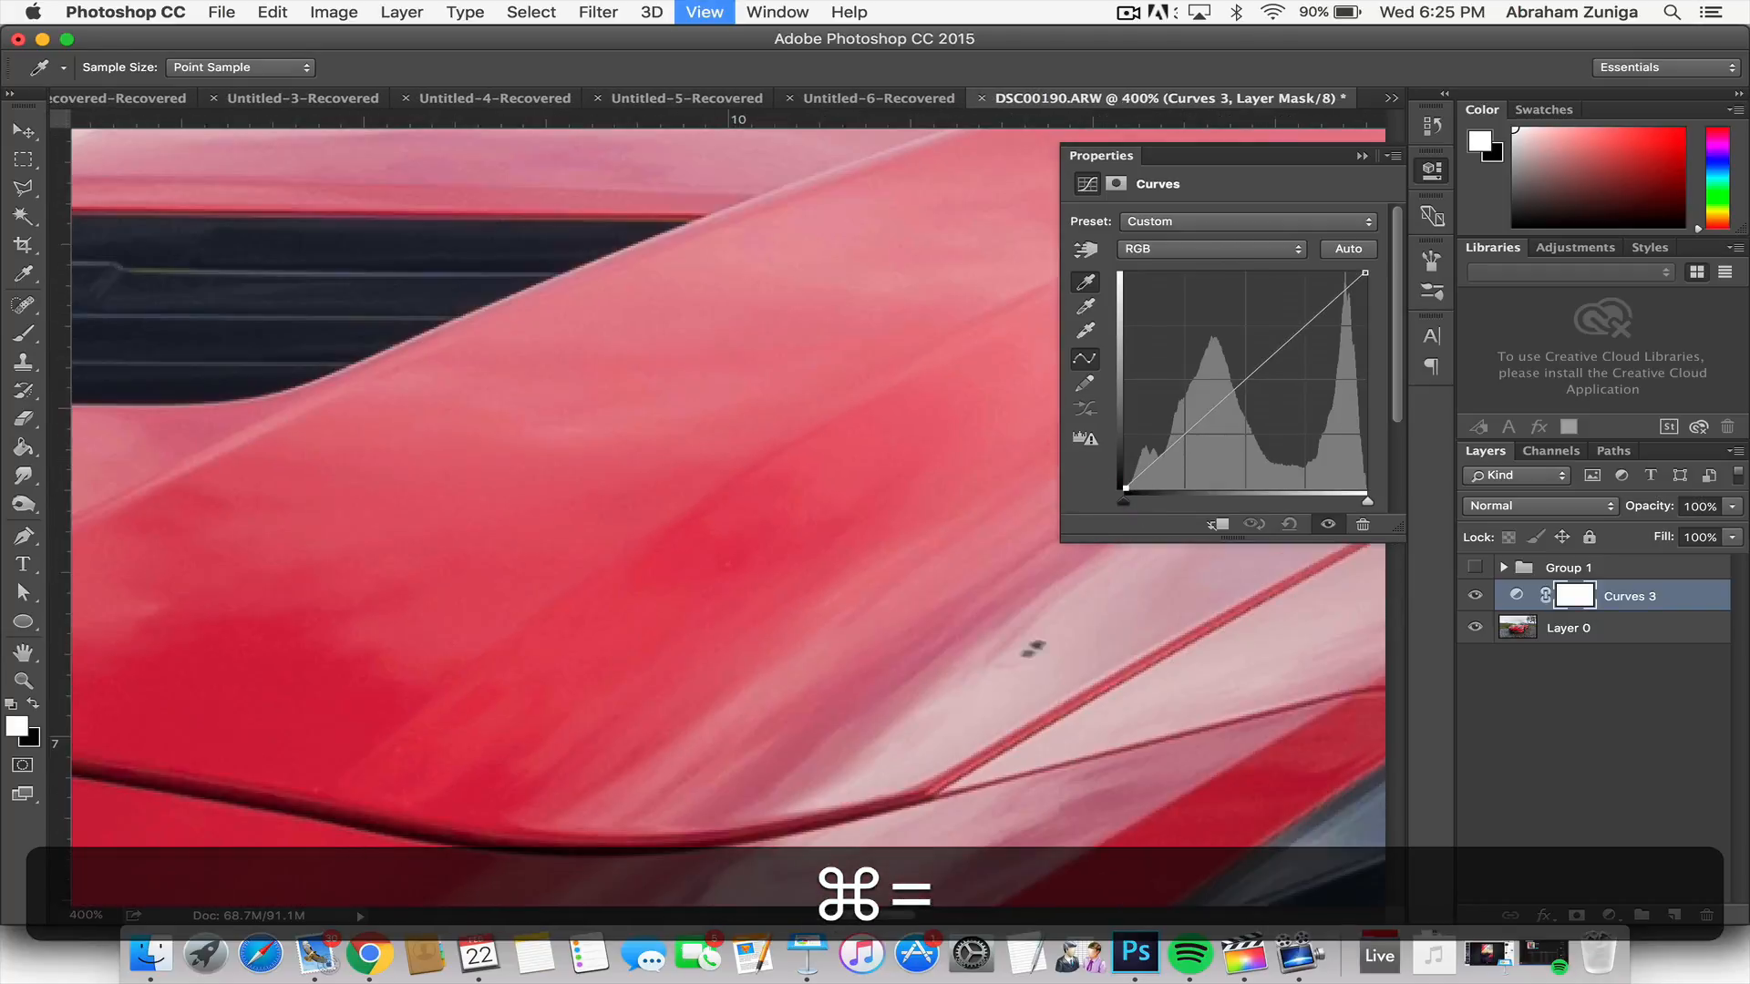
scroll(1039, 649, right, 20)
scroll(1039, 649, down, 5)
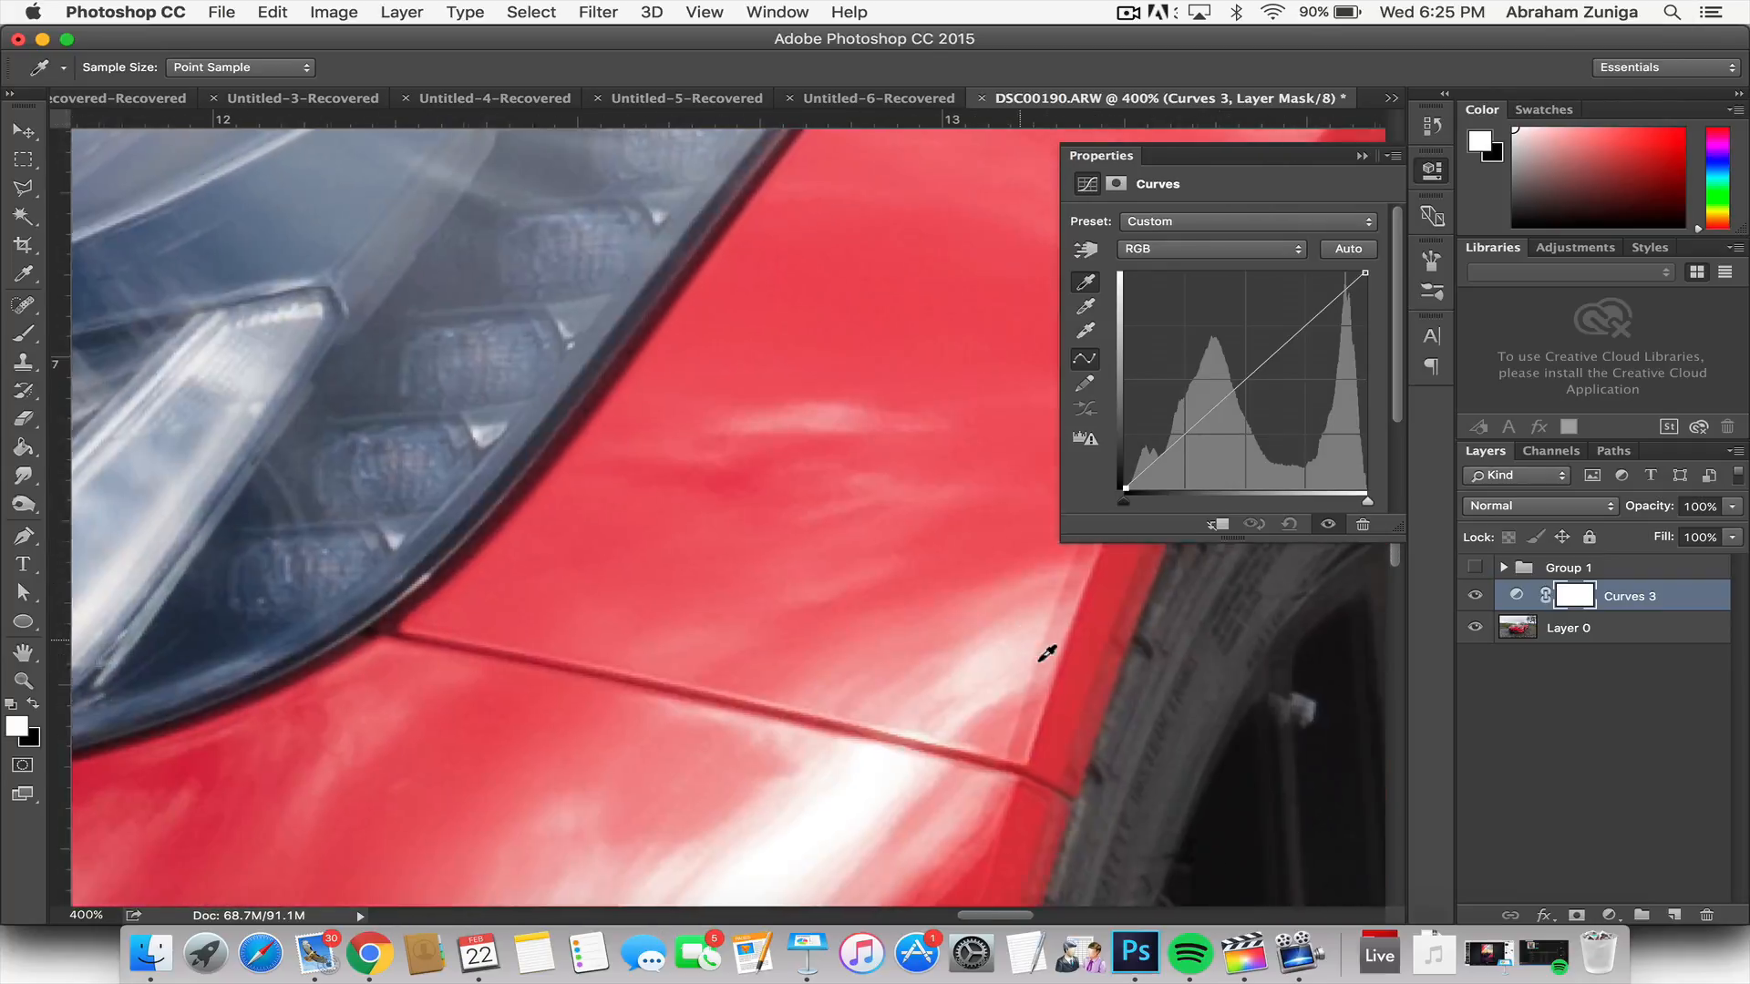
scroll(1046, 653, right, 10)
scroll(1046, 653, down, 10)
scroll(1046, 654, down, 10)
scroll(1046, 654, left, 4)
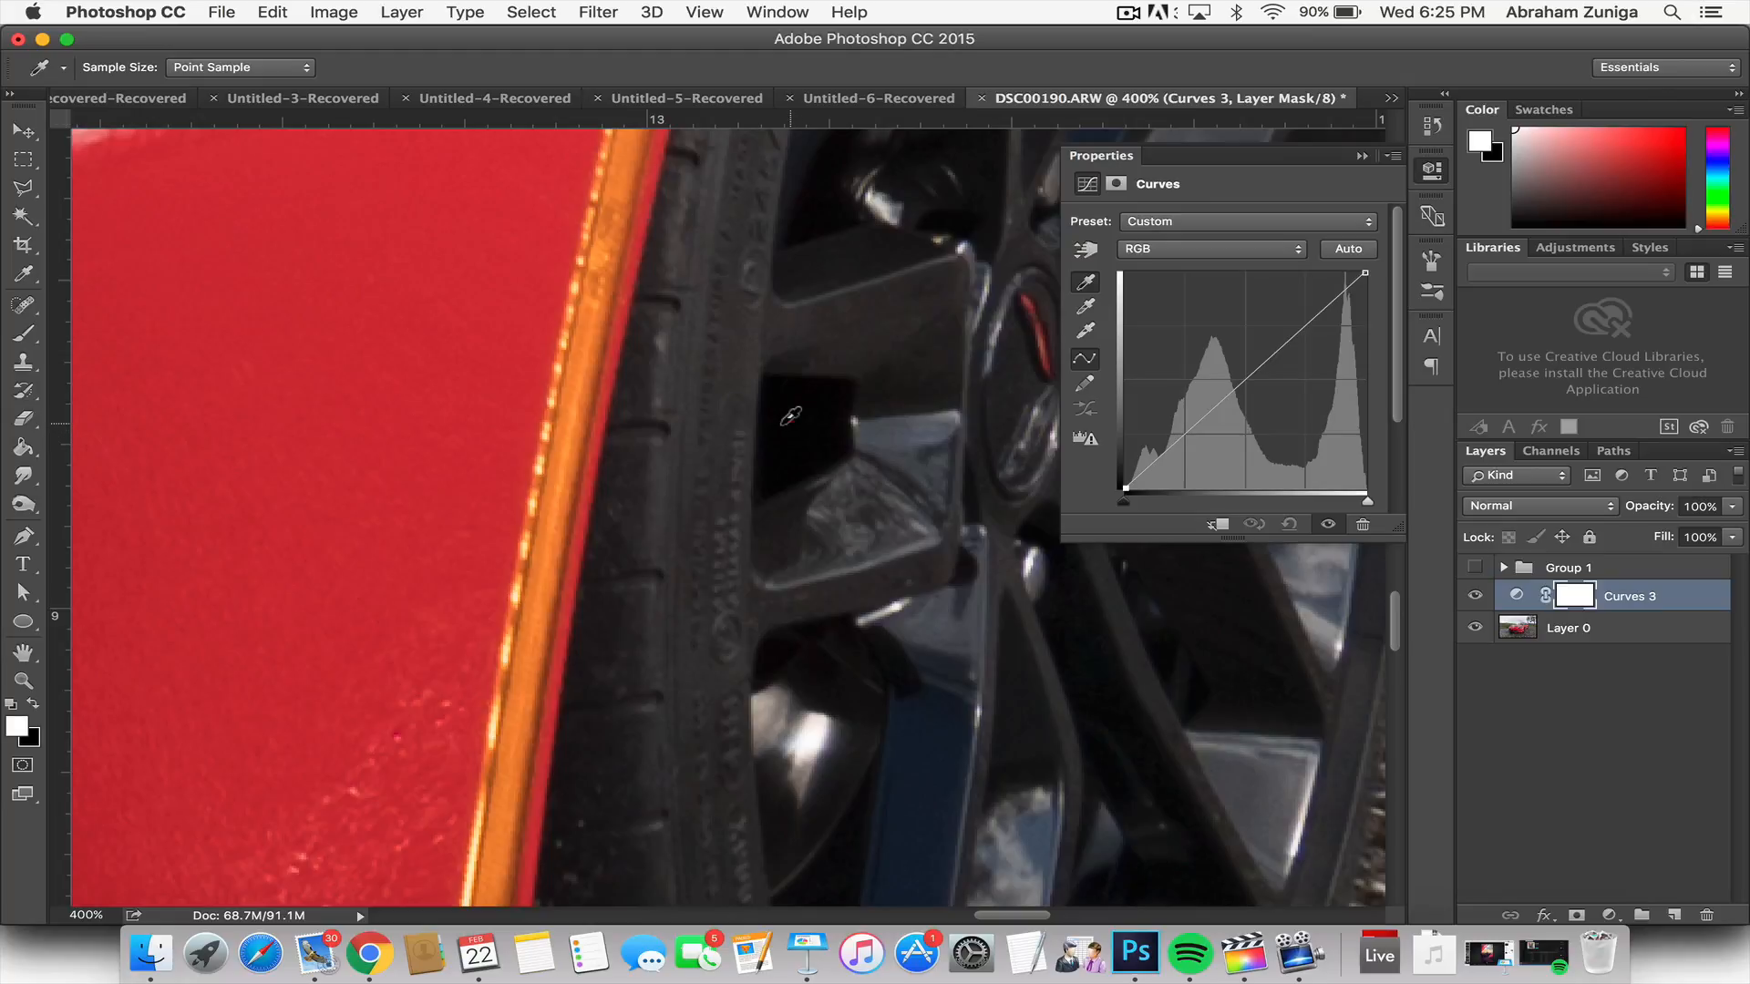
click(791, 416)
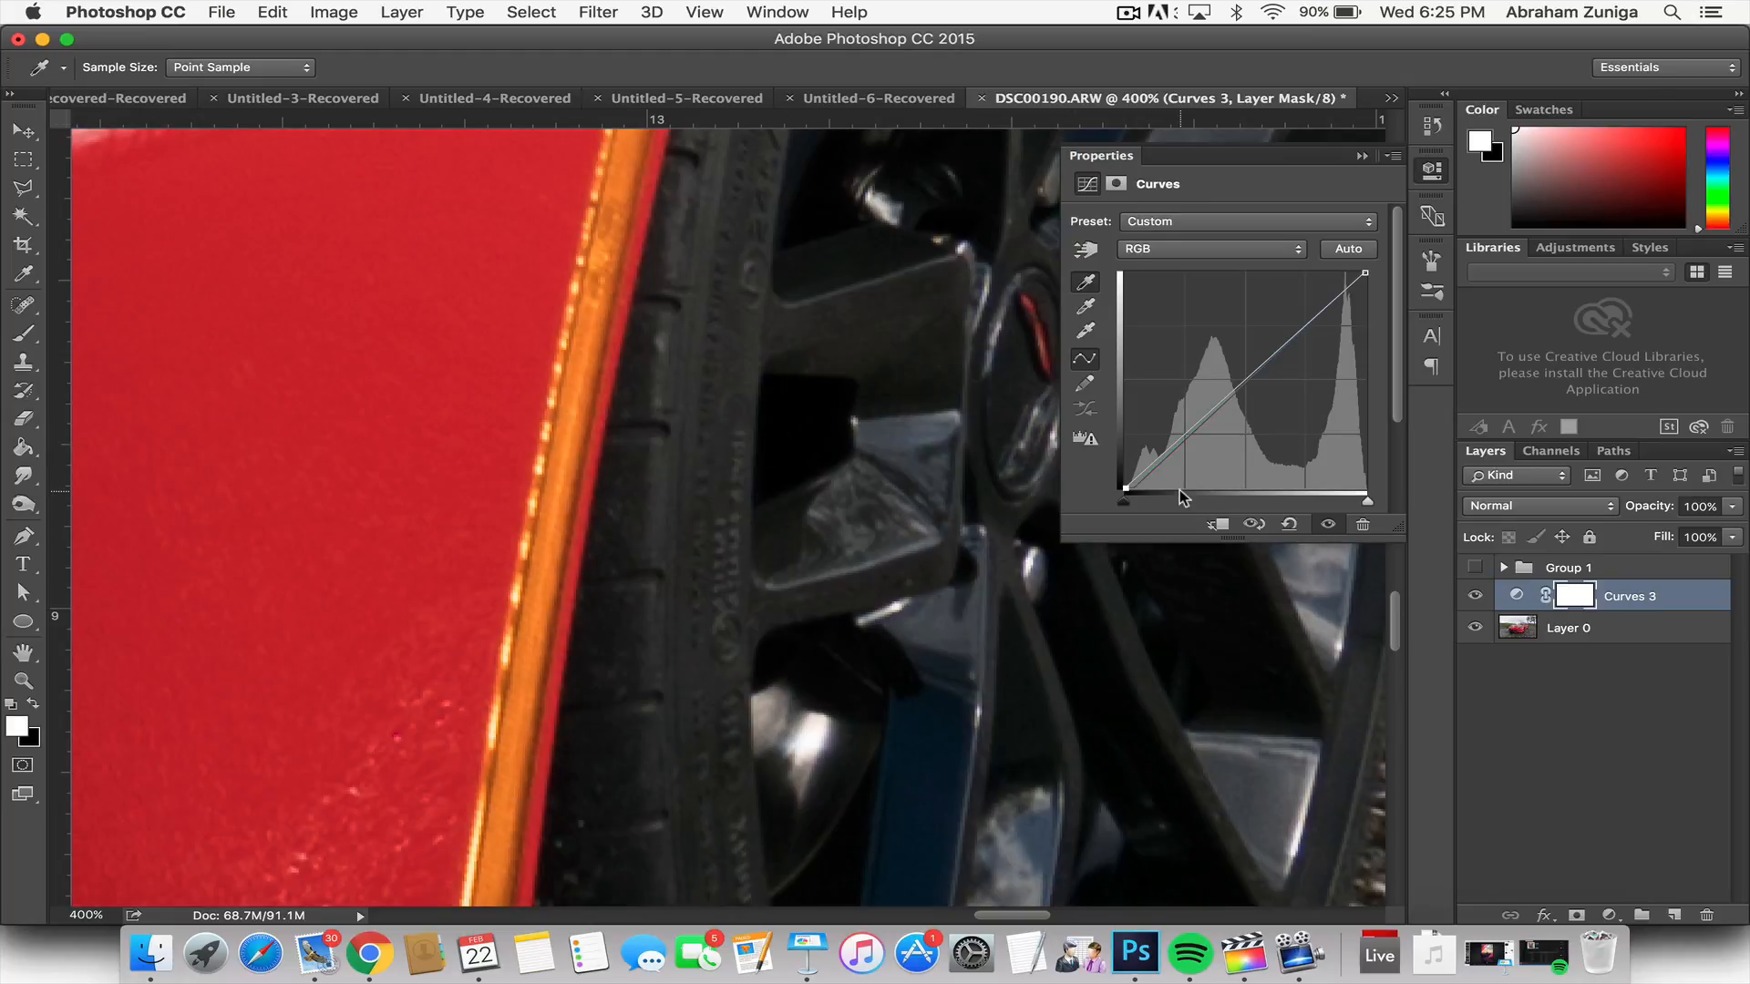
Step: Compare the whole photo with and without the black point correction of the Curves layer
key(super+minus)
key(super+minus)
key(super+minus)
key(super+minus)
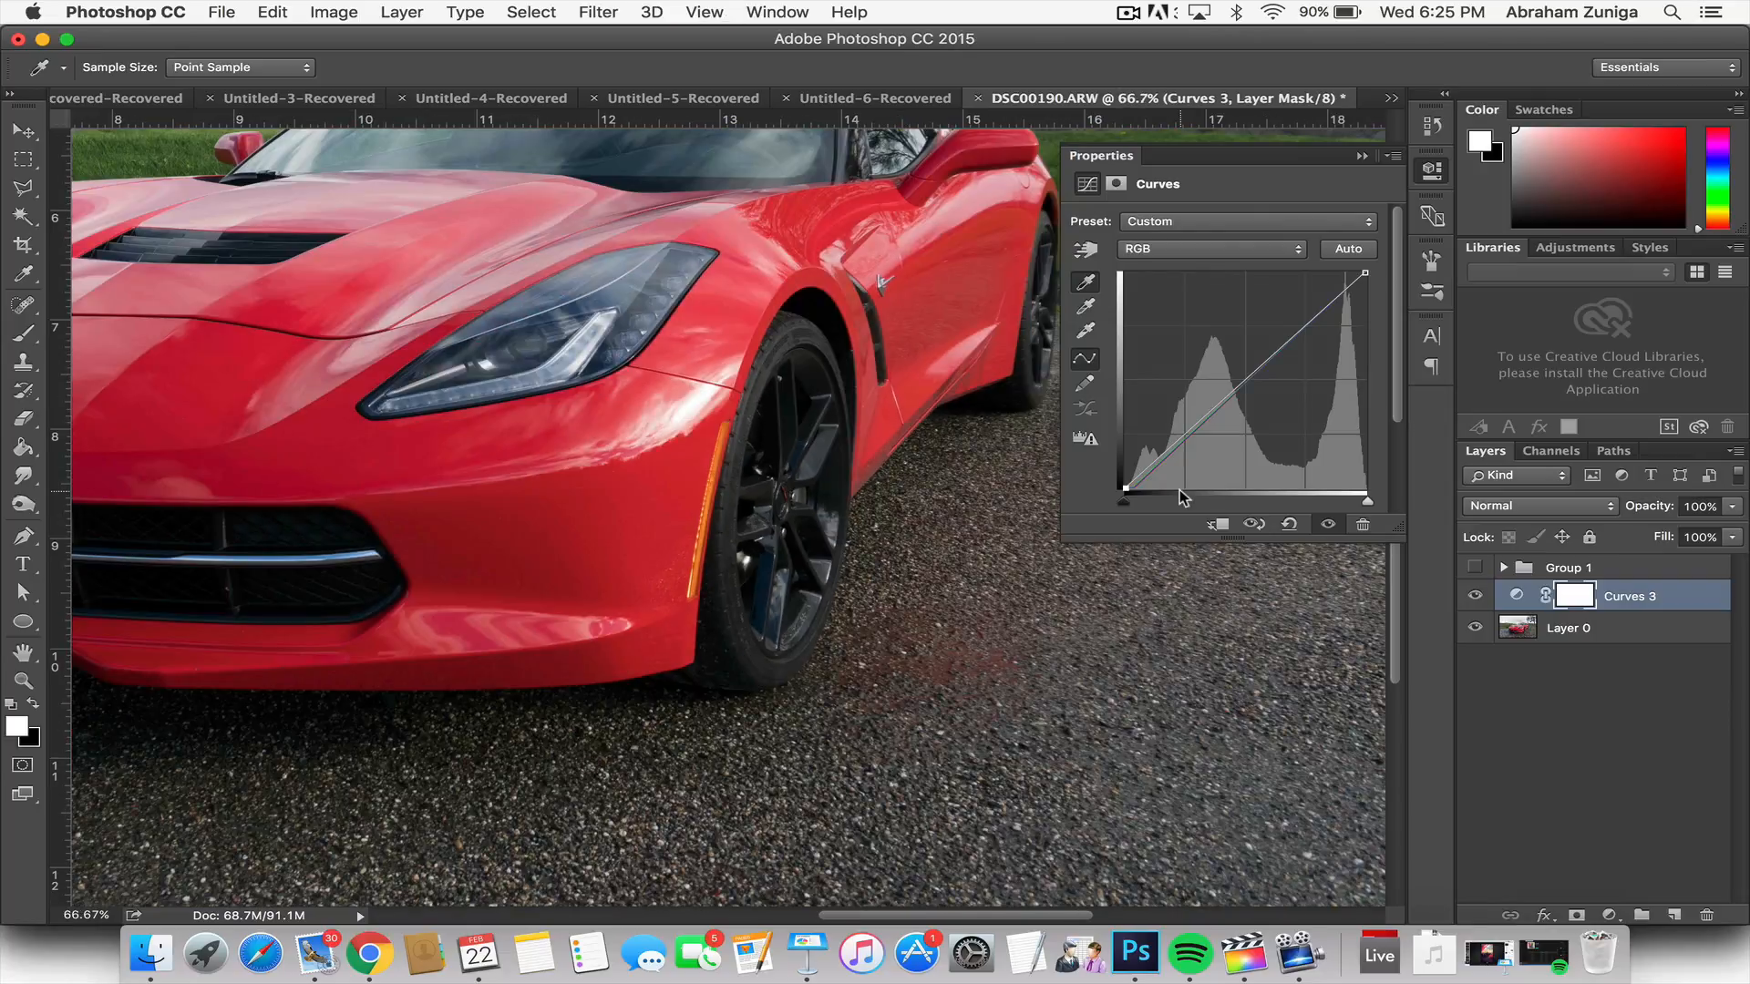
key(super+minus)
key(super+minus)
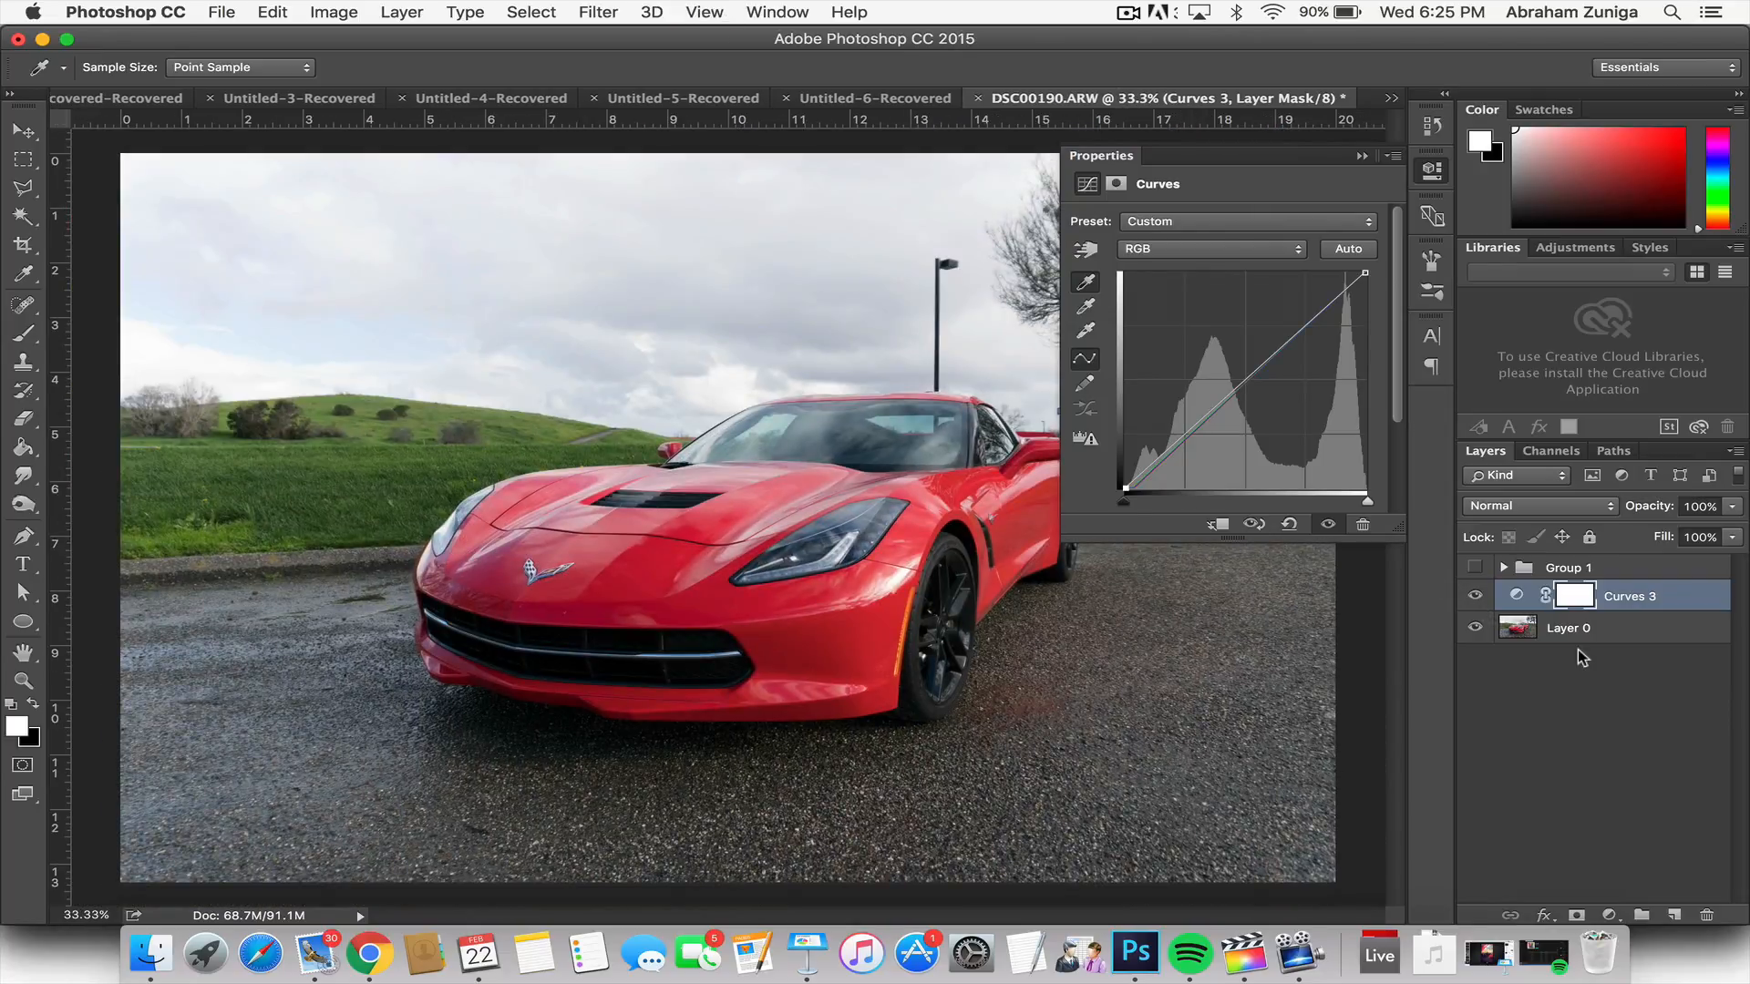
click(1474, 595)
click(1471, 595)
click(1469, 595)
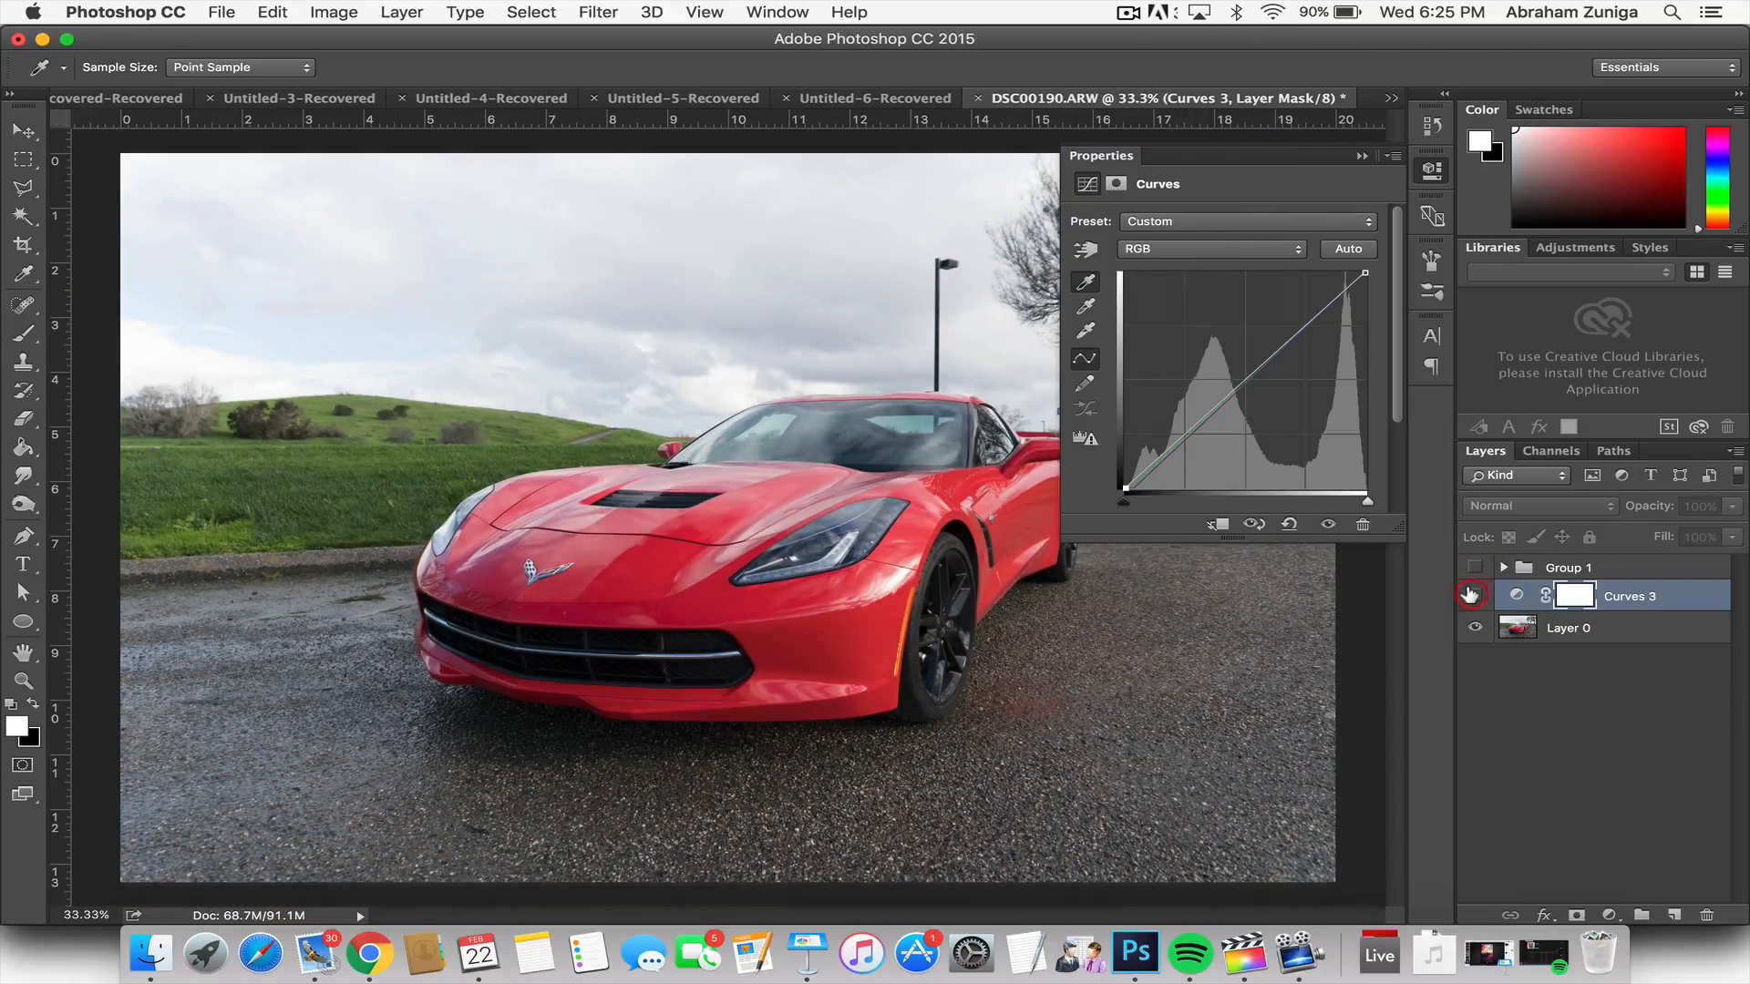
click(1469, 595)
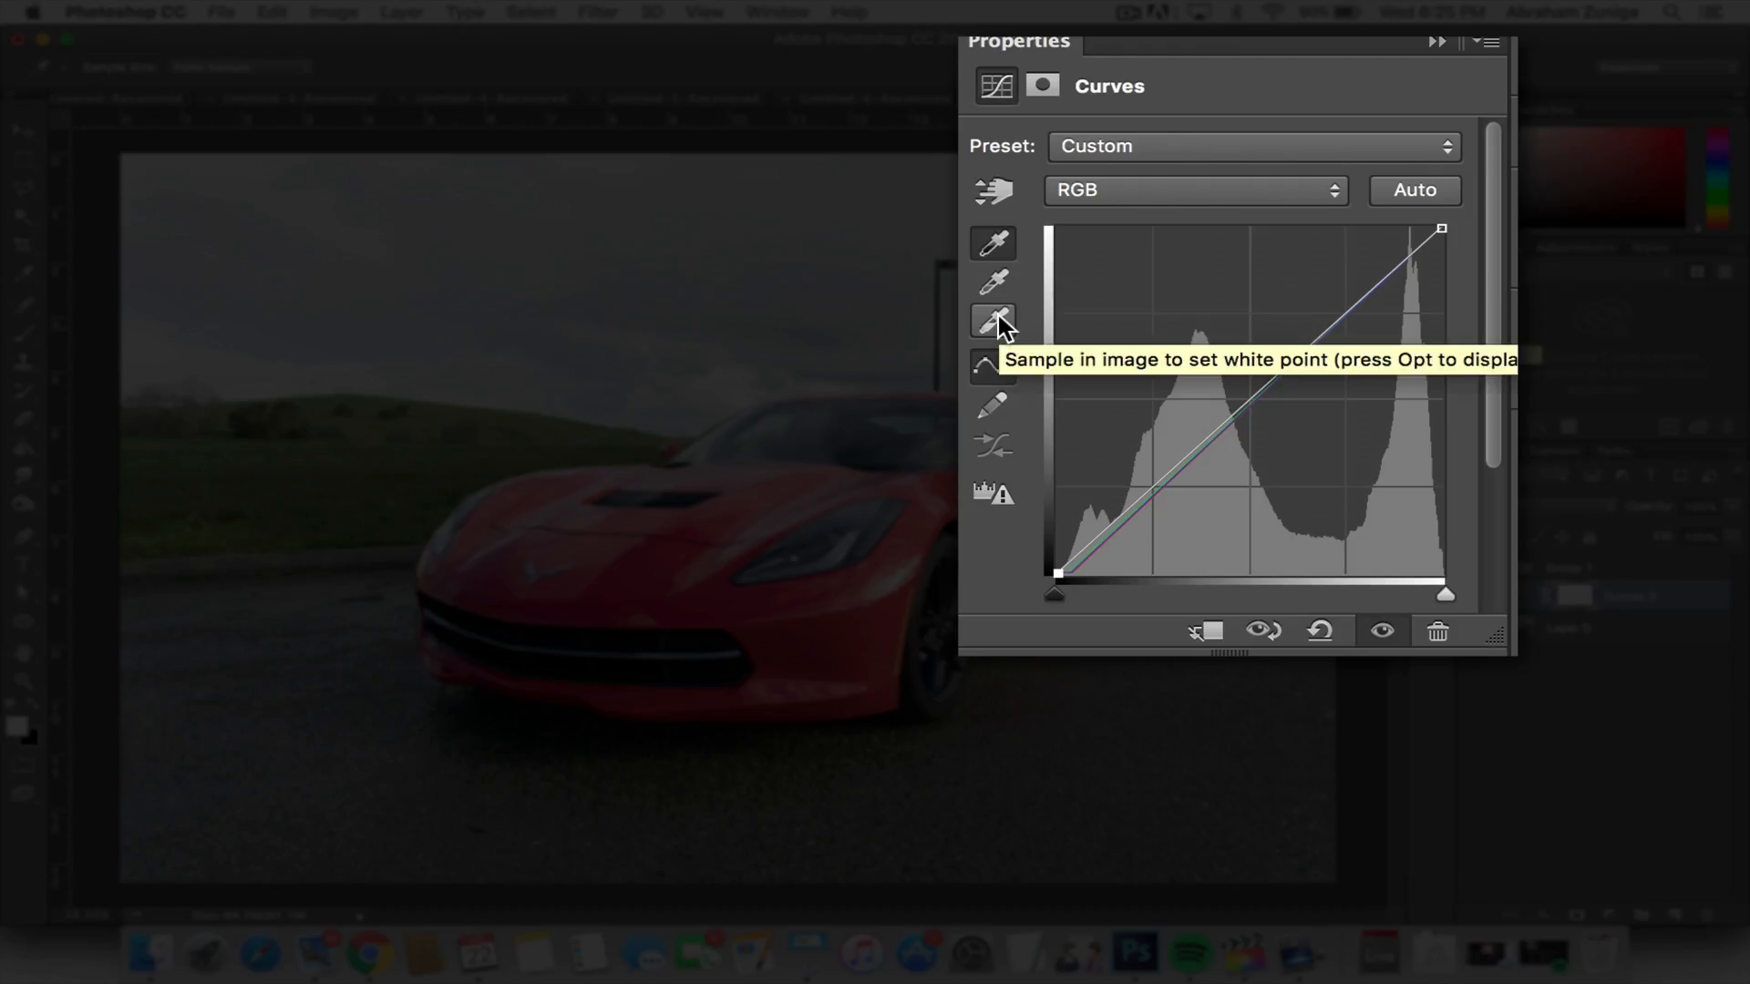
Step: Activate the Curves white point sampler and use the highlight clipping preview to locate the brightest areas
click(1088, 332)
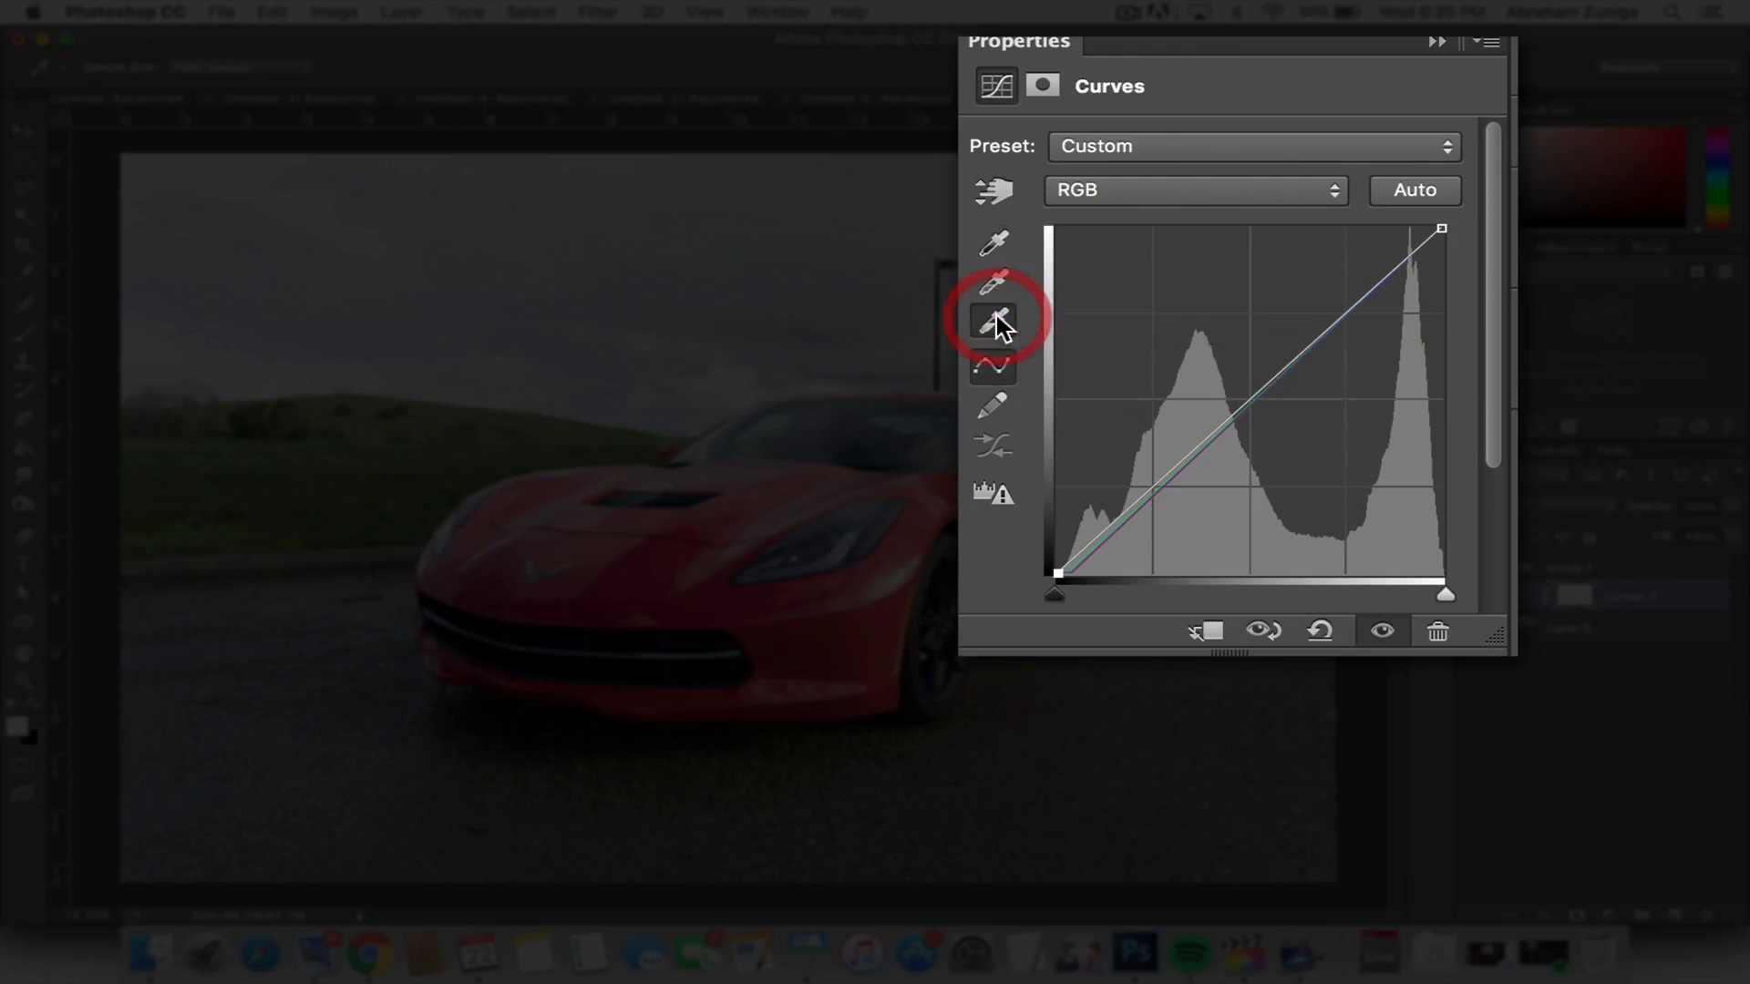
alt+click(1446, 594)
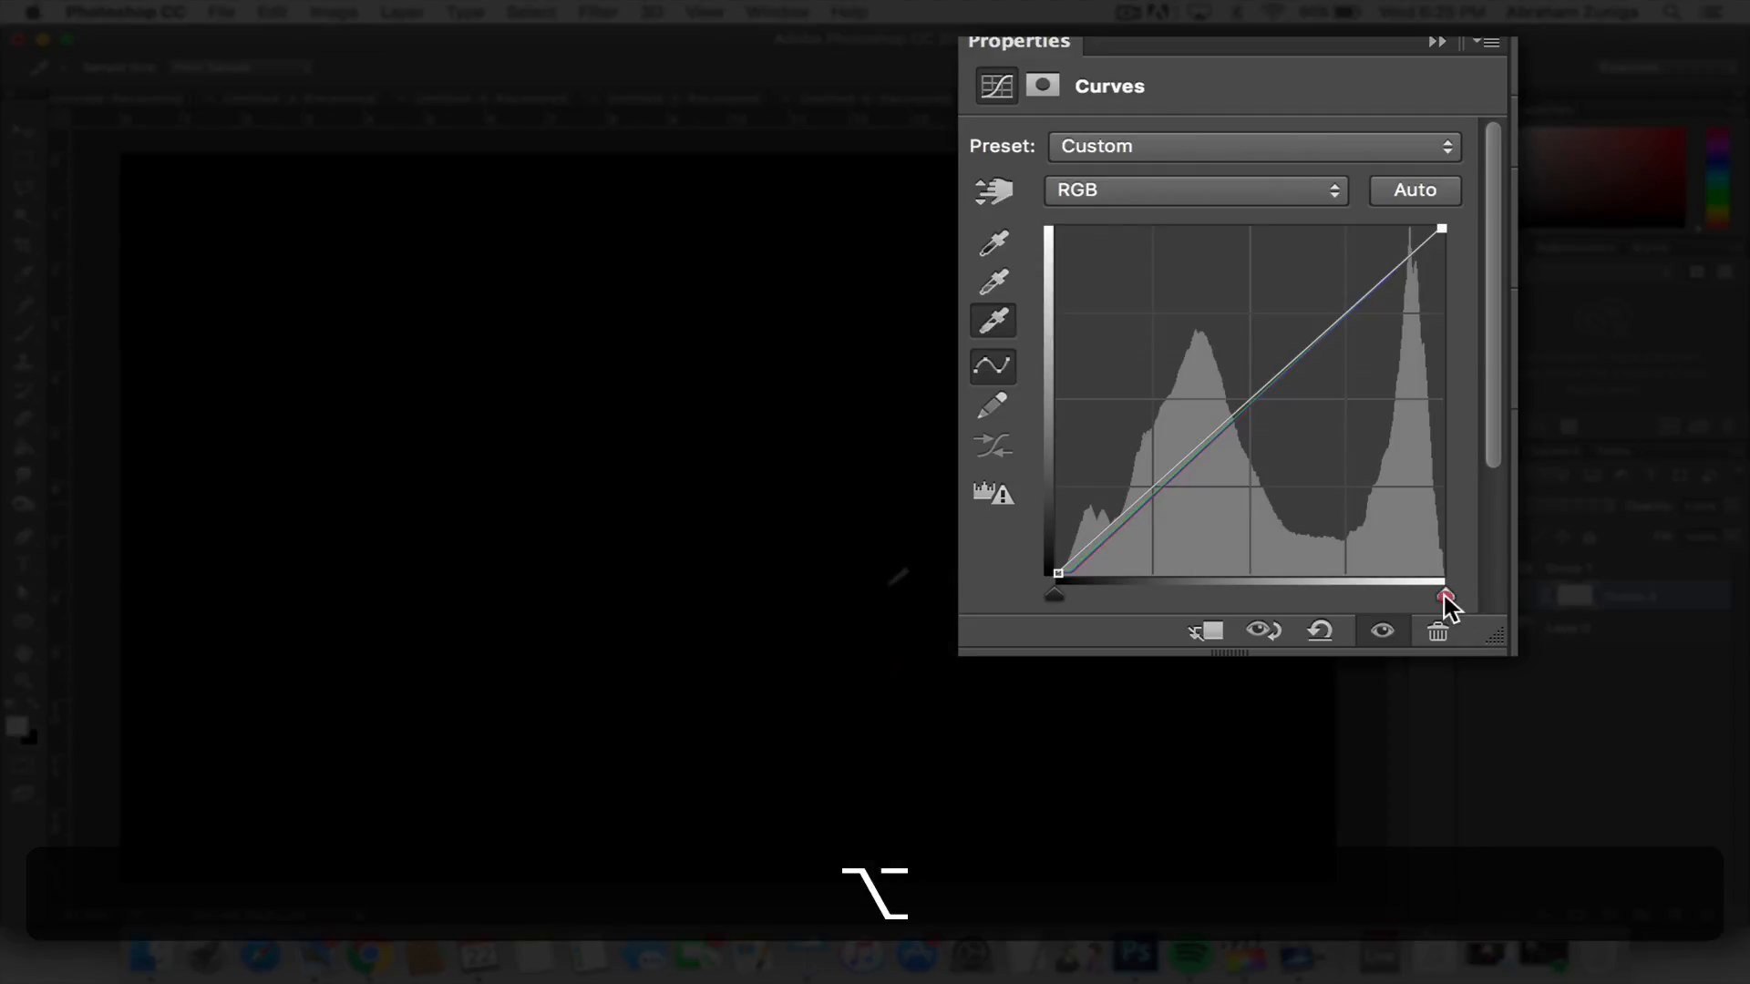
drag(1362, 503, 1378, 501)
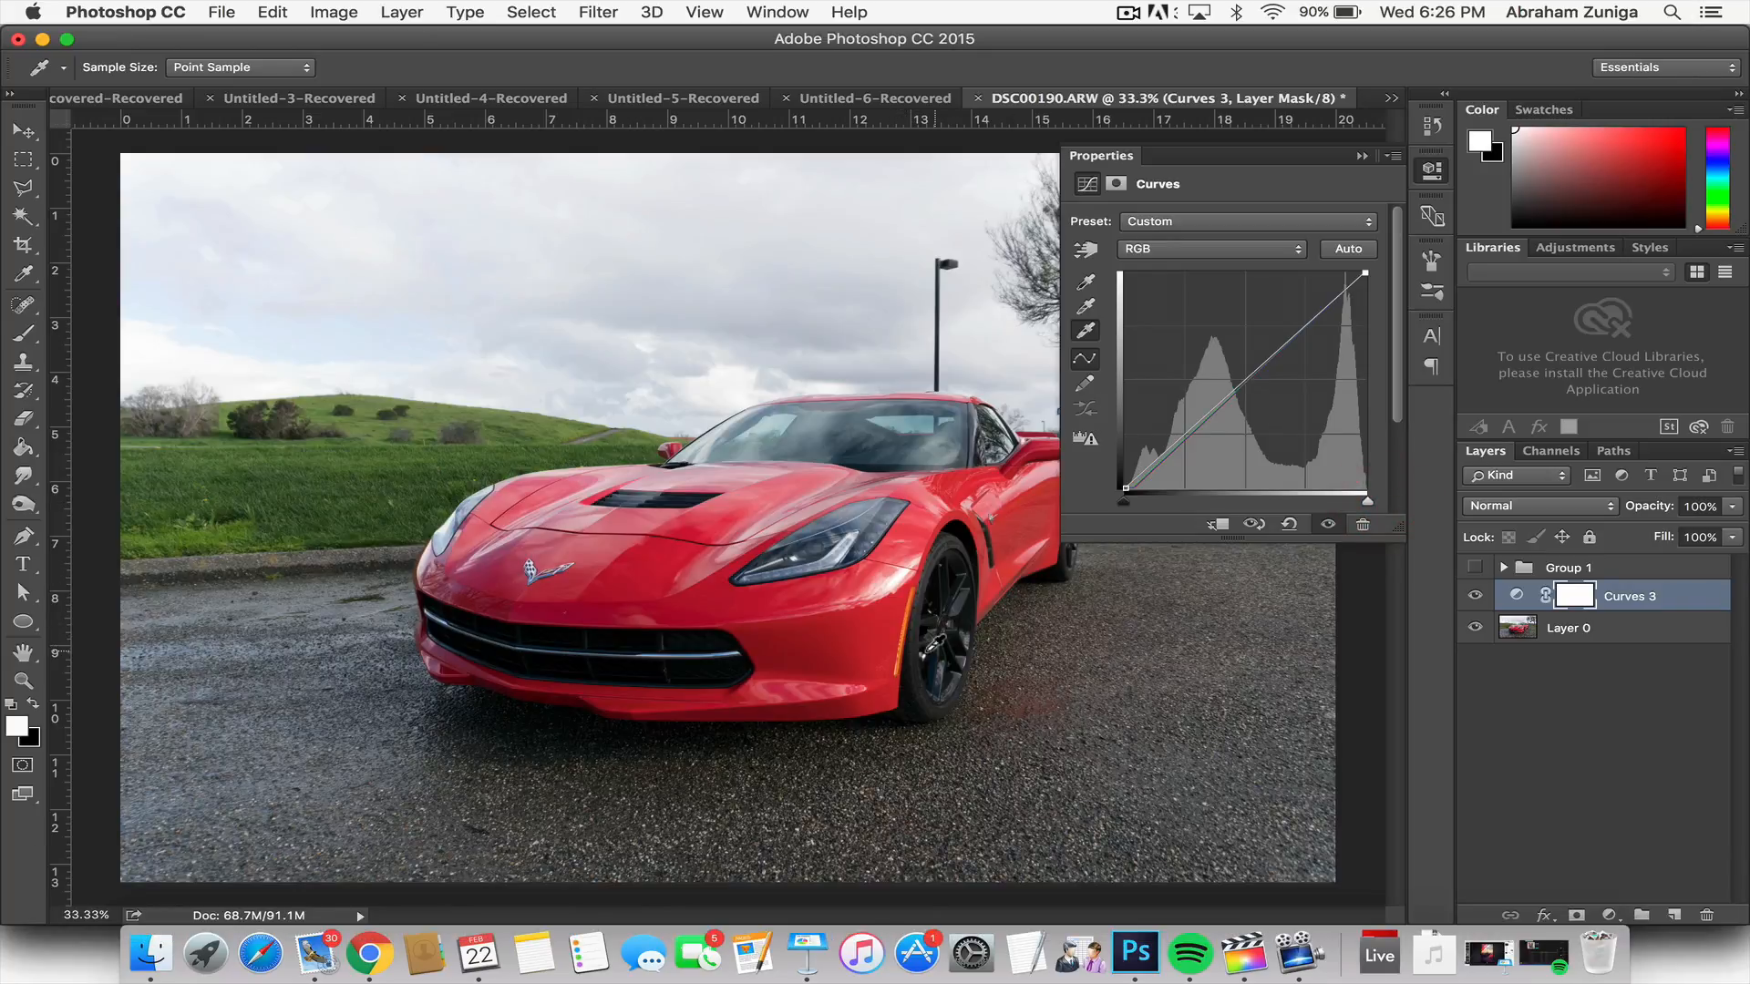
Step: Set the white point by sampling the bright white reflection on the bodywork between the headlight and the front wheel
key(super+equal)
key(super+equal)
key(super+equal)
key(super+equal)
key(super+equal)
key(super+equal)
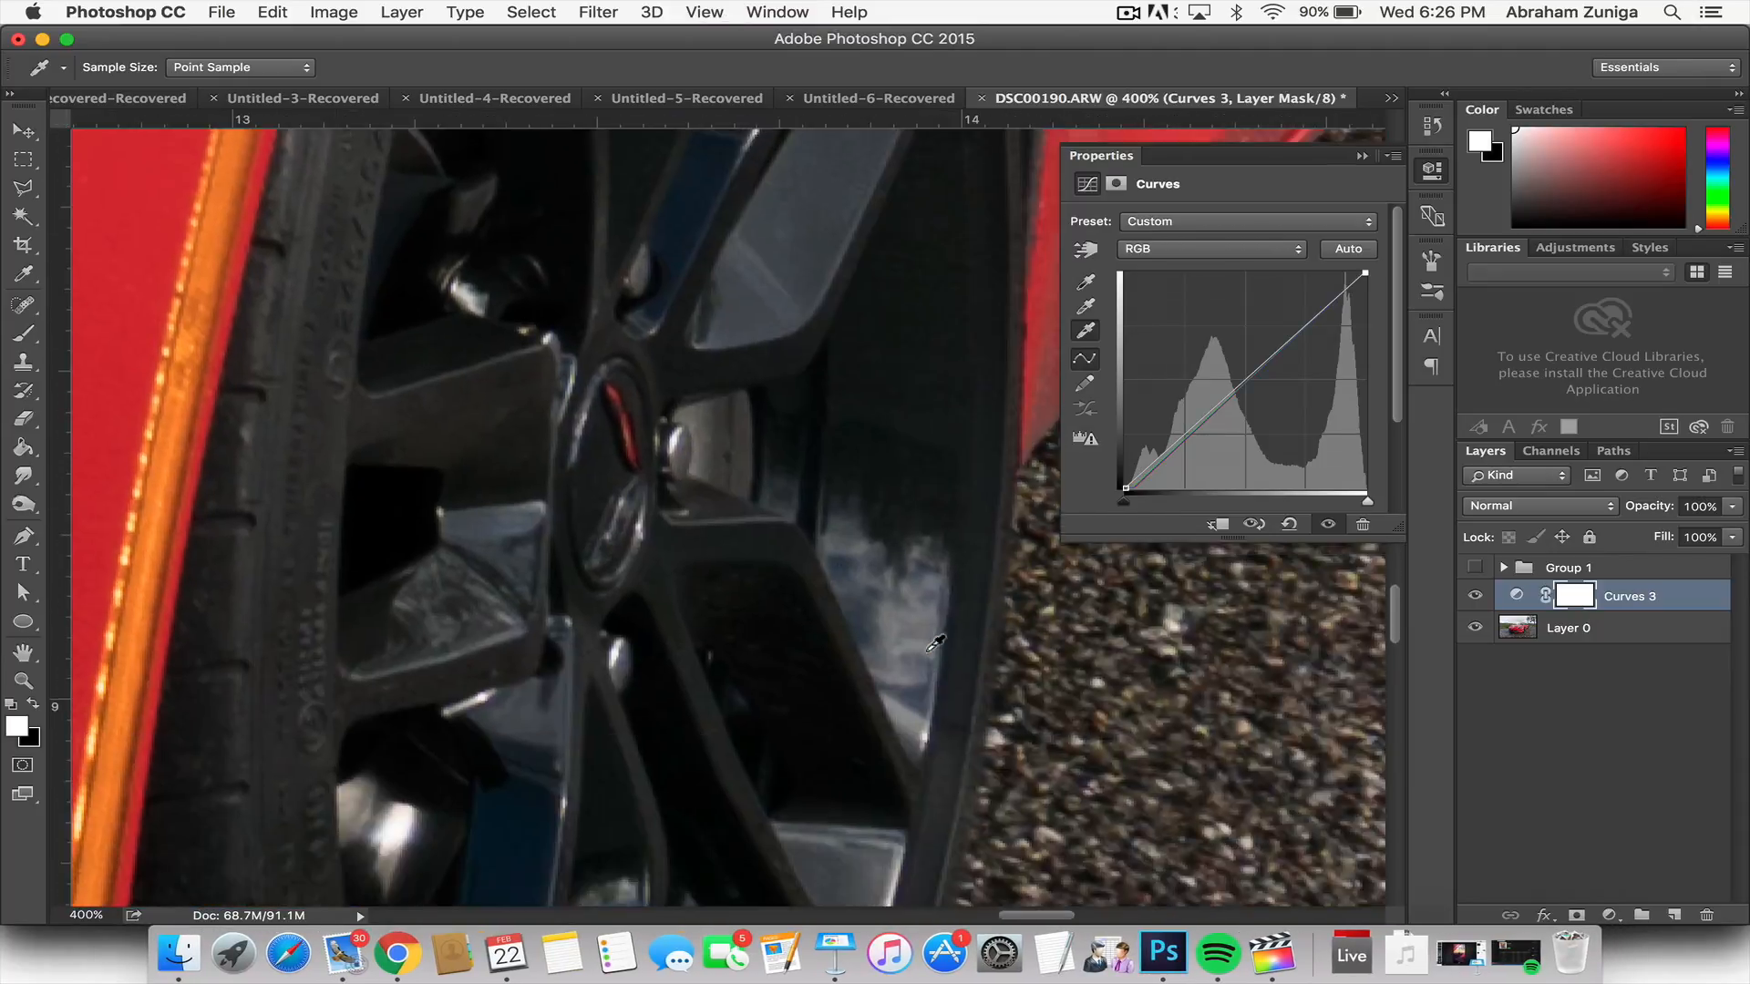
scroll(936, 643, left, 8)
scroll(936, 644, up, 6)
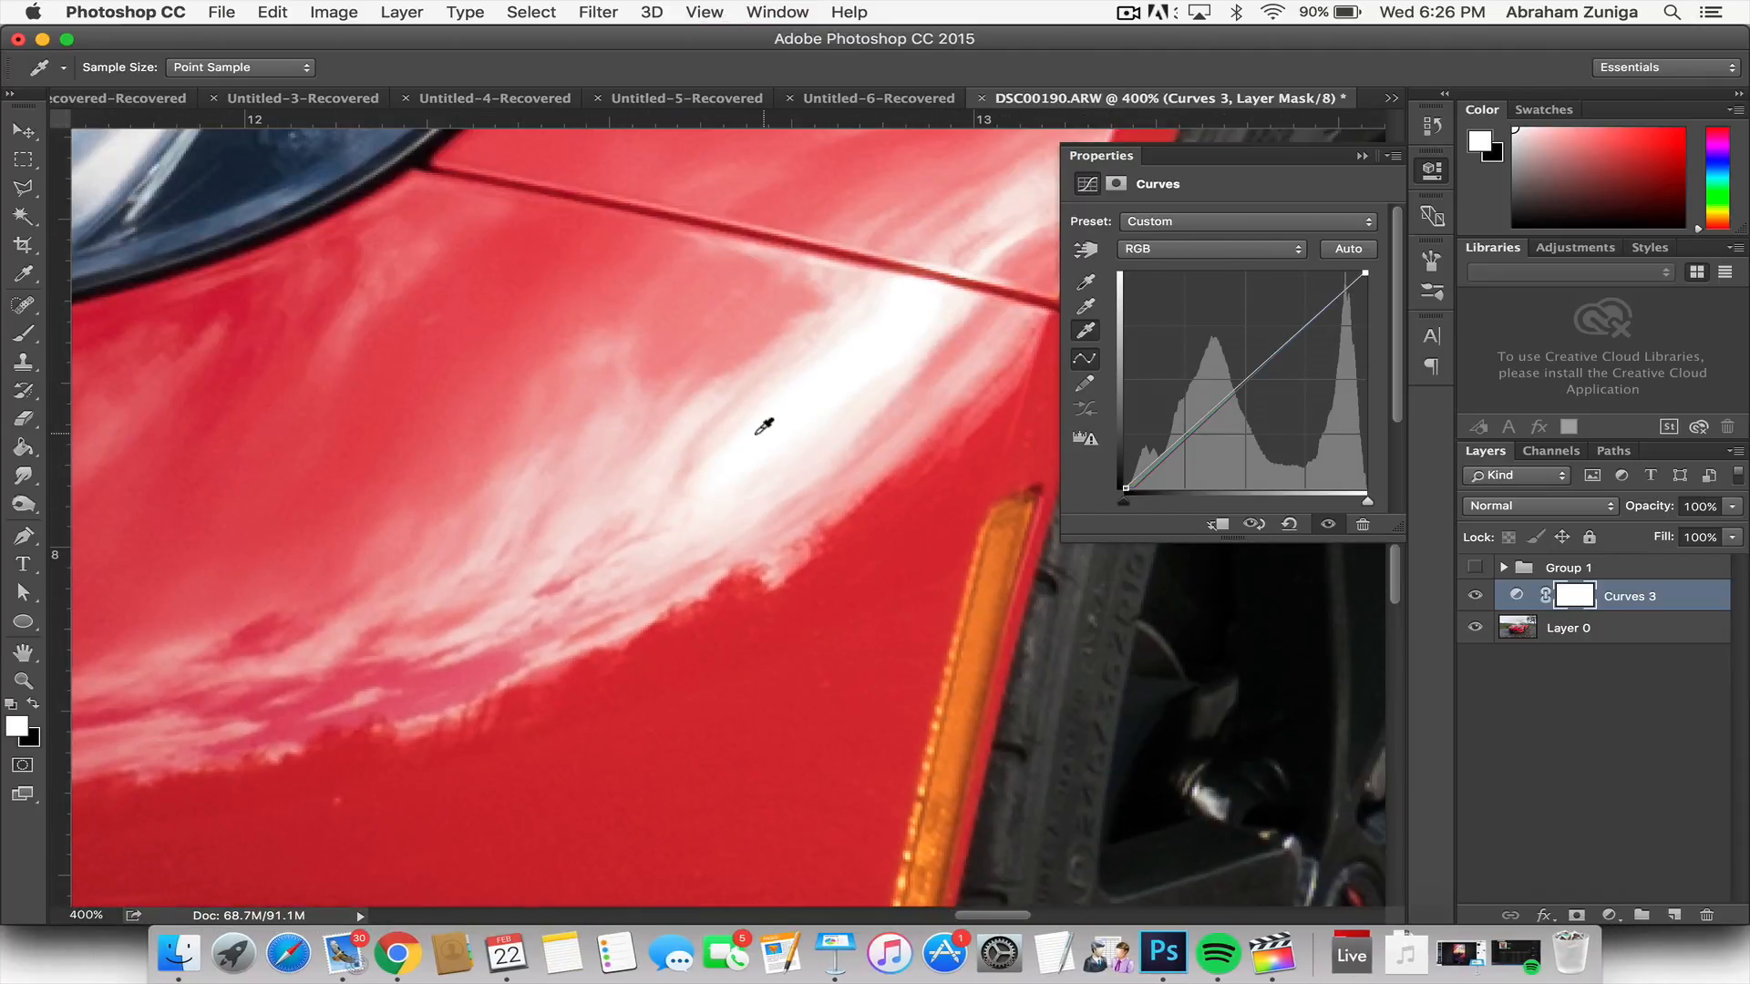
click(755, 429)
Step: Set the Curves gray point by sampling the asphalt beside the car, and collapse the adjustment's properties
key(super+minus)
key(super+minus)
key(super+minus)
key(super+minus)
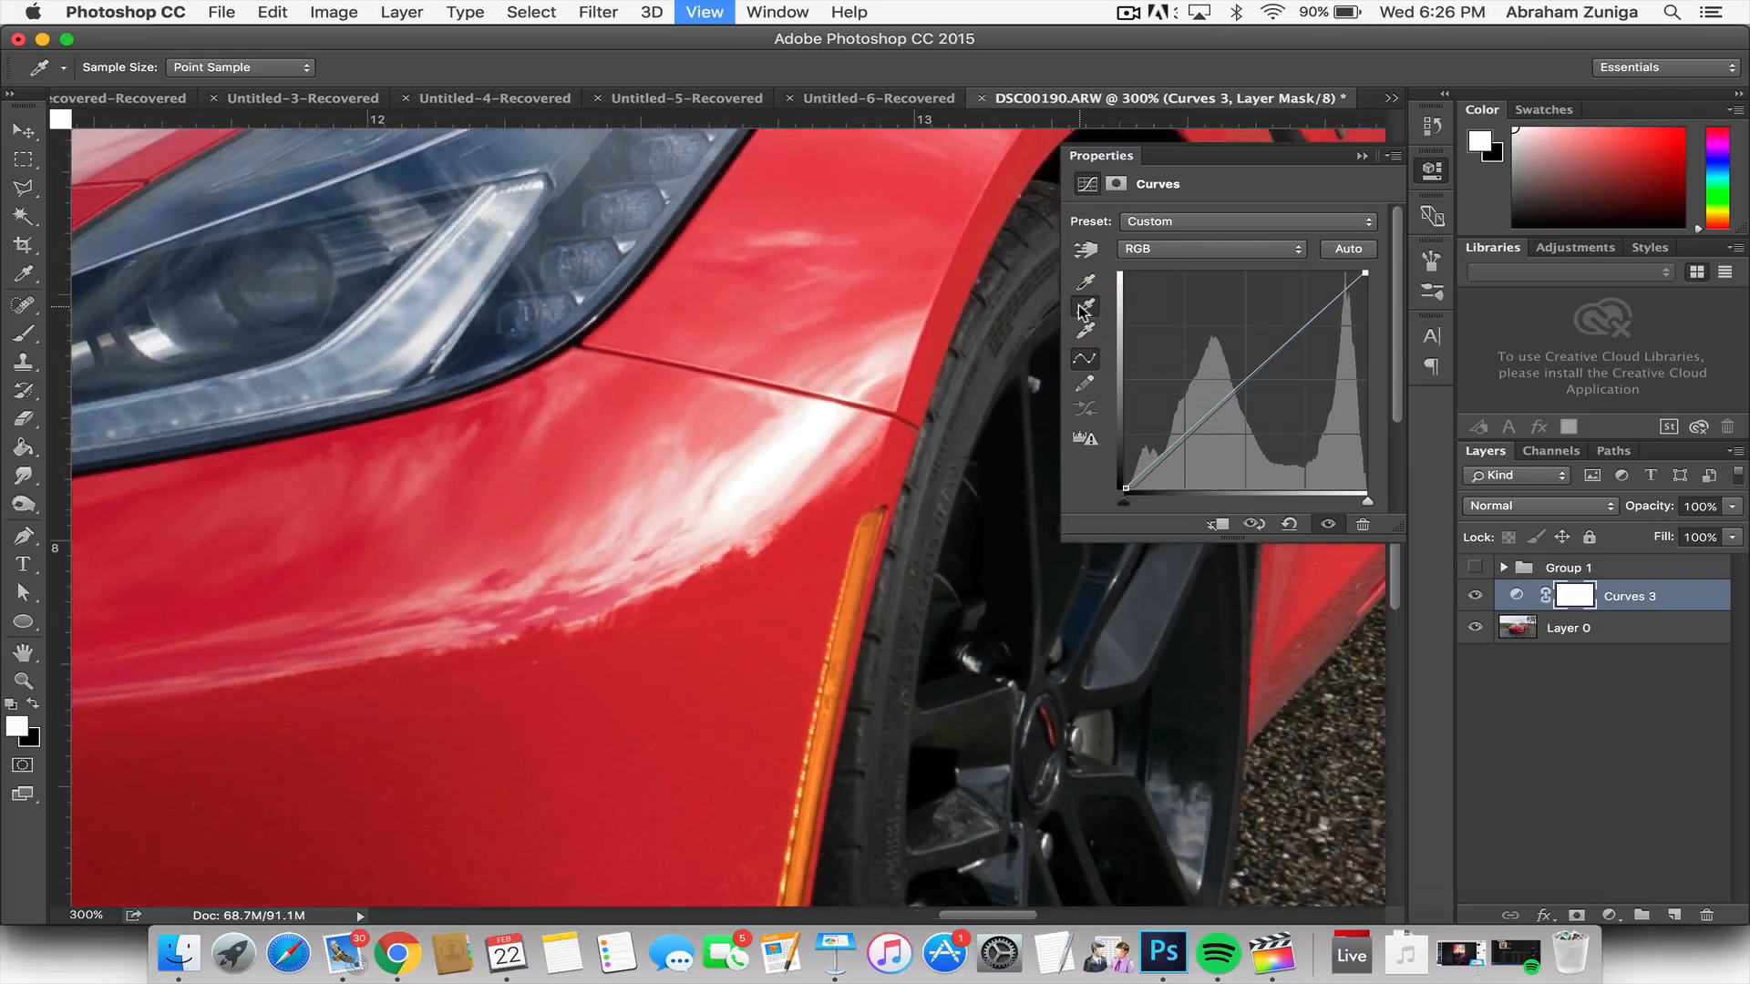
key(super+minus)
key(super+minus)
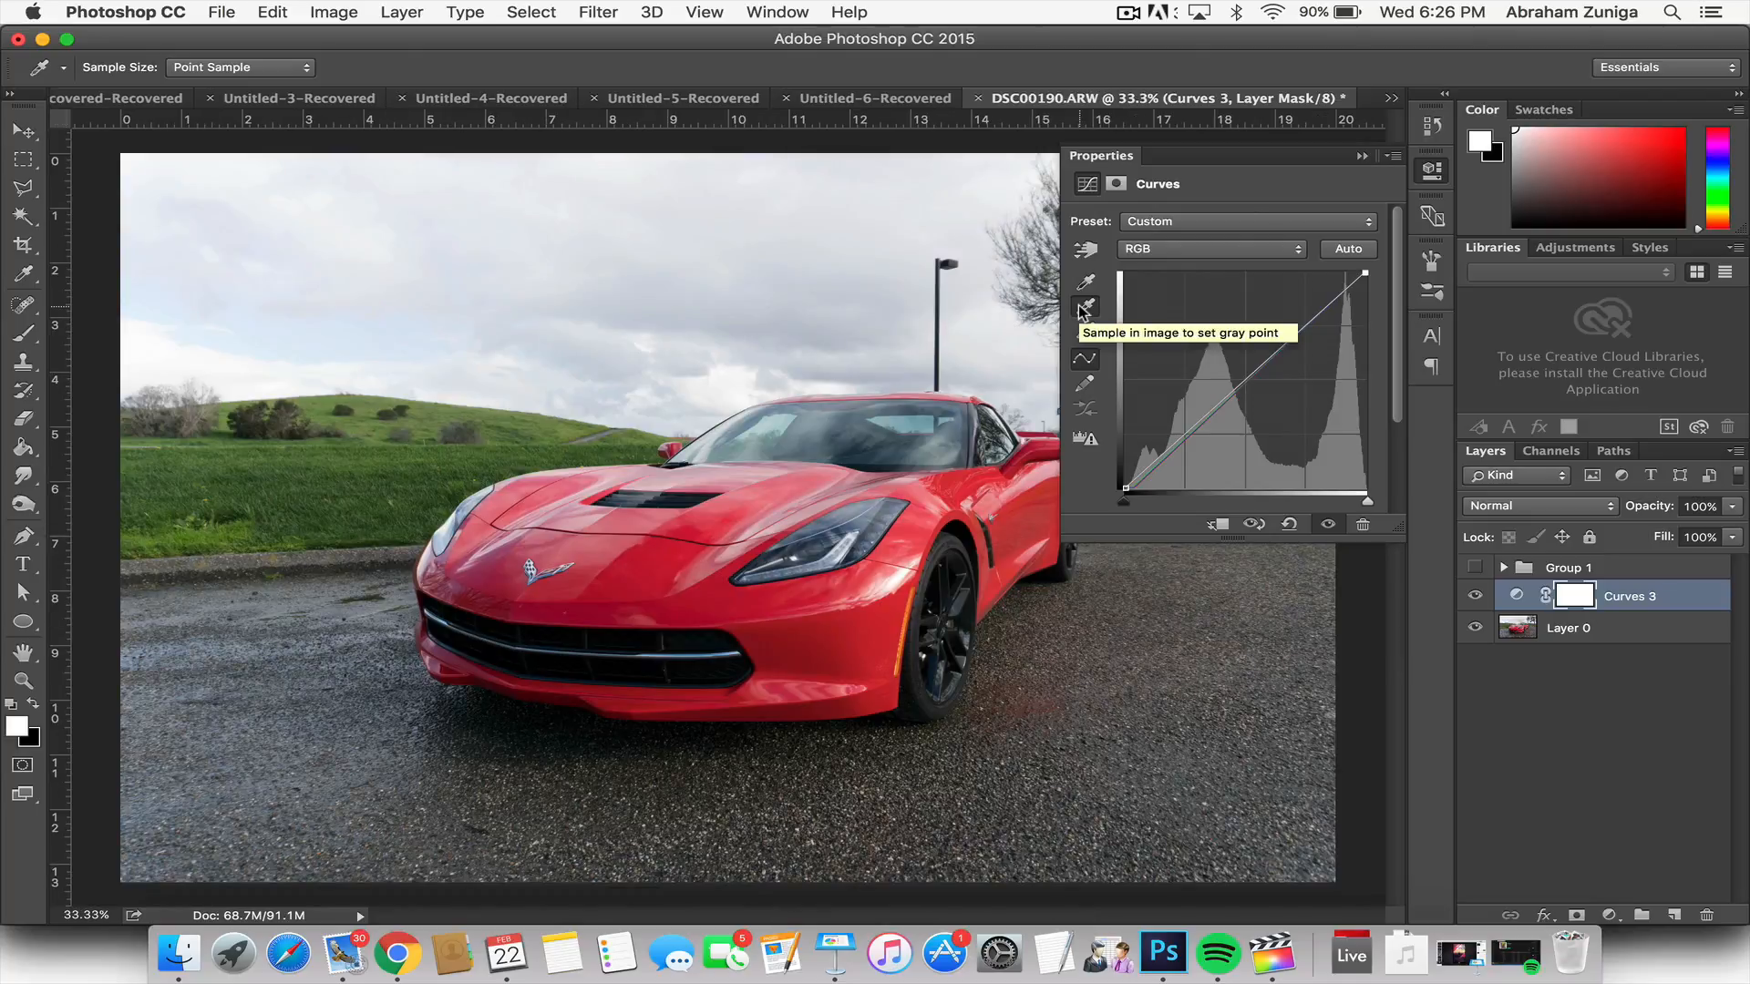
click(1432, 172)
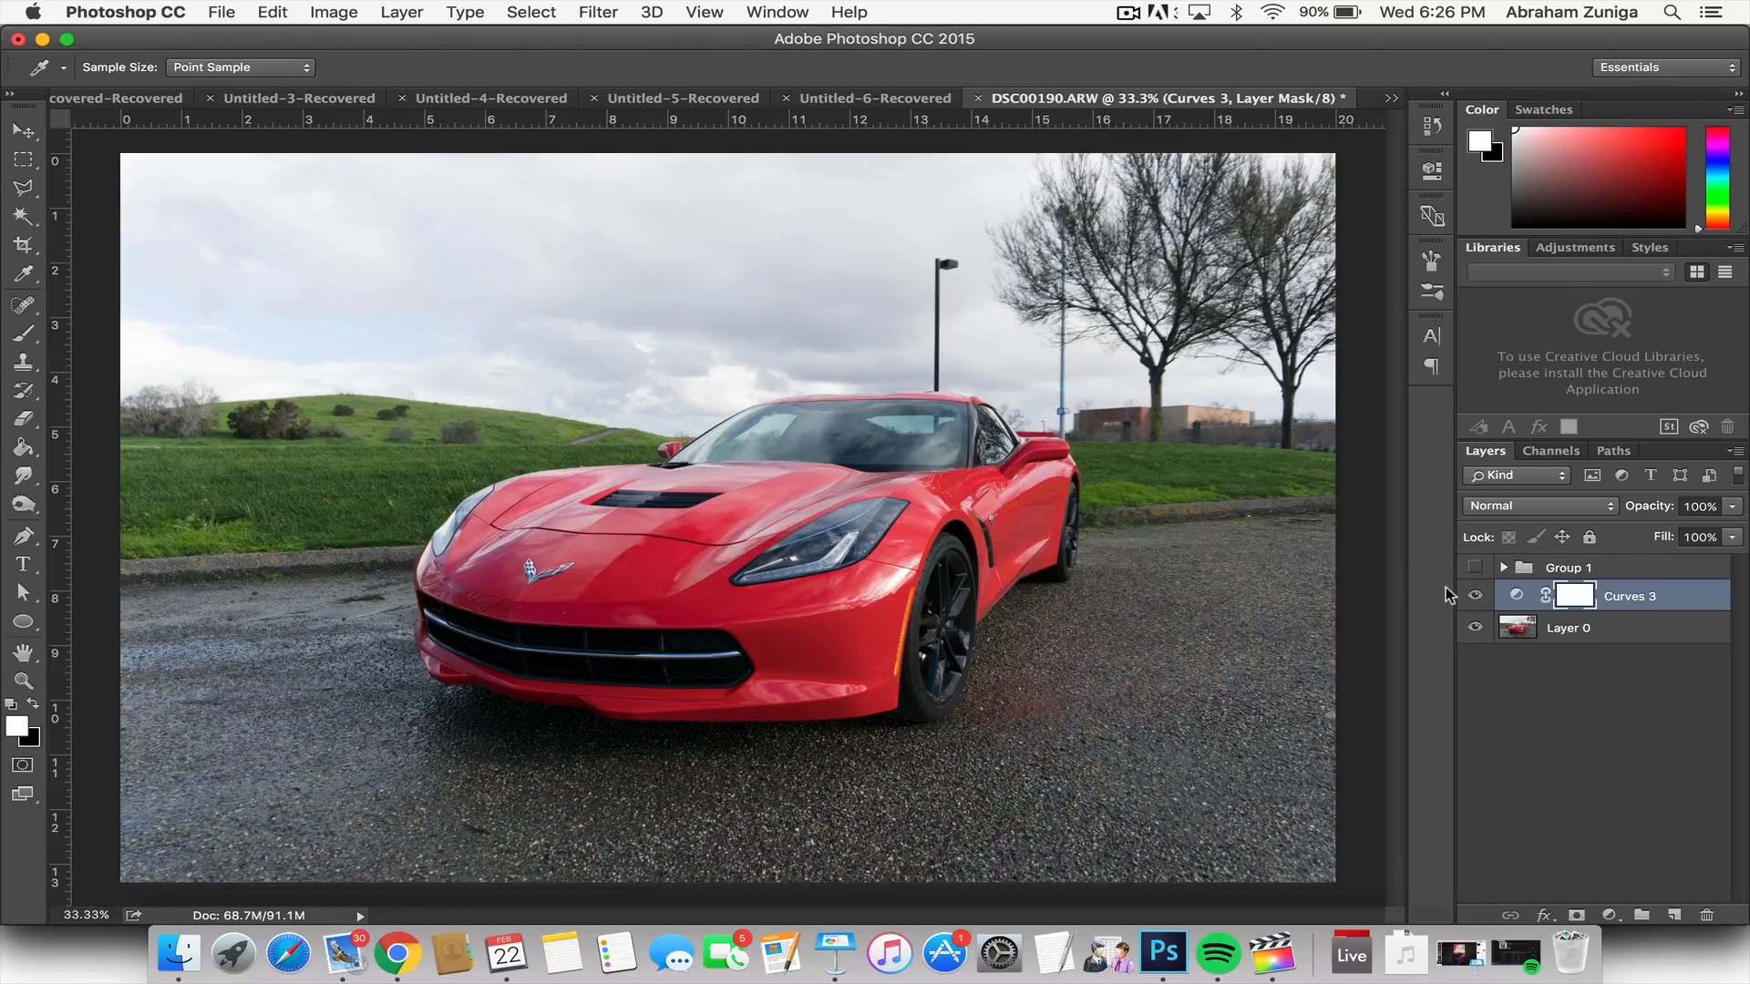
click(1432, 170)
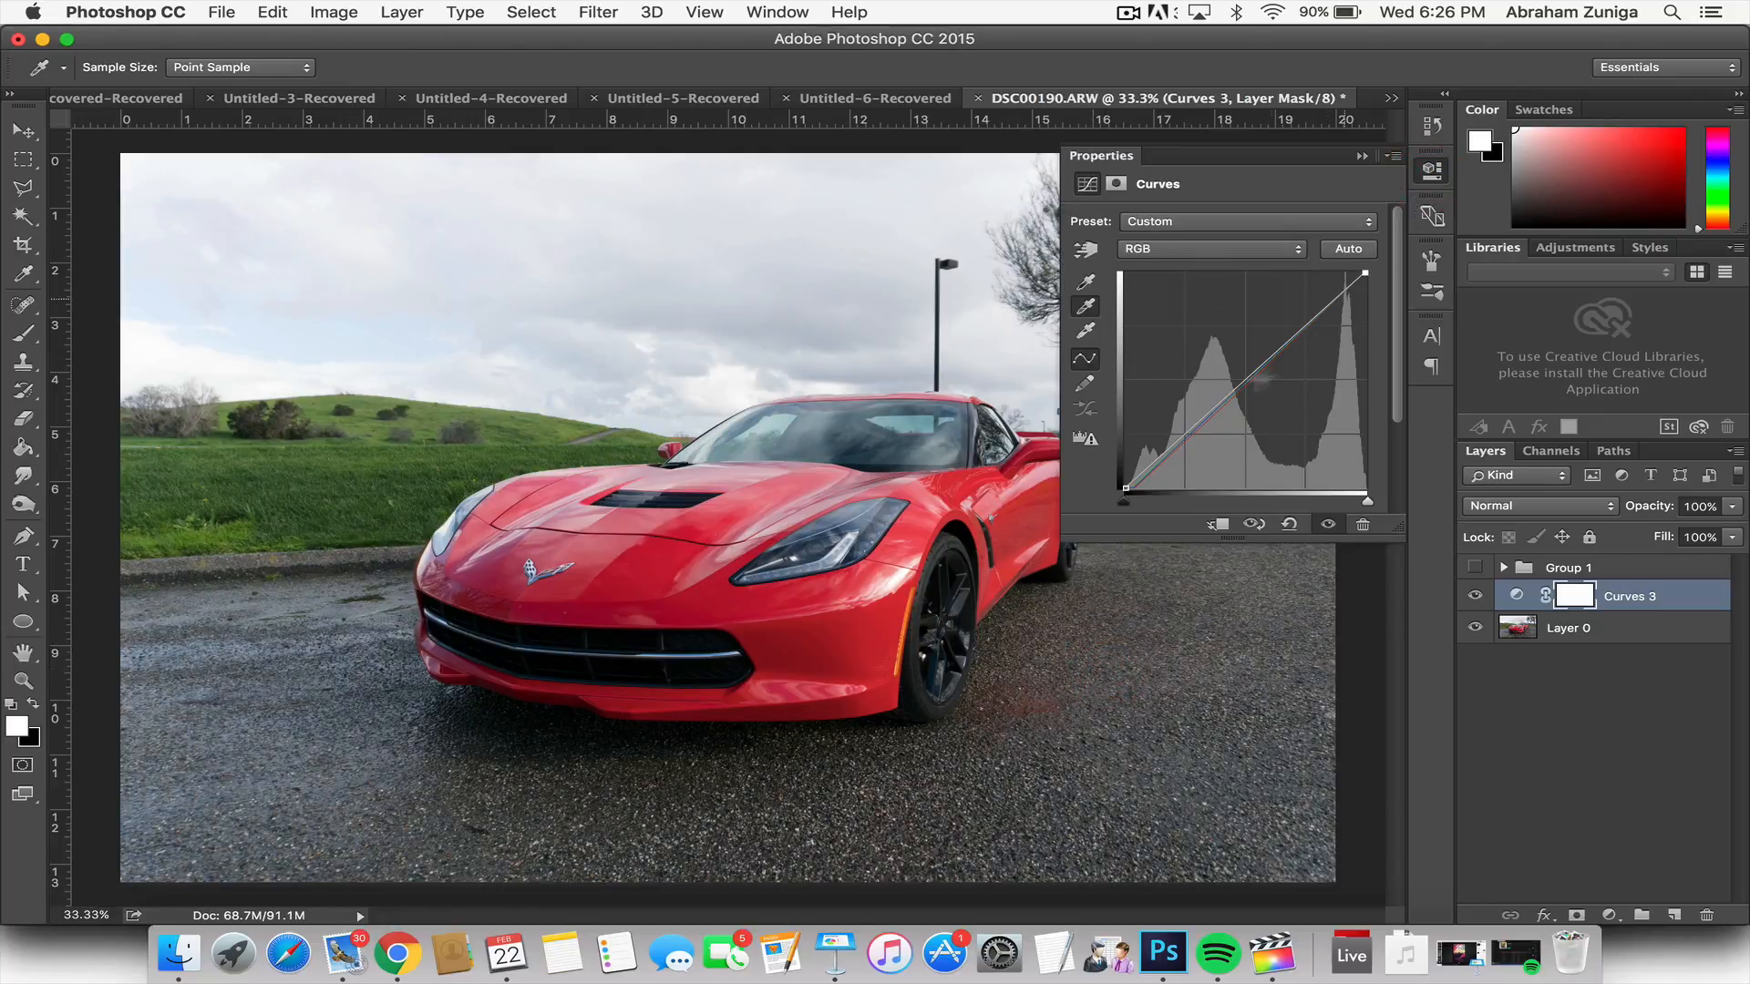
click(1119, 652)
click(1433, 170)
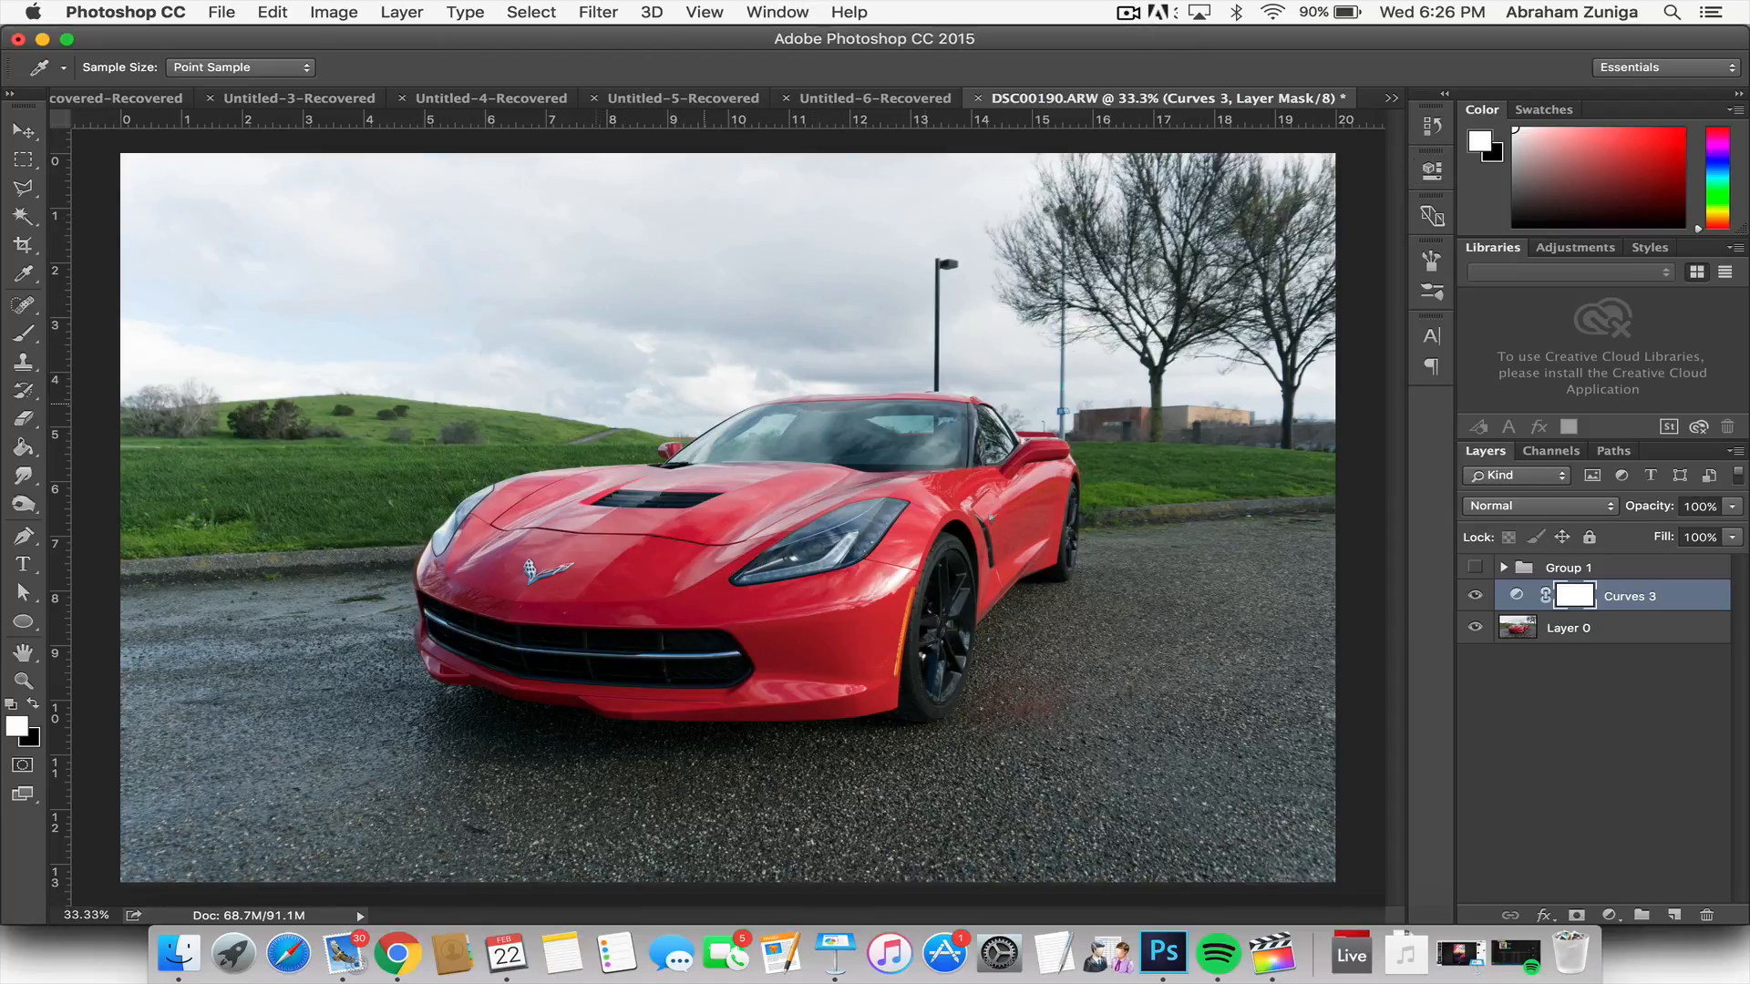
Step: Toggle the Curves 3 layer's visibility to compare the photo before and after the full correction
click(1473, 596)
click(1473, 596)
click(1473, 596)
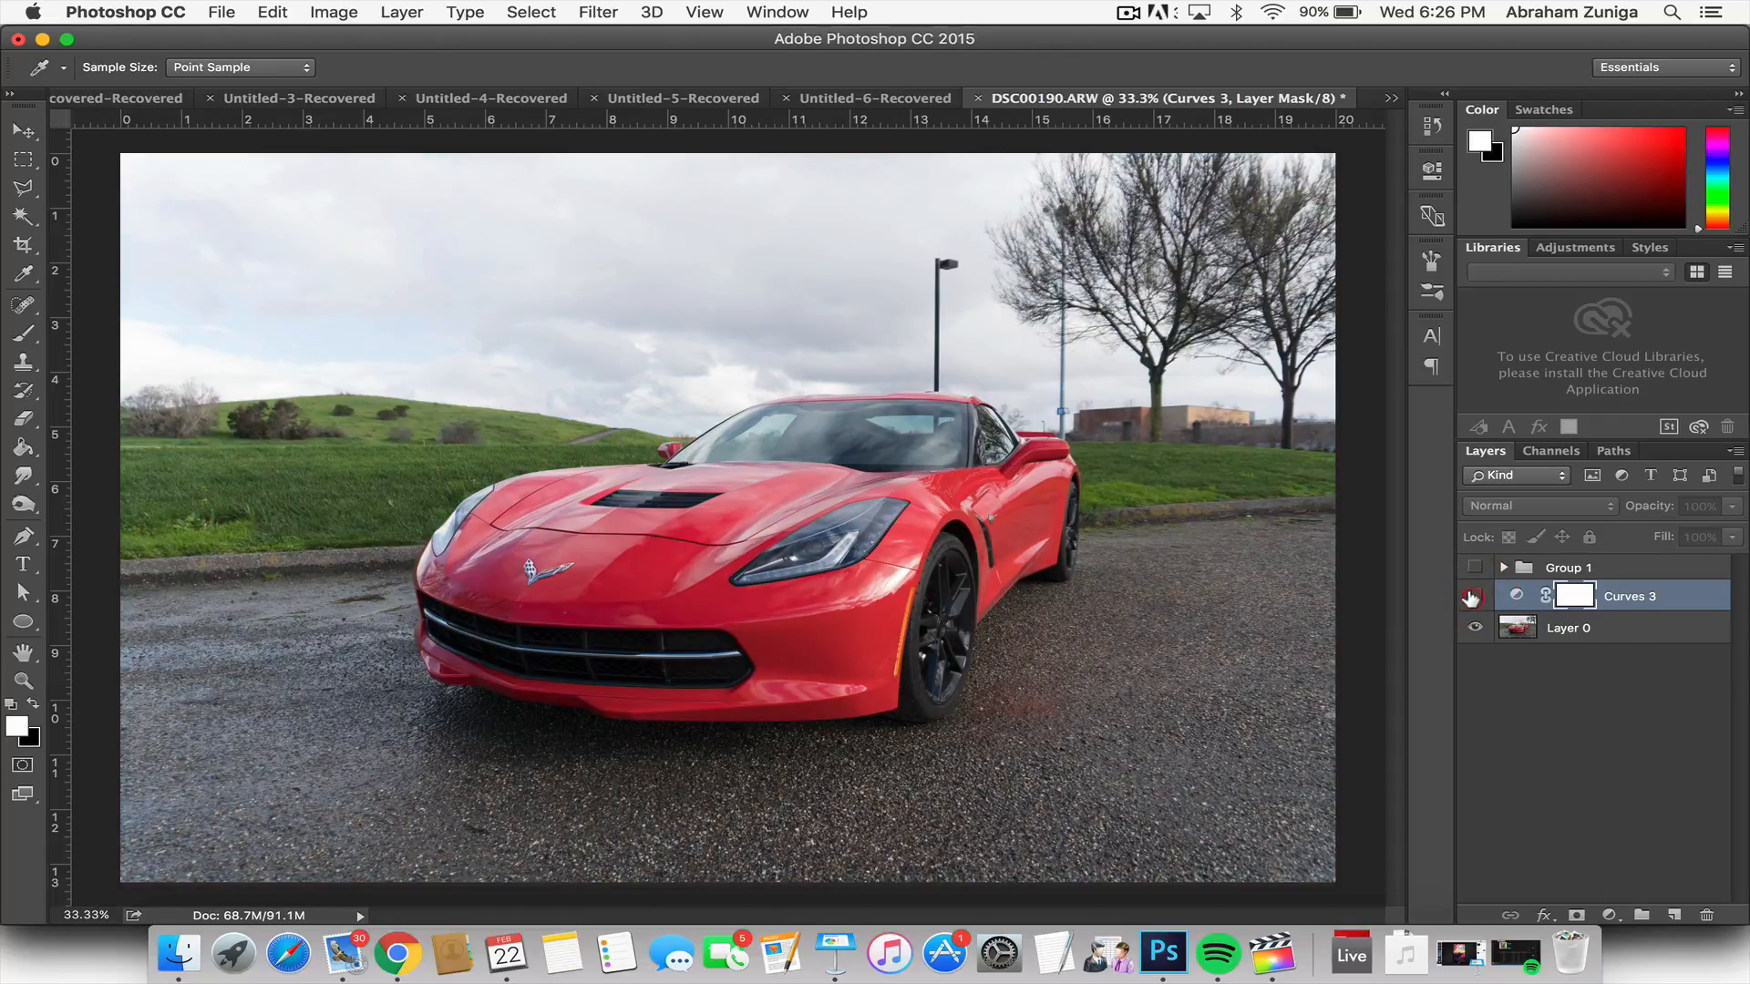
click(1473, 596)
click(1473, 596)
click(1473, 596)
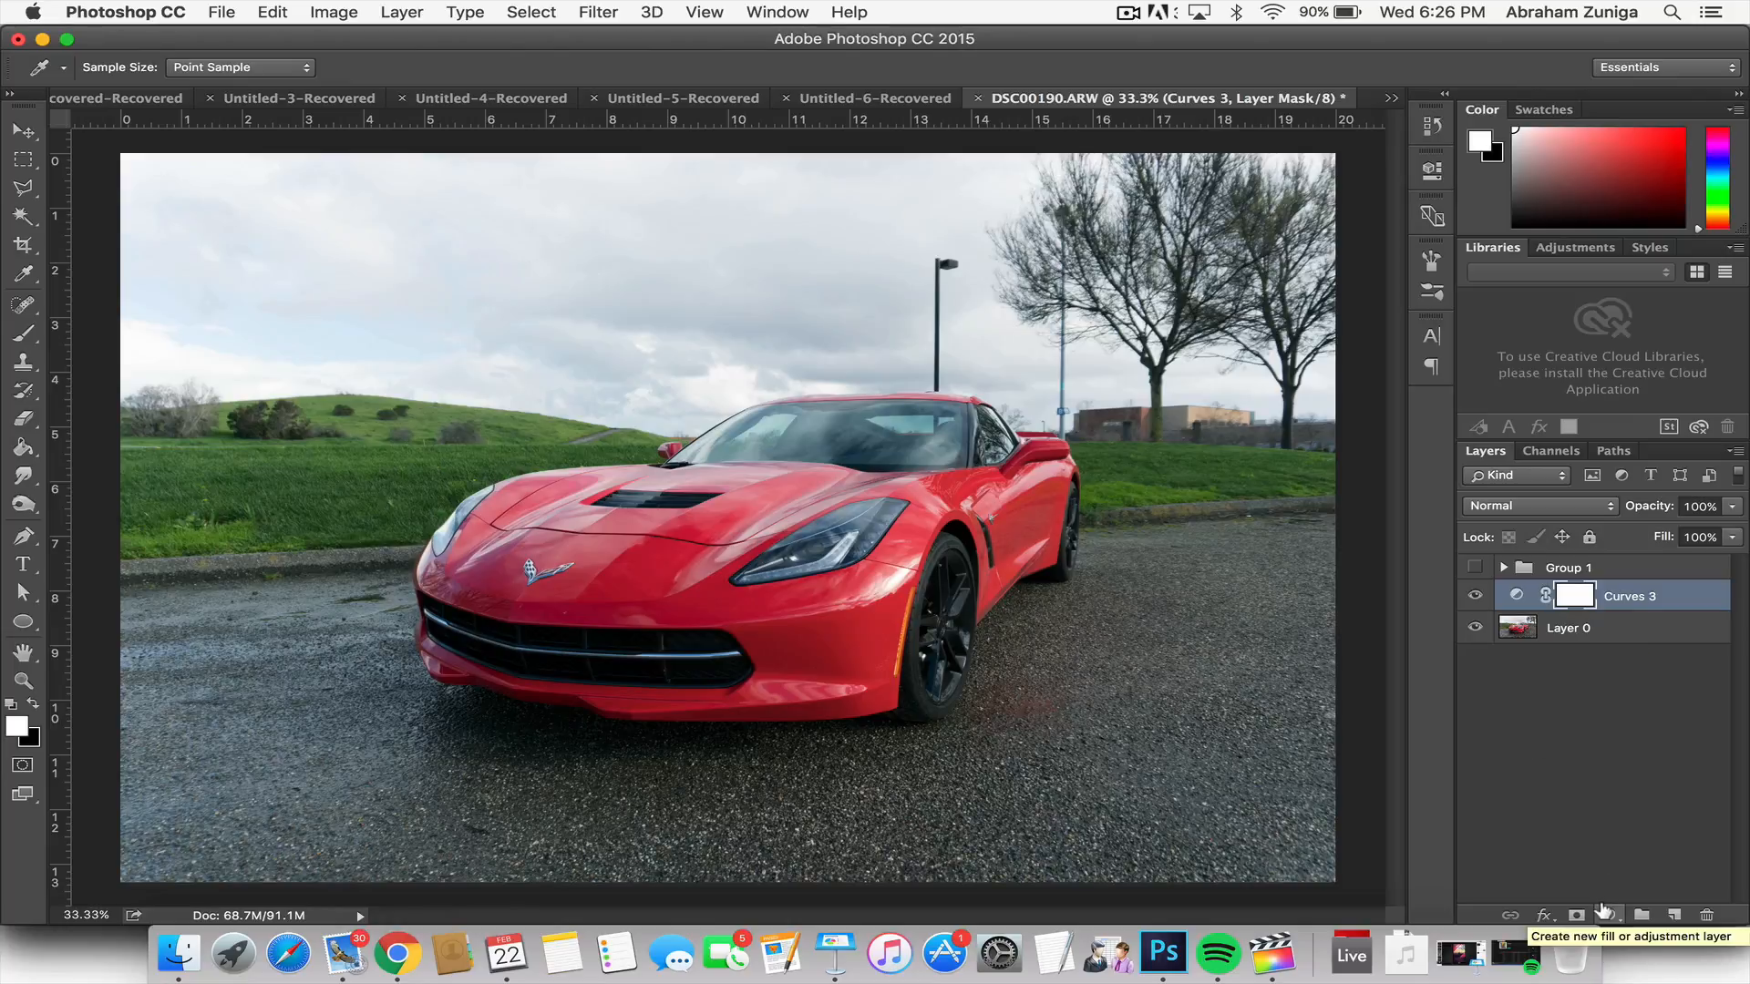
Step: Switch to the Brush tool and rename the Curves 3 layer as BLACKANDWHITE
key(b)
double_click(1625, 597)
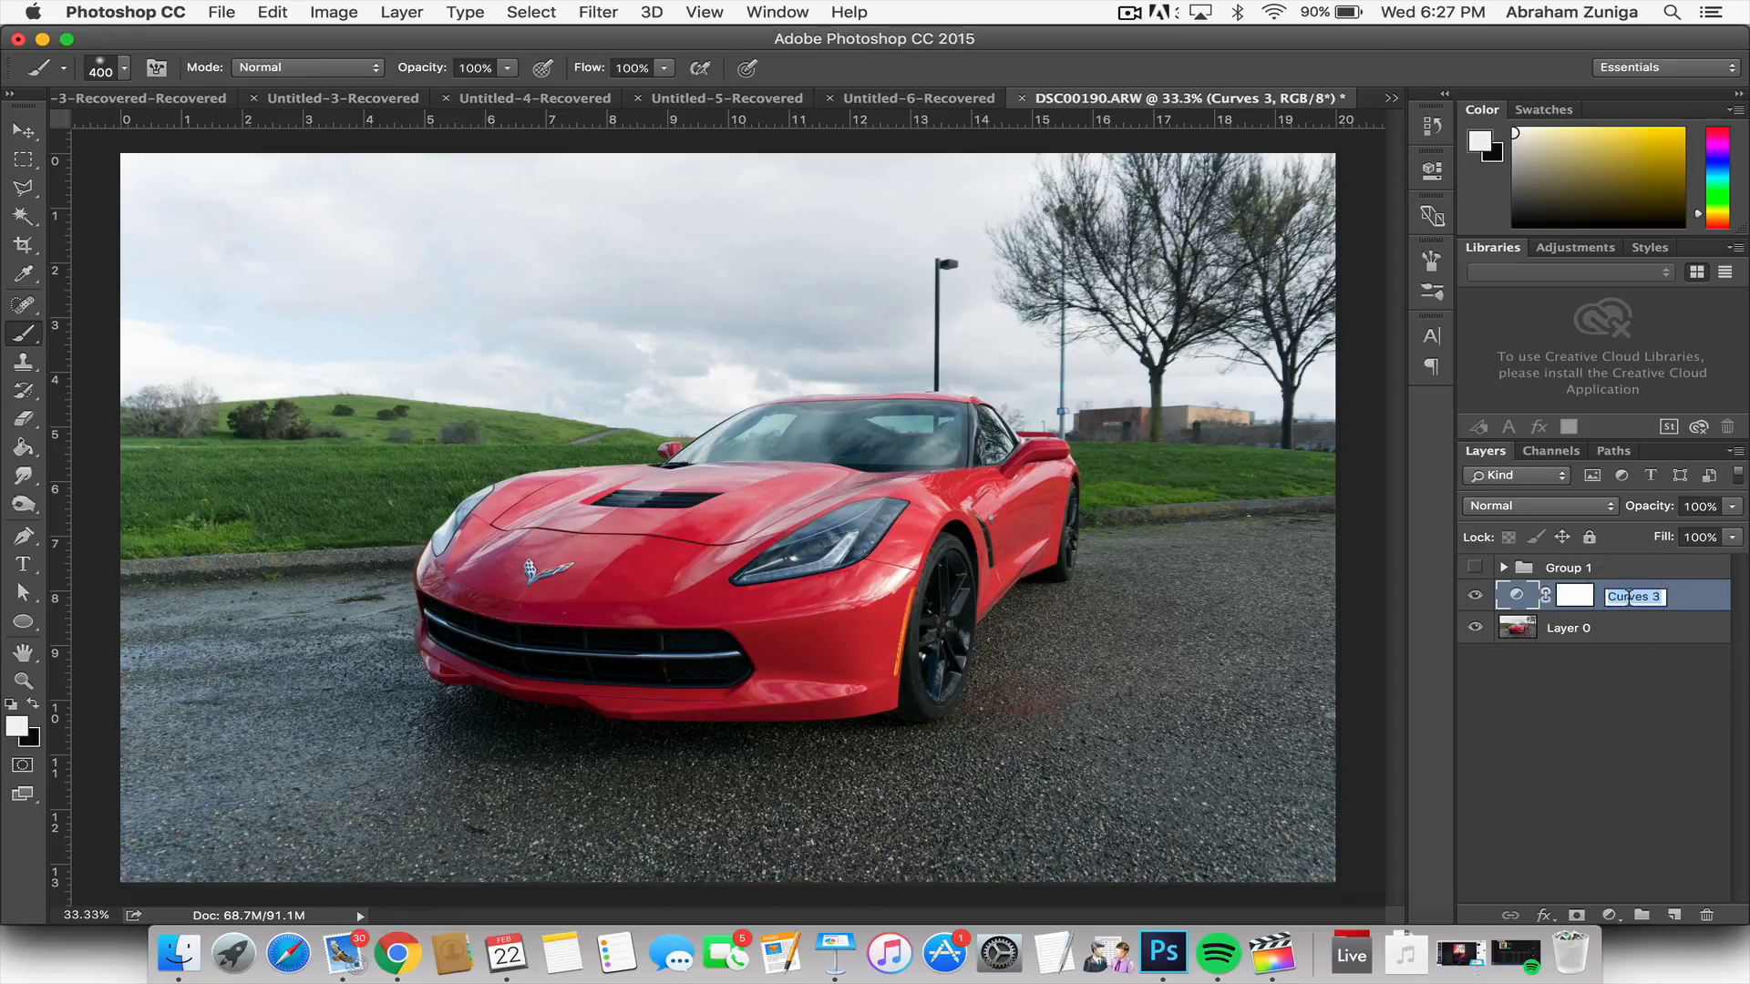
text(BLACKAND)
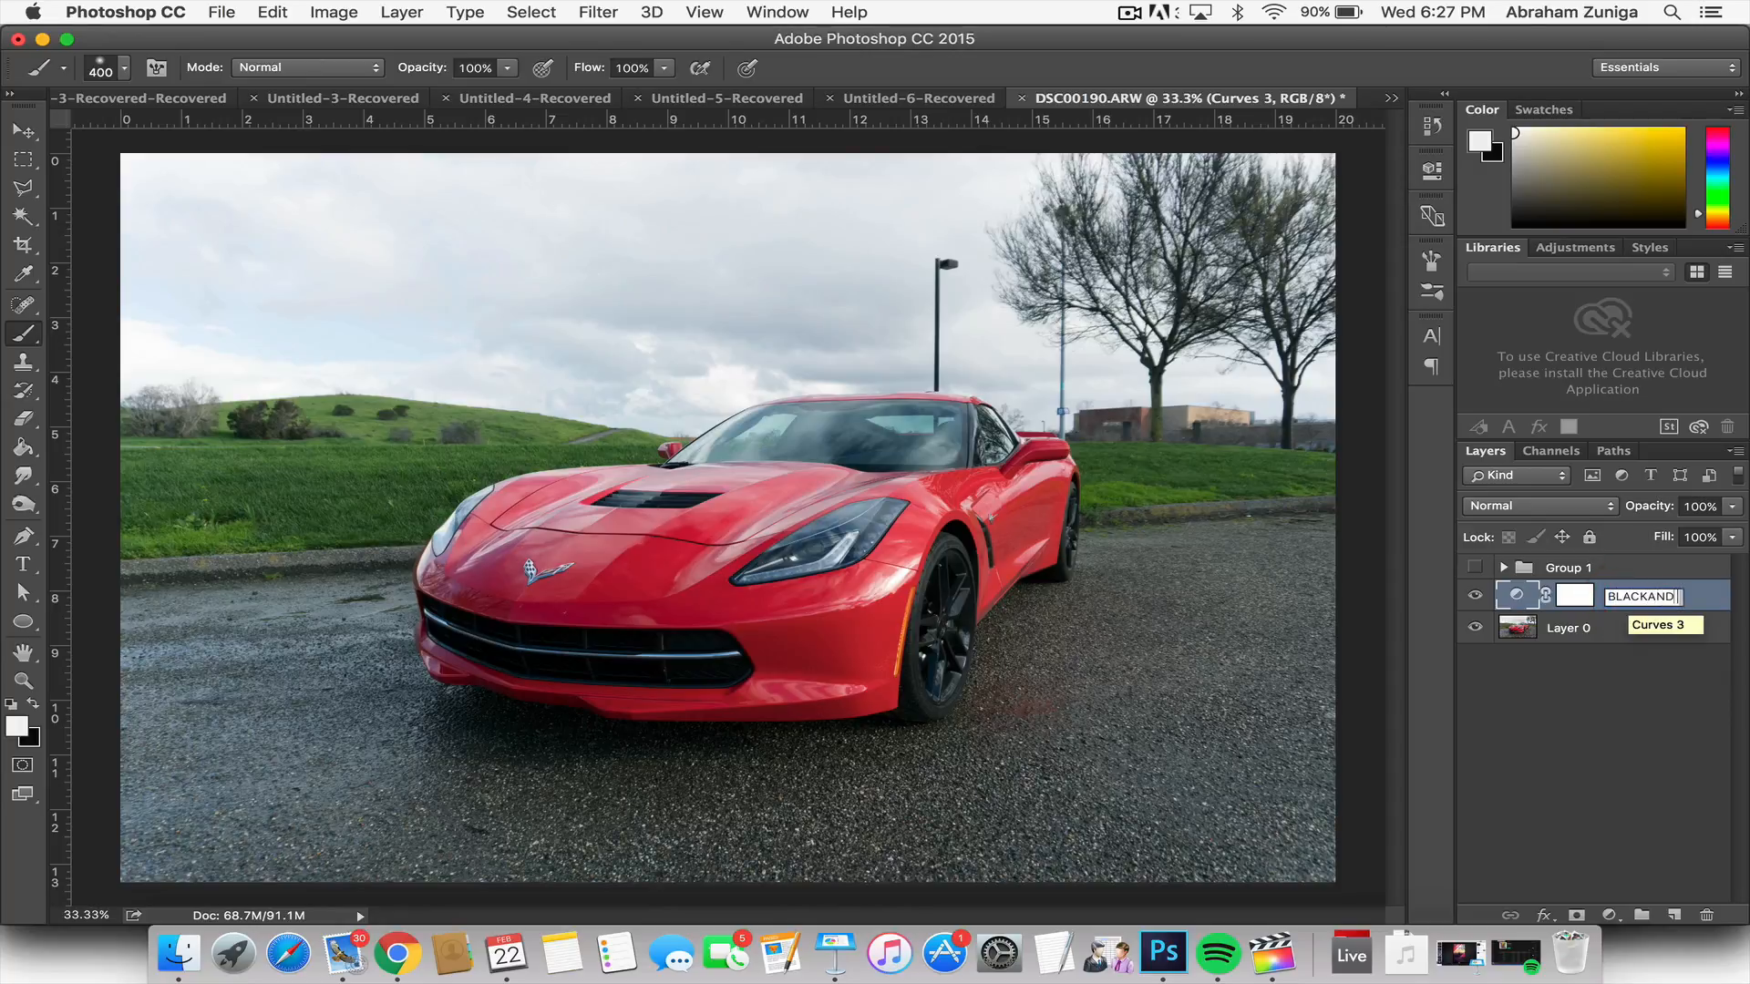
text( WHITE)
key(Return)
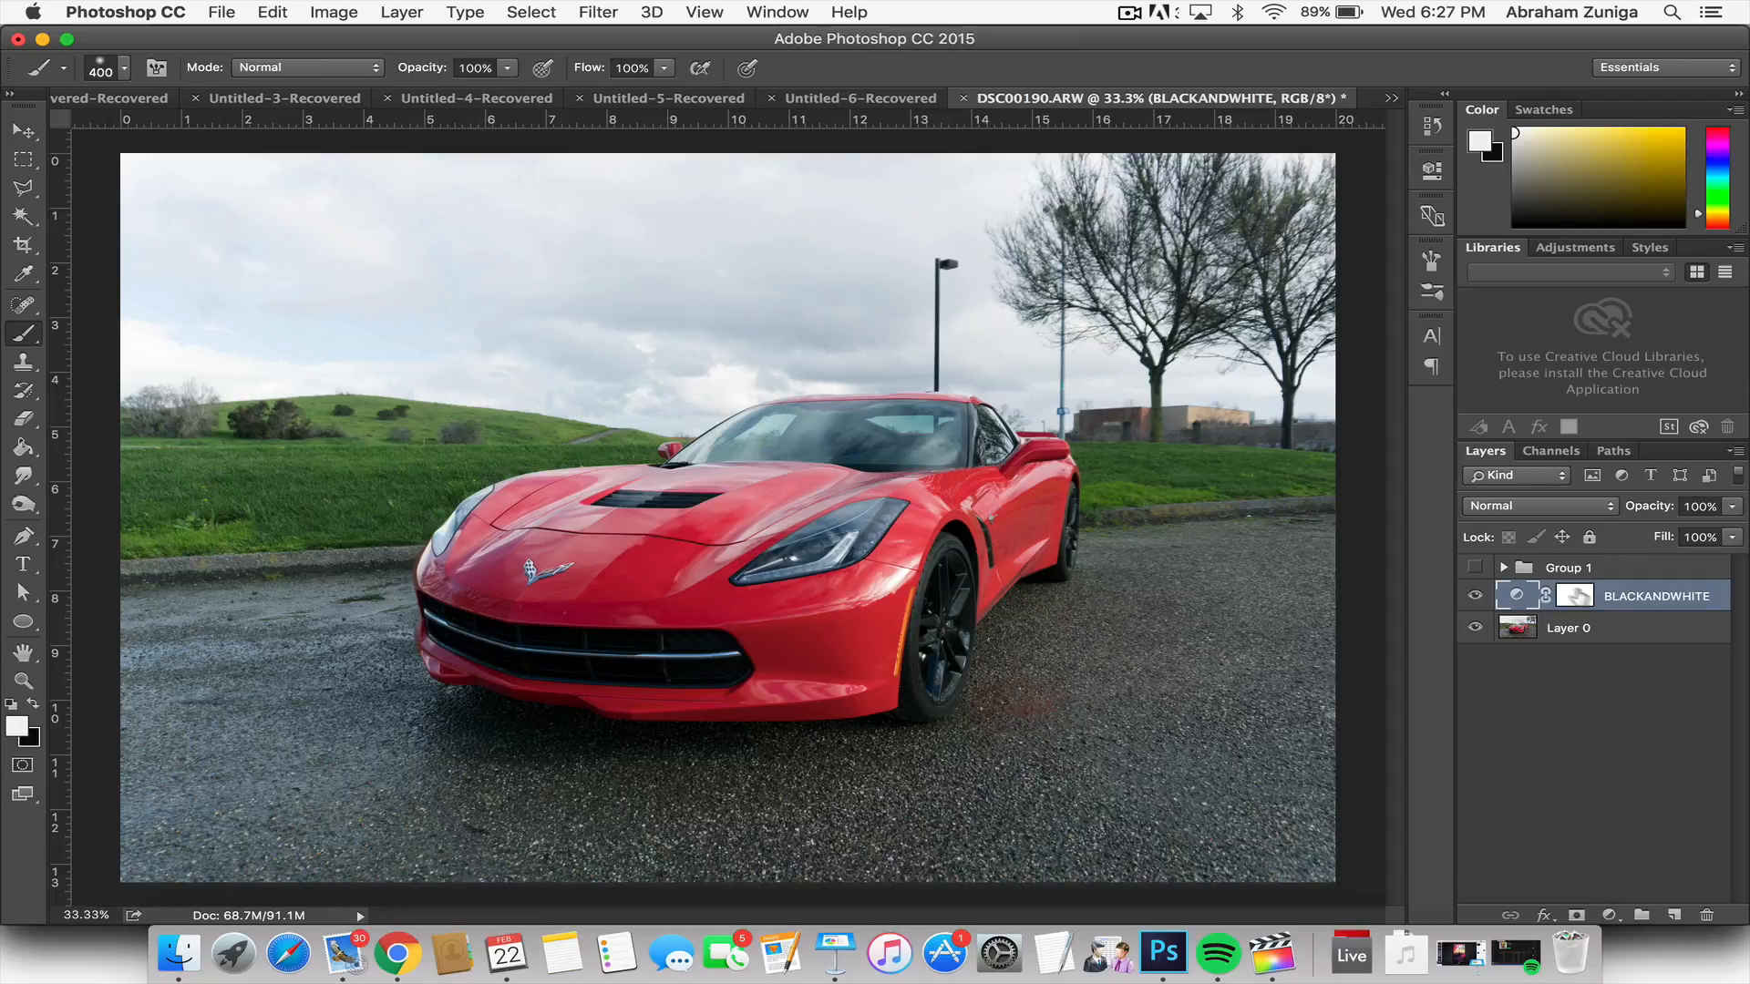
Step: Add a Curves adjustment layer above BLACKANDWHITE and set its blend mode to Luminosity
click(1609, 914)
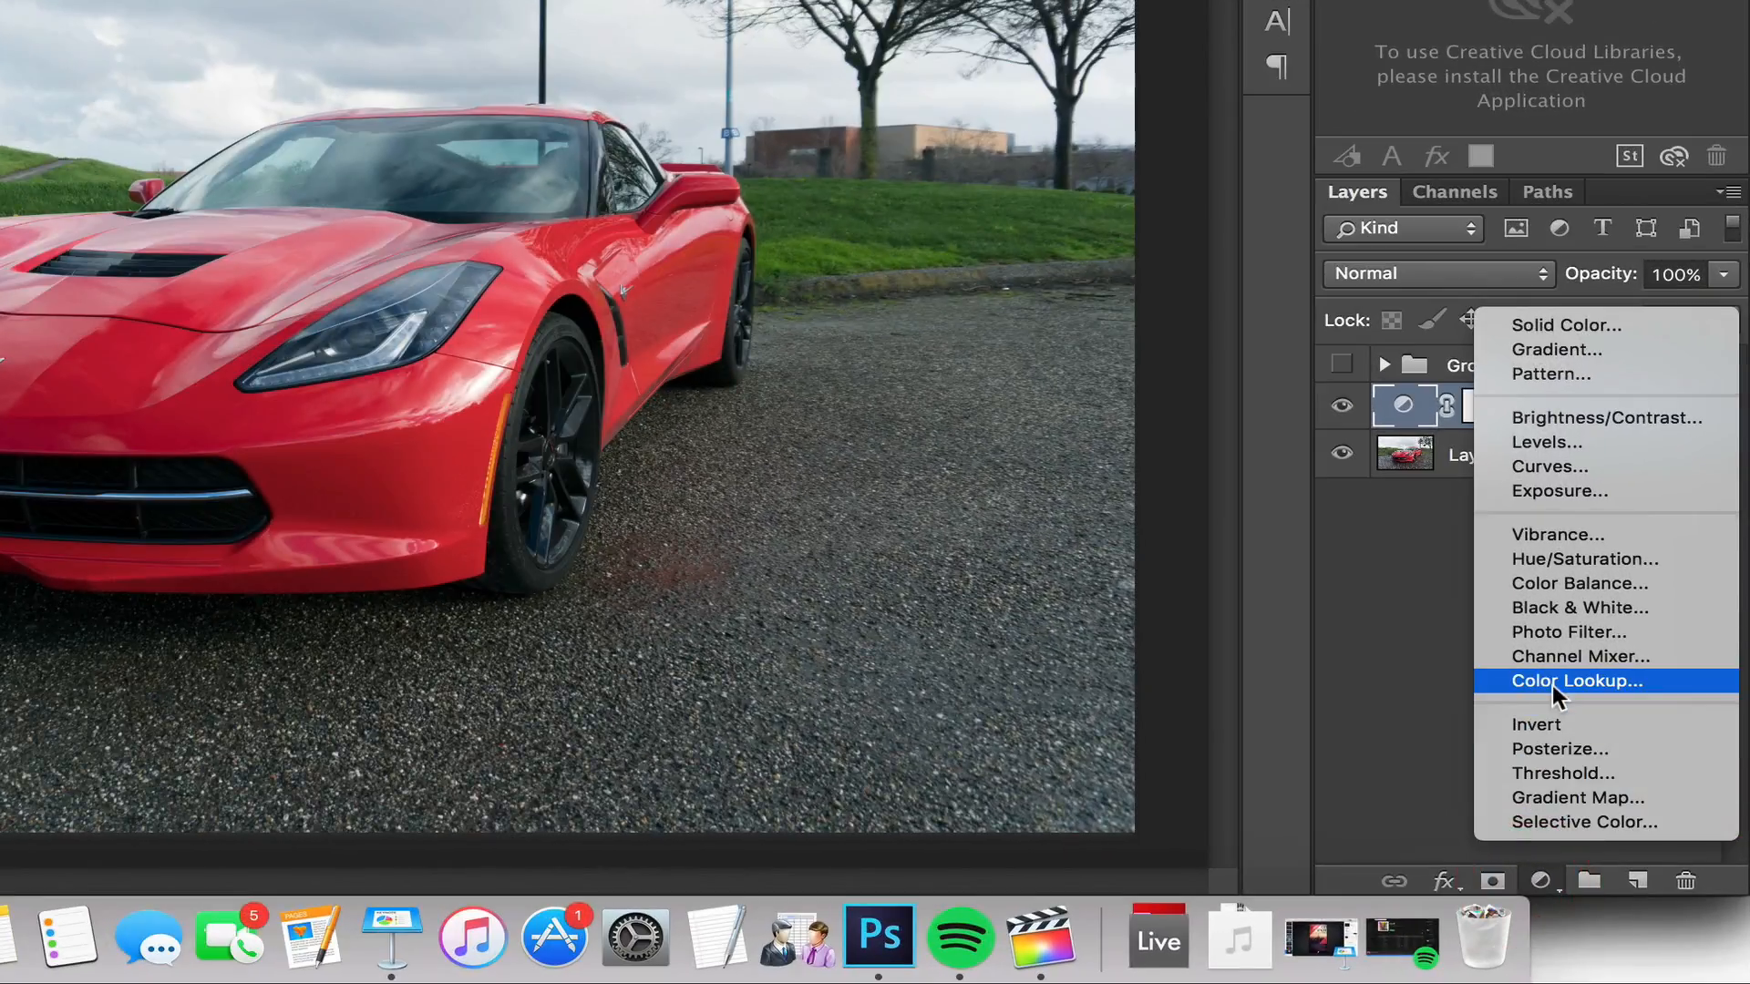
click(1562, 465)
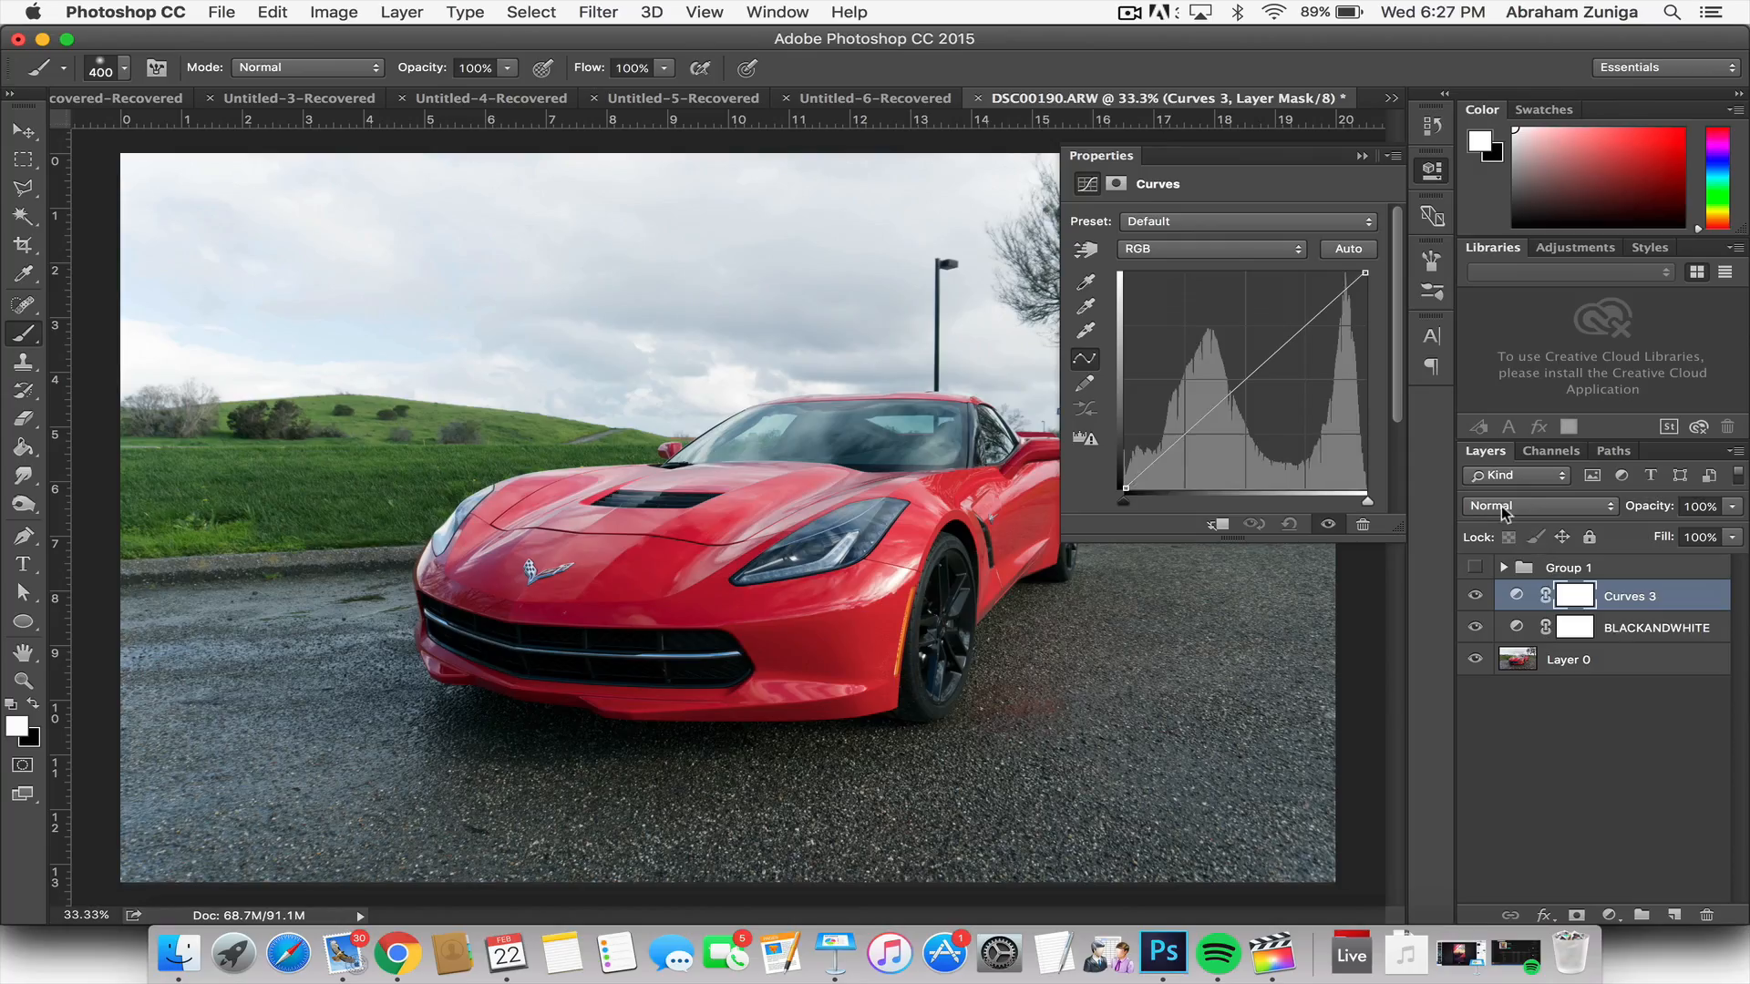
click(1502, 512)
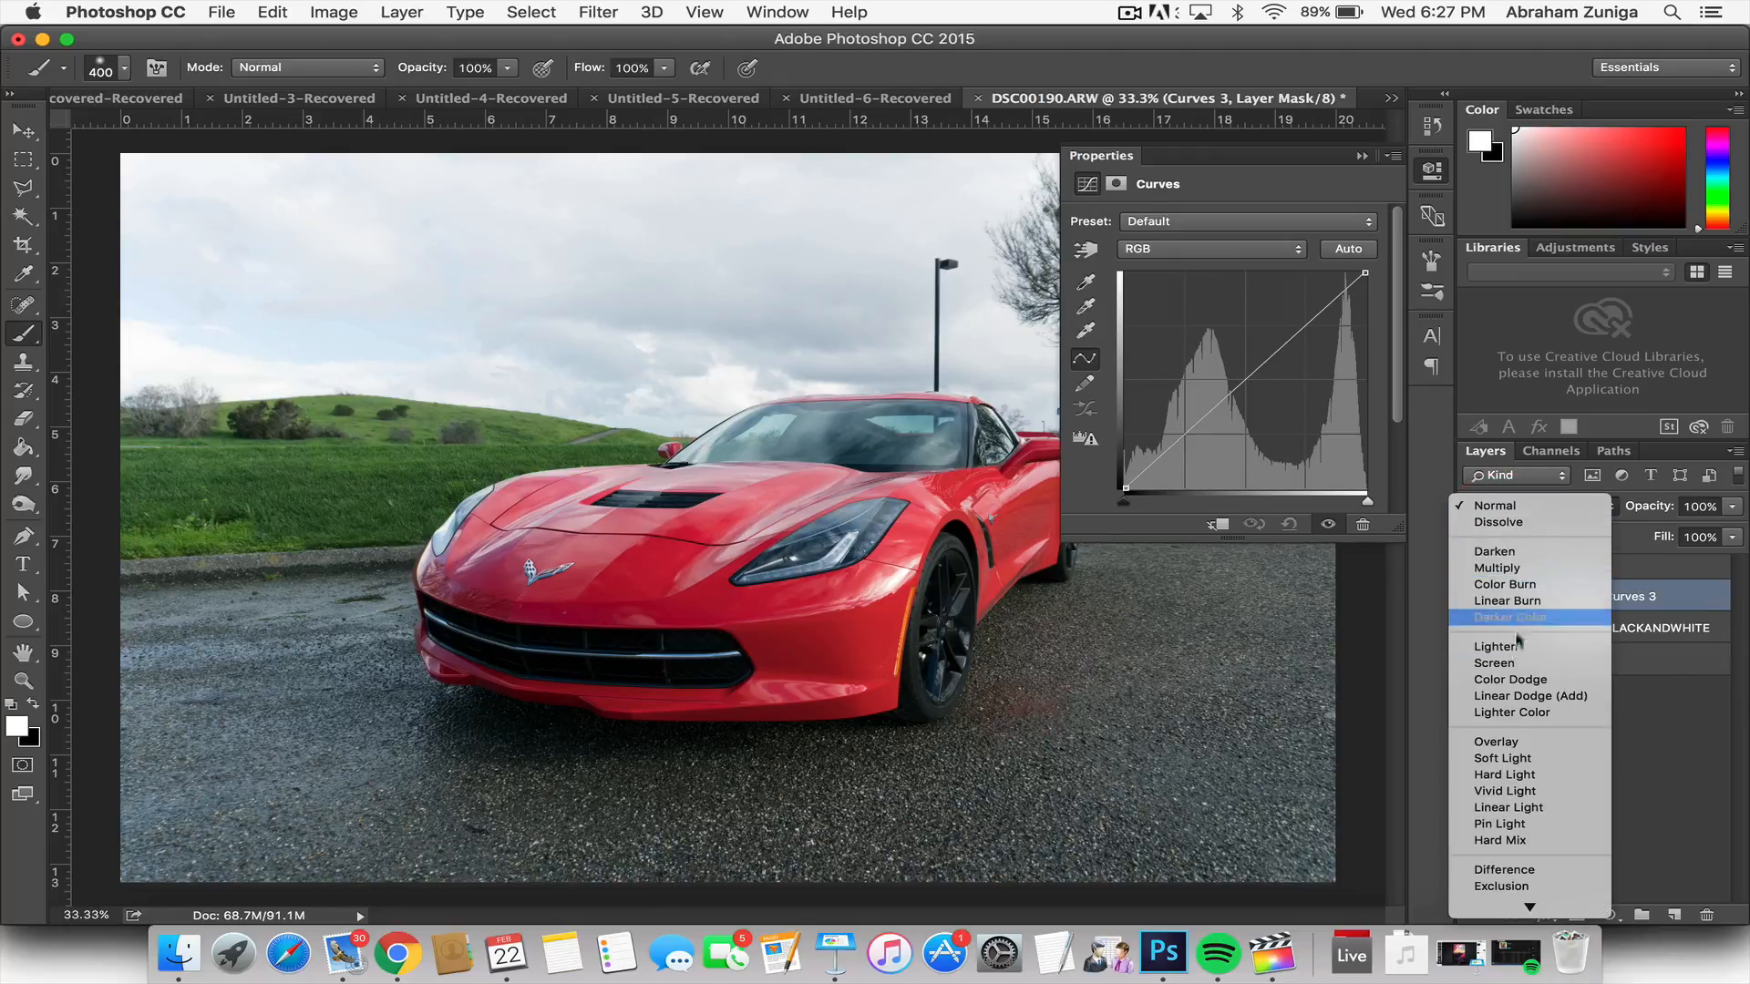
scroll(1518, 648, down, 3)
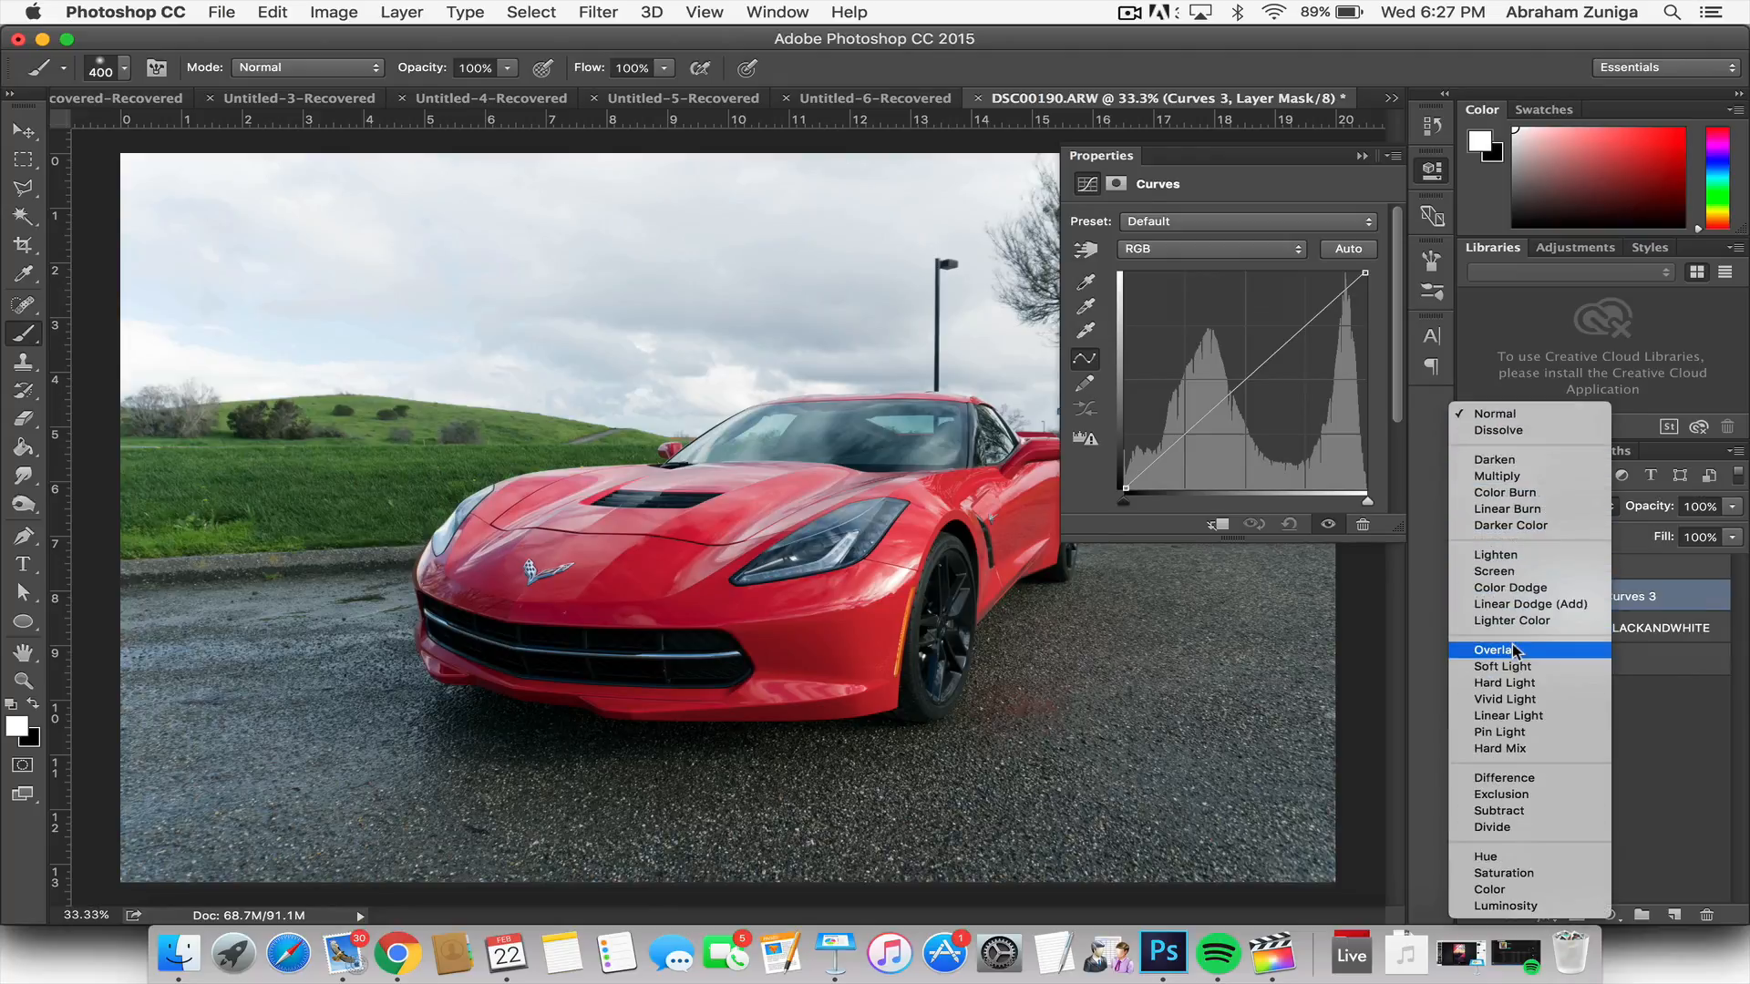
click(1504, 906)
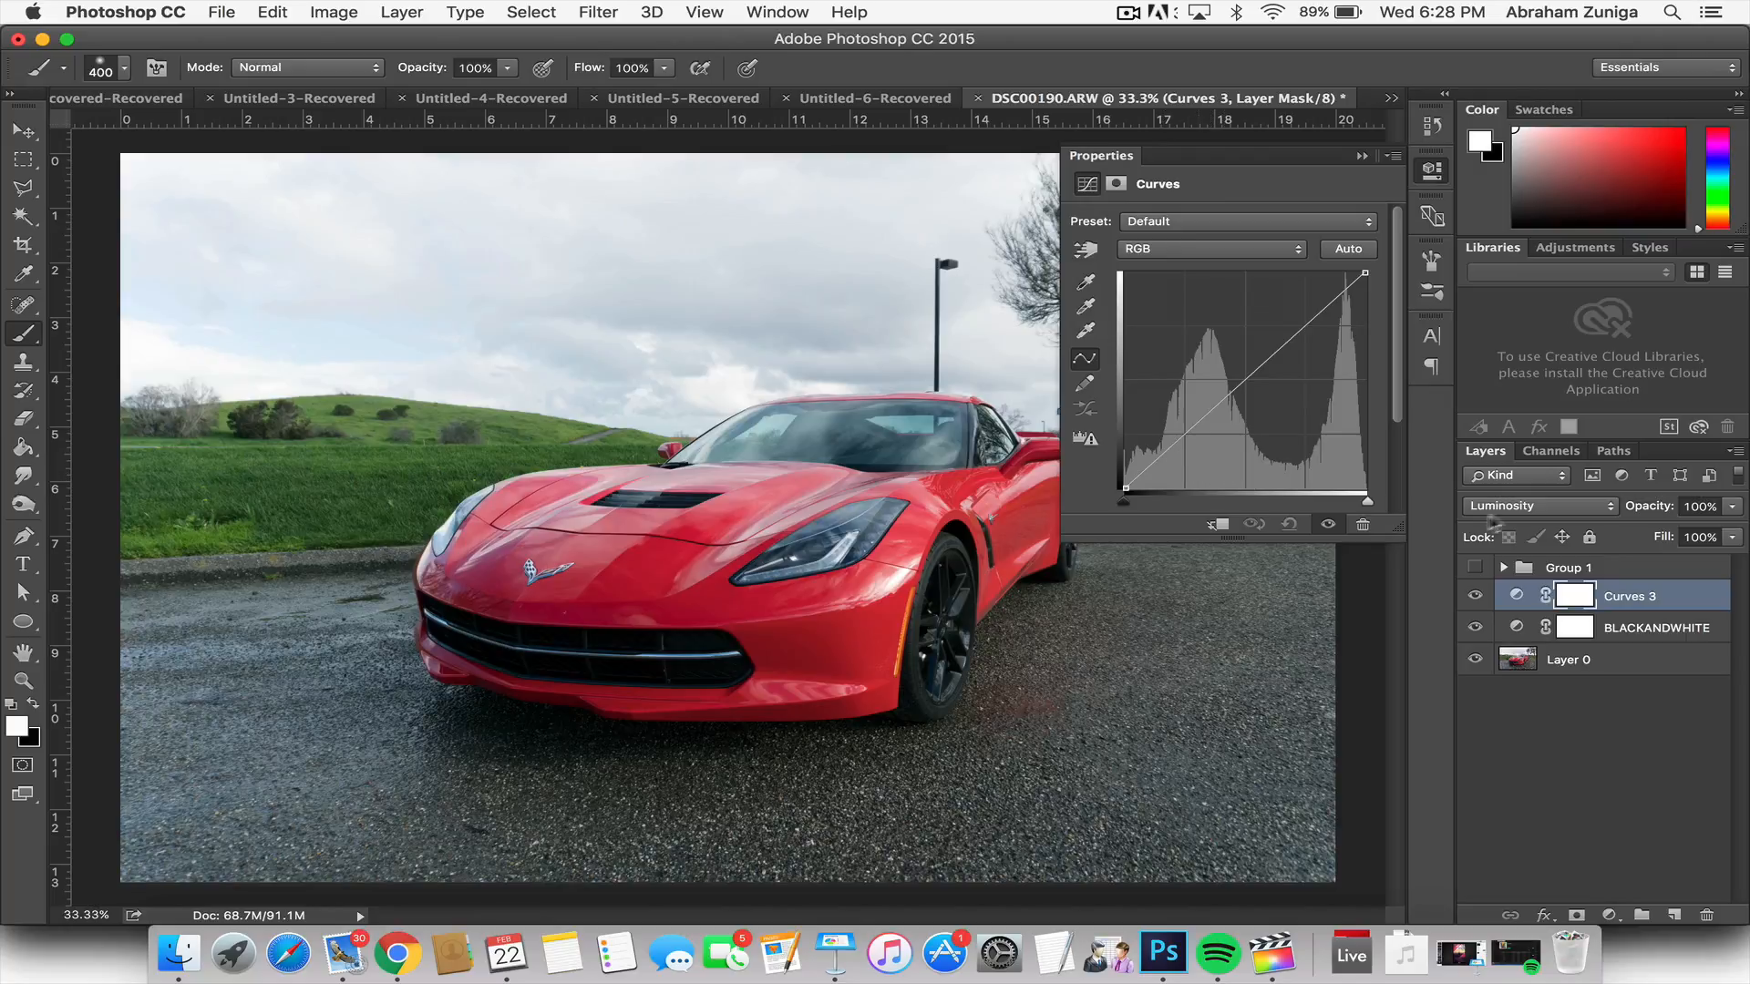
click(1518, 507)
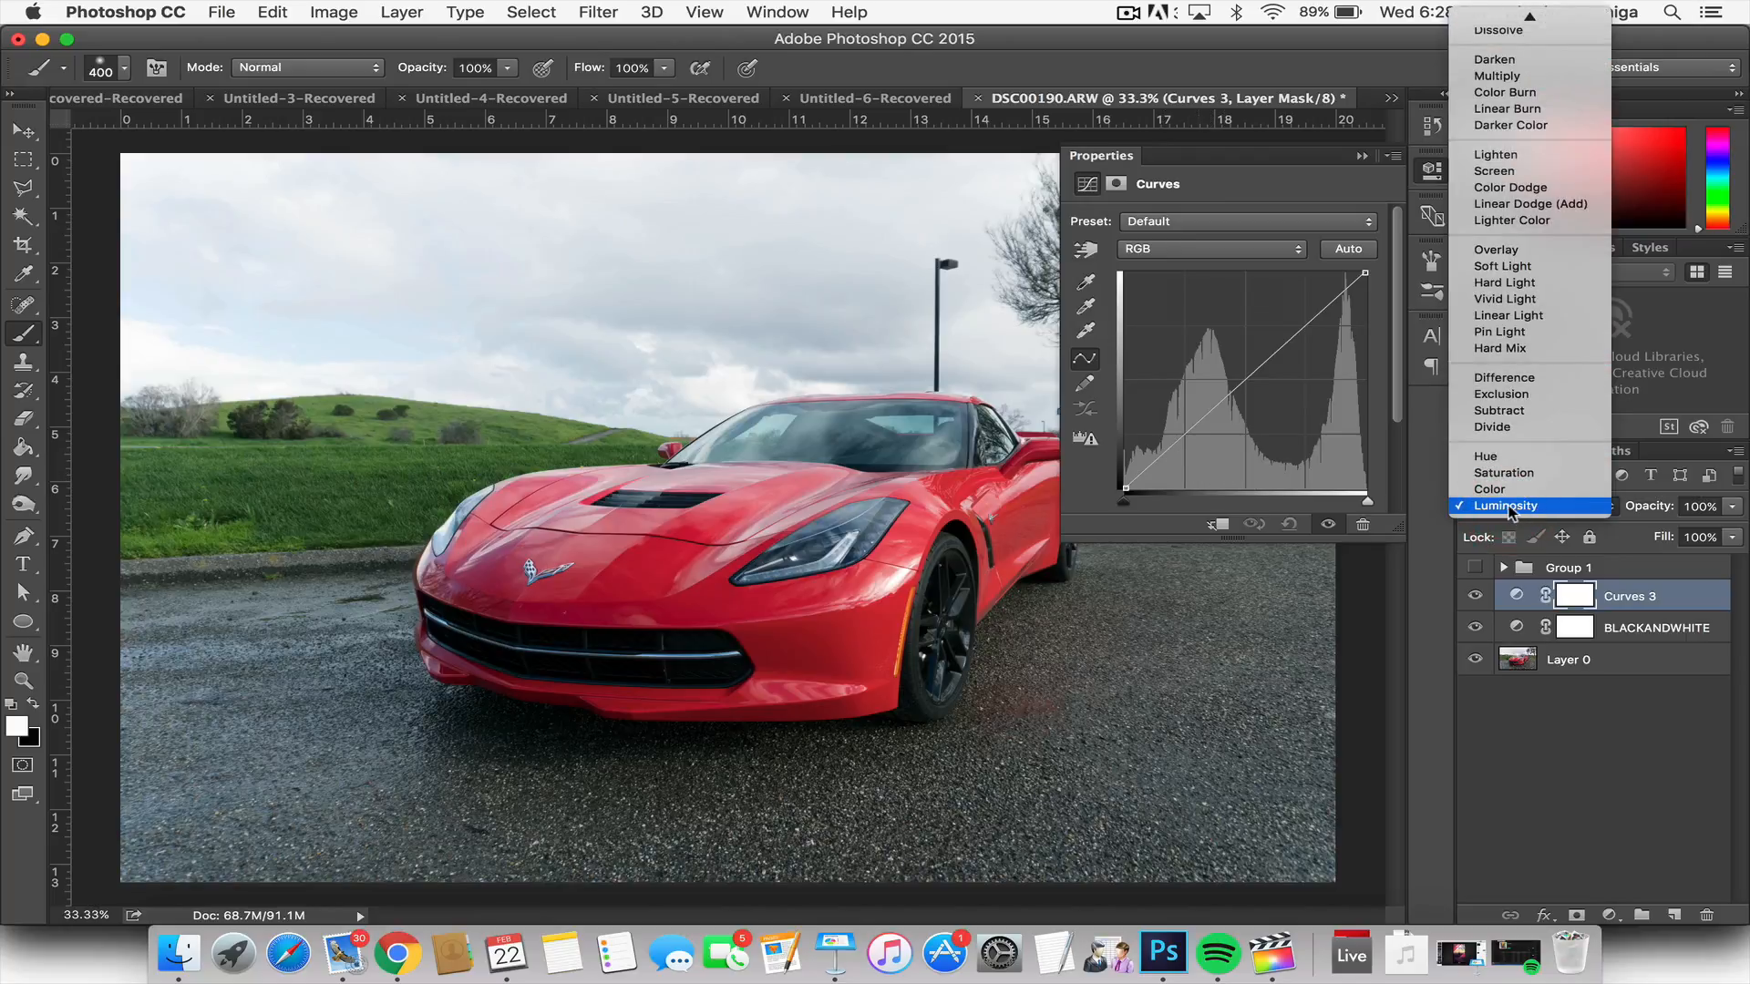
click(1506, 507)
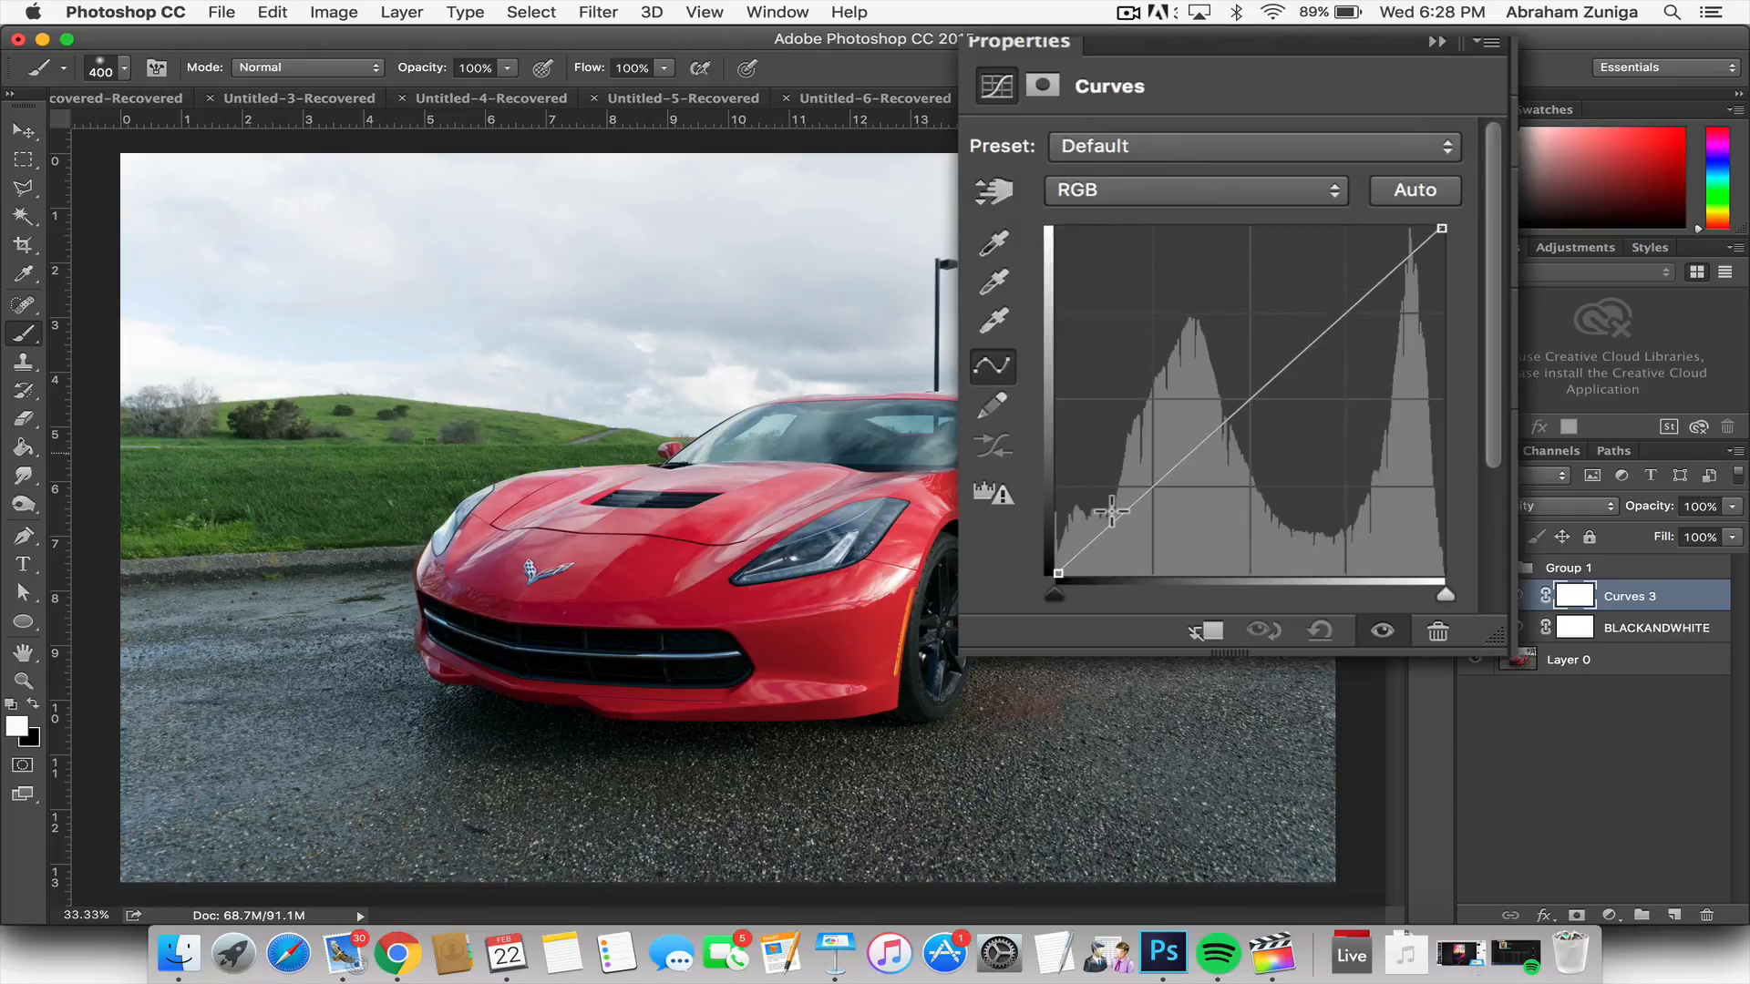
Step: Add a point in the shadow part of the RGB curve and pull it slightly below the diagonal to darken the shadows
drag(1158, 450, 1166, 459)
drag(1120, 523, 1117, 520)
drag(1120, 519, 1134, 515)
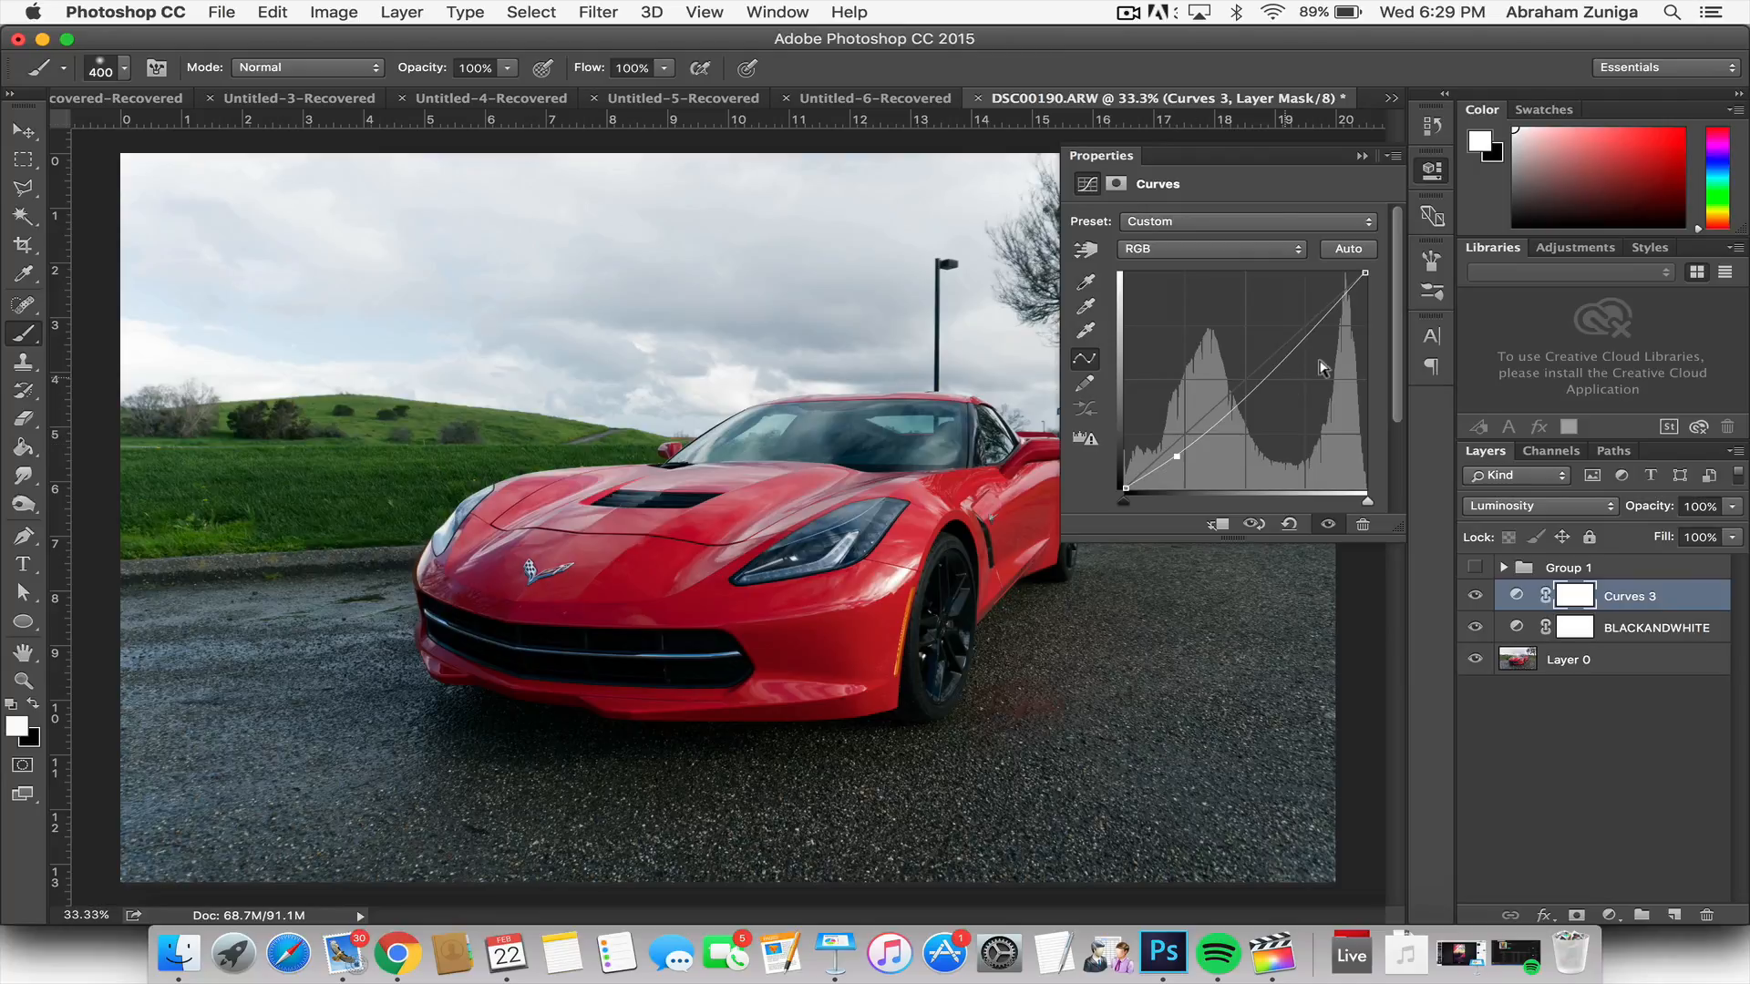
Step: Add a highlight point on the curve, raise it slightly above the diagonal for a gentle S-curve, and collapse the adjustment's properties
click(1308, 325)
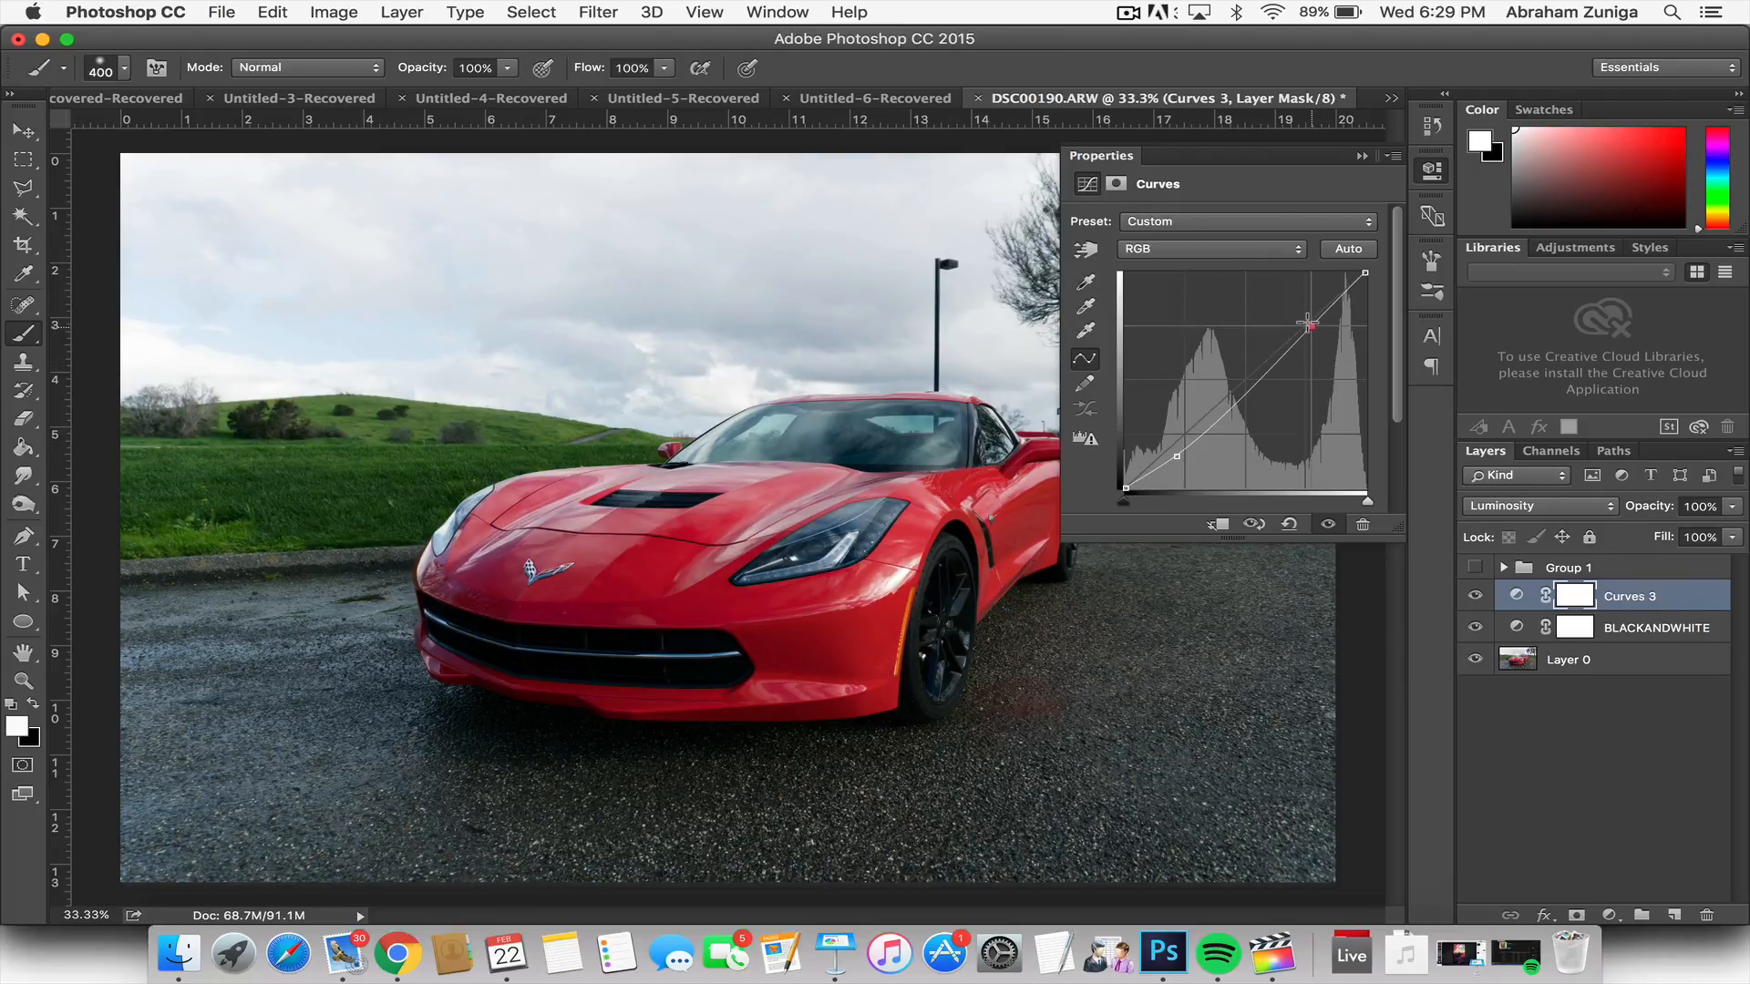
drag(1307, 323, 1306, 320)
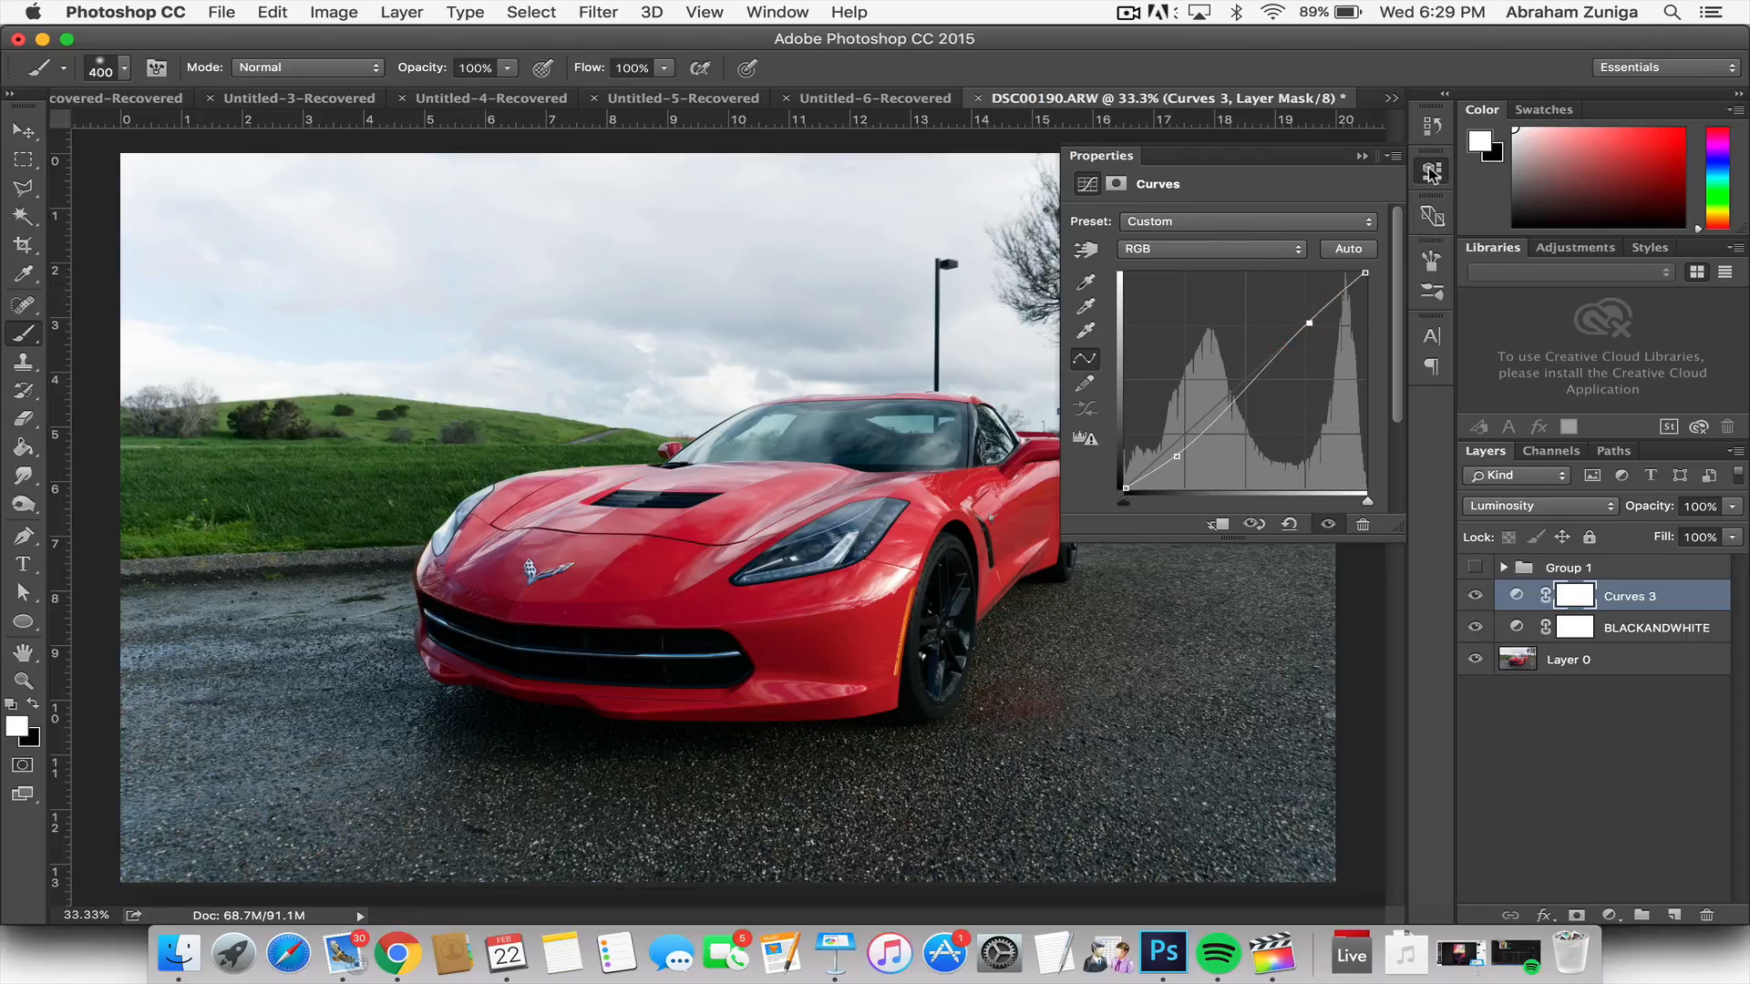
drag(1305, 319, 1297, 311)
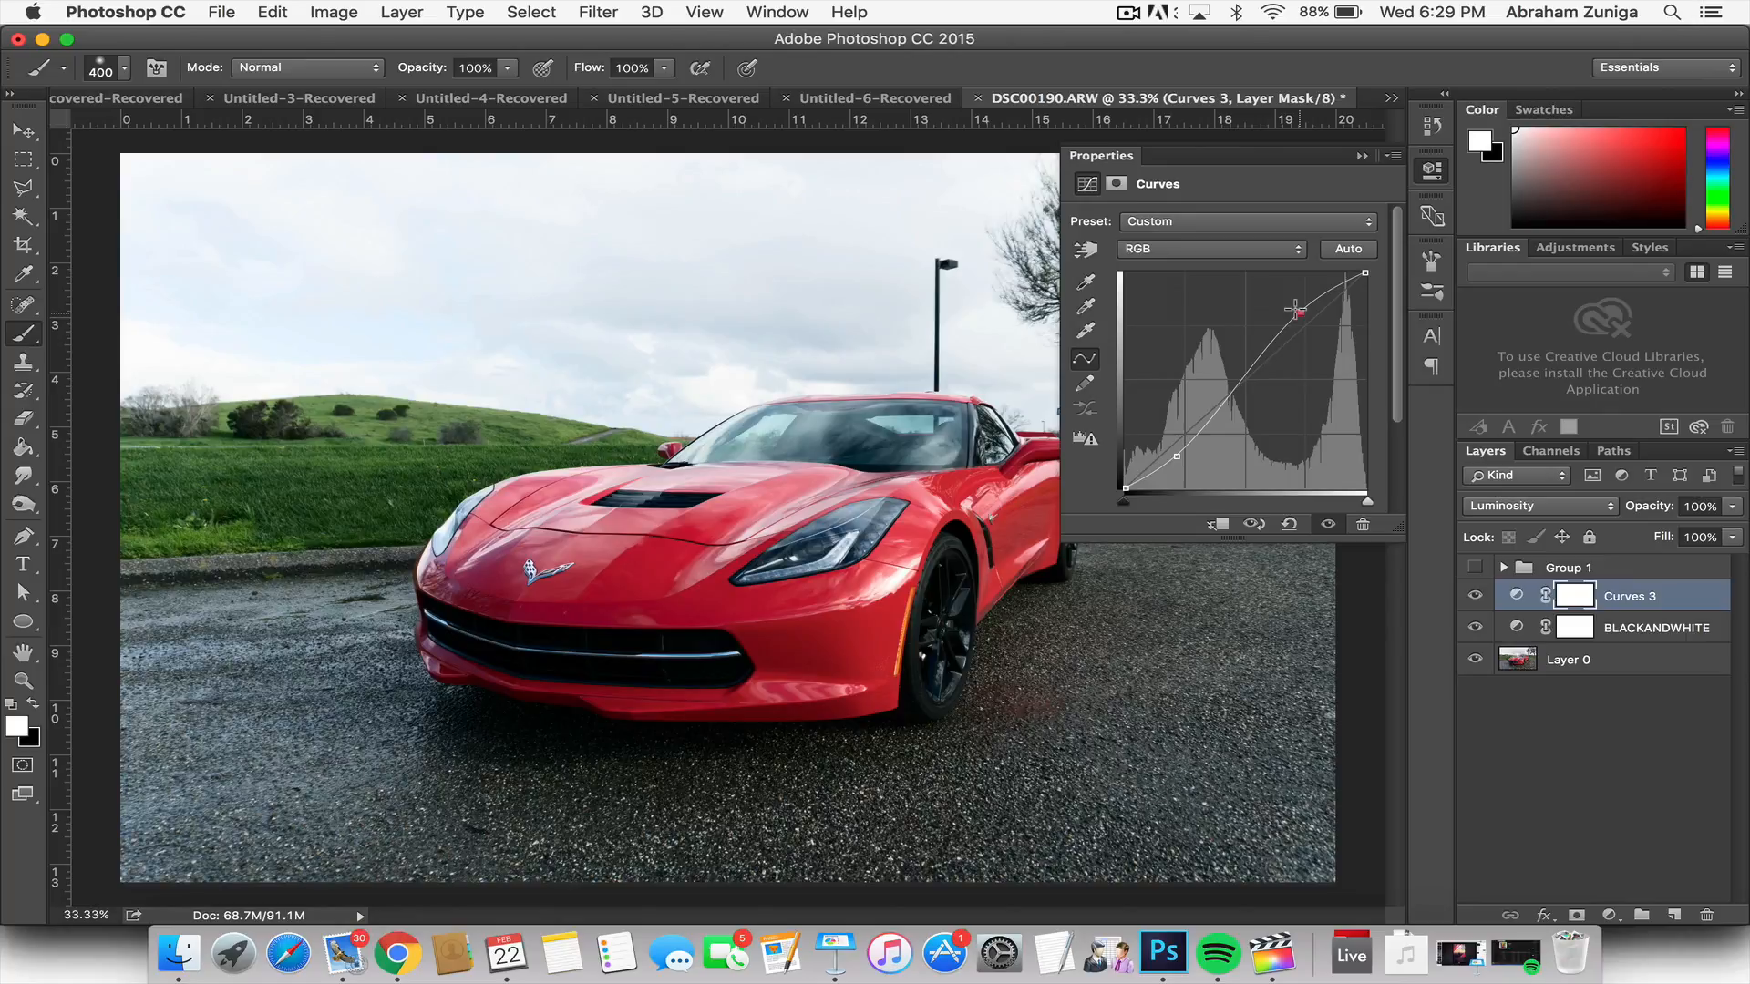
drag(1296, 309, 1302, 324)
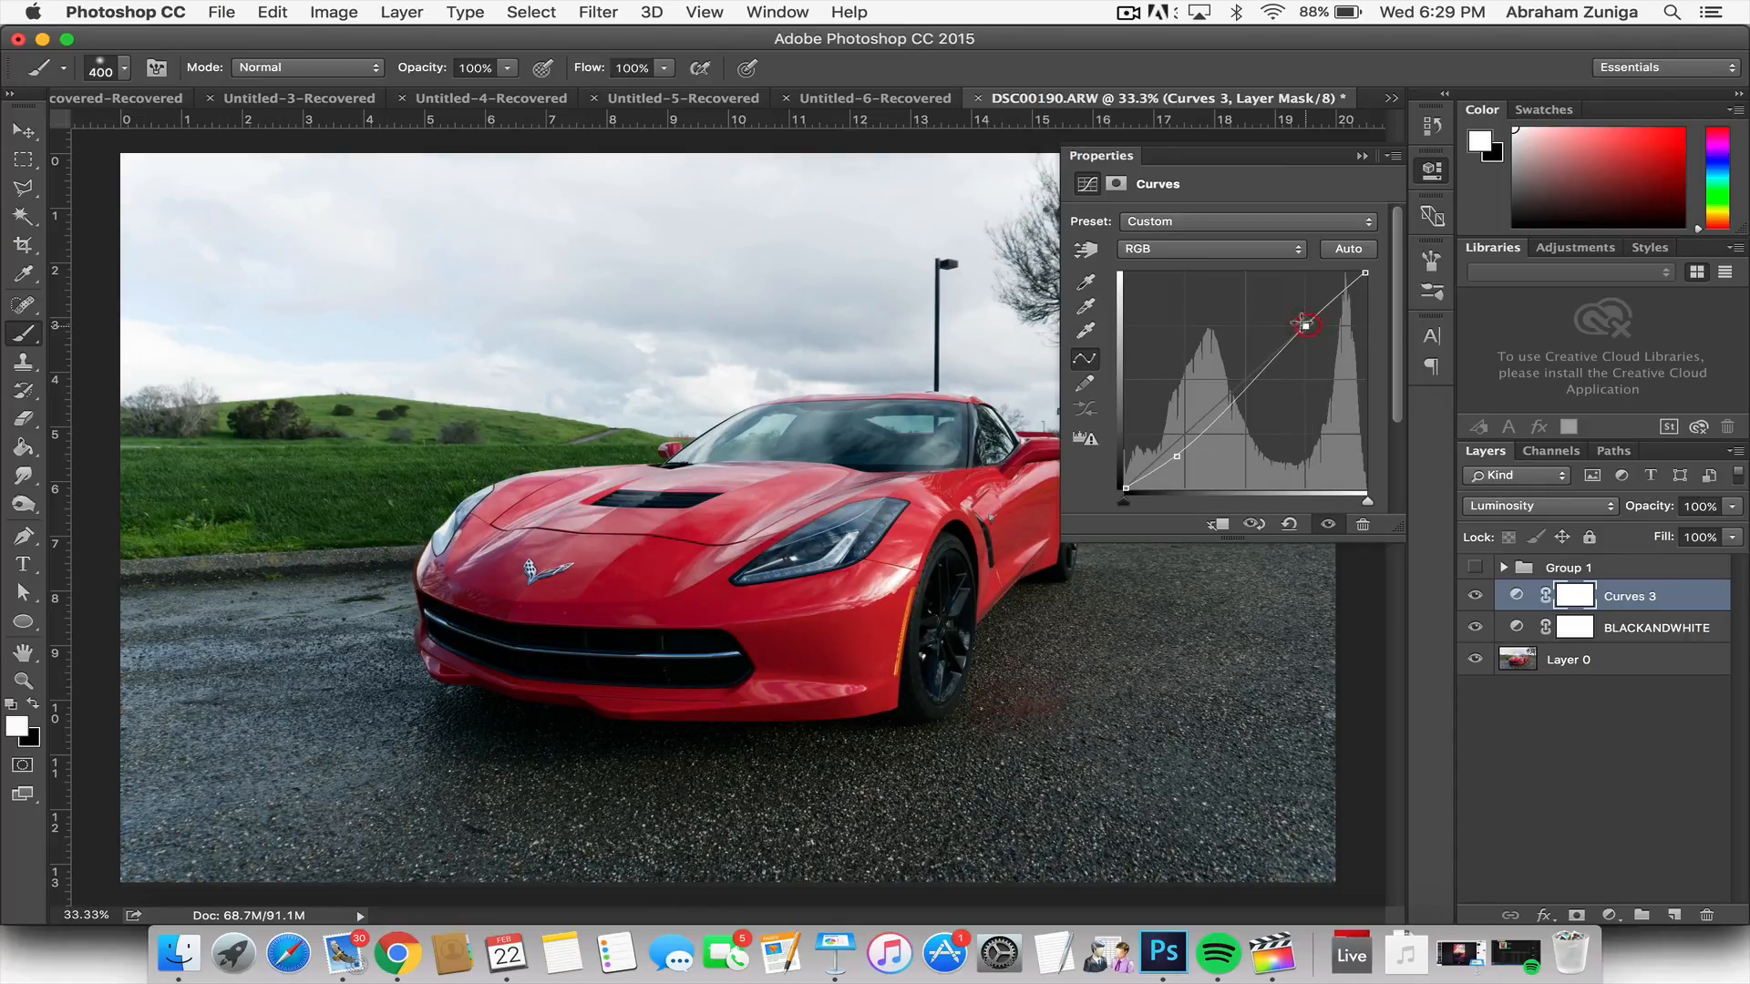
click(1427, 170)
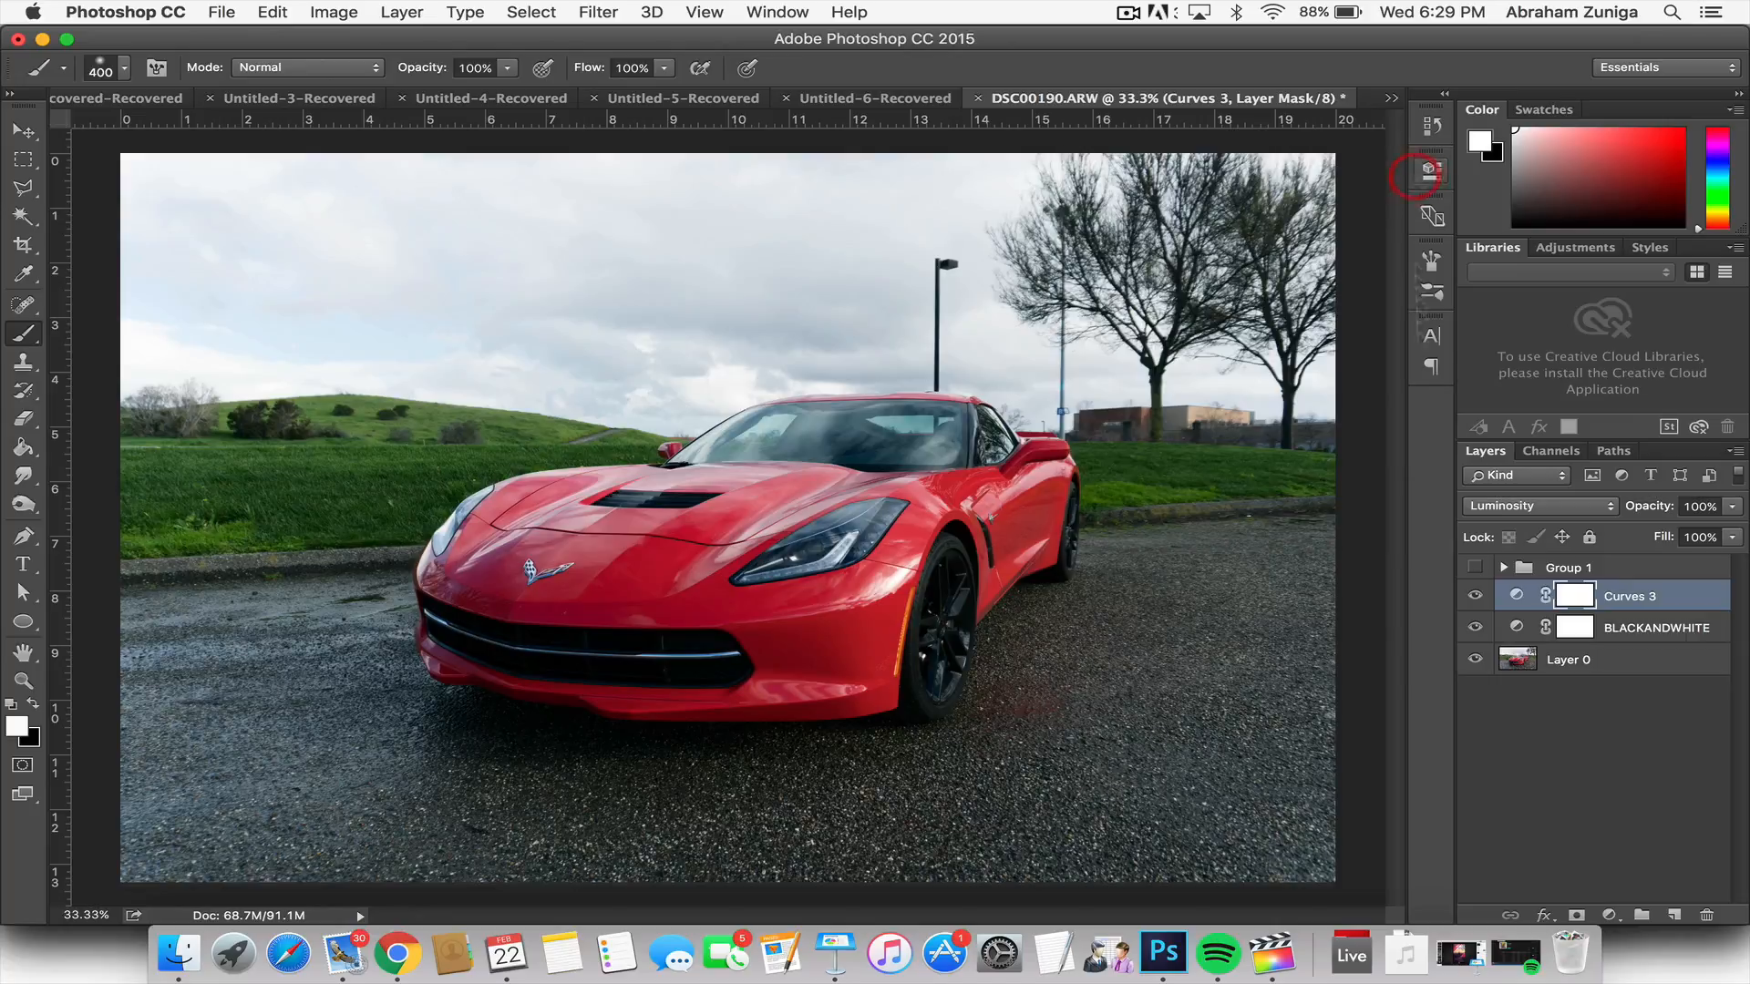
Step: Toggle the Curves 3 layer's visibility to compare the photo with and without the contrast curve
click(1474, 597)
click(1474, 597)
click(1474, 597)
click(1473, 597)
Step: Rename the Curves 3 layer as Luminosity
double_click(1625, 594)
text(Lu)
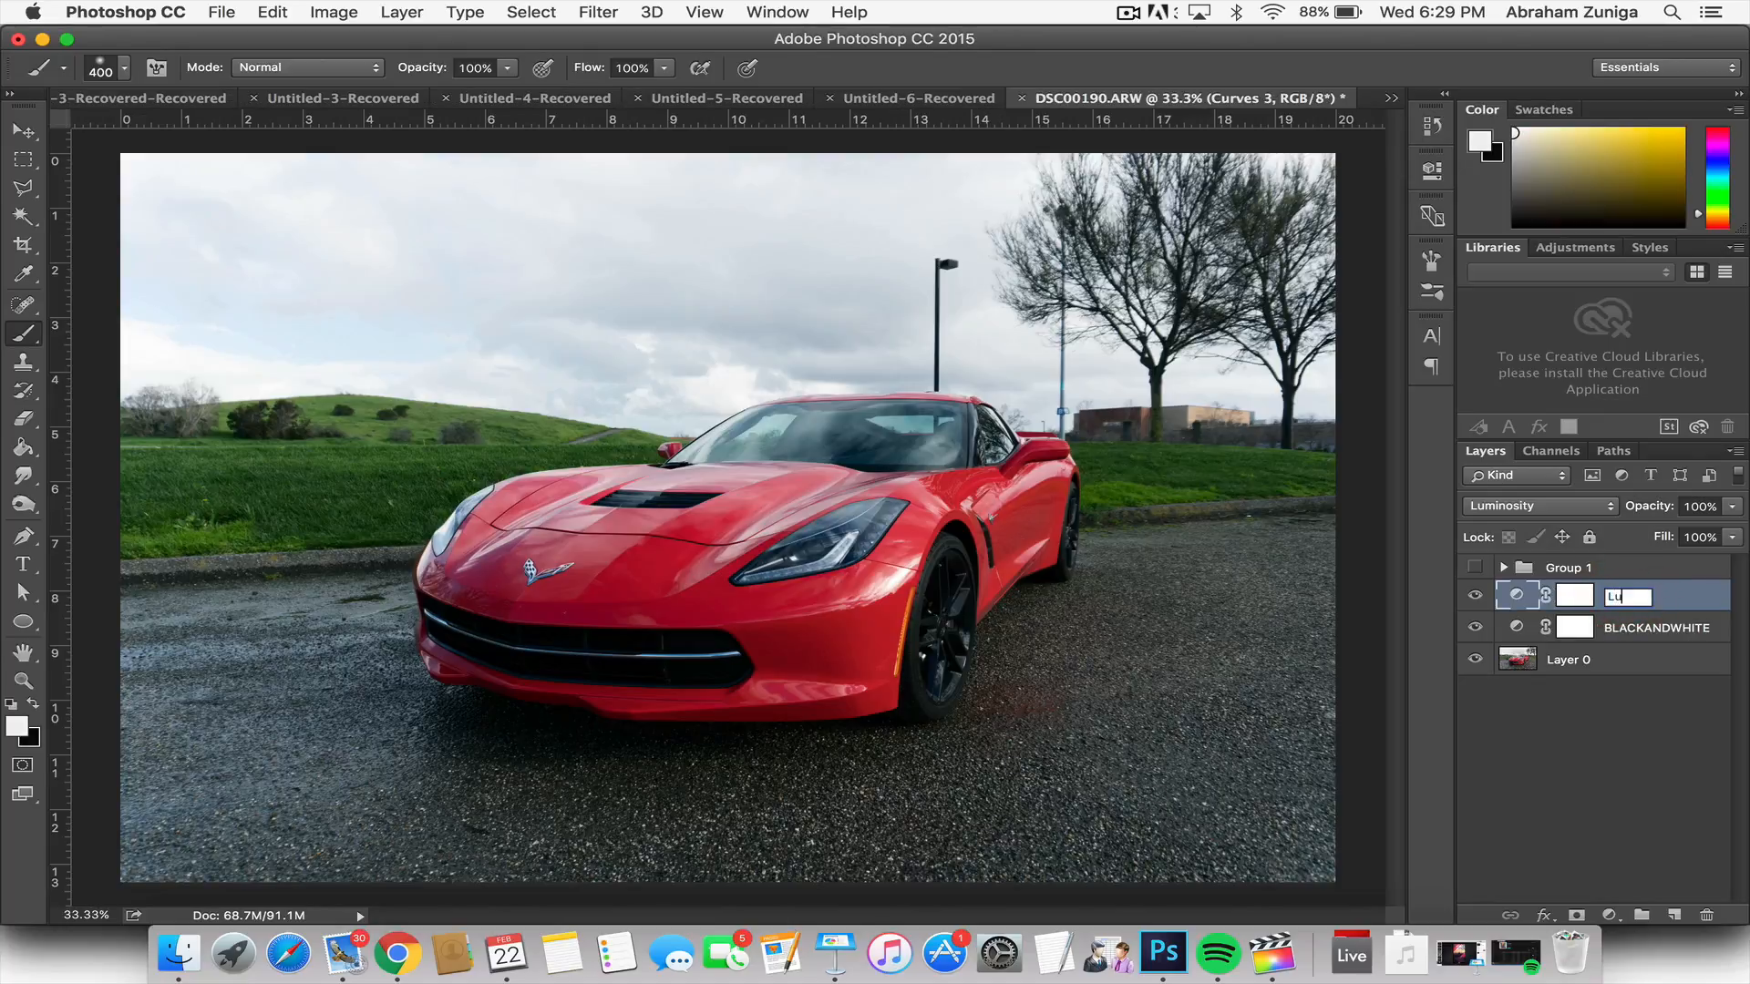
text(minosi)
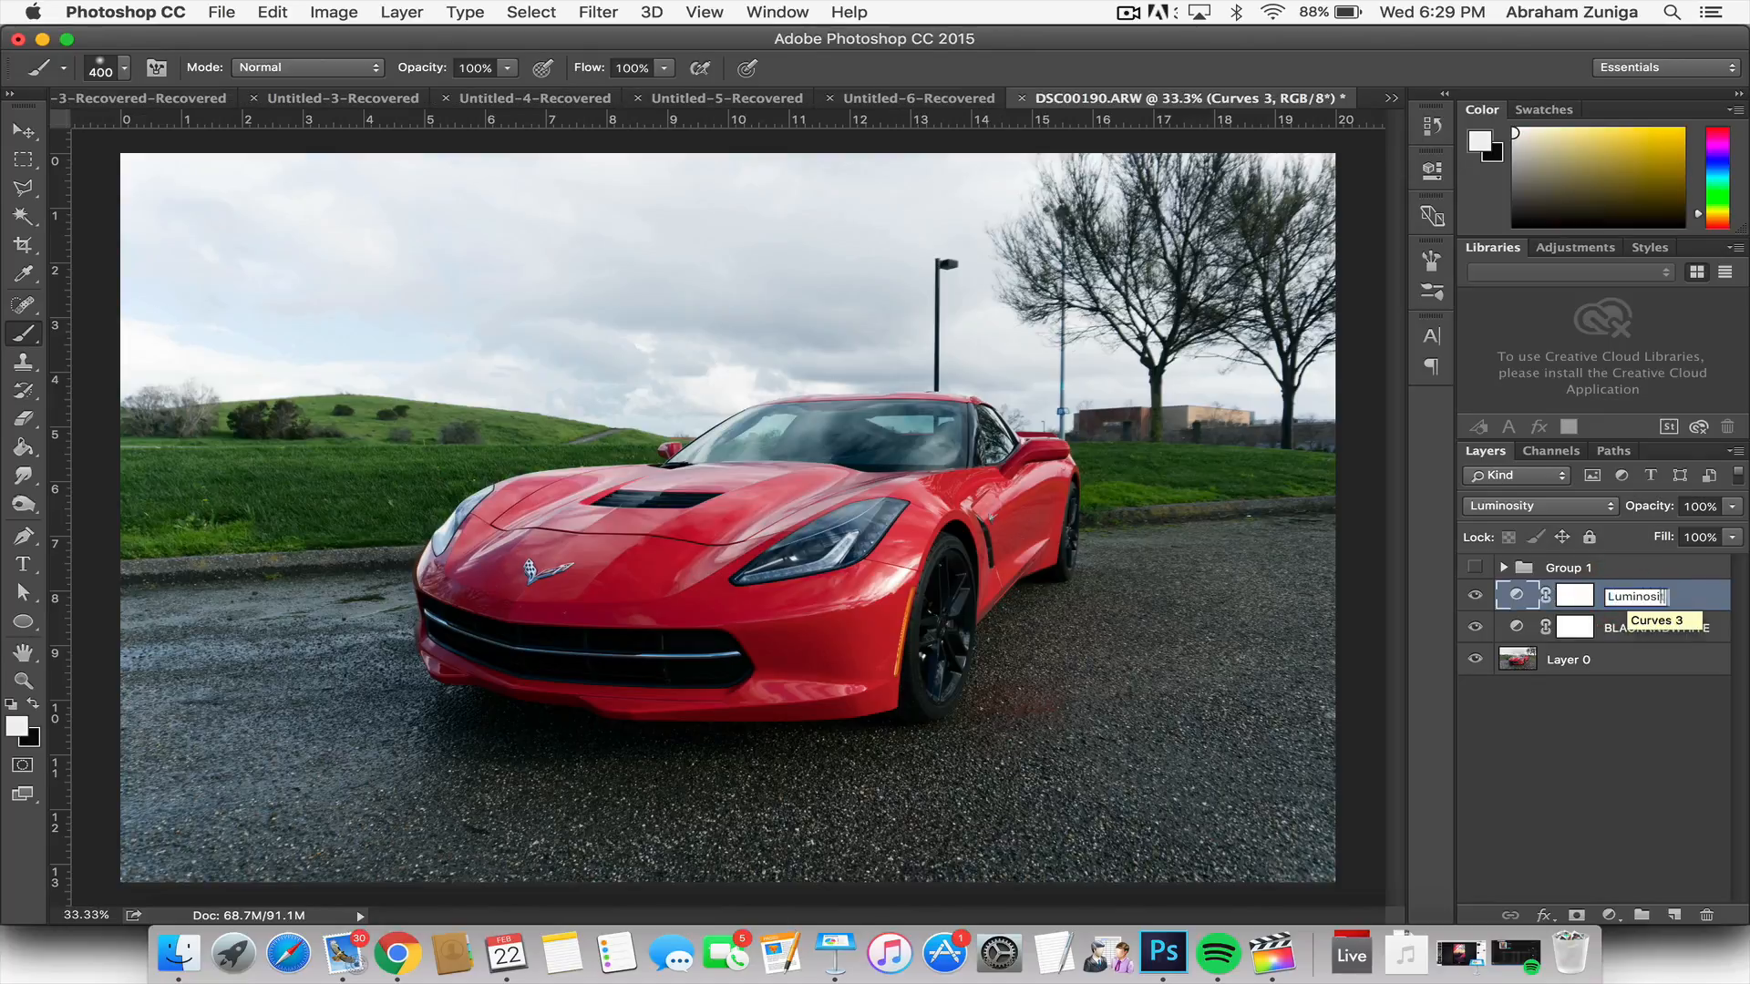
text(ty)
key(Return)
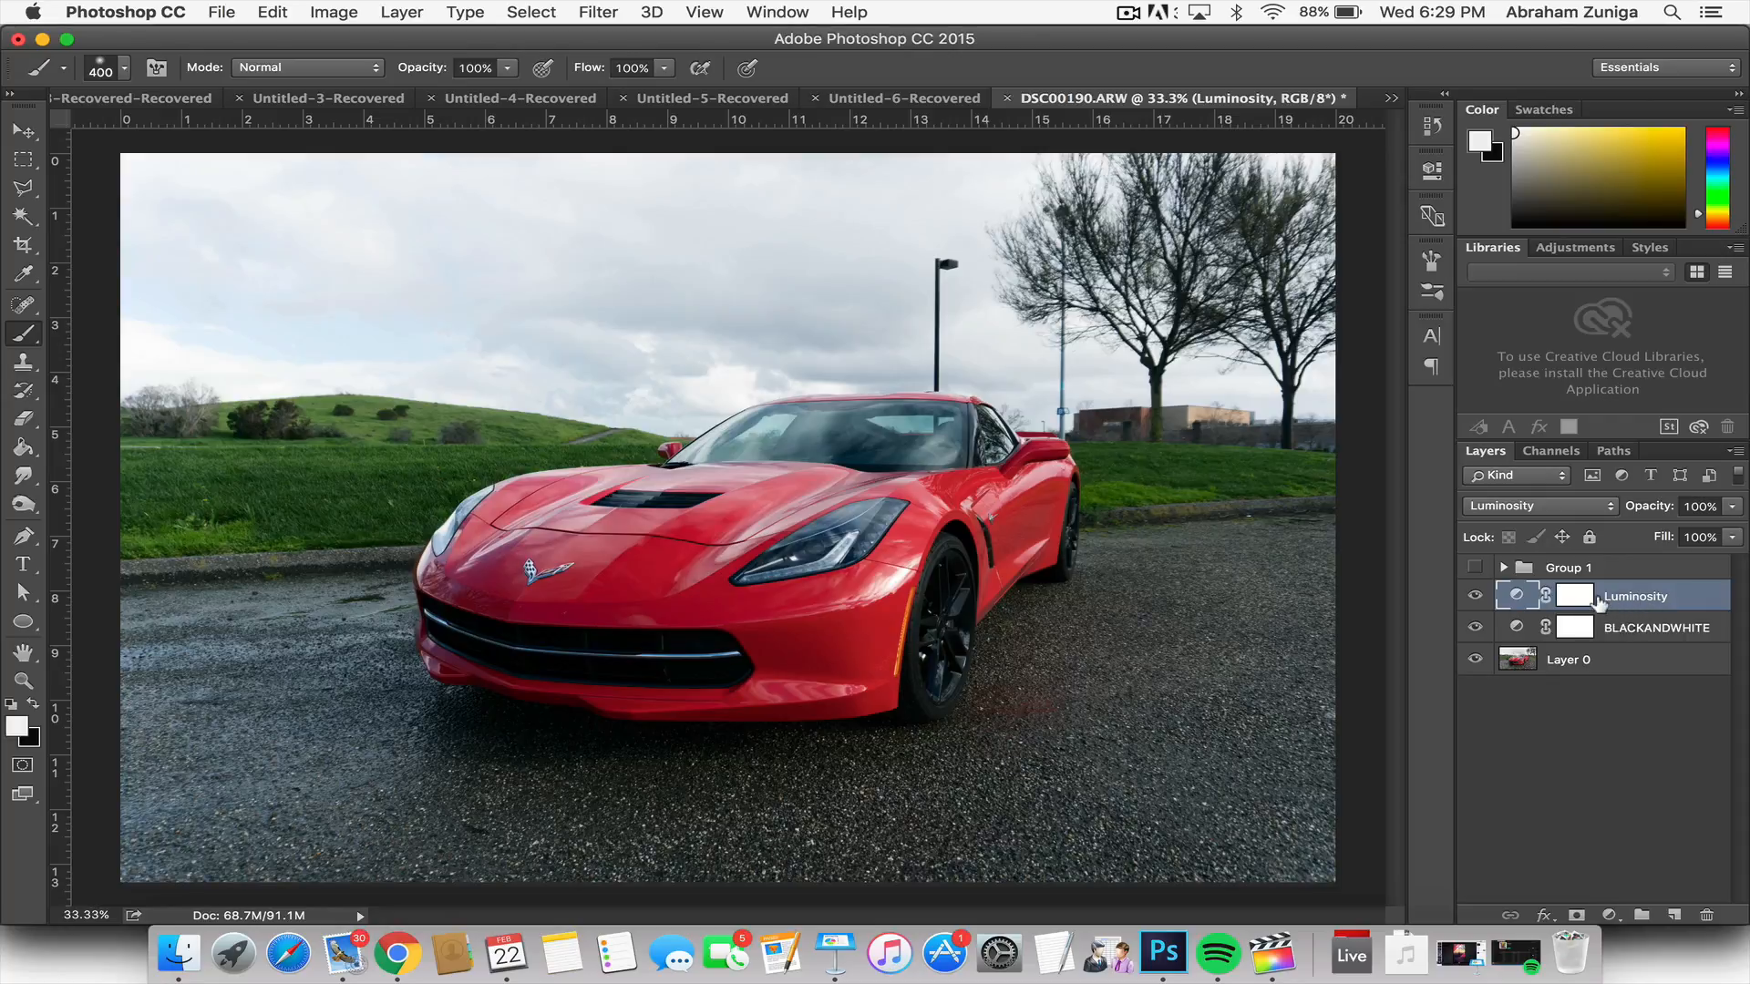
Step: Add a Brightness/Contrast adjustment layer above Luminosity, set its brightness to -39, and collapse its properties
click(1607, 913)
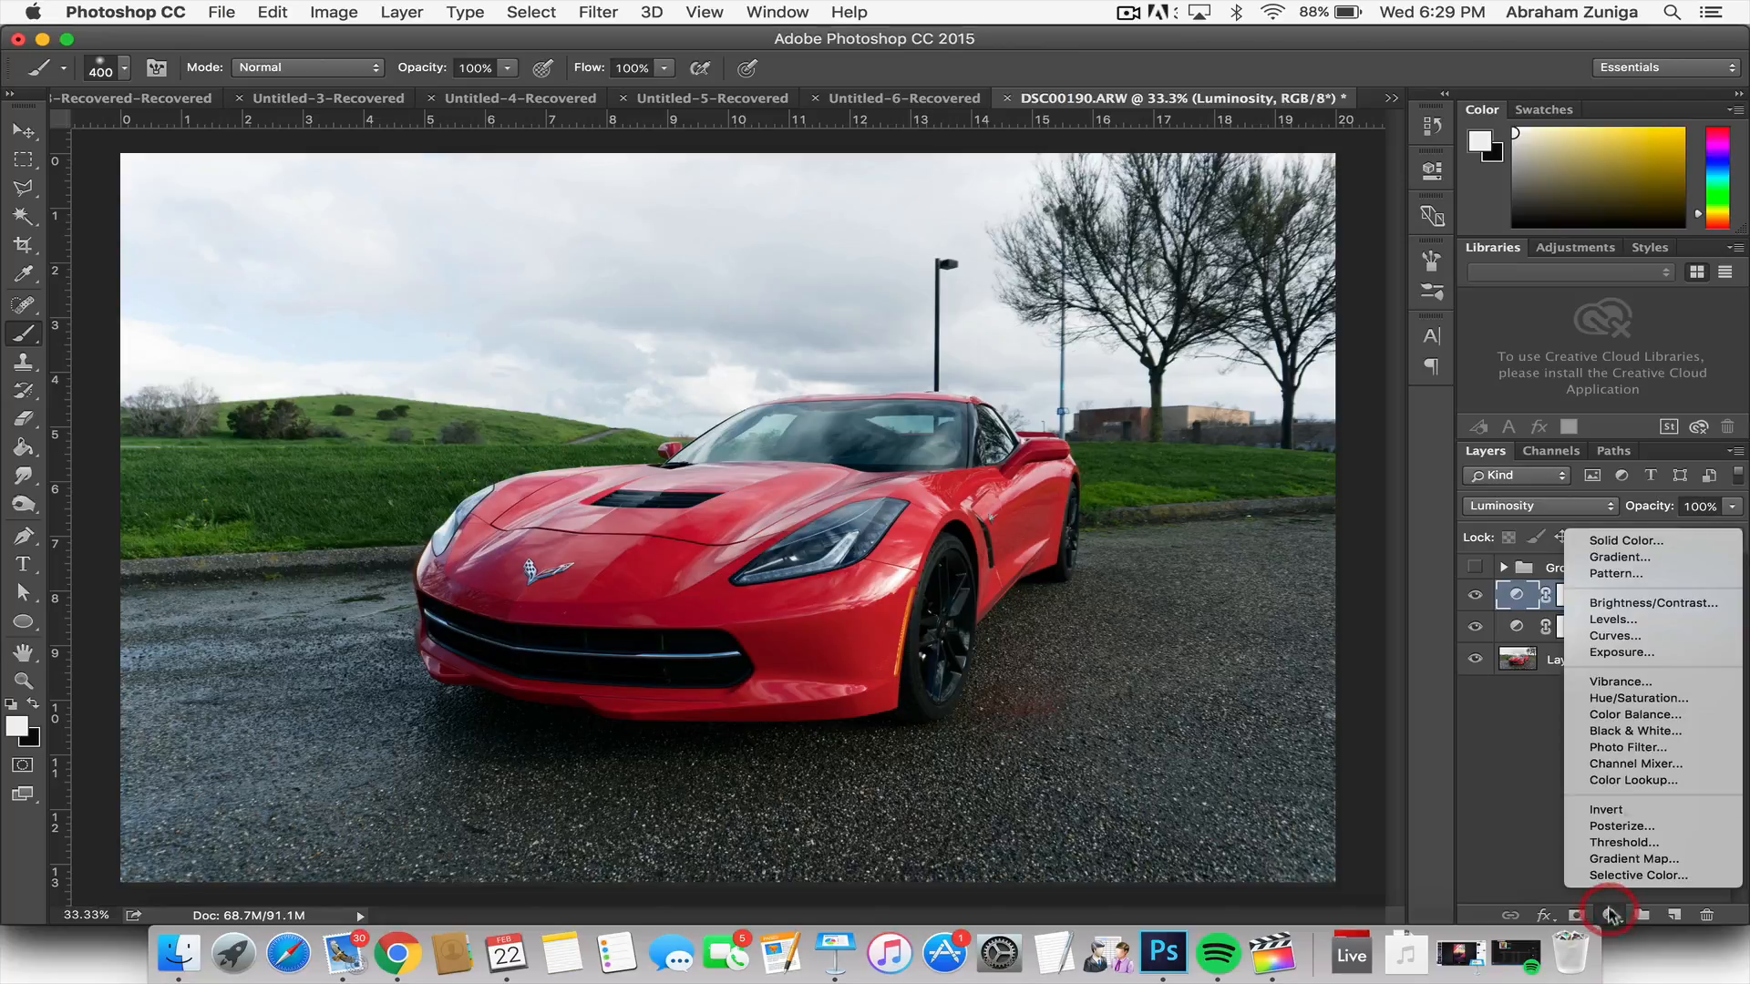
click(1649, 609)
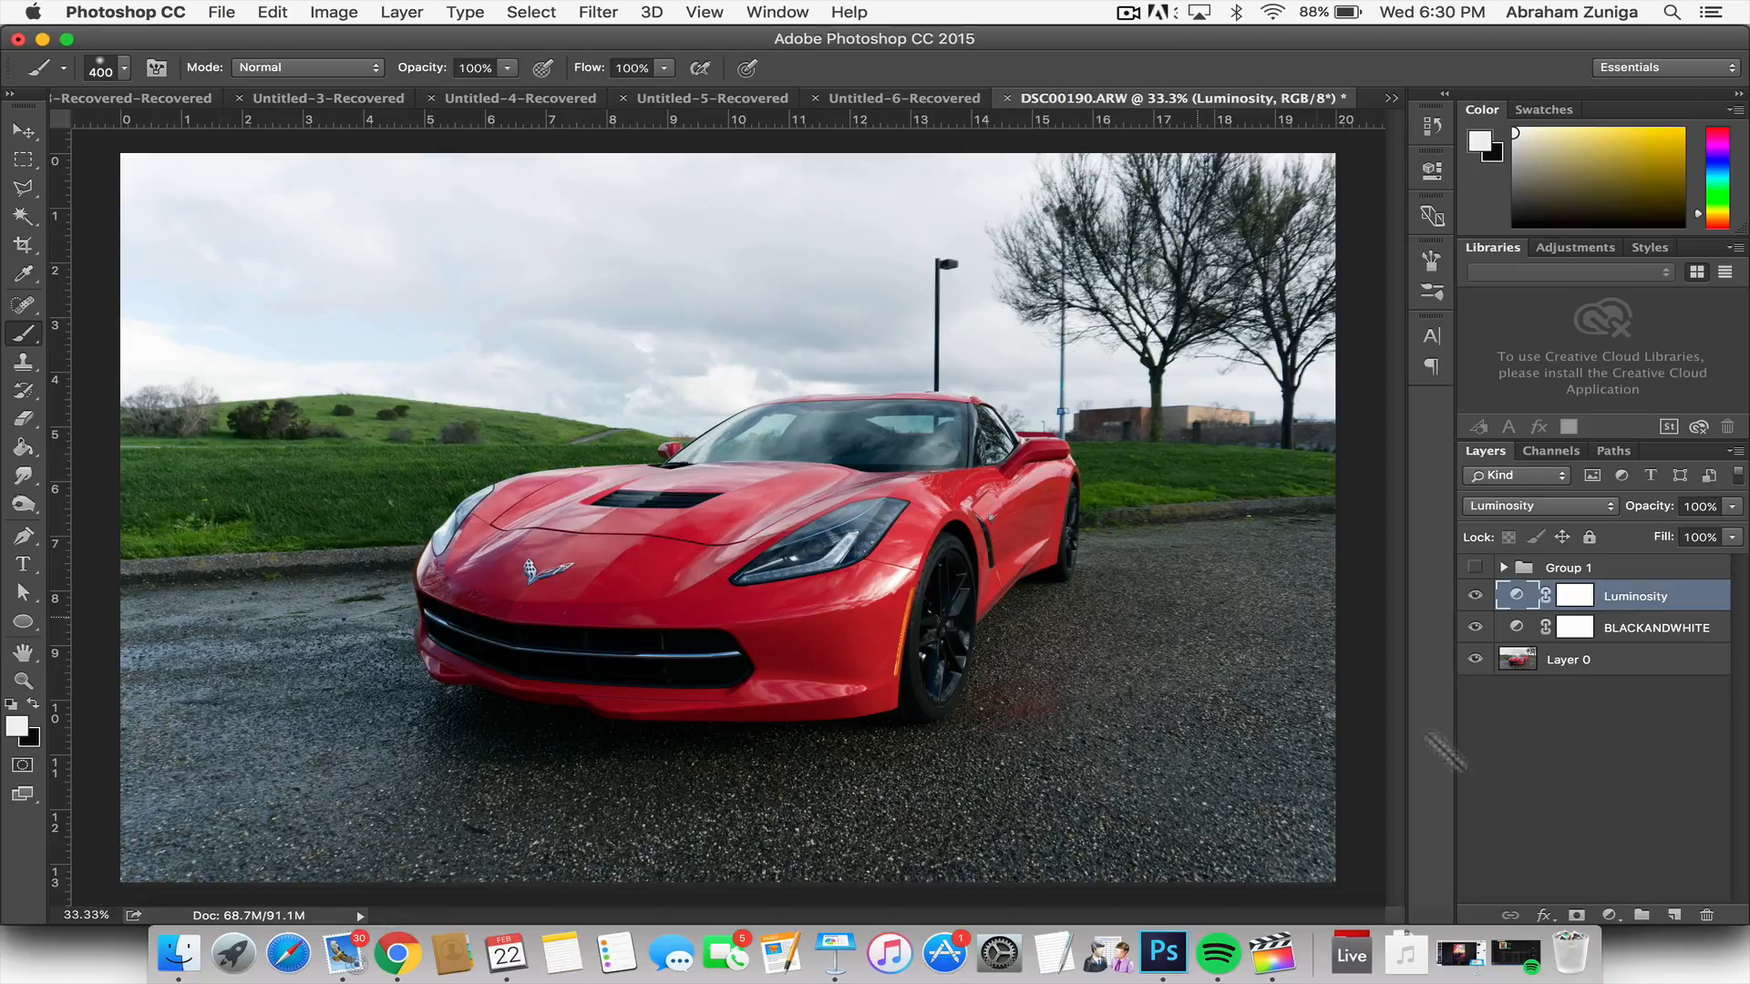
click(1612, 913)
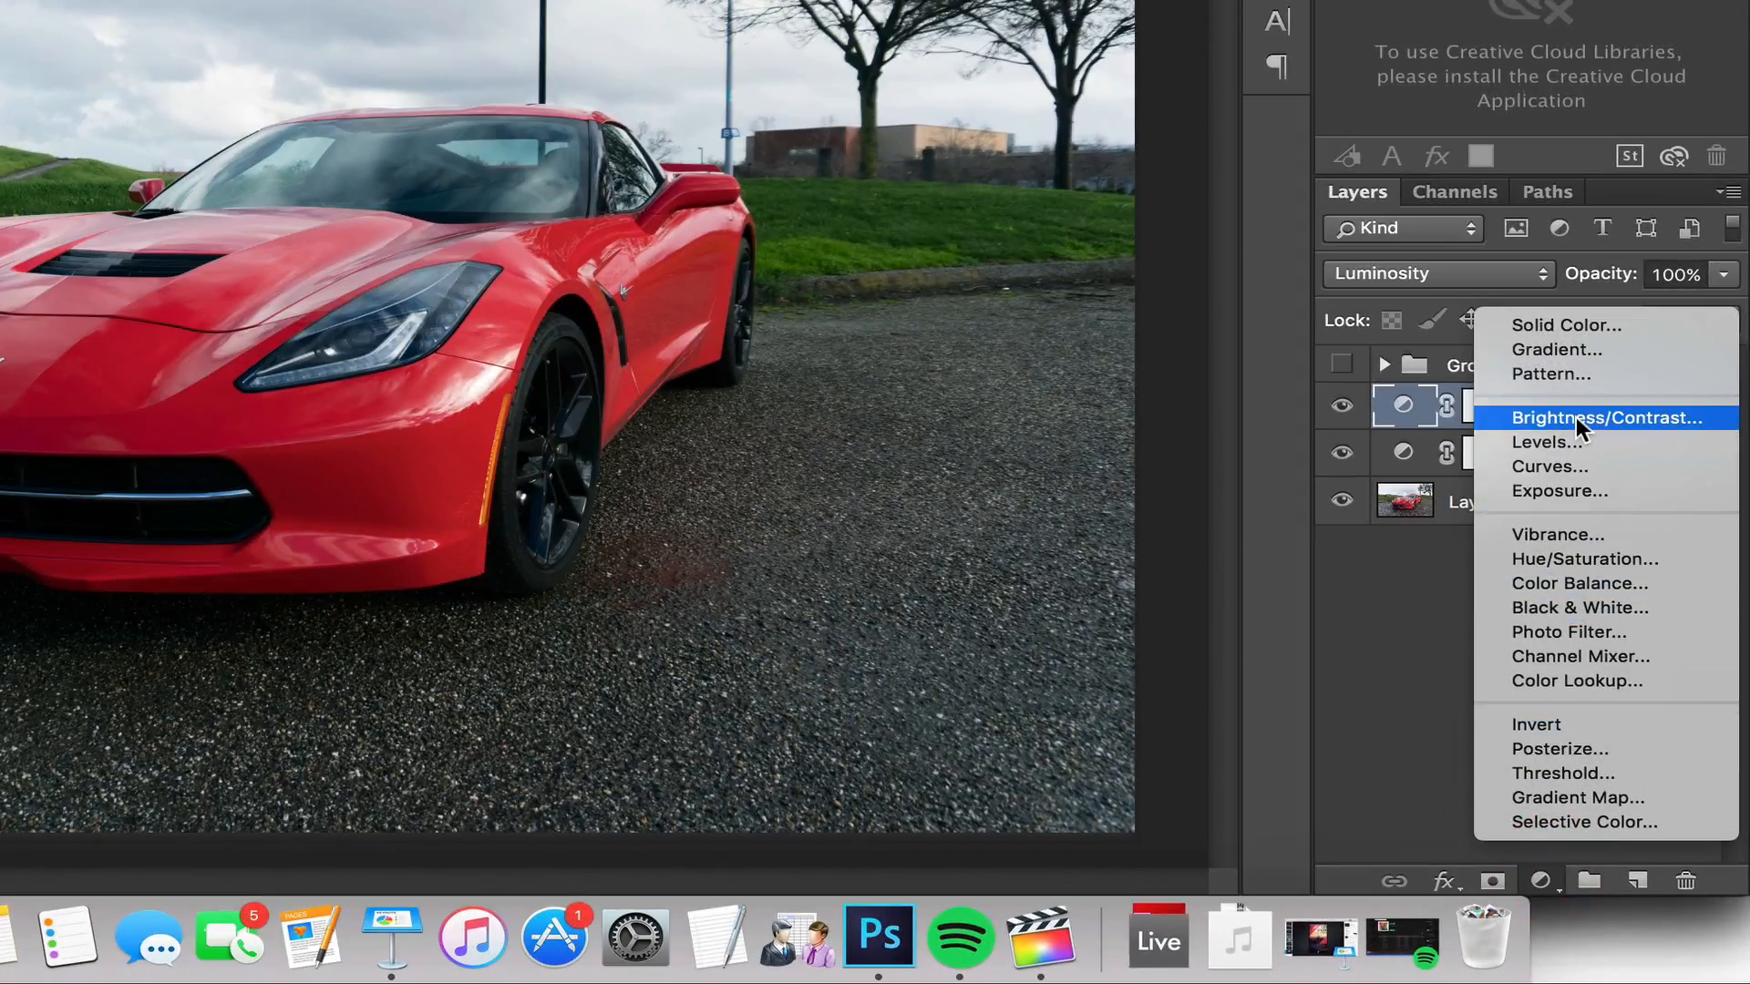
click(1579, 417)
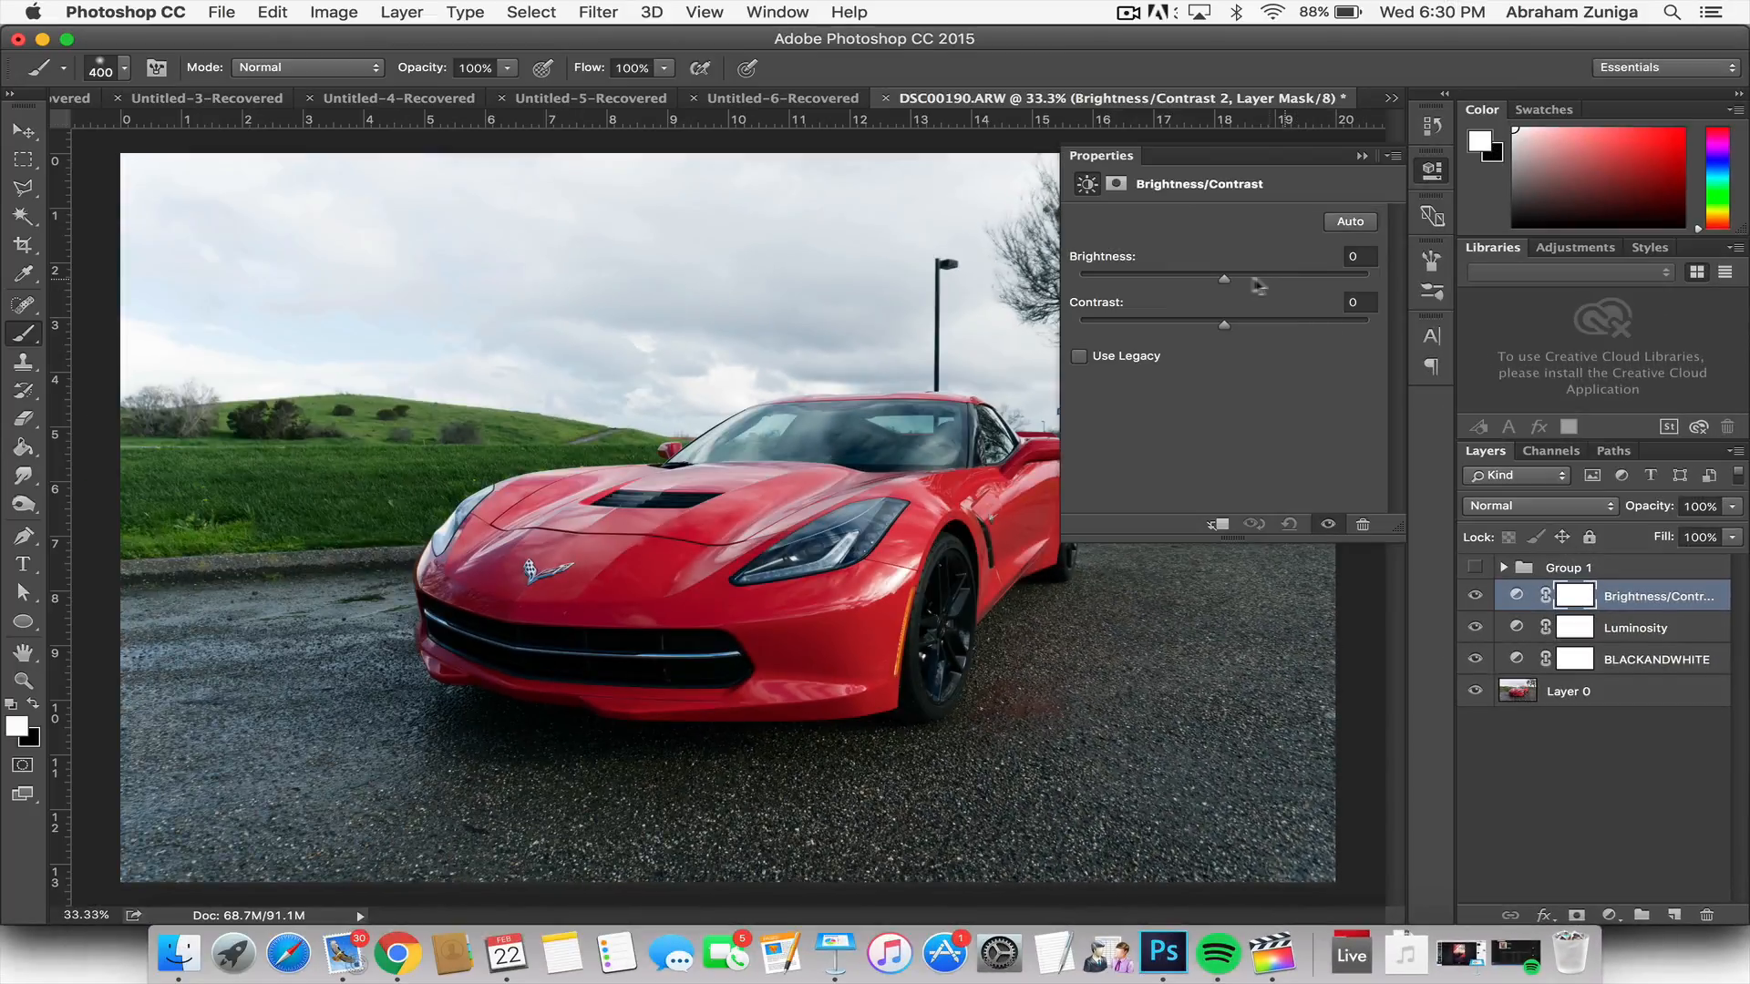
drag(1223, 277, 1155, 244)
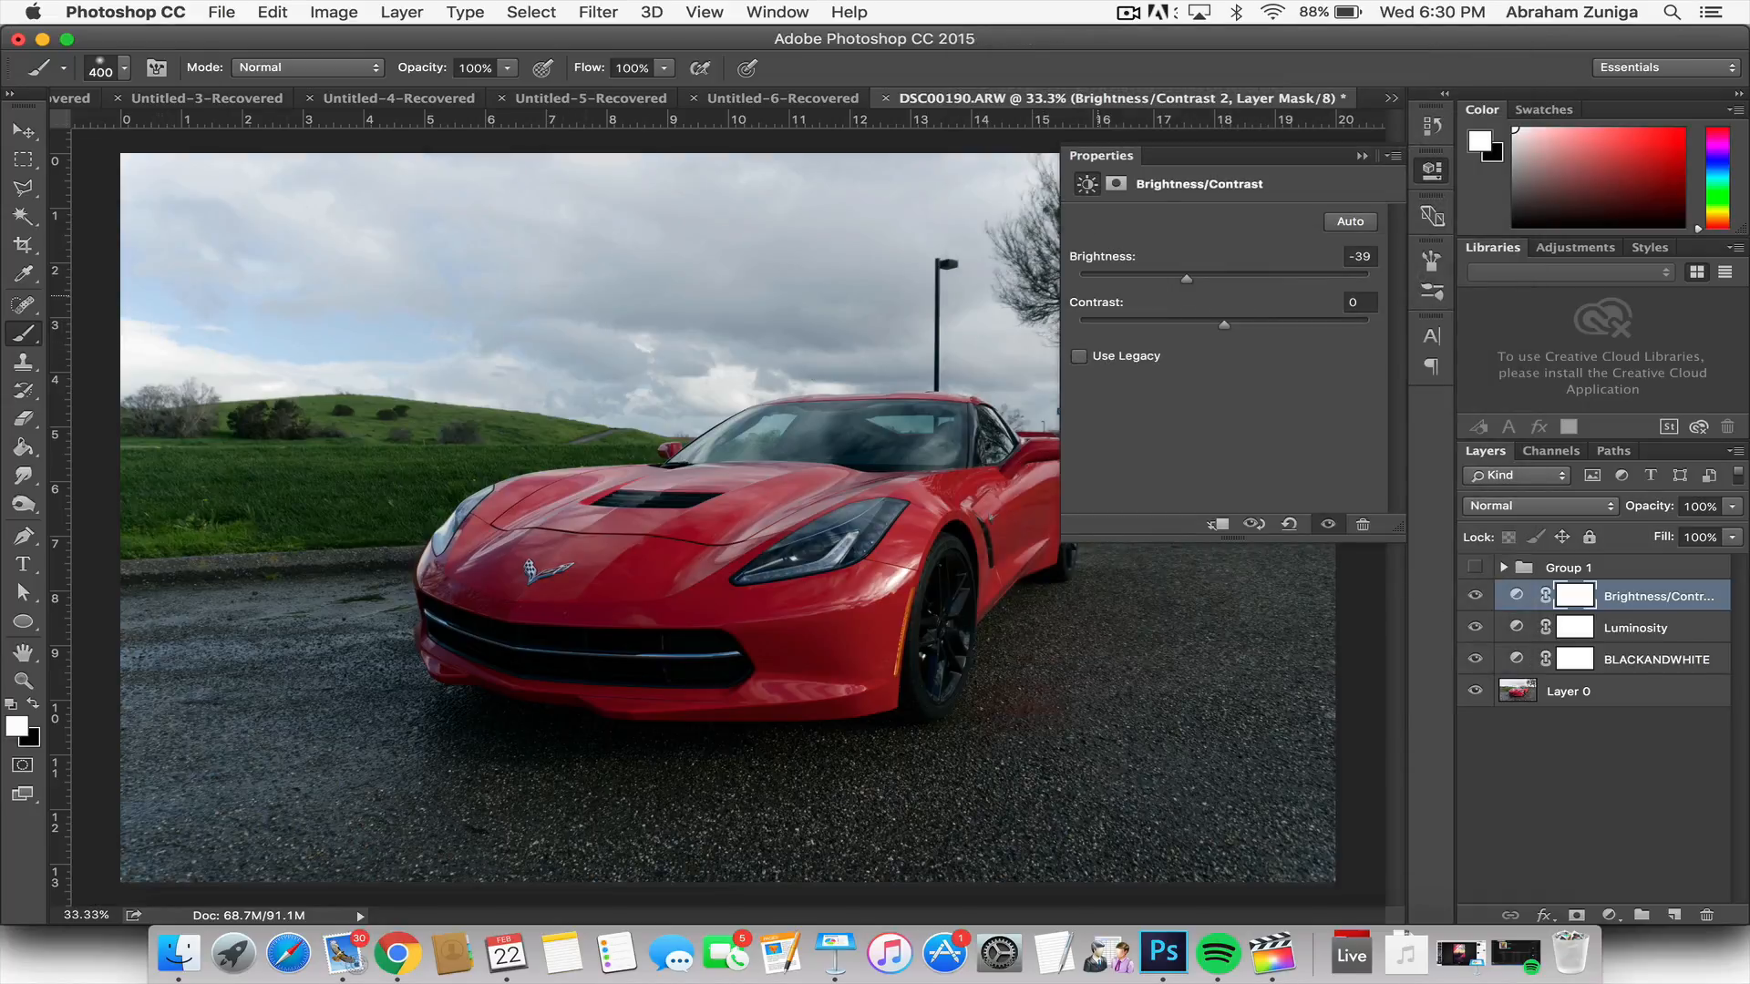
click(1433, 171)
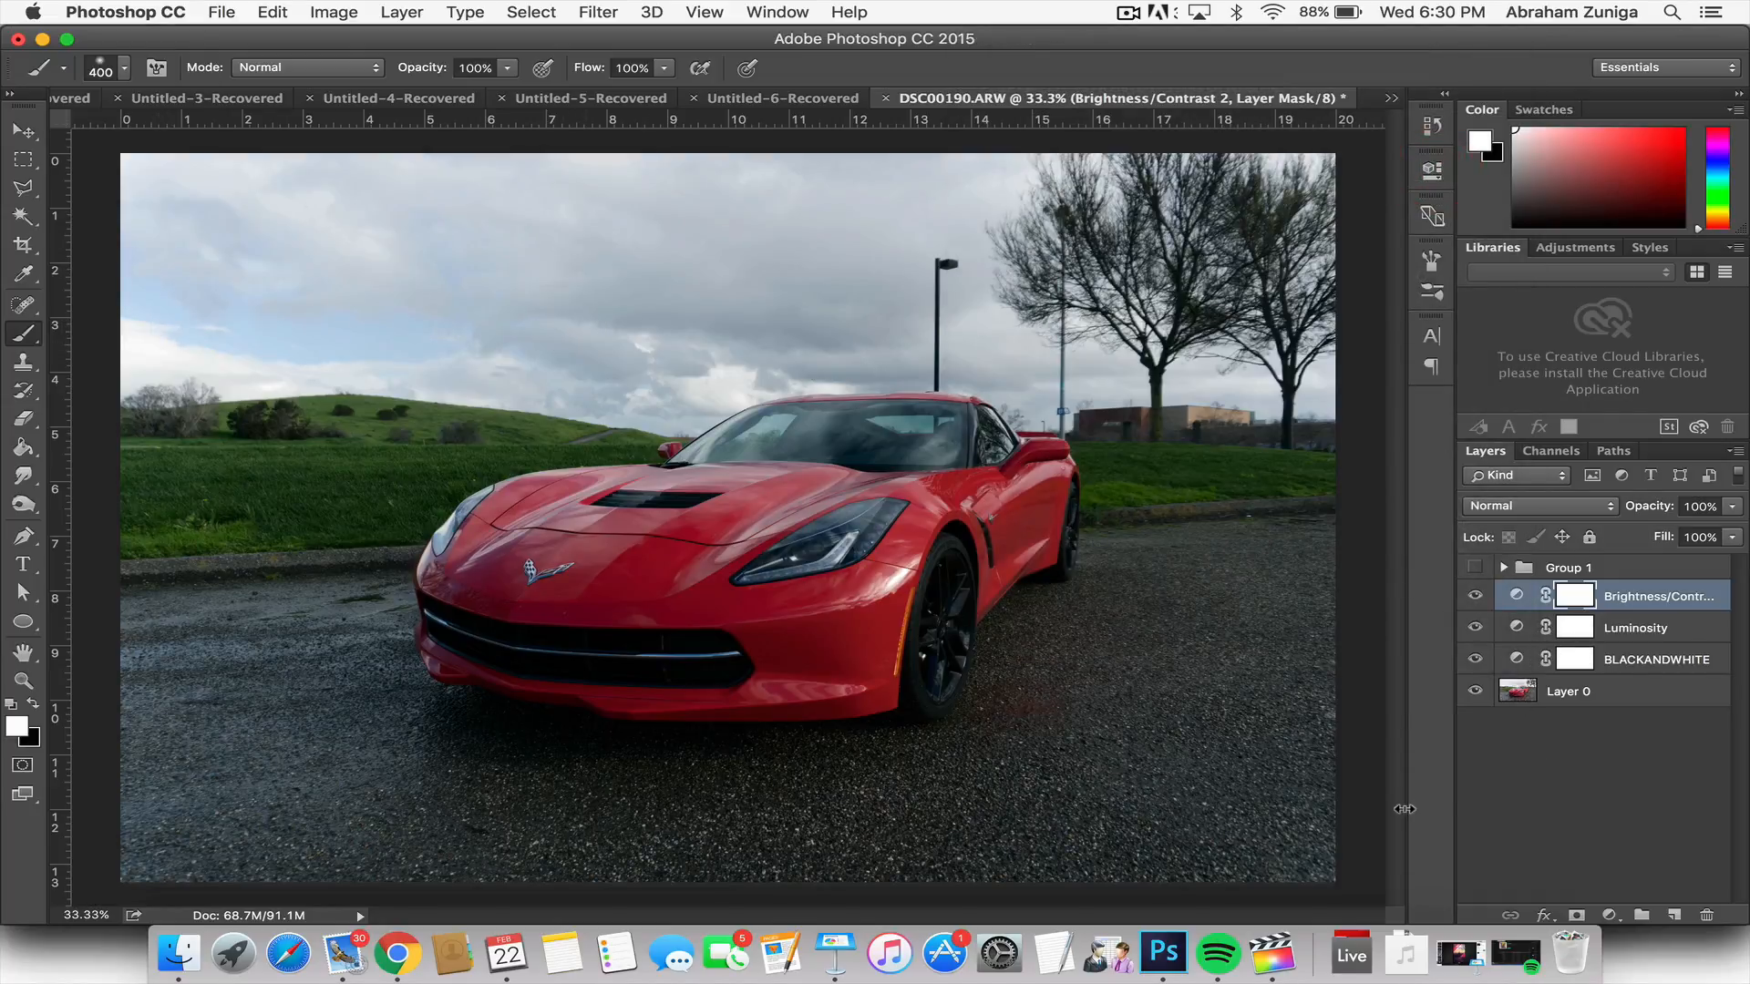
Step: Invert the Brightness/Contrast layer's mask to black so the darkening is hidden across the whole photo
key(super+i)
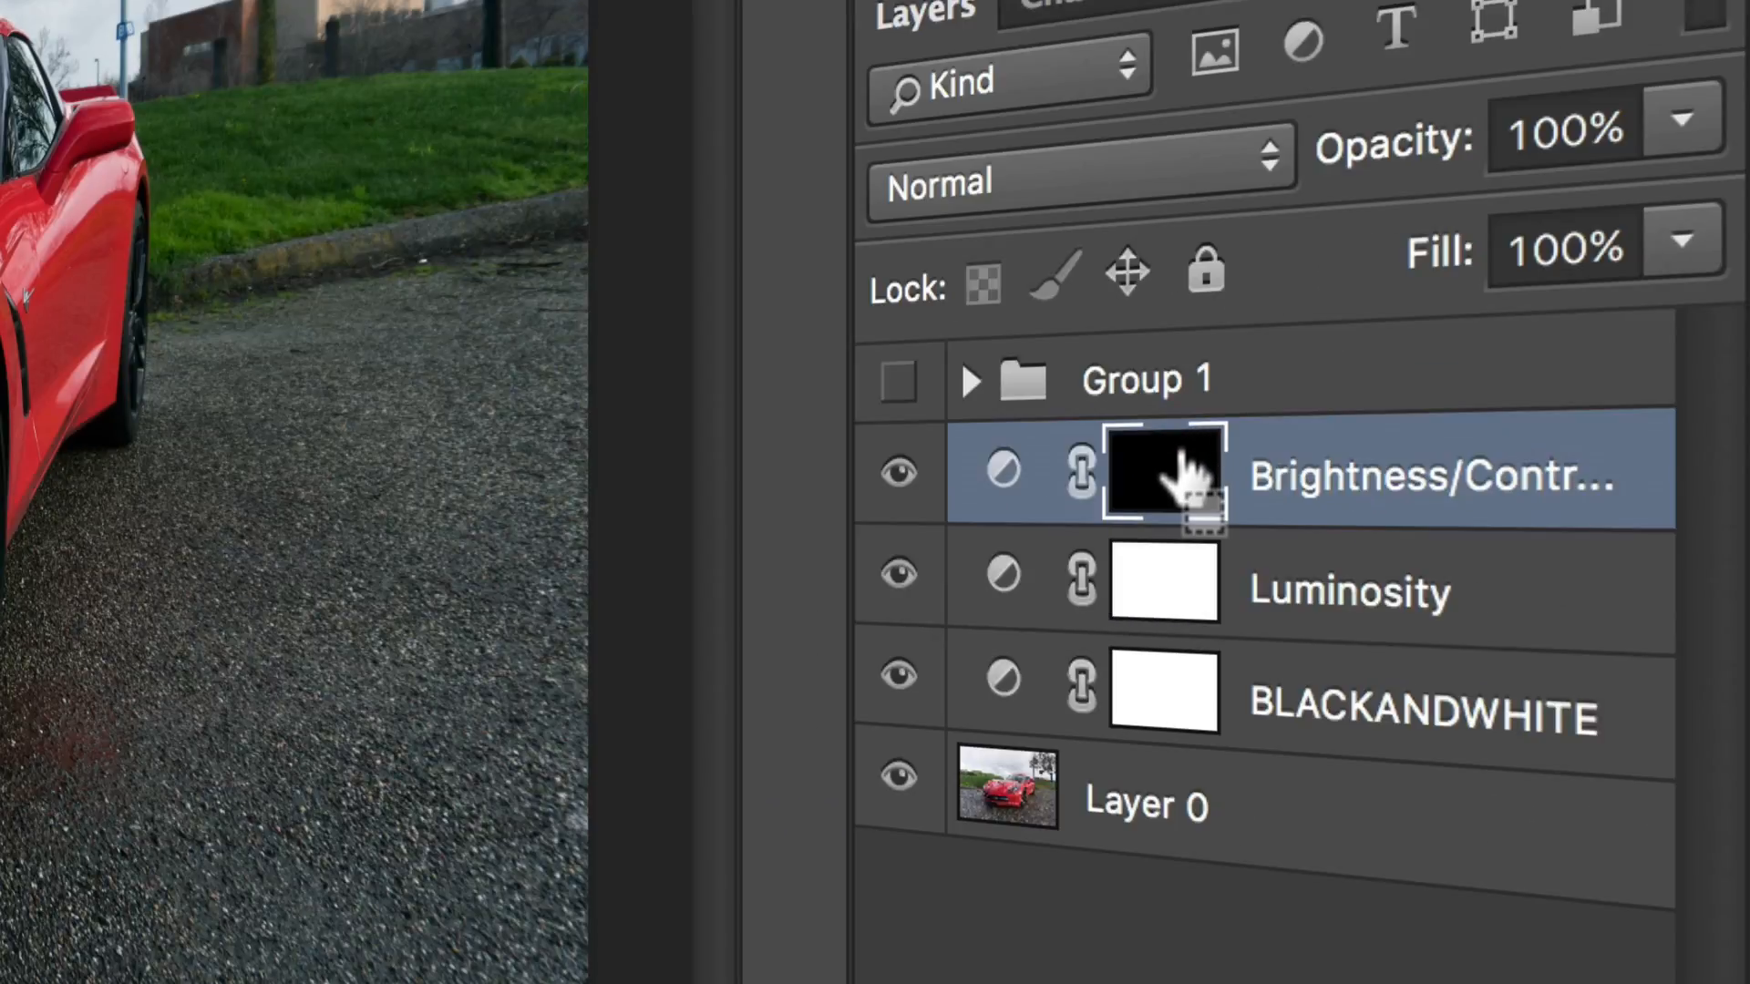
key(super+i)
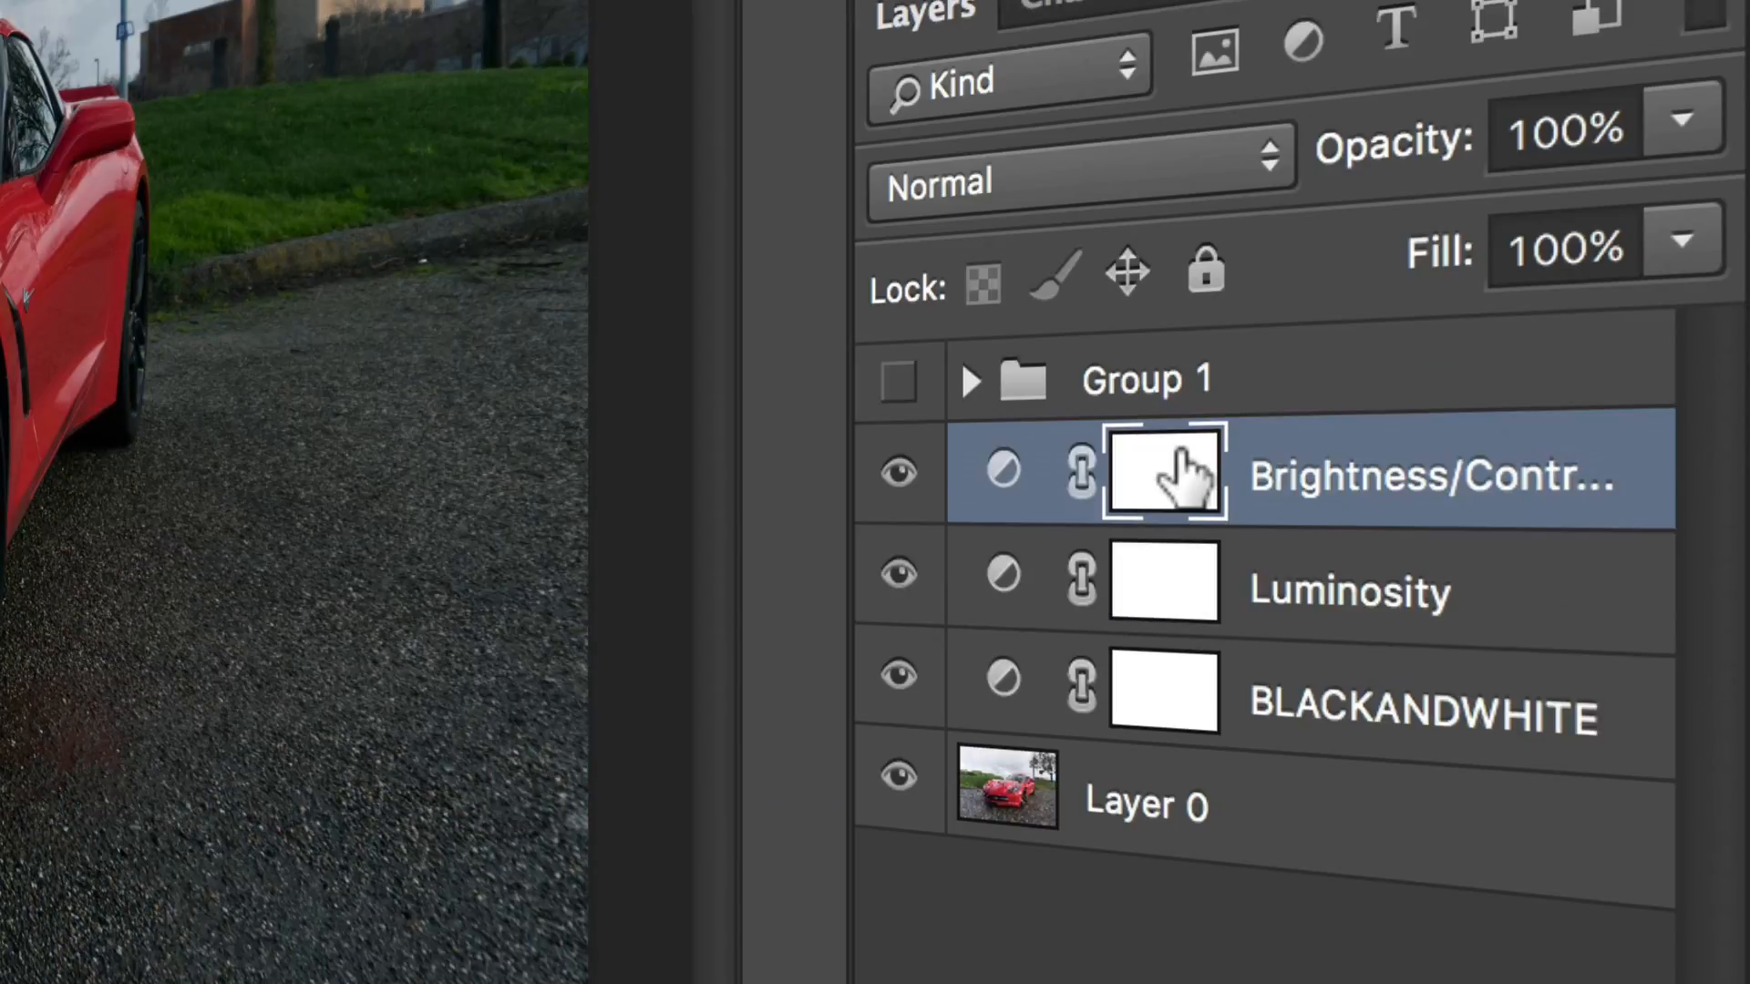
key(super+i)
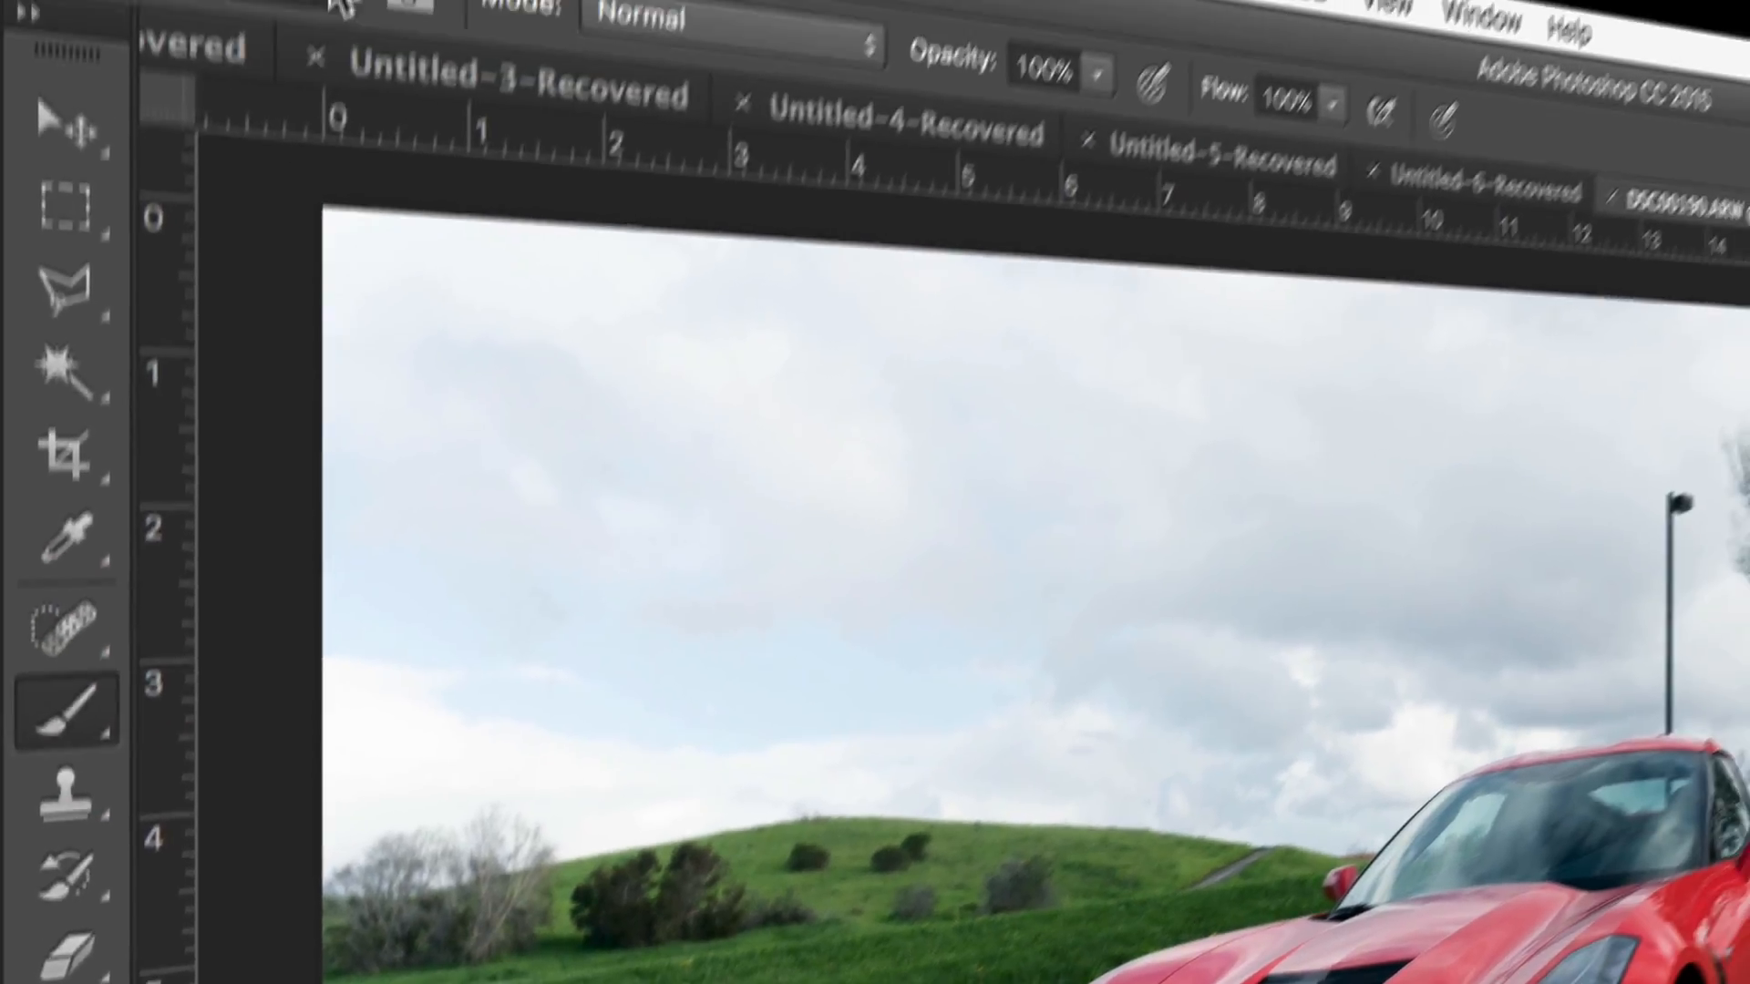
Step: Choose the soft round brush preset with 0% hardness at a size of 400 px
click(309, 11)
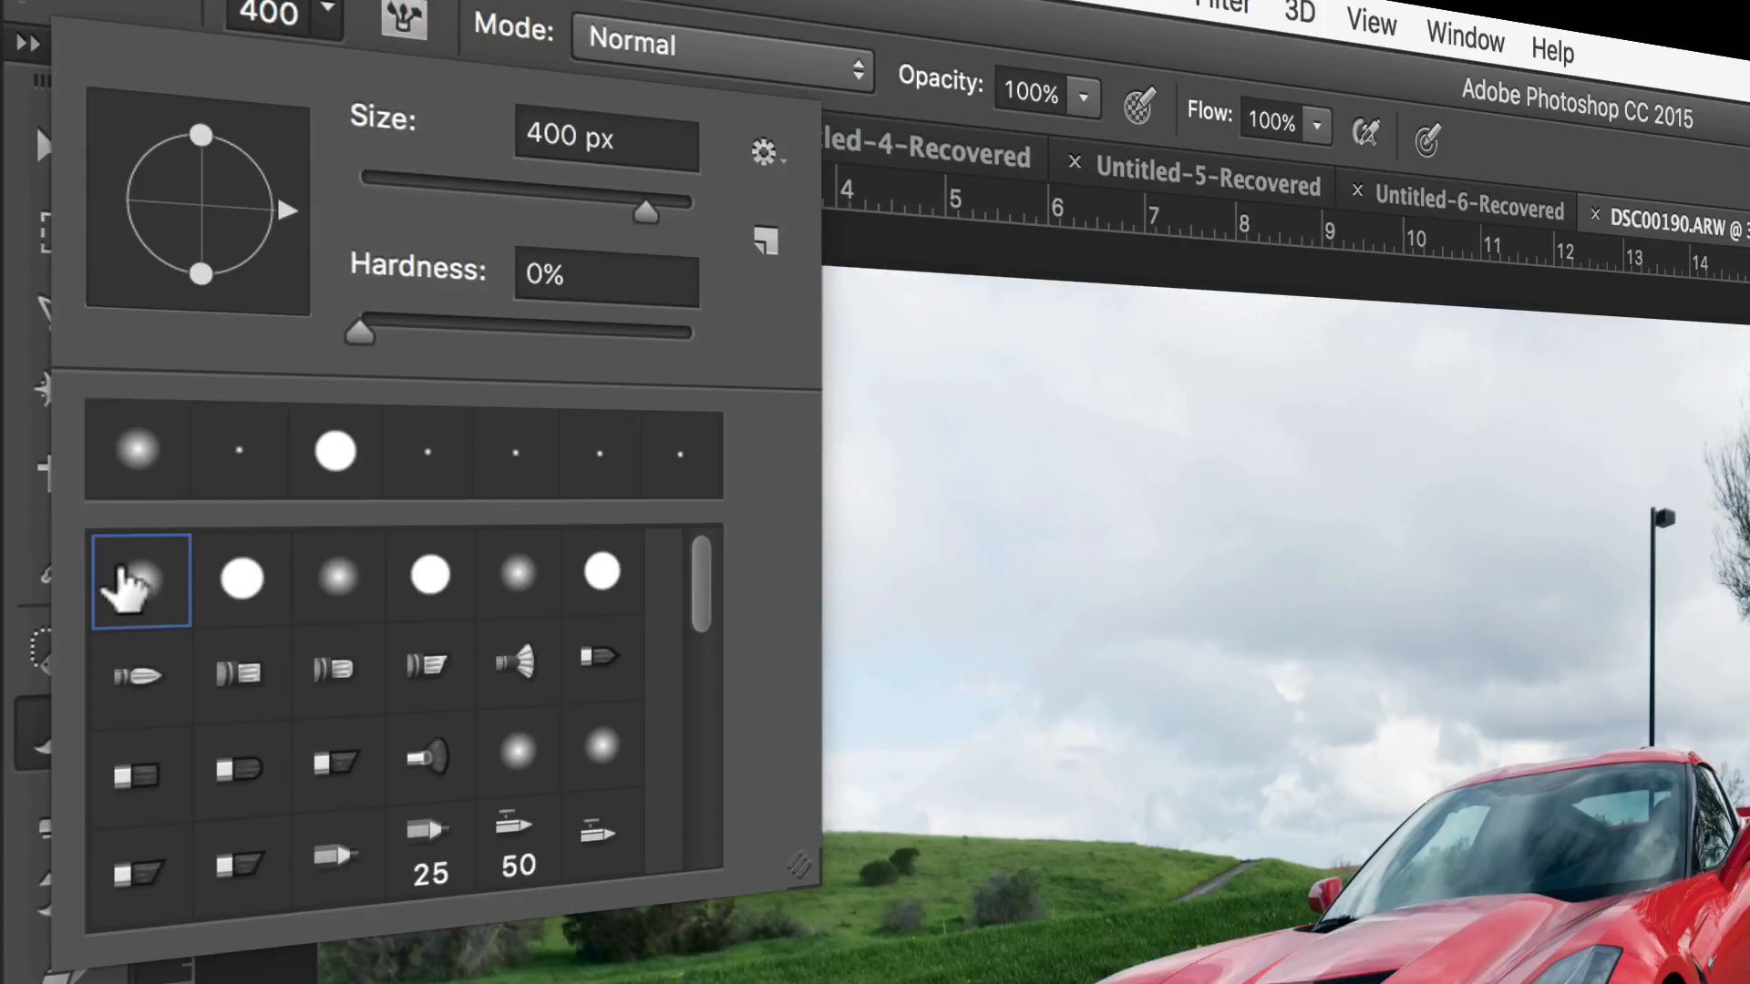
click(128, 586)
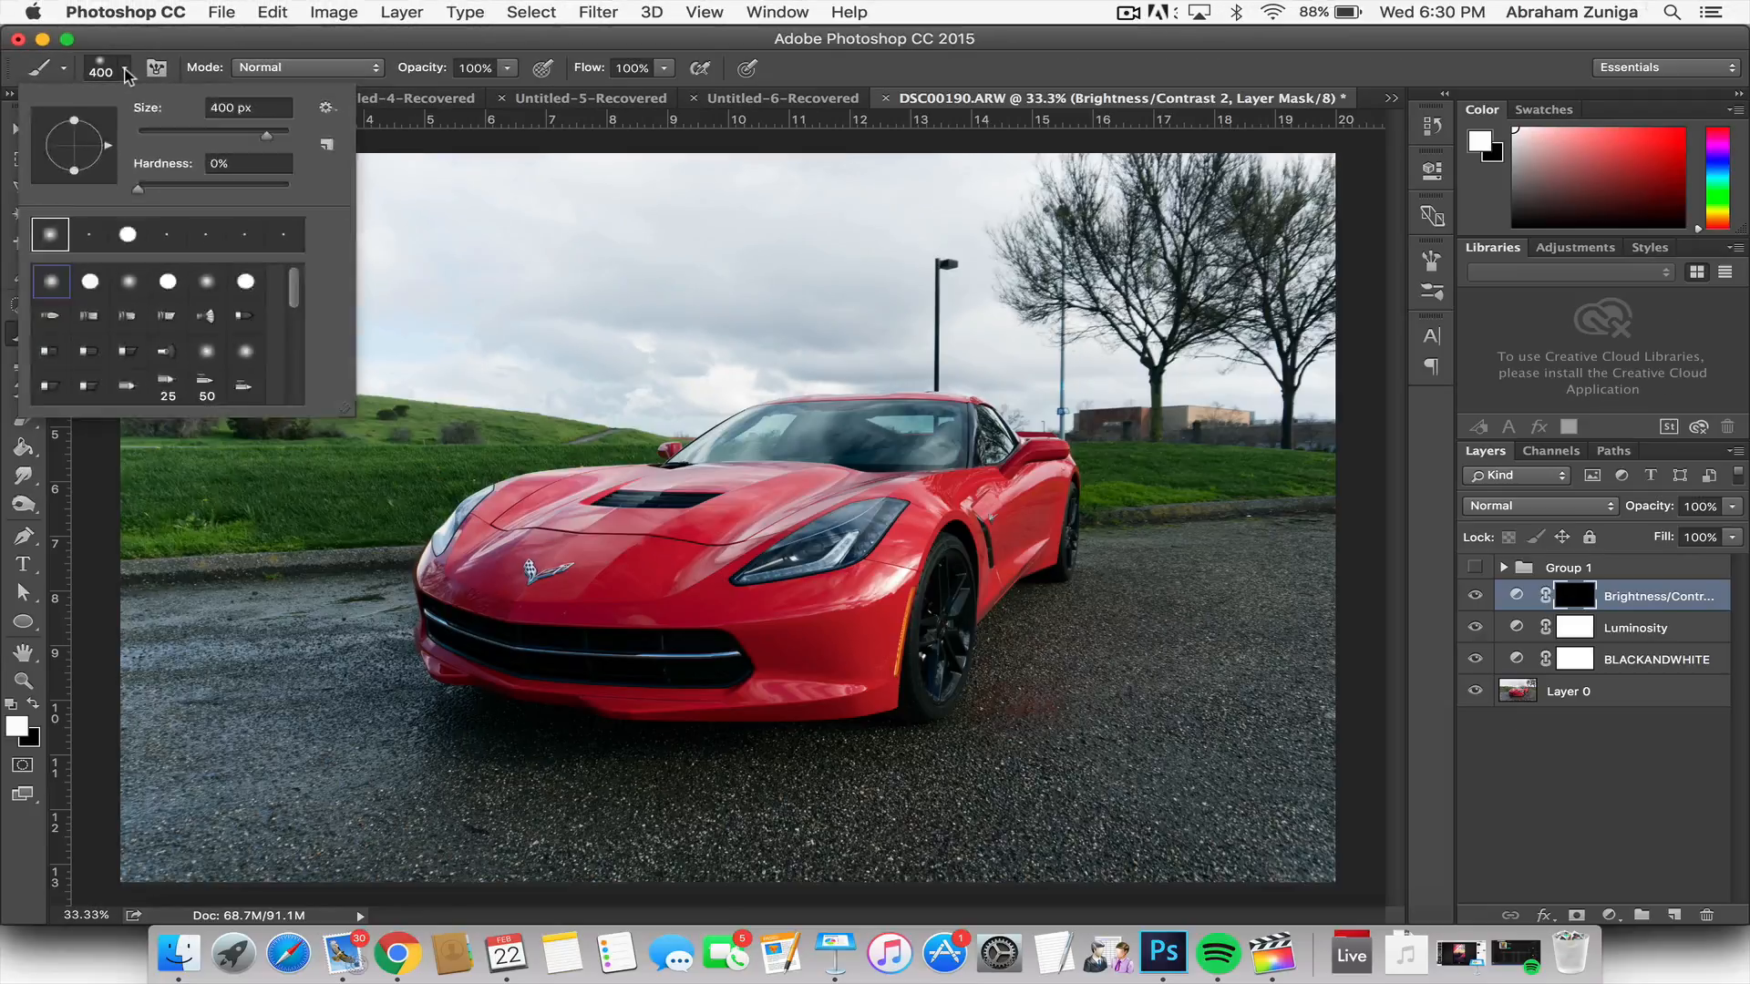
click(321, 11)
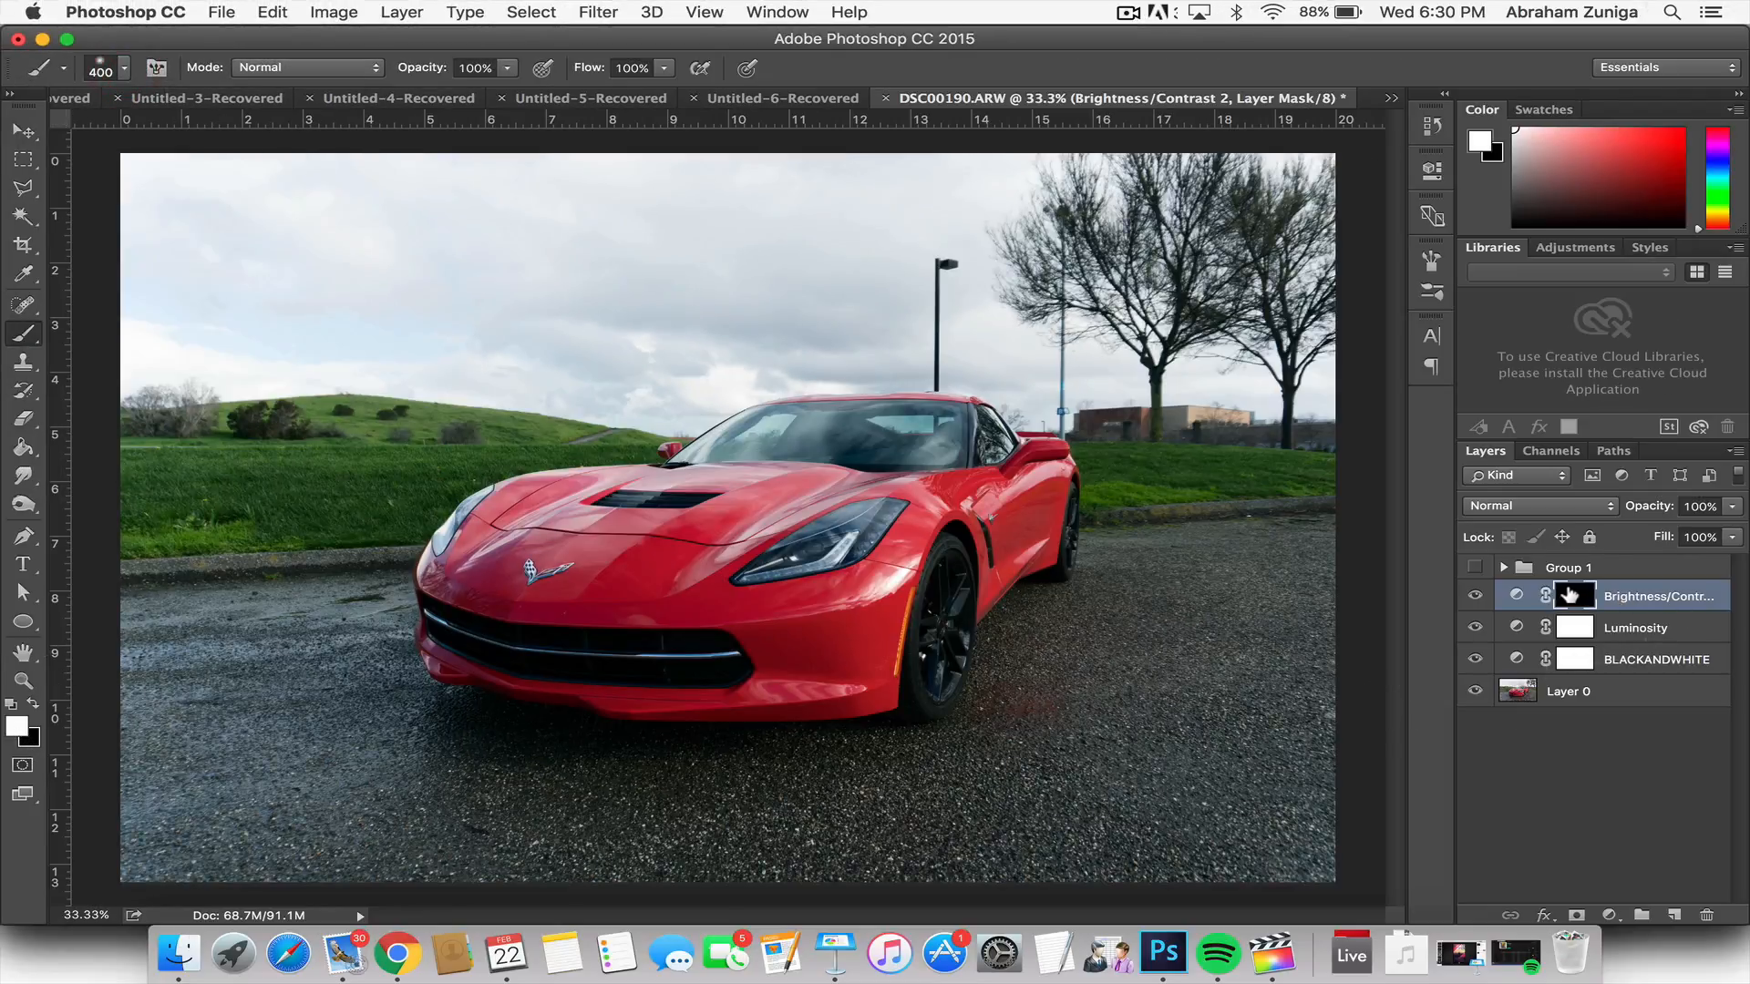
Step: Enlarge the brush to 1300 px and check its size and 0% hardness in the brush settings
key(super+i)
key(bracketright)
key(bracketright)
key(bracketright)
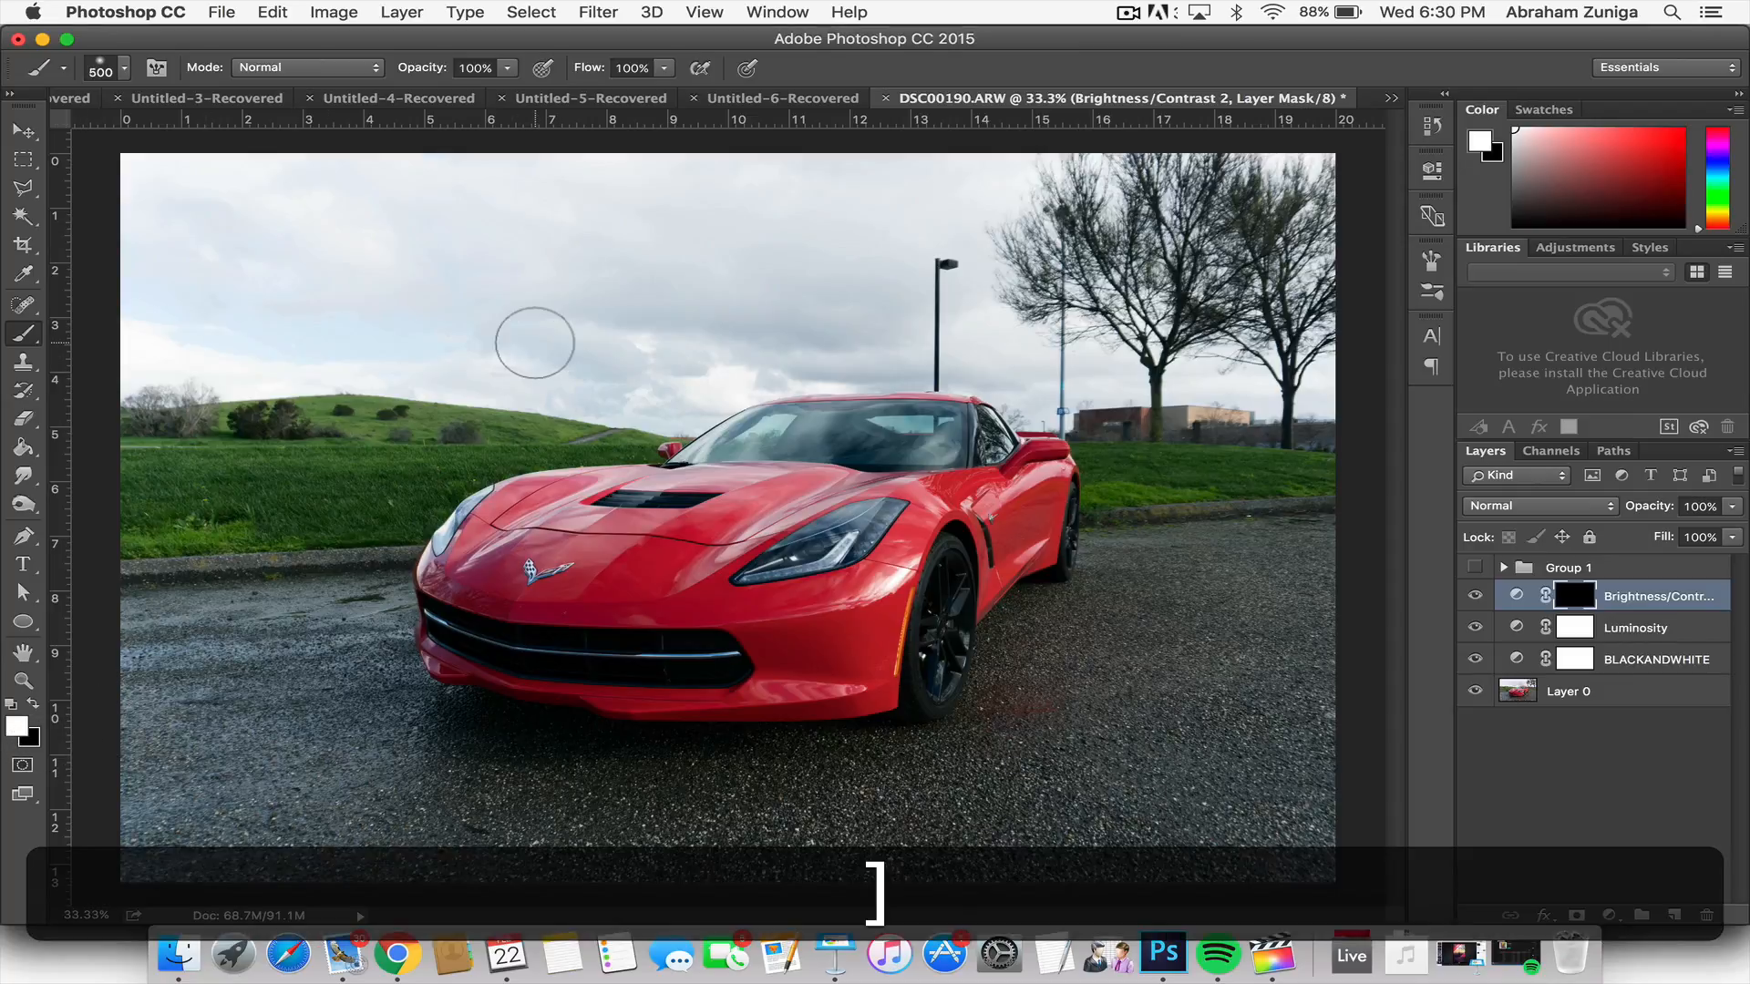
key(bracketleft)
key(bracketright)
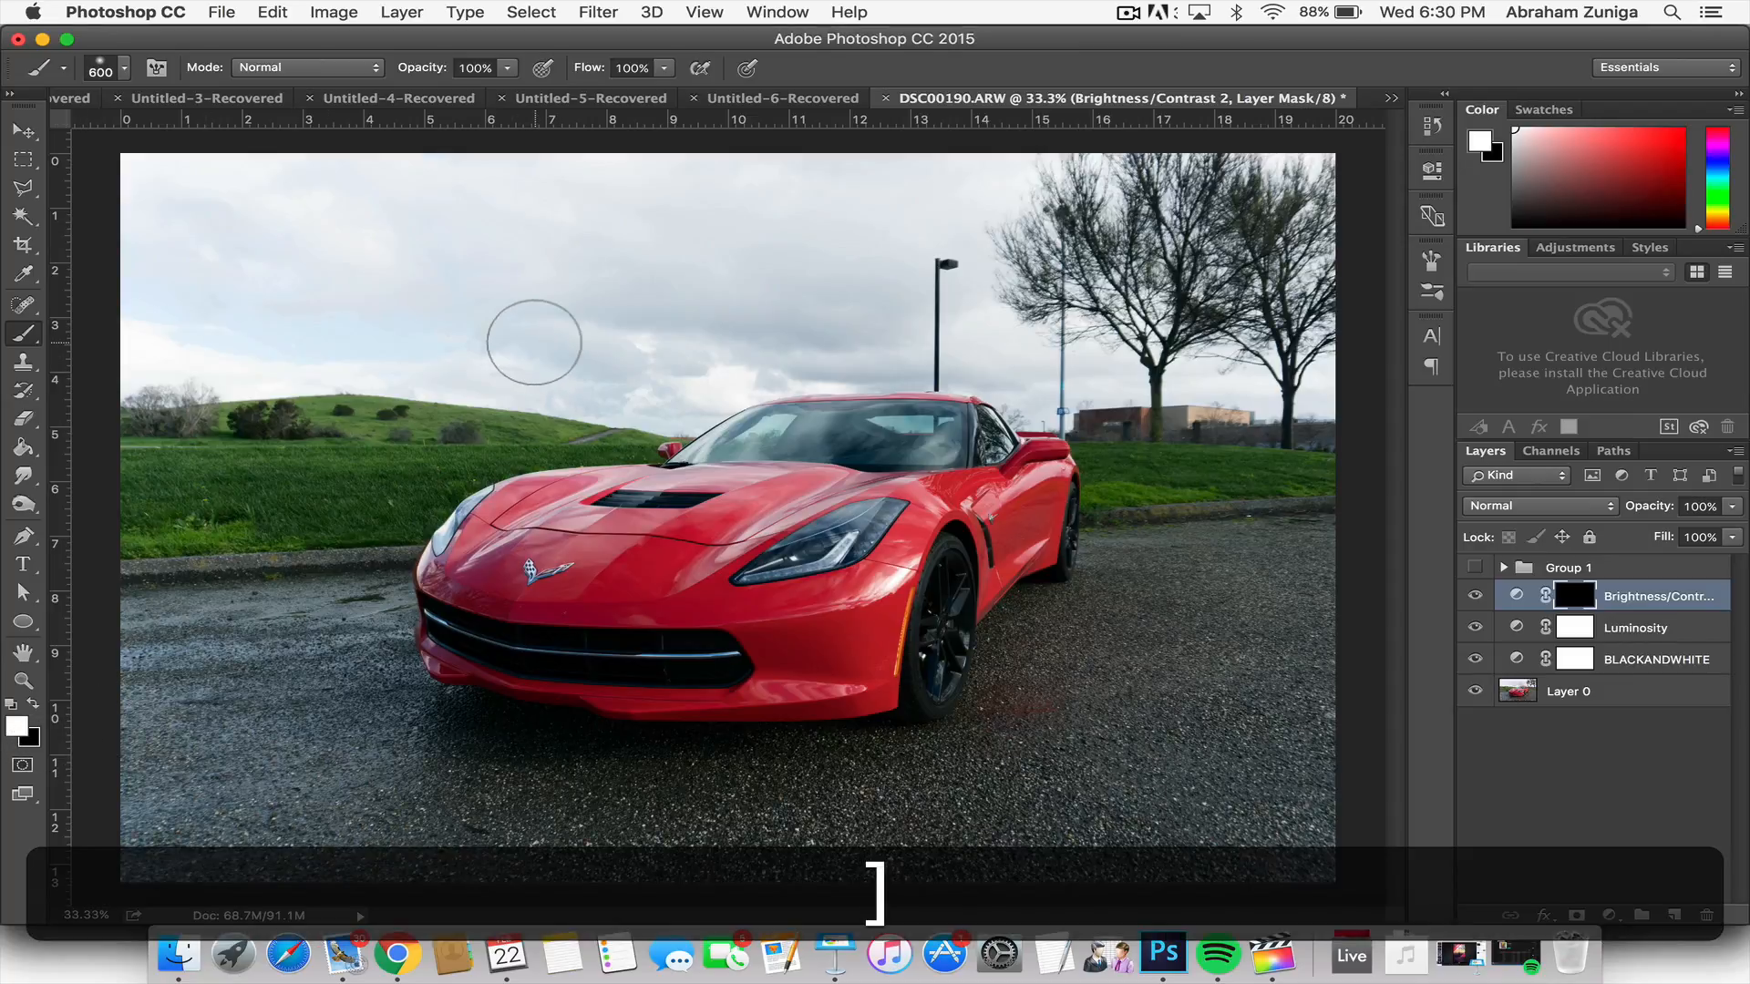
key(bracketleft)
key(bracketright)
key(bracketright)
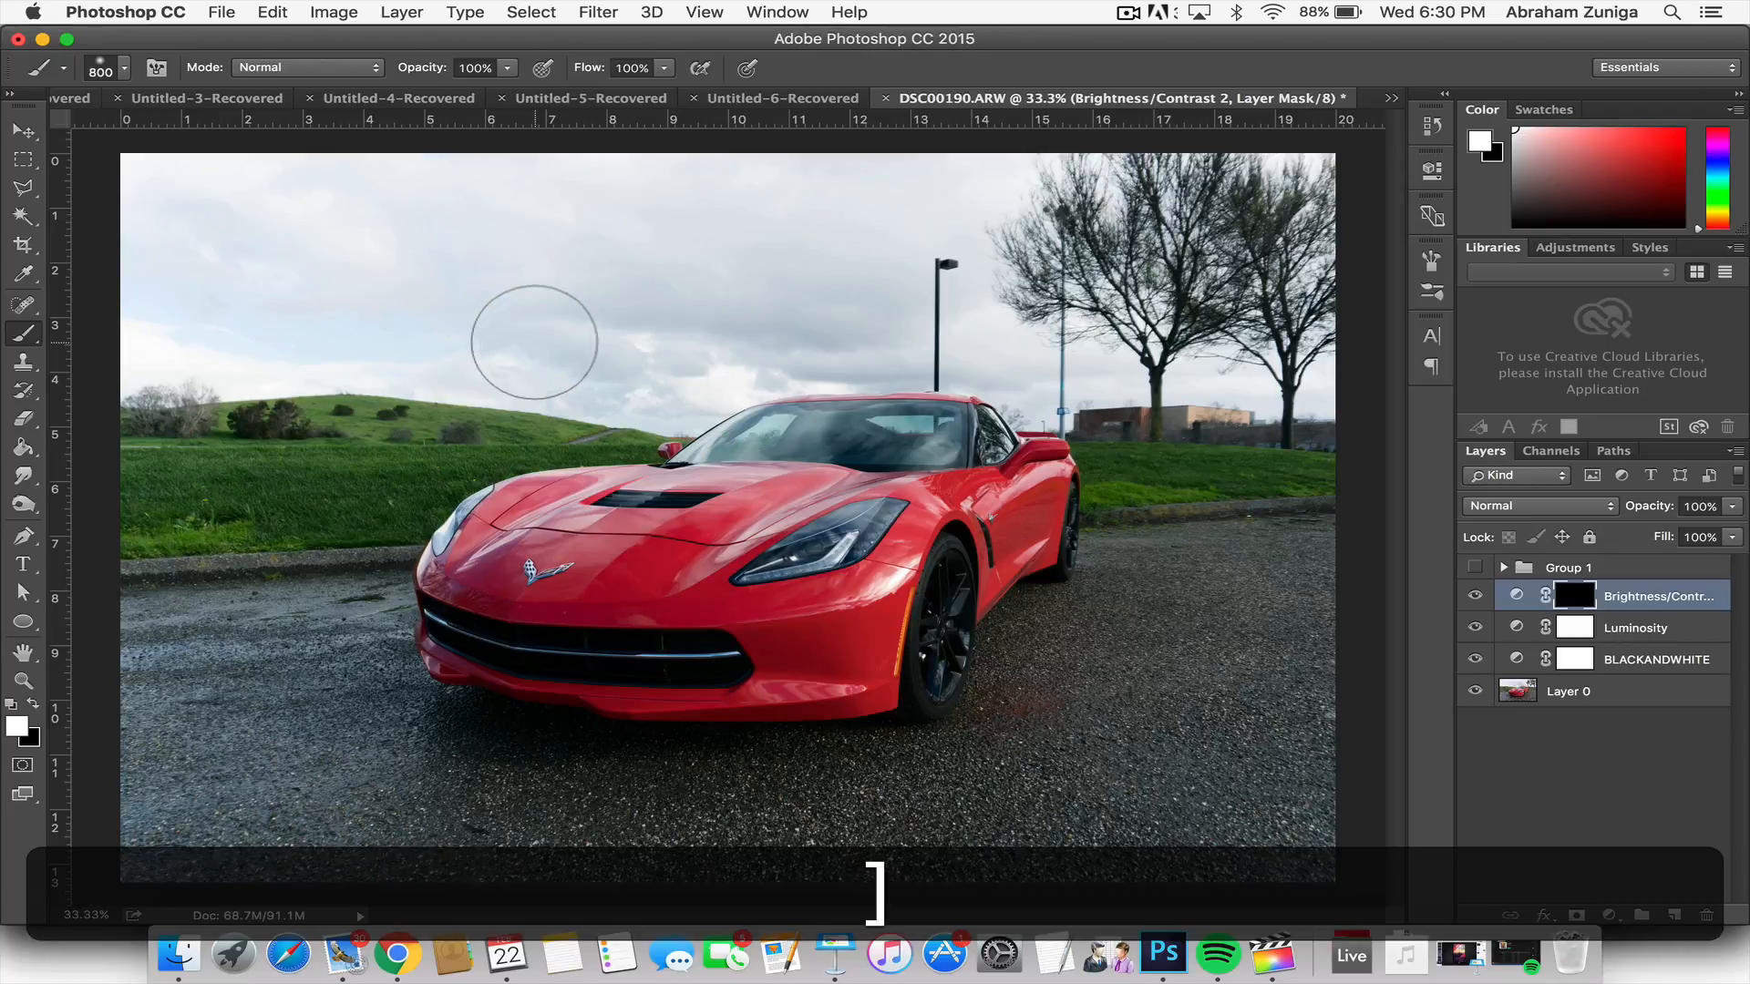
key(bracketleft)
key(bracketright)
key(bracketright)
key(bracketright)
key(bracketright)
key(bracketright)
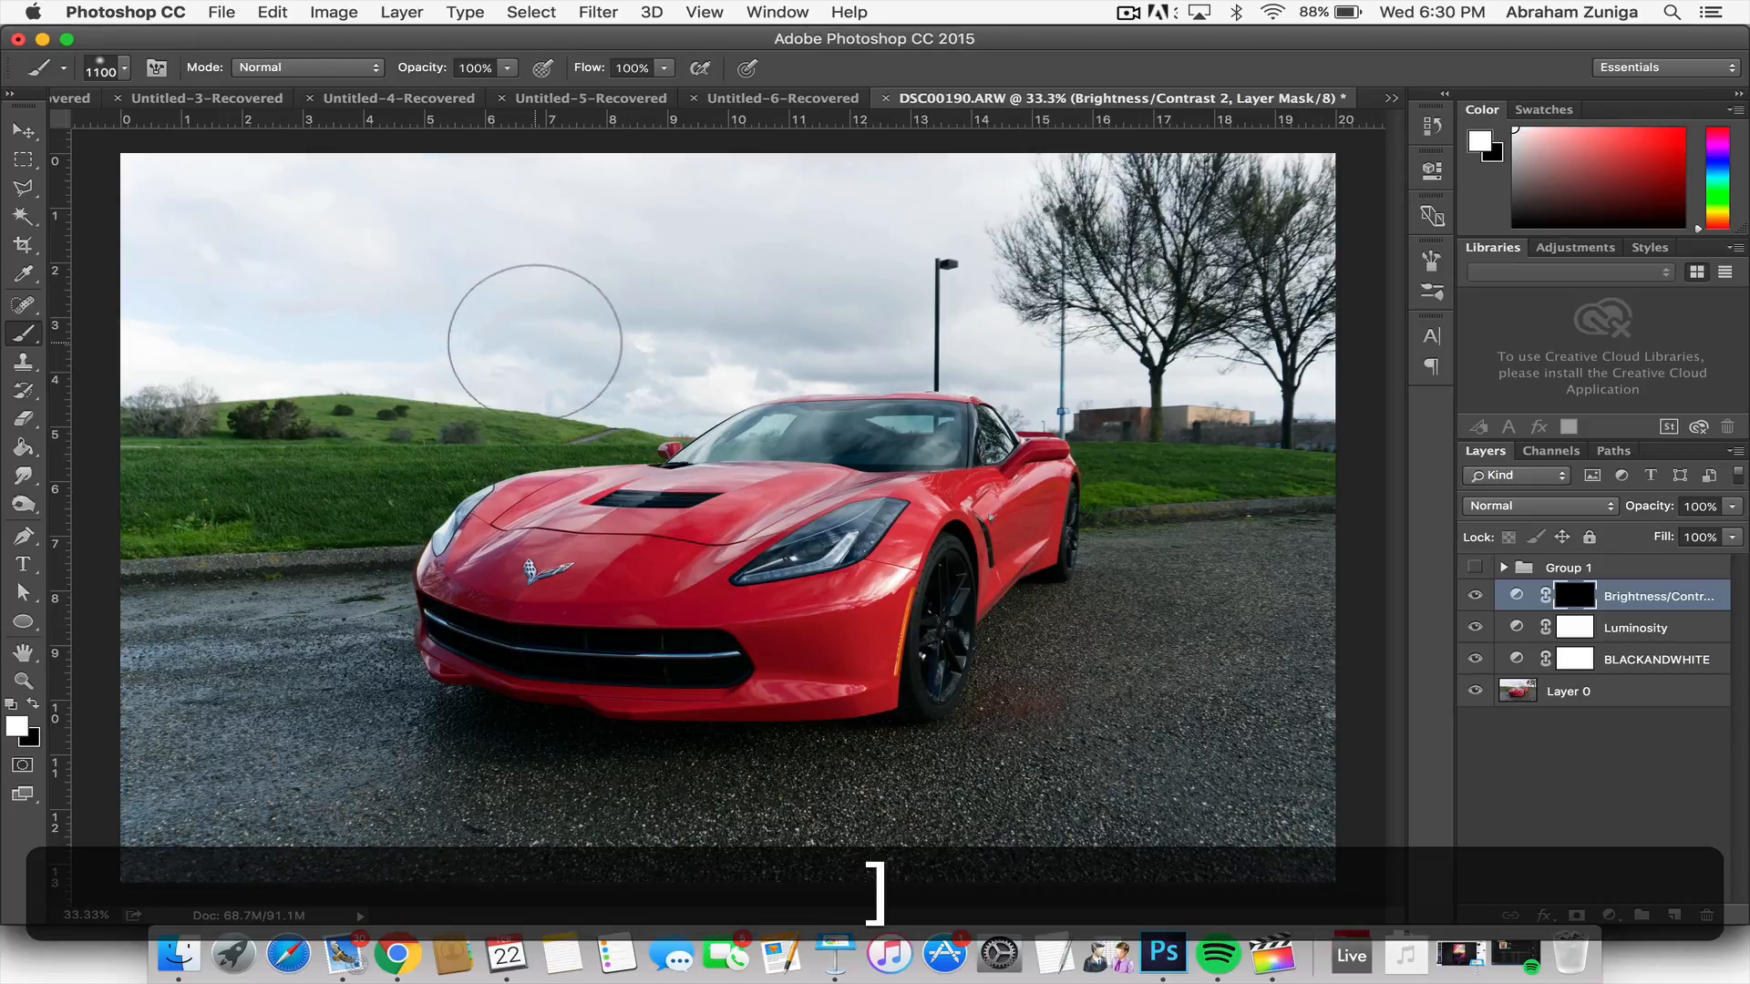
key(bracketright)
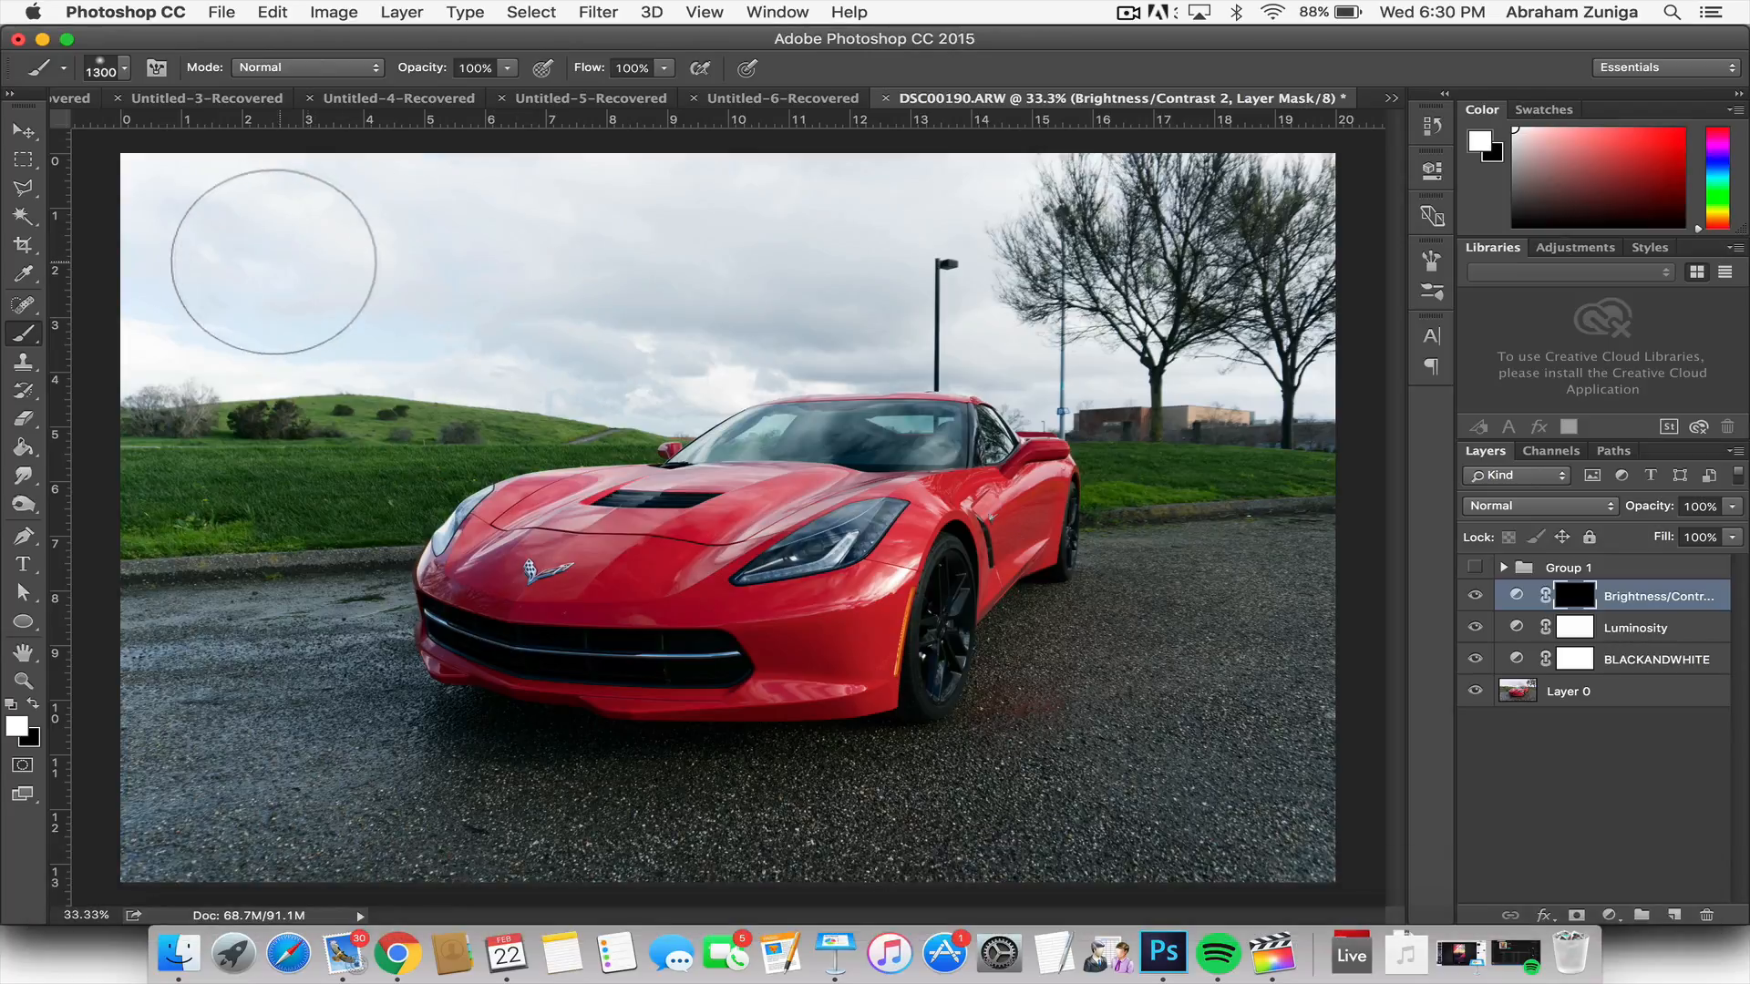
click(124, 68)
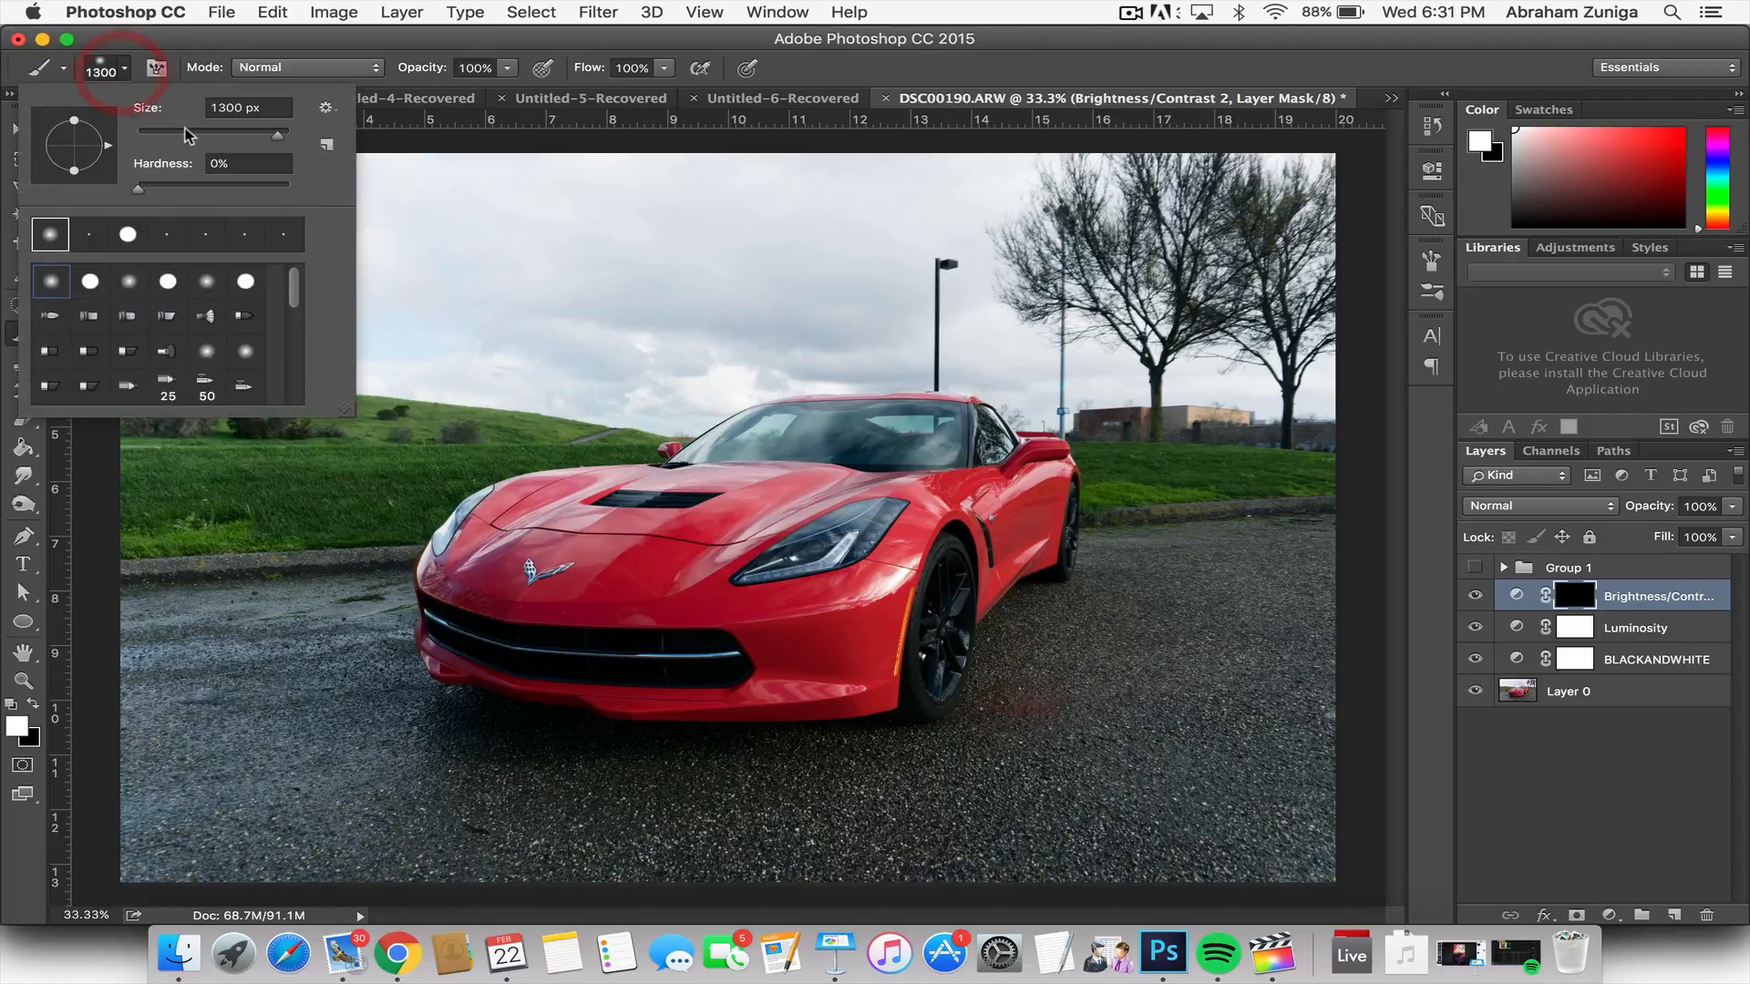
click(117, 66)
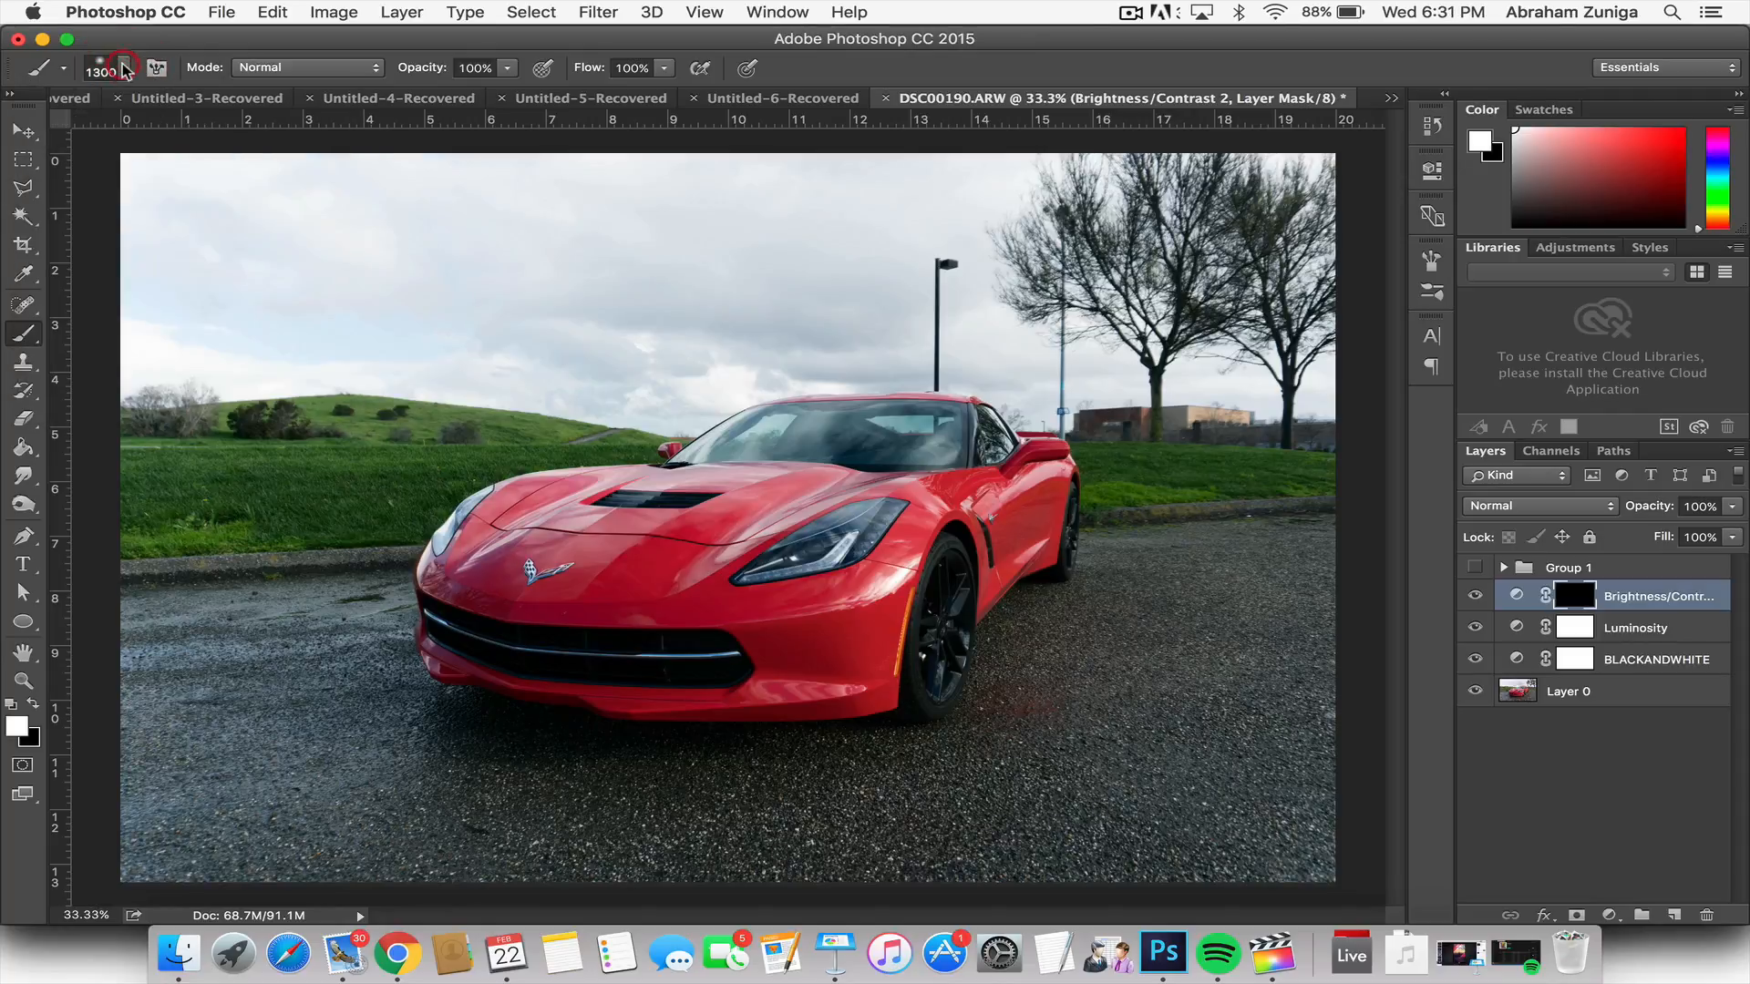
Step: Paint white across the whole sky on the Brightness/Contrast mask with the soft brush at 1200 px to darken the clouds
key(bracketleft)
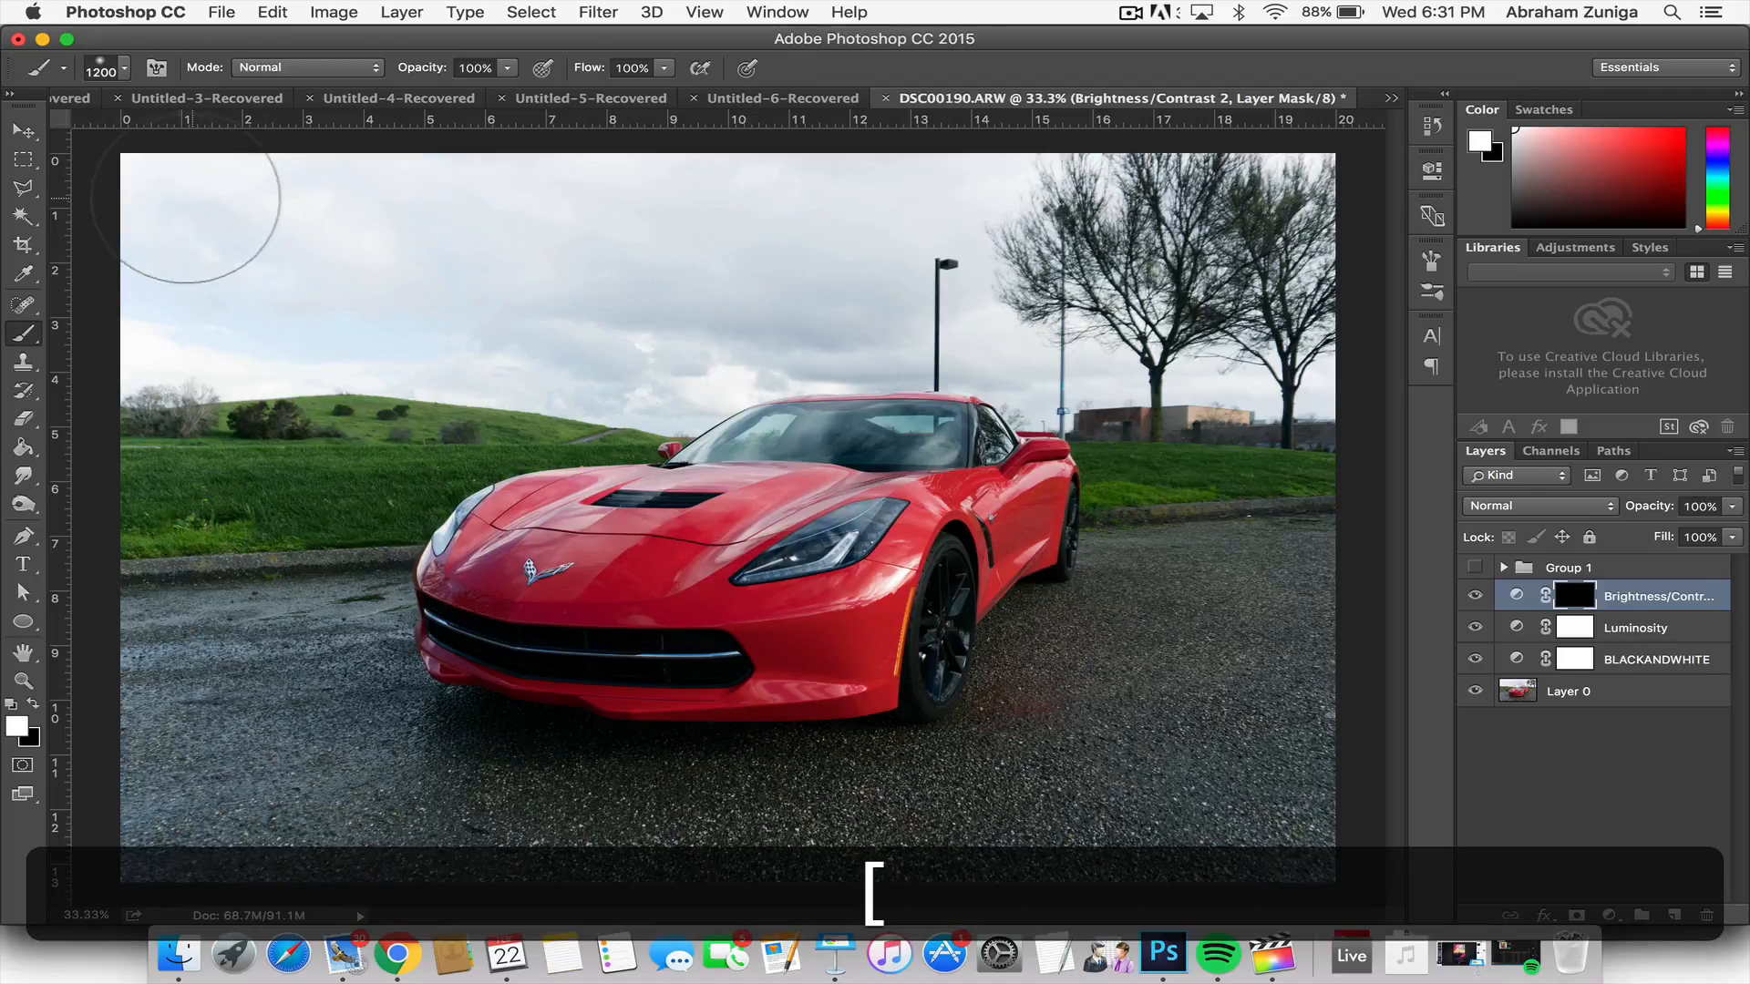
mouse_move(166, 203)
mouse_down()
mouse_move(162, 318)
mouse_move(298, 299)
mouse_move(273, 233)
mouse_move(435, 240)
mouse_move(595, 216)
mouse_move(793, 245)
mouse_move(969, 223)
mouse_move(944, 185)
mouse_move(1279, 245)
mouse_move(1276, 341)
mouse_move(1264, 357)
mouse_move(934, 297)
mouse_move(607, 343)
mouse_move(436, 305)
mouse_move(228, 307)
mouse_move(162, 325)
mouse_move(155, 199)
mouse_move(138, 333)
mouse_move(157, 193)
mouse_move(232, 193)
mouse_move(252, 301)
mouse_move(287, 306)
mouse_move(347, 296)
mouse_move(450, 178)
mouse_move(583, 251)
mouse_move(665, 351)
mouse_move(734, 270)
mouse_move(837, 224)
mouse_move(940, 208)
mouse_move(1036, 268)
mouse_move(1048, 342)
mouse_move(1096, 368)
mouse_move(1221, 364)
mouse_move(1304, 332)
mouse_up()
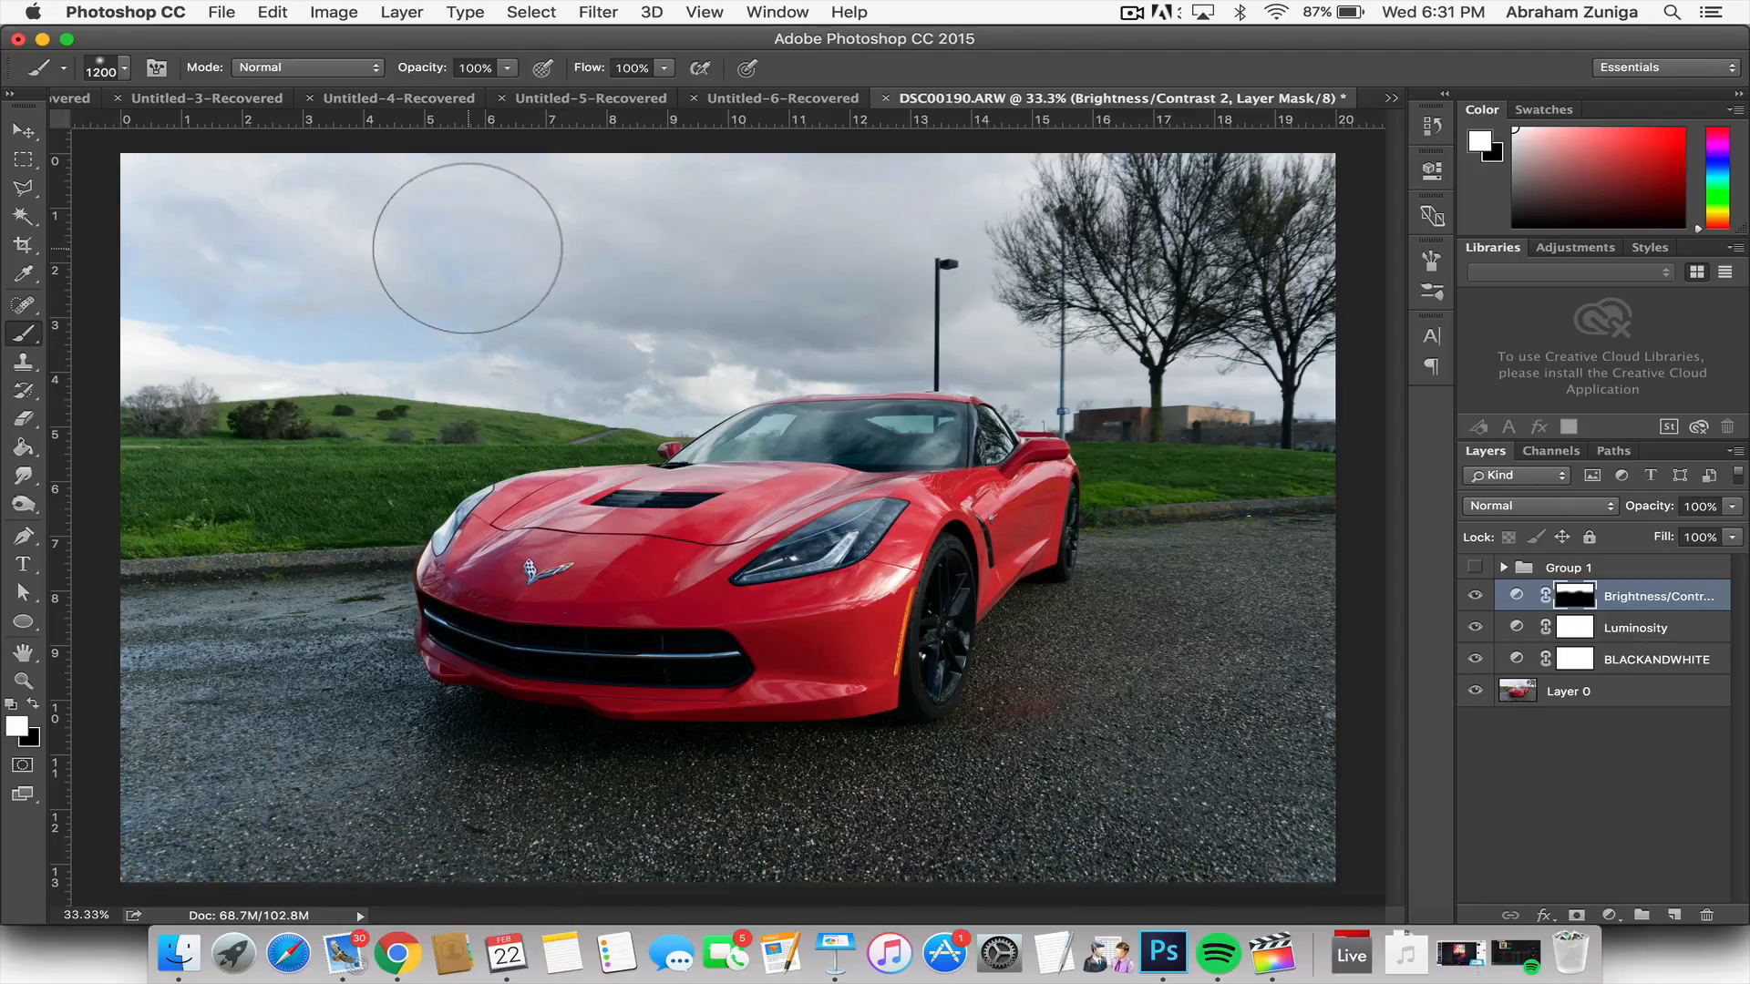
Step: Compare the sky with and without the Brightness/Contrast layer by toggling its visibility, leaving the layer shown
click(1470, 594)
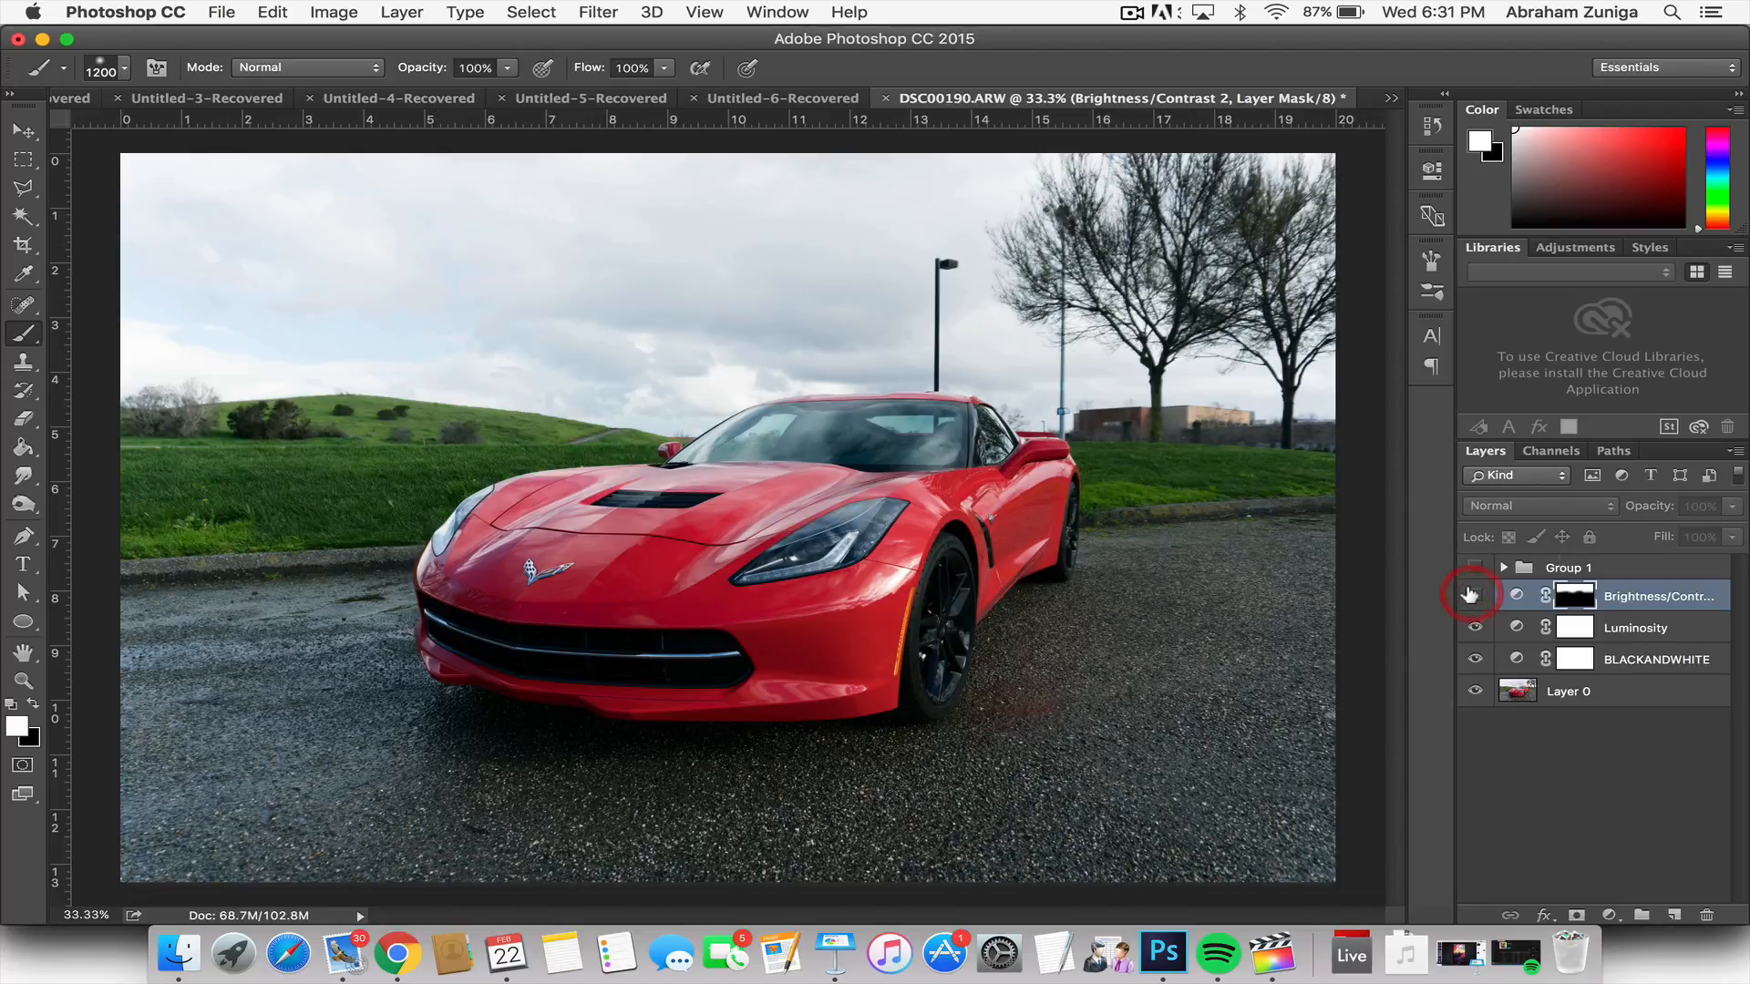
click(1471, 595)
click(1470, 594)
click(1471, 595)
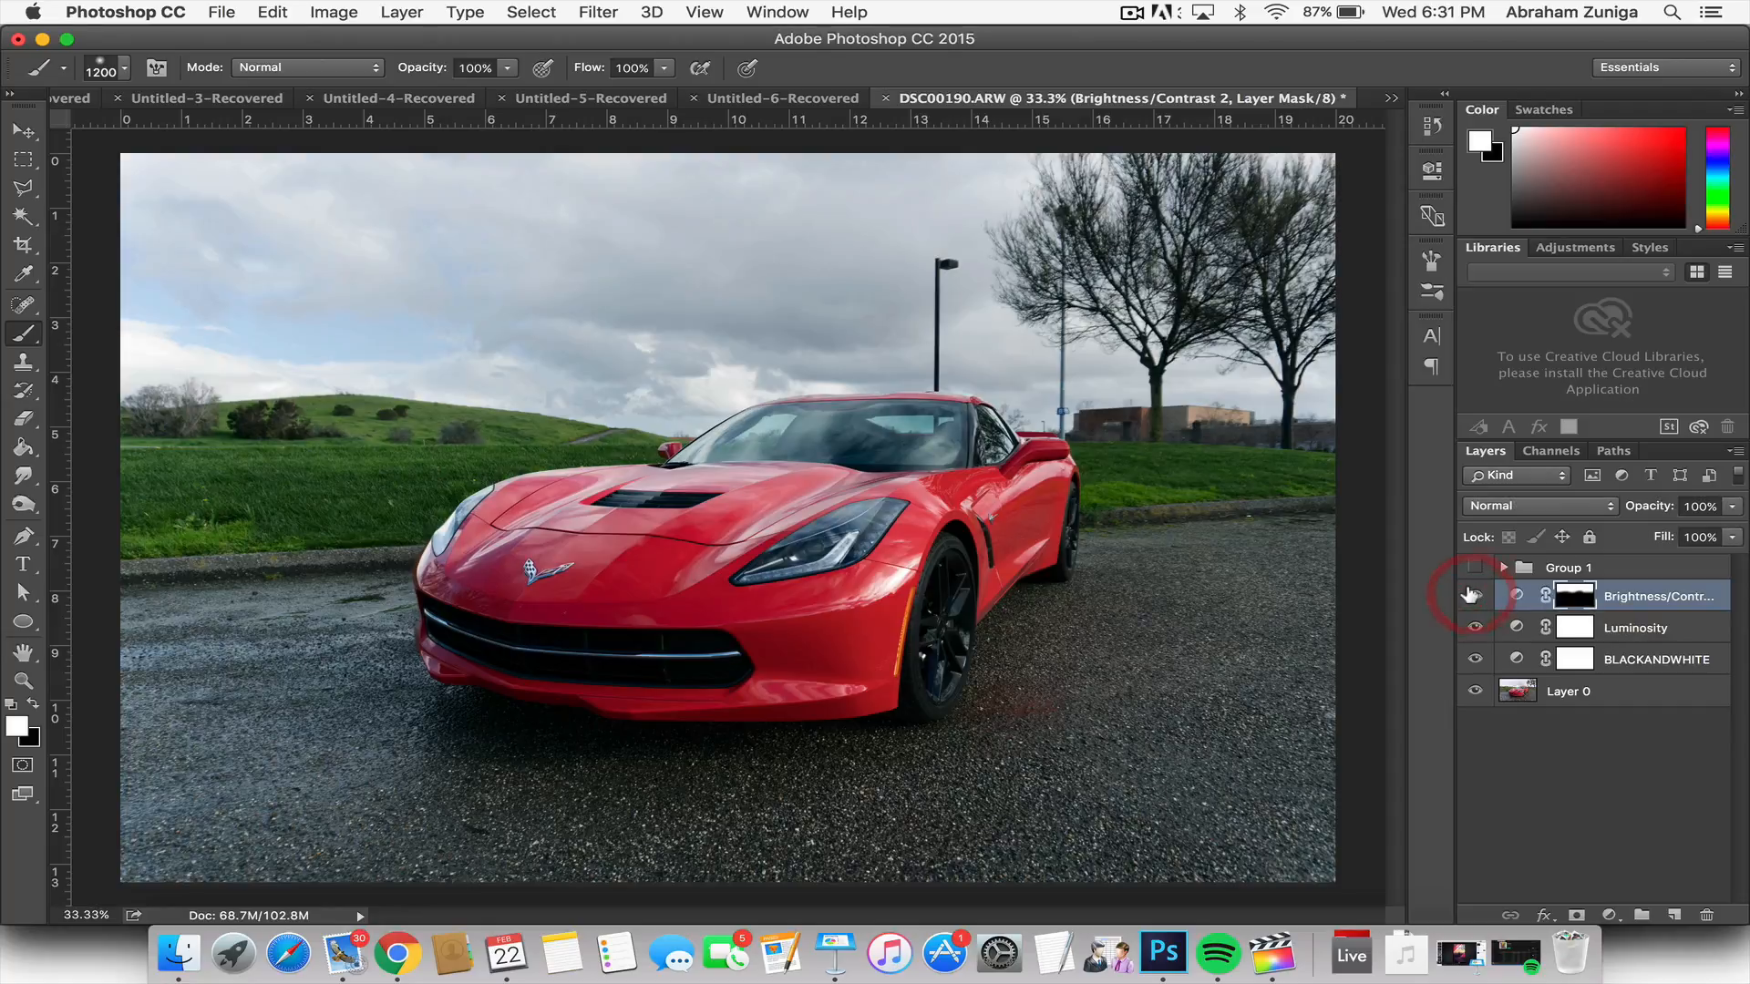
click(1470, 594)
click(1470, 594)
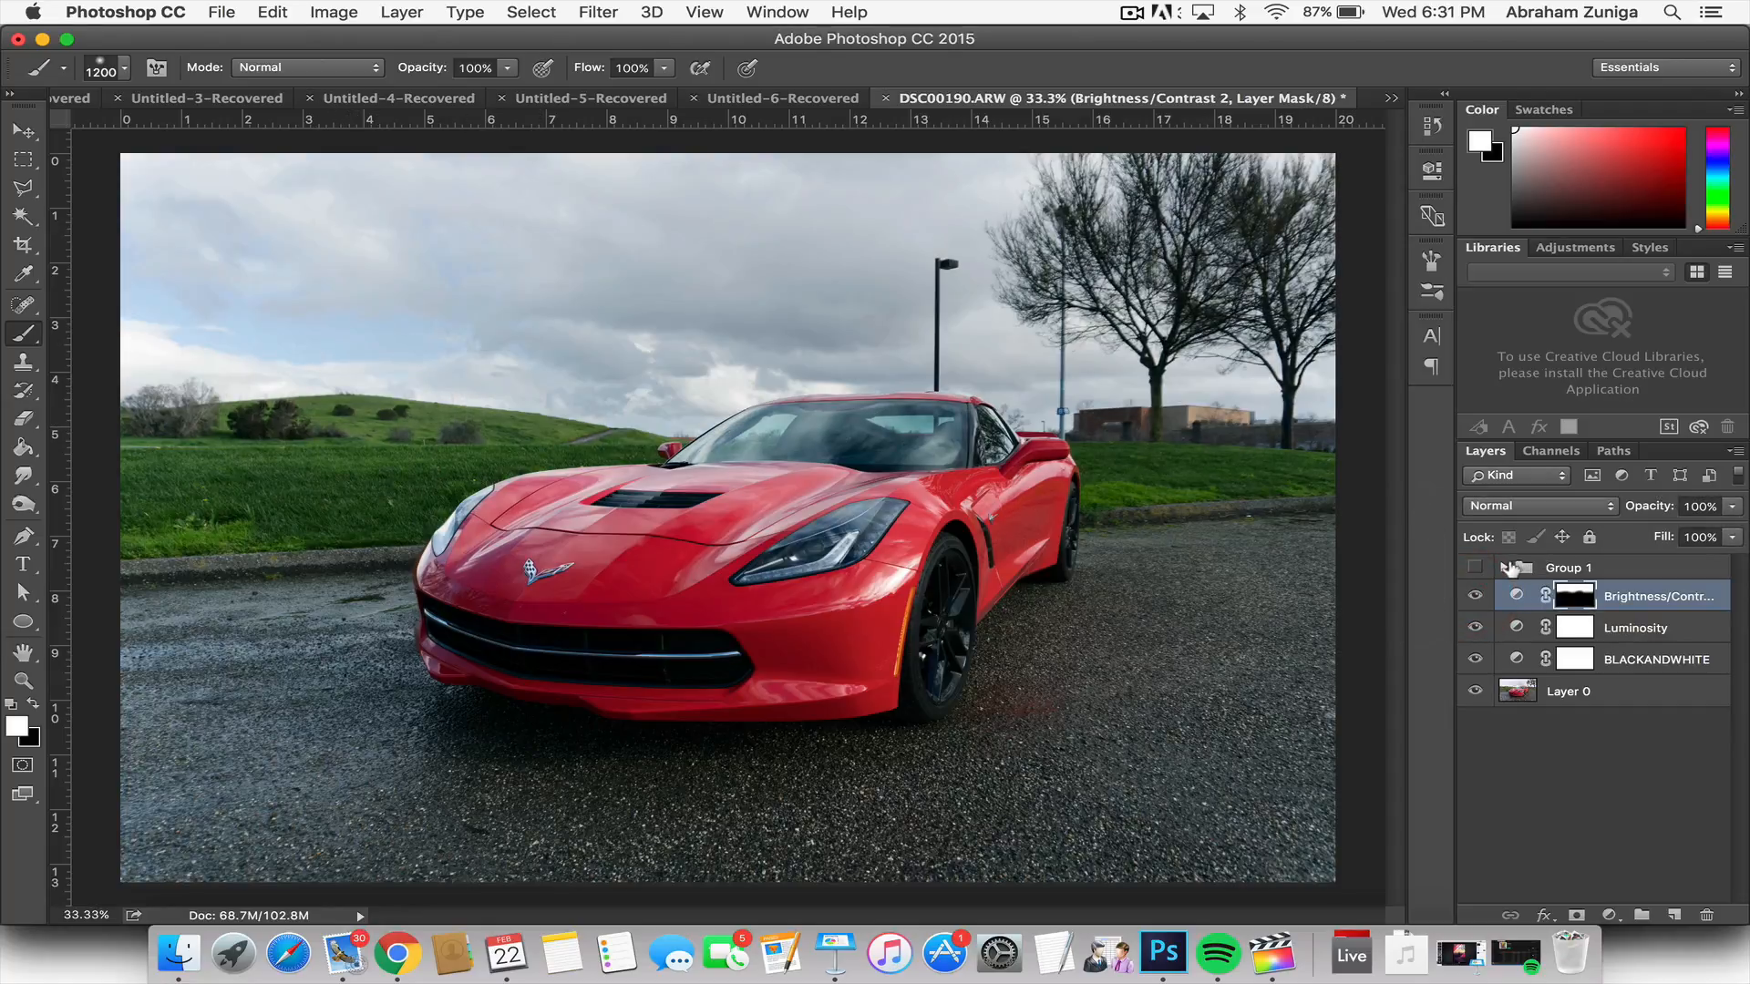
click(1473, 594)
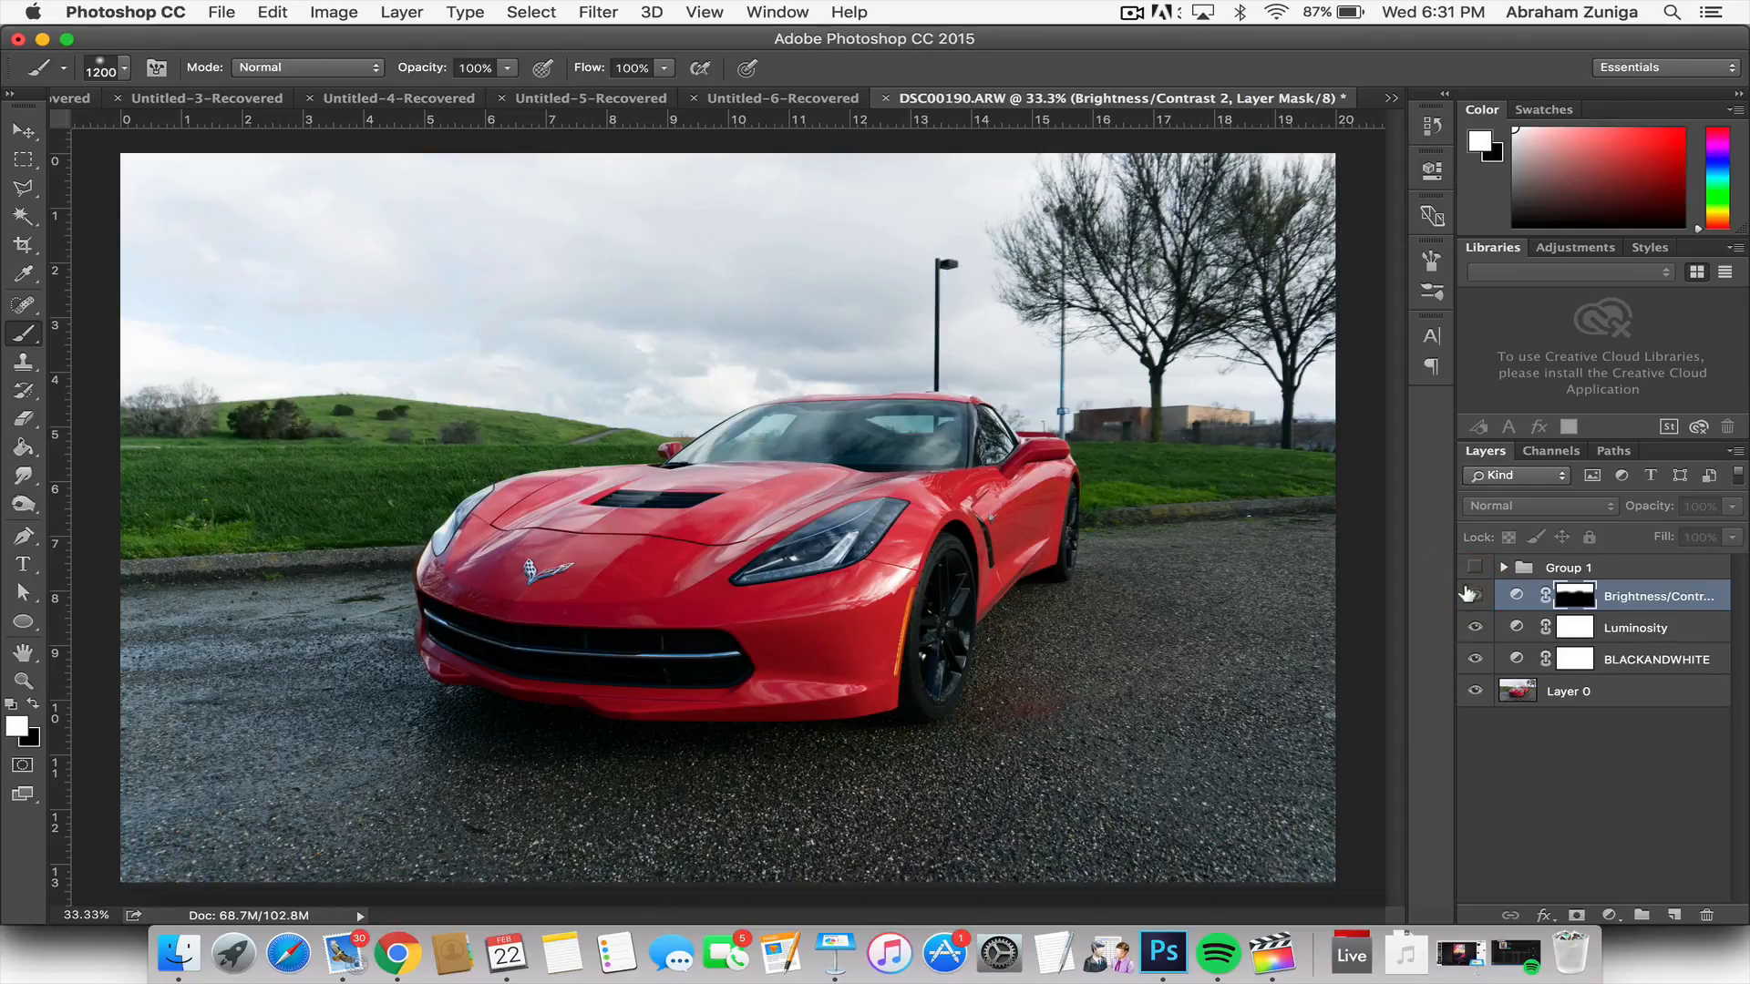
click(1473, 594)
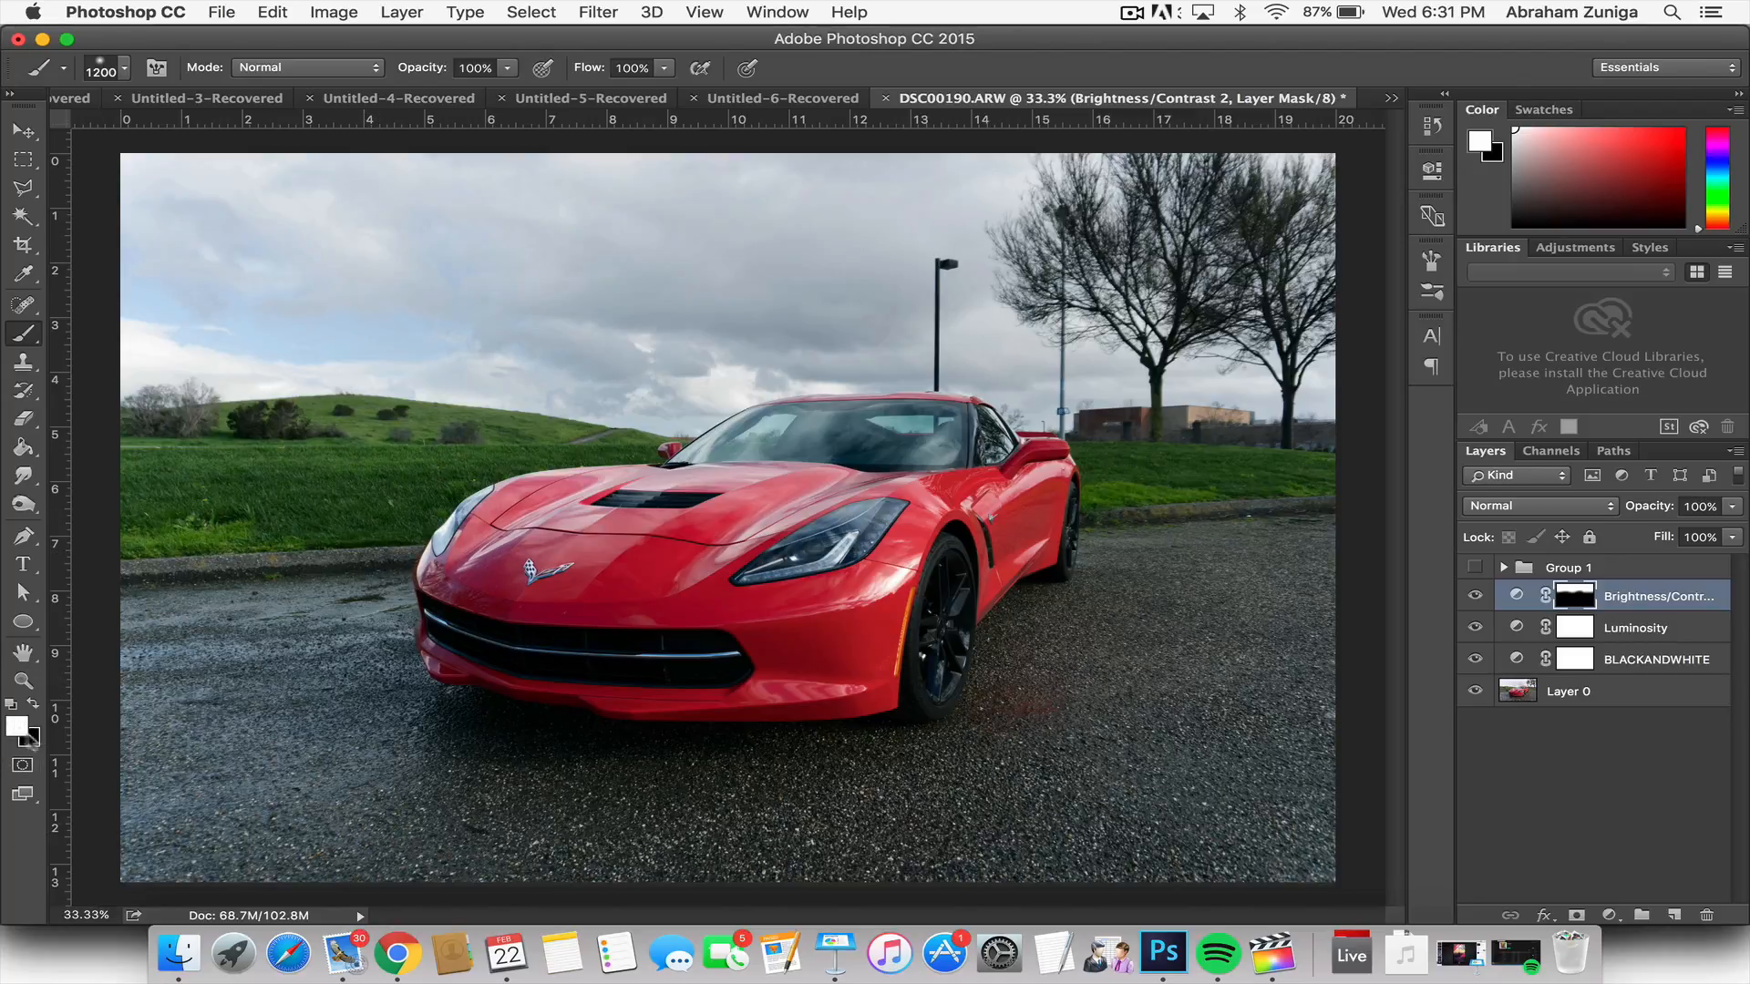
Step: Switch the painting colour to black and shrink the brush to 300 px for cleaning up the Brightness/Contrast mask
key(x)
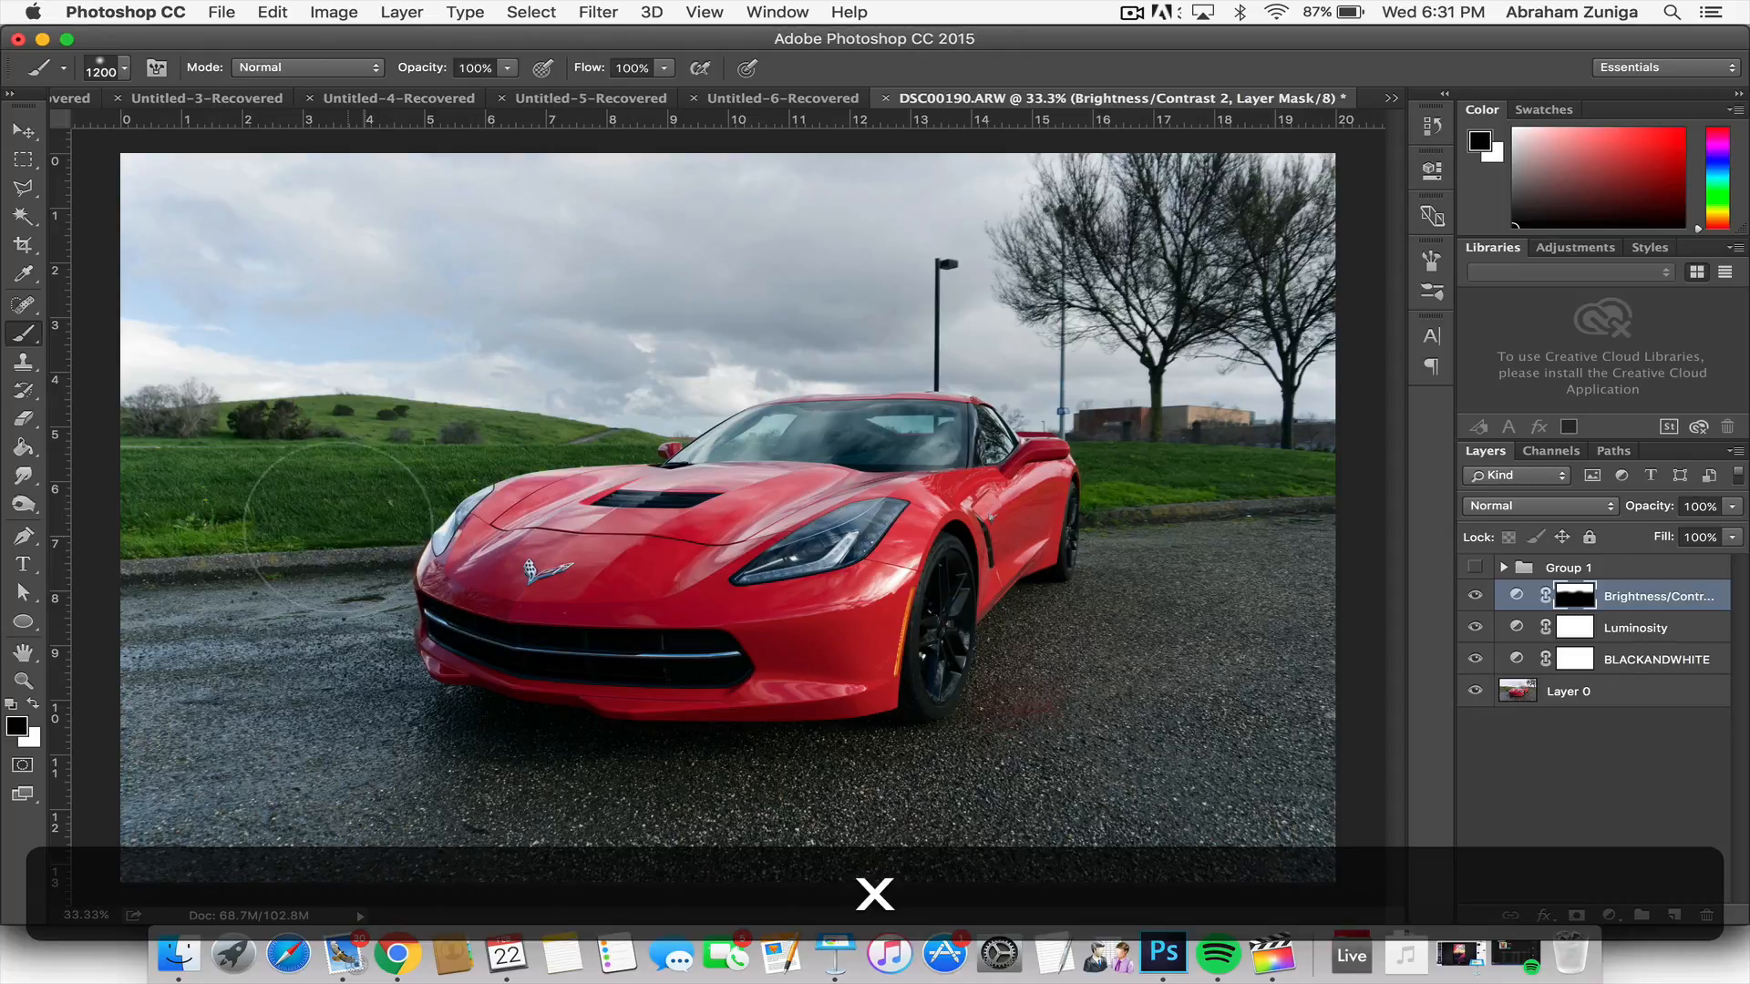
key(bracketleft)
key(bracketleft)
key(bracketleft)
key(bracketleft)
key(bracketleft)
key(bracketleft)
key(bracketleft)
key(bracketleft)
key(bracketleft)
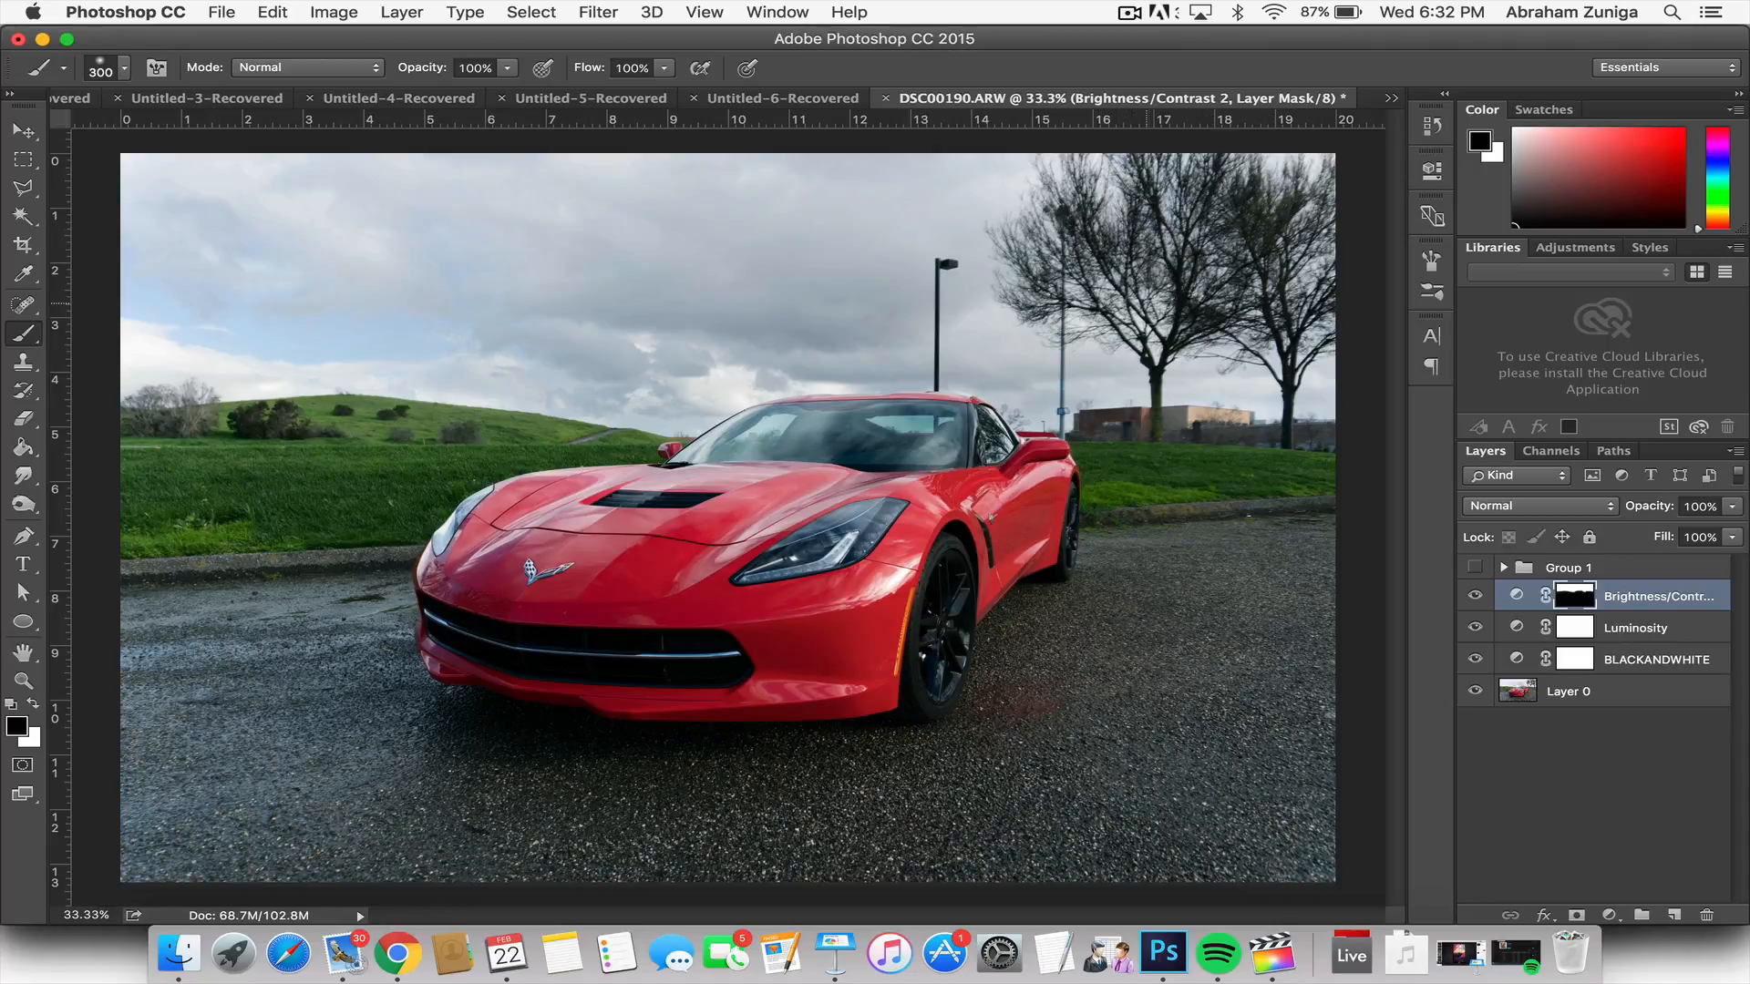
Step: Examine the masked darkening along the horizon and trees by repeatedly hiding and showing the Brightness/Contrast layer
click(1474, 597)
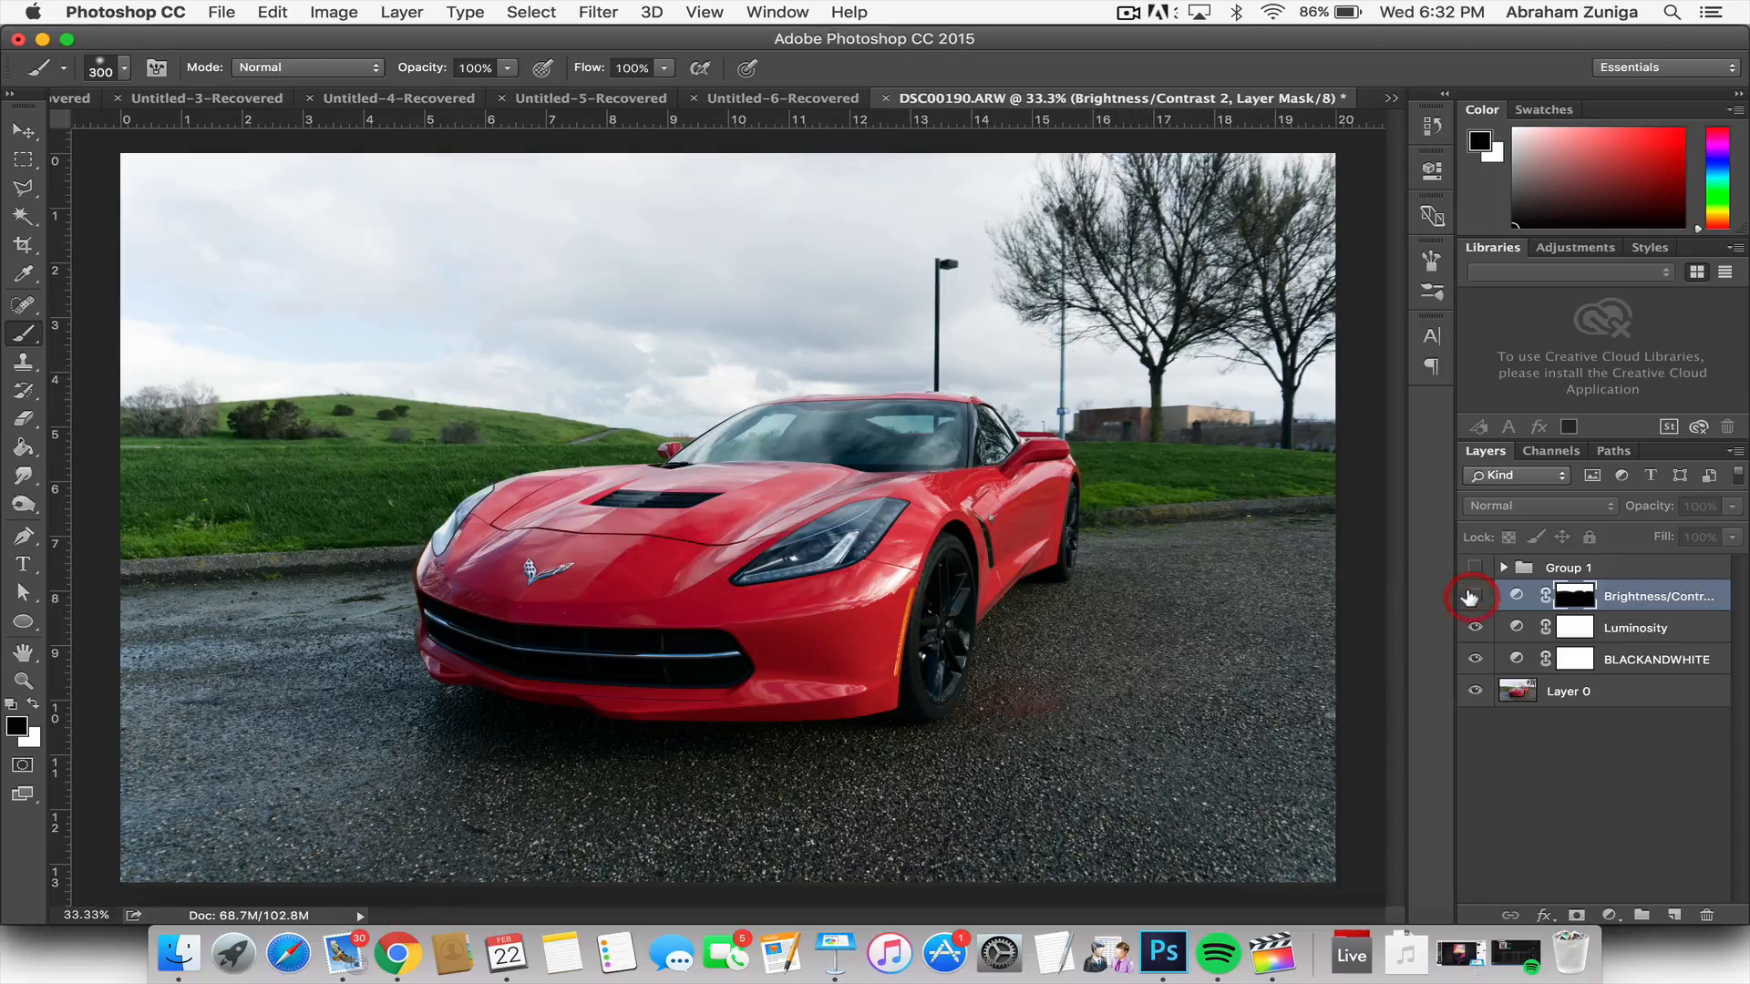
click(1474, 597)
click(1474, 597)
click(1473, 597)
click(1470, 597)
click(1470, 597)
click(1471, 597)
click(1470, 597)
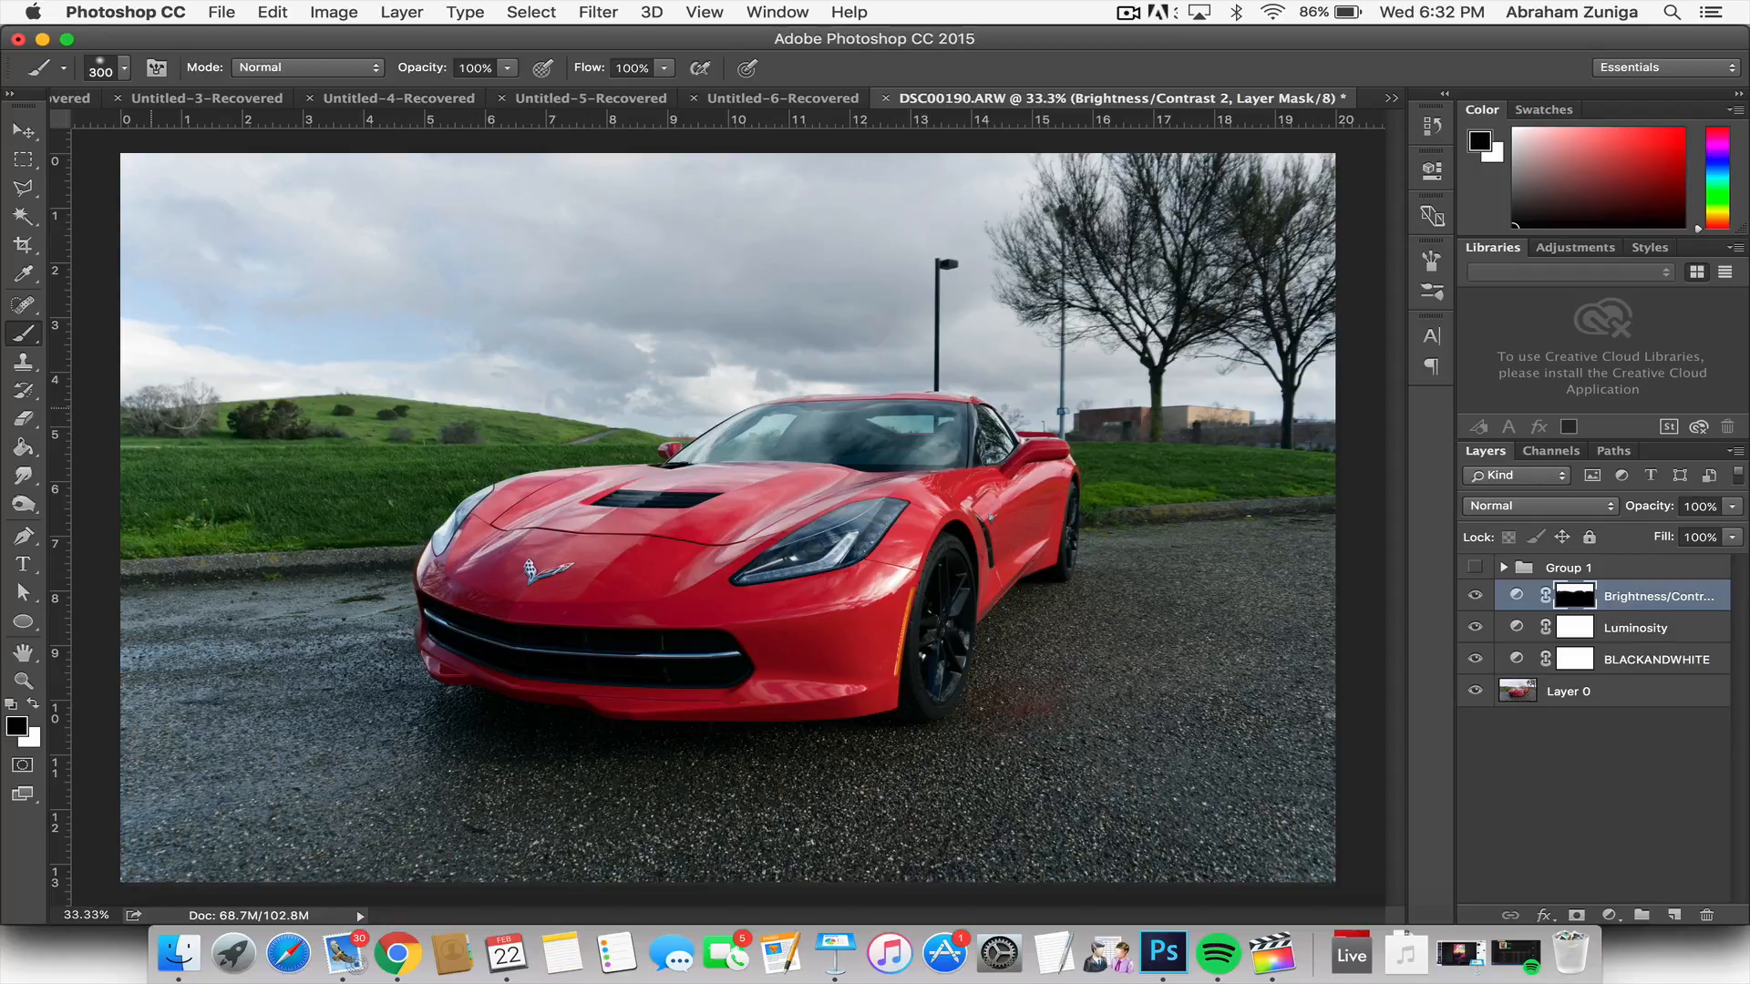
click(1474, 594)
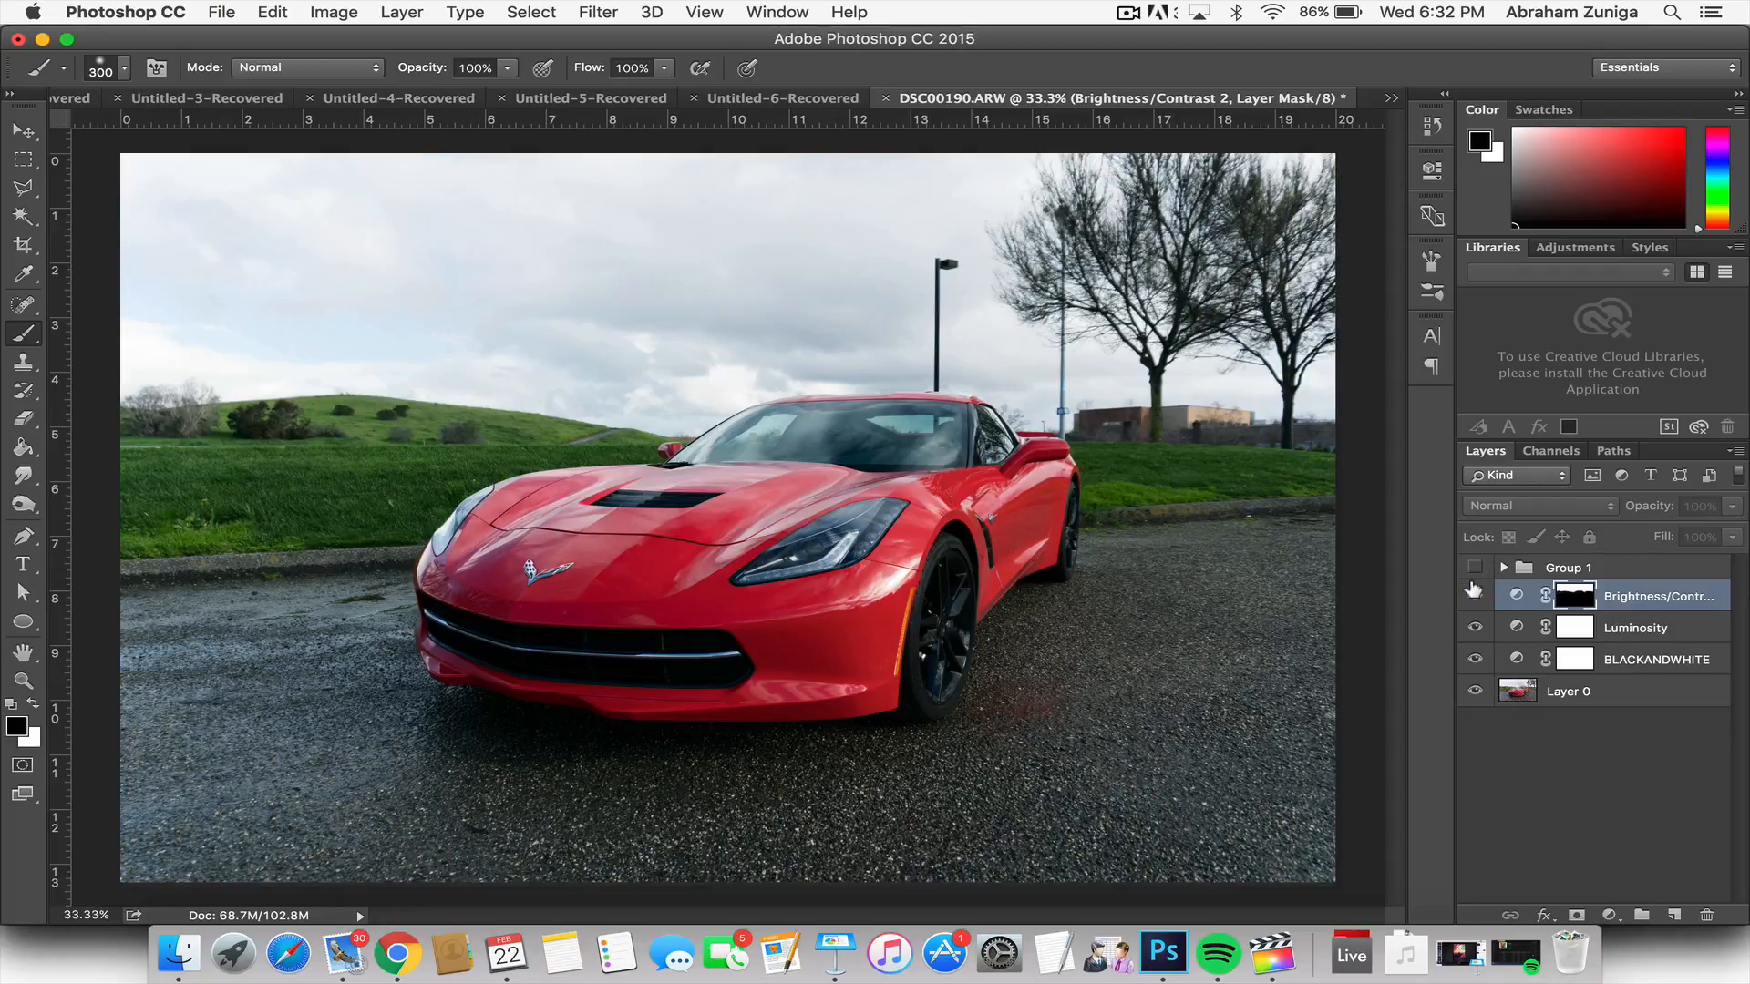
click(1474, 594)
click(1473, 595)
click(1474, 595)
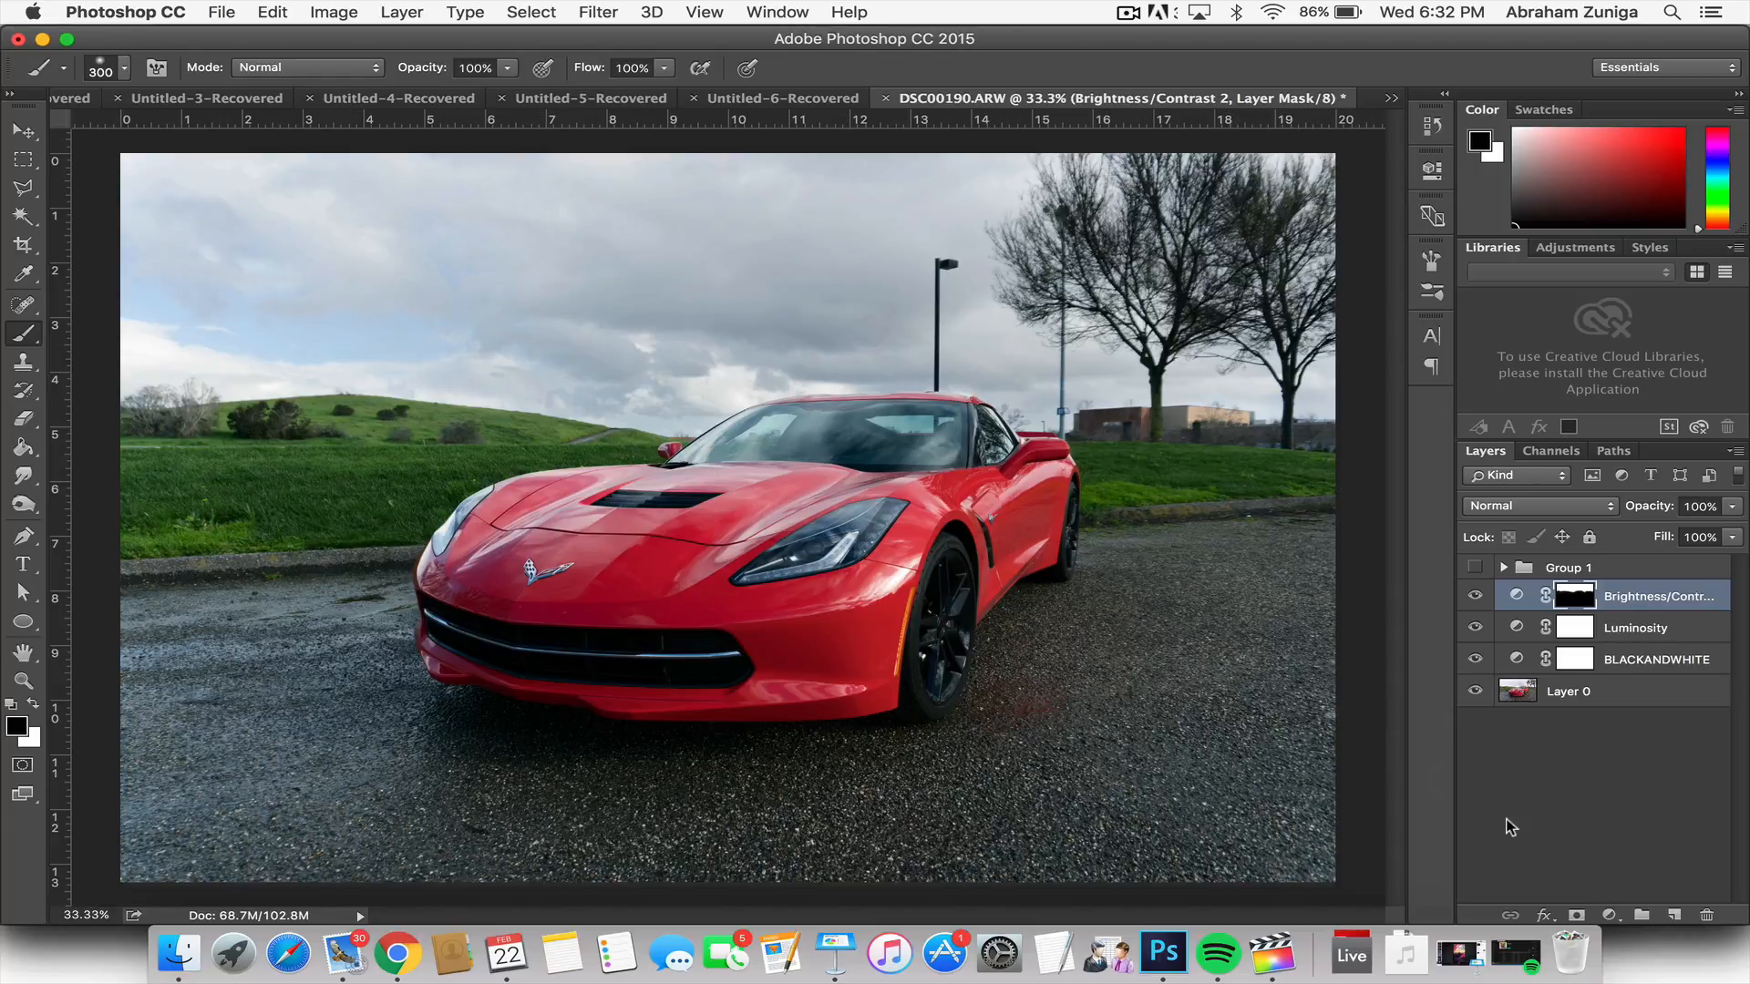
Step: Add a Hue/Saturation adjustment layer above Brightness/Contrast, set its saturation to +13, and preview the photo with and without it
click(1609, 915)
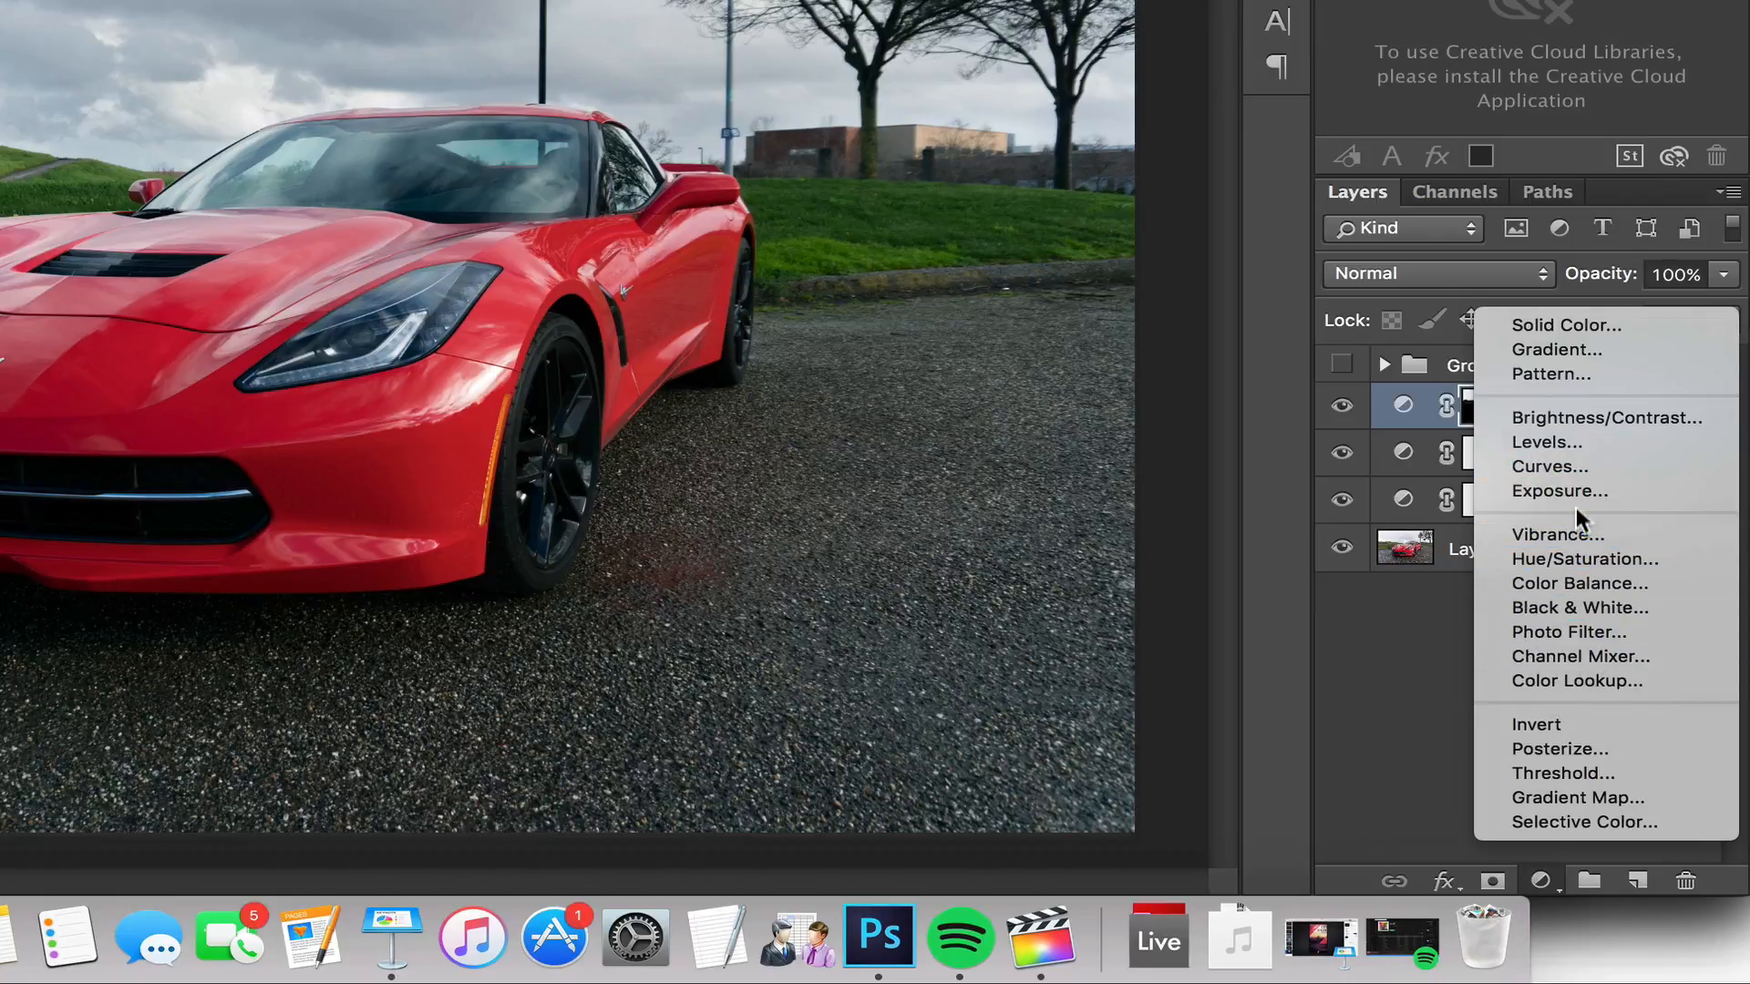
click(1621, 558)
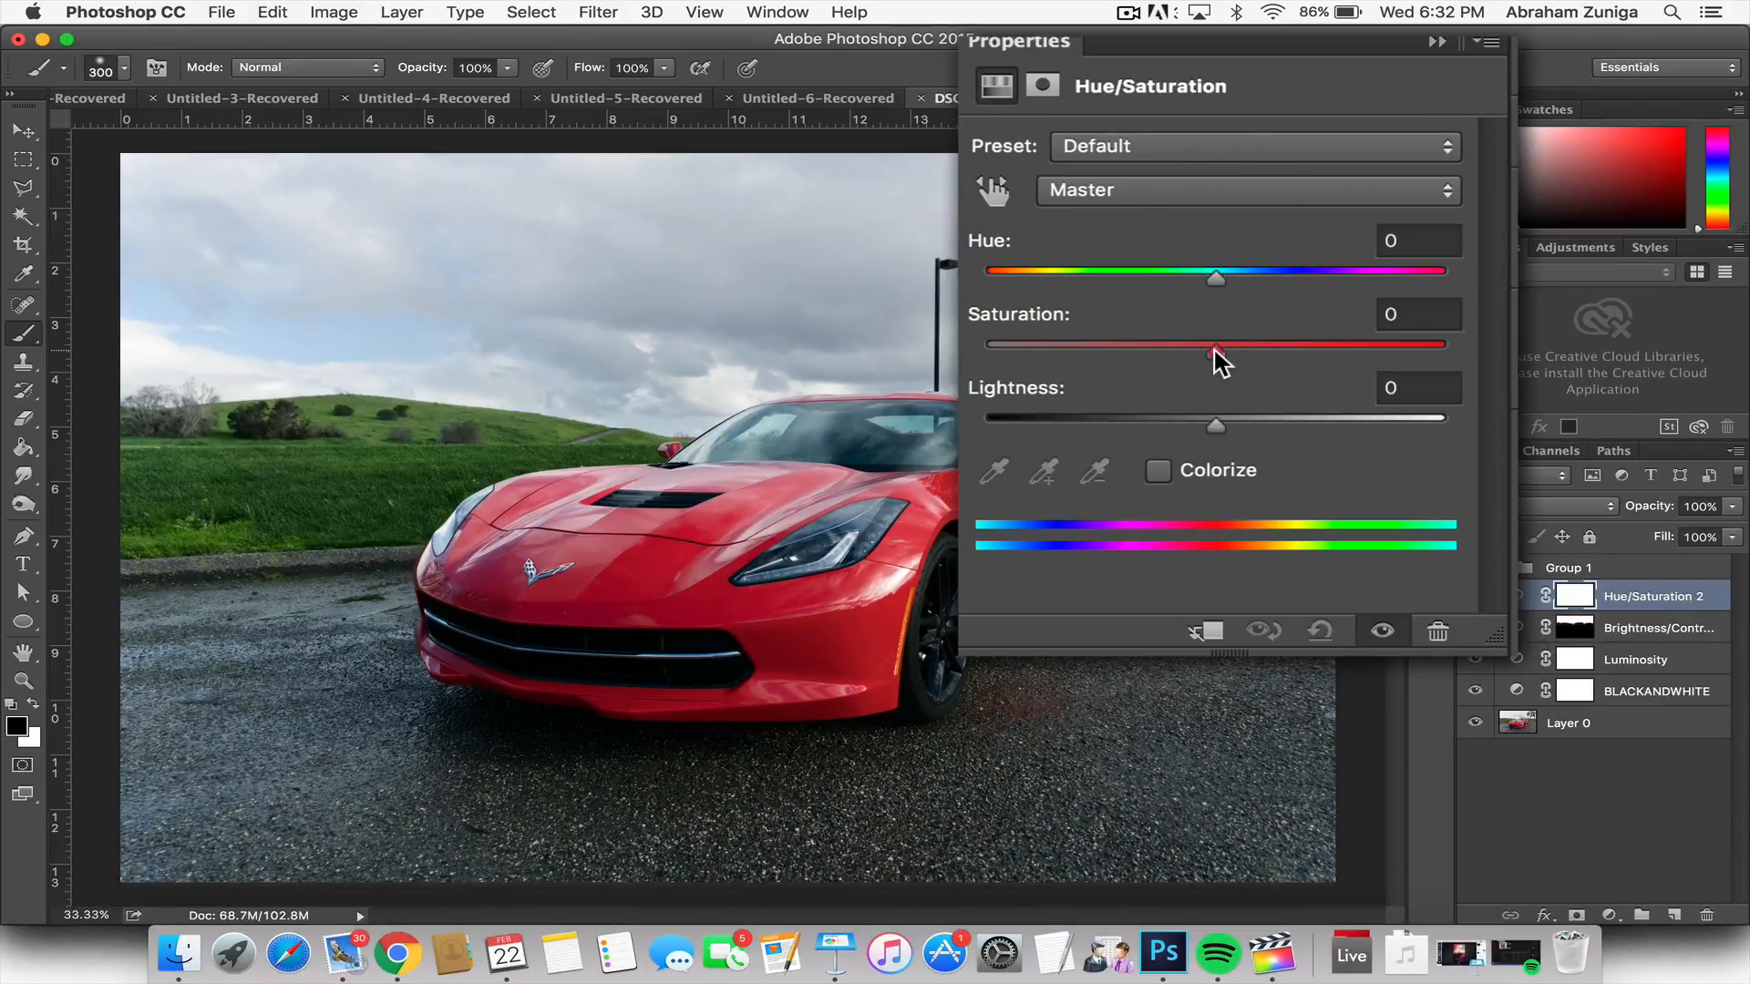
drag(1216, 352, 1245, 352)
click(1431, 172)
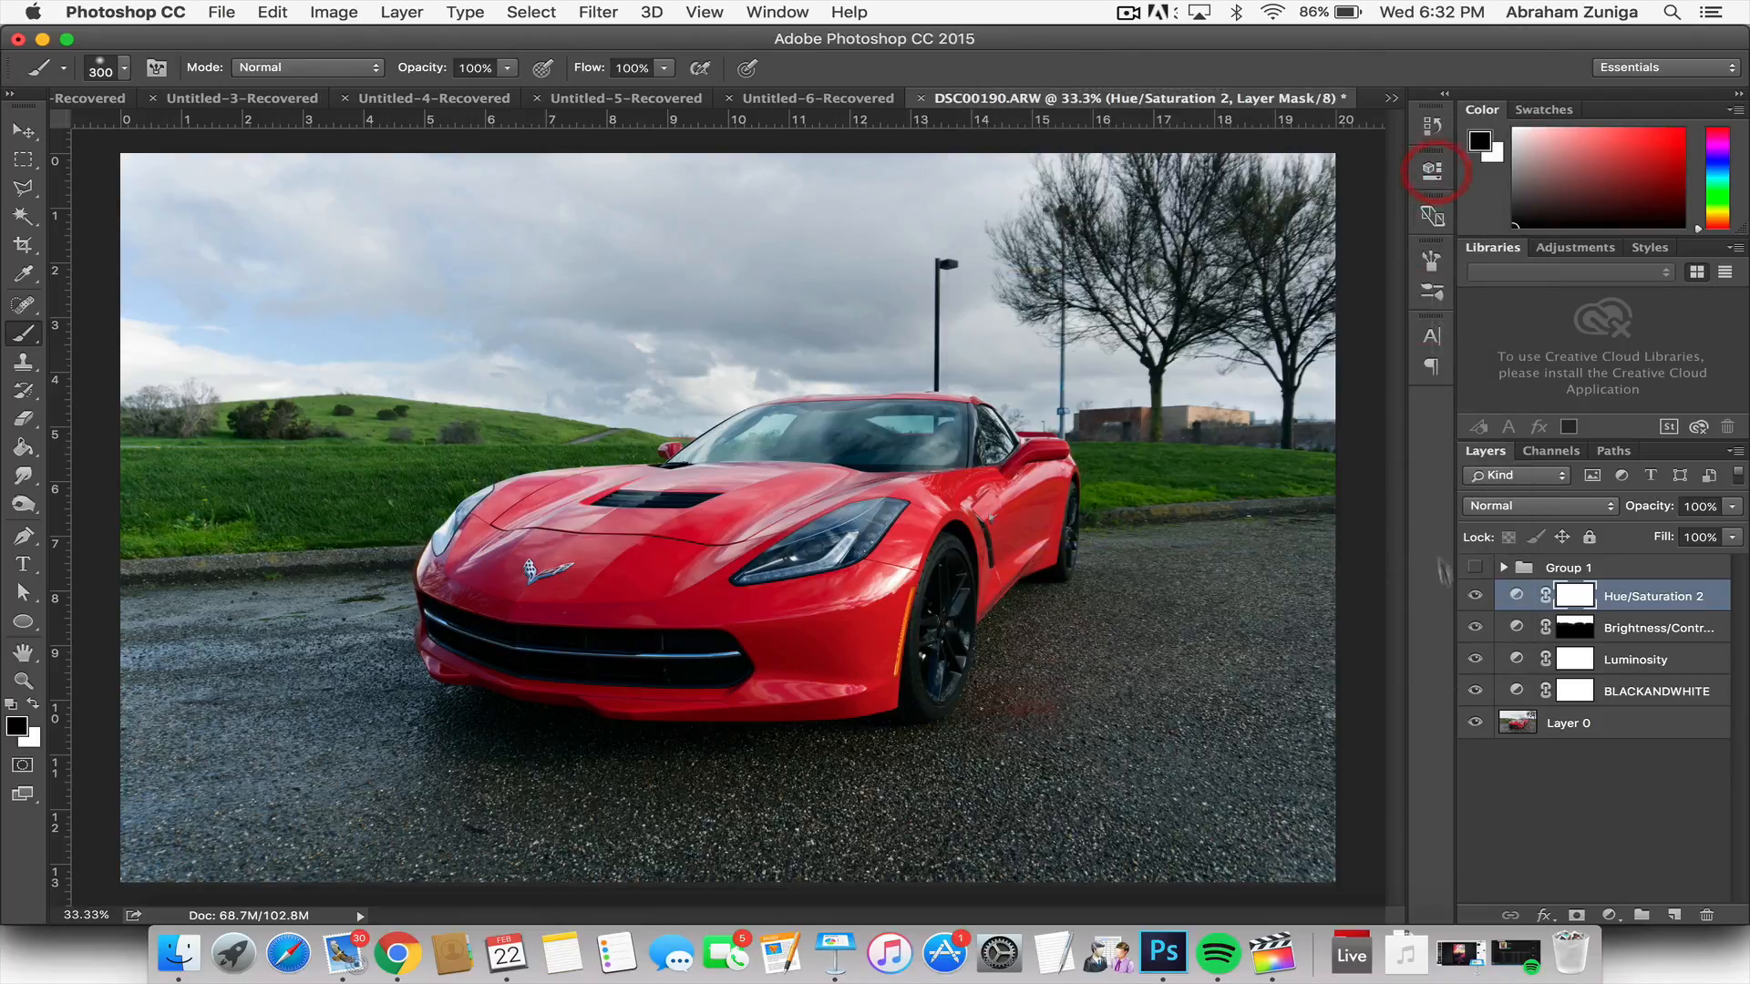
click(1474, 596)
click(1473, 595)
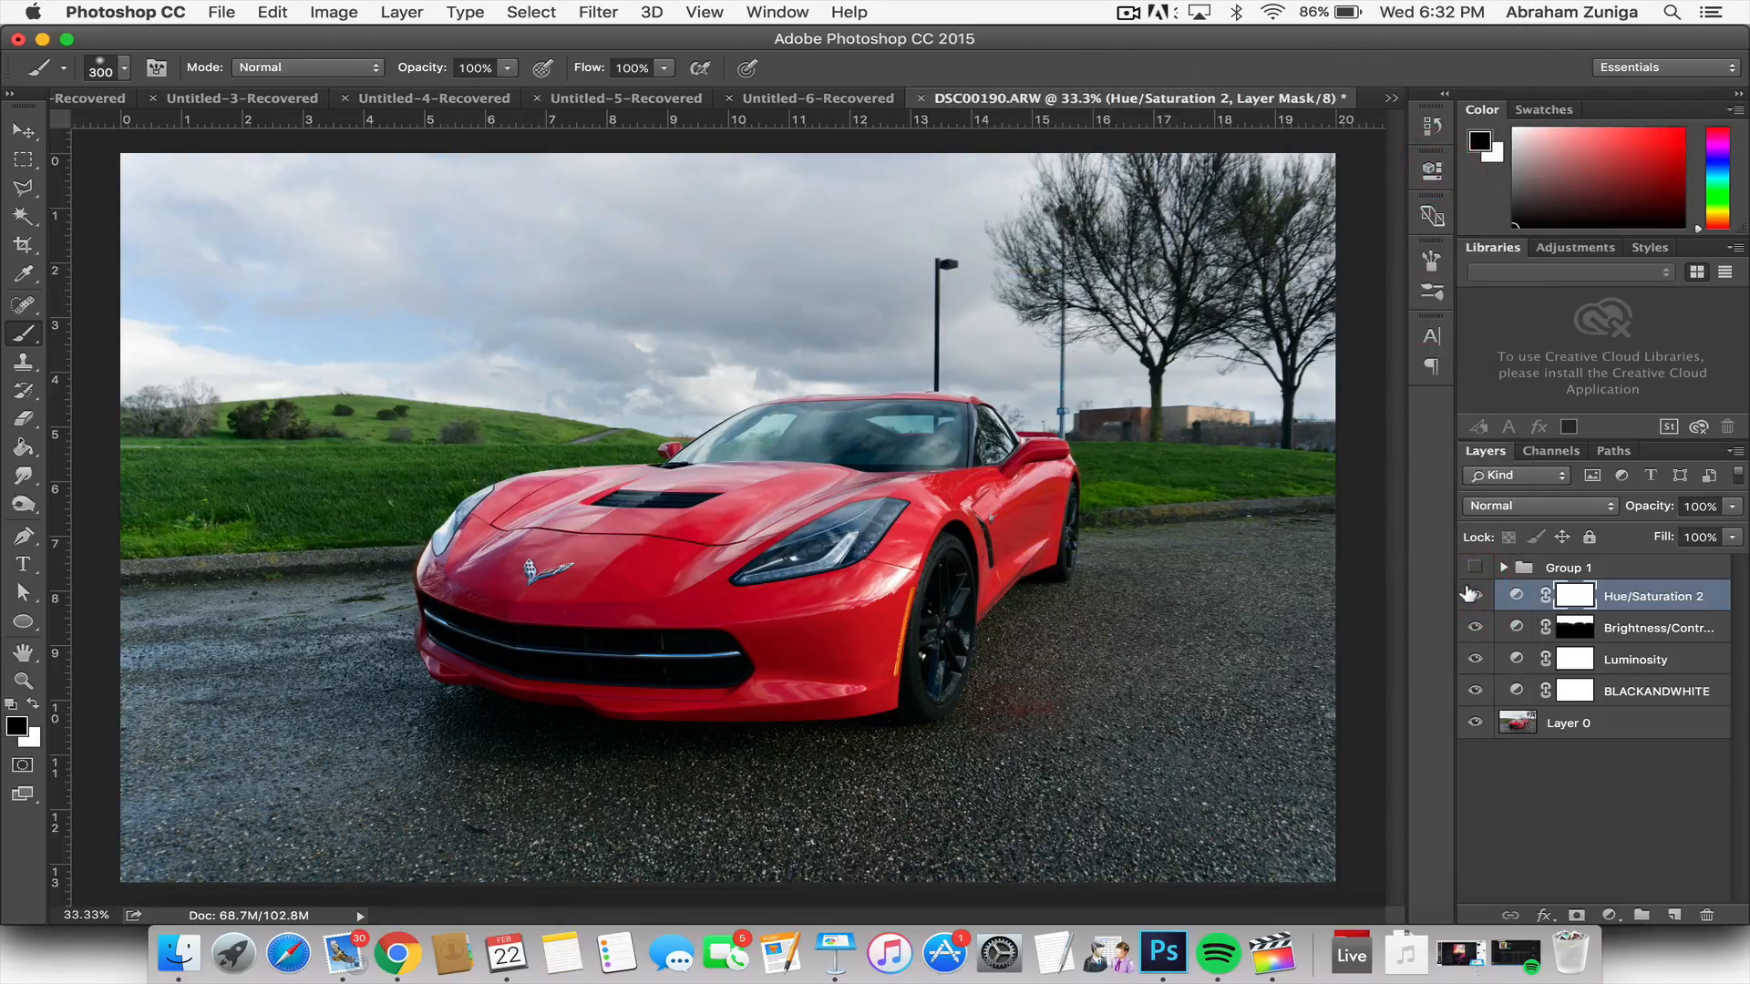
Step: Reduce the Hue/Saturation layer's saturation to +9 and compare the photo with the layer hidden and shown
click(1430, 173)
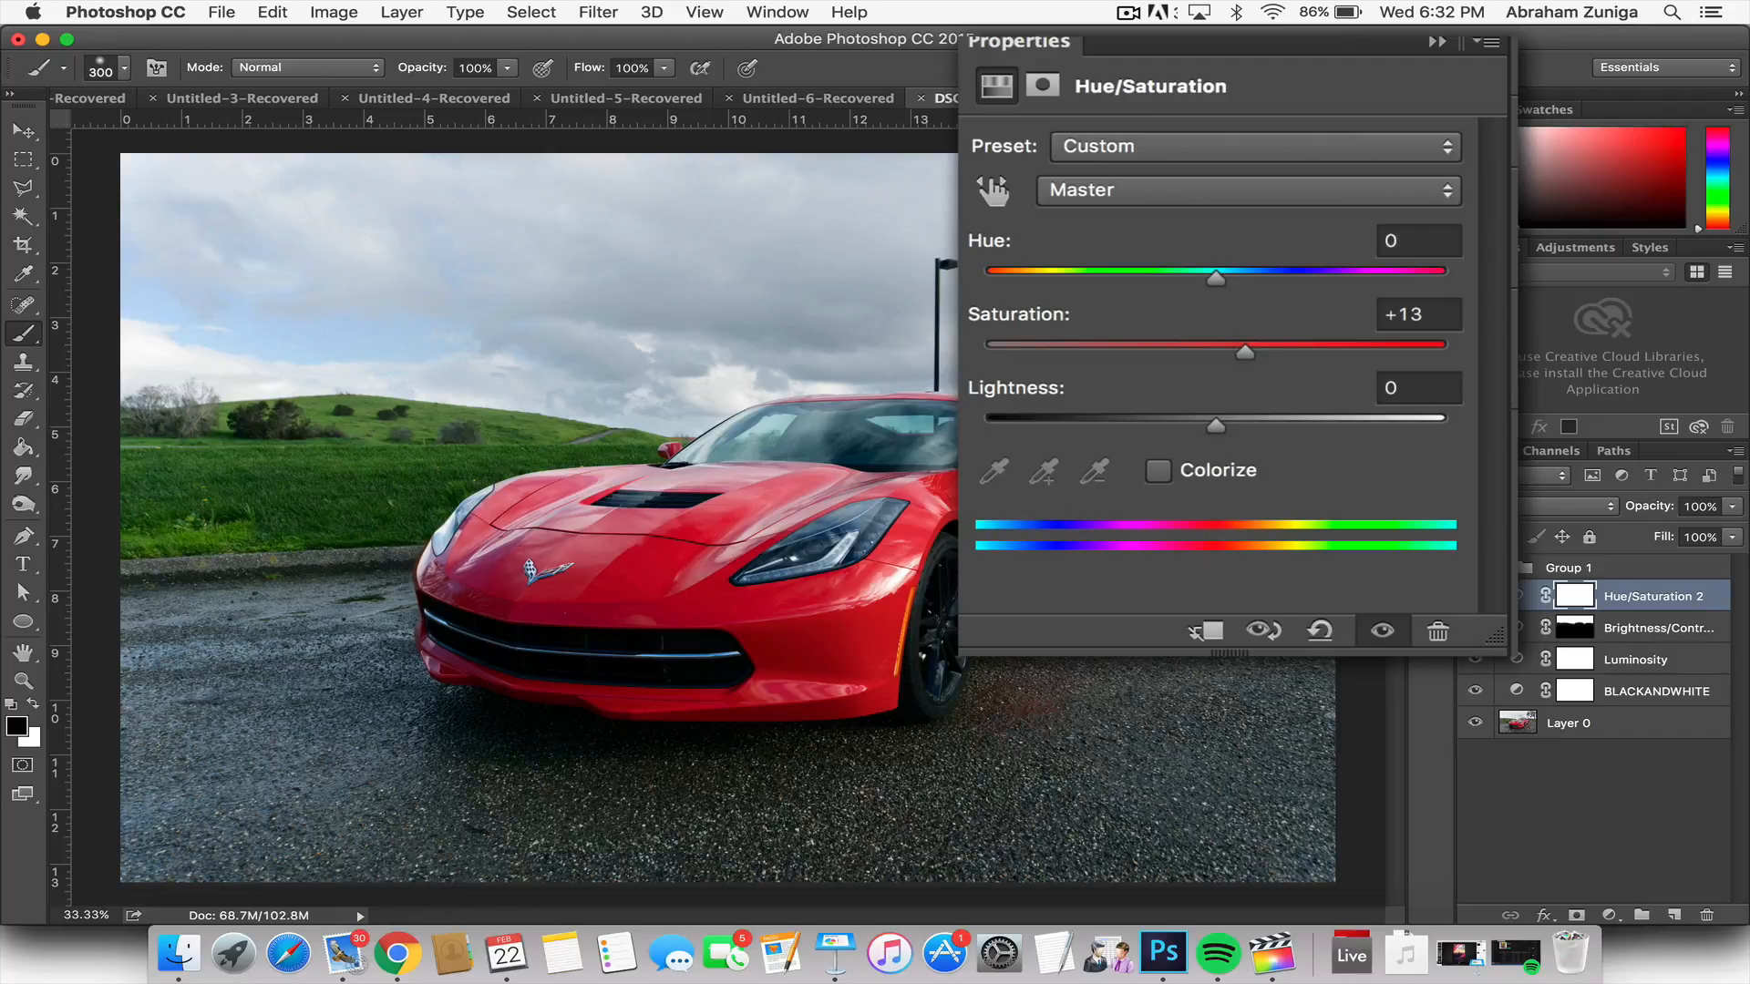
drag(1246, 354, 1236, 355)
click(1432, 170)
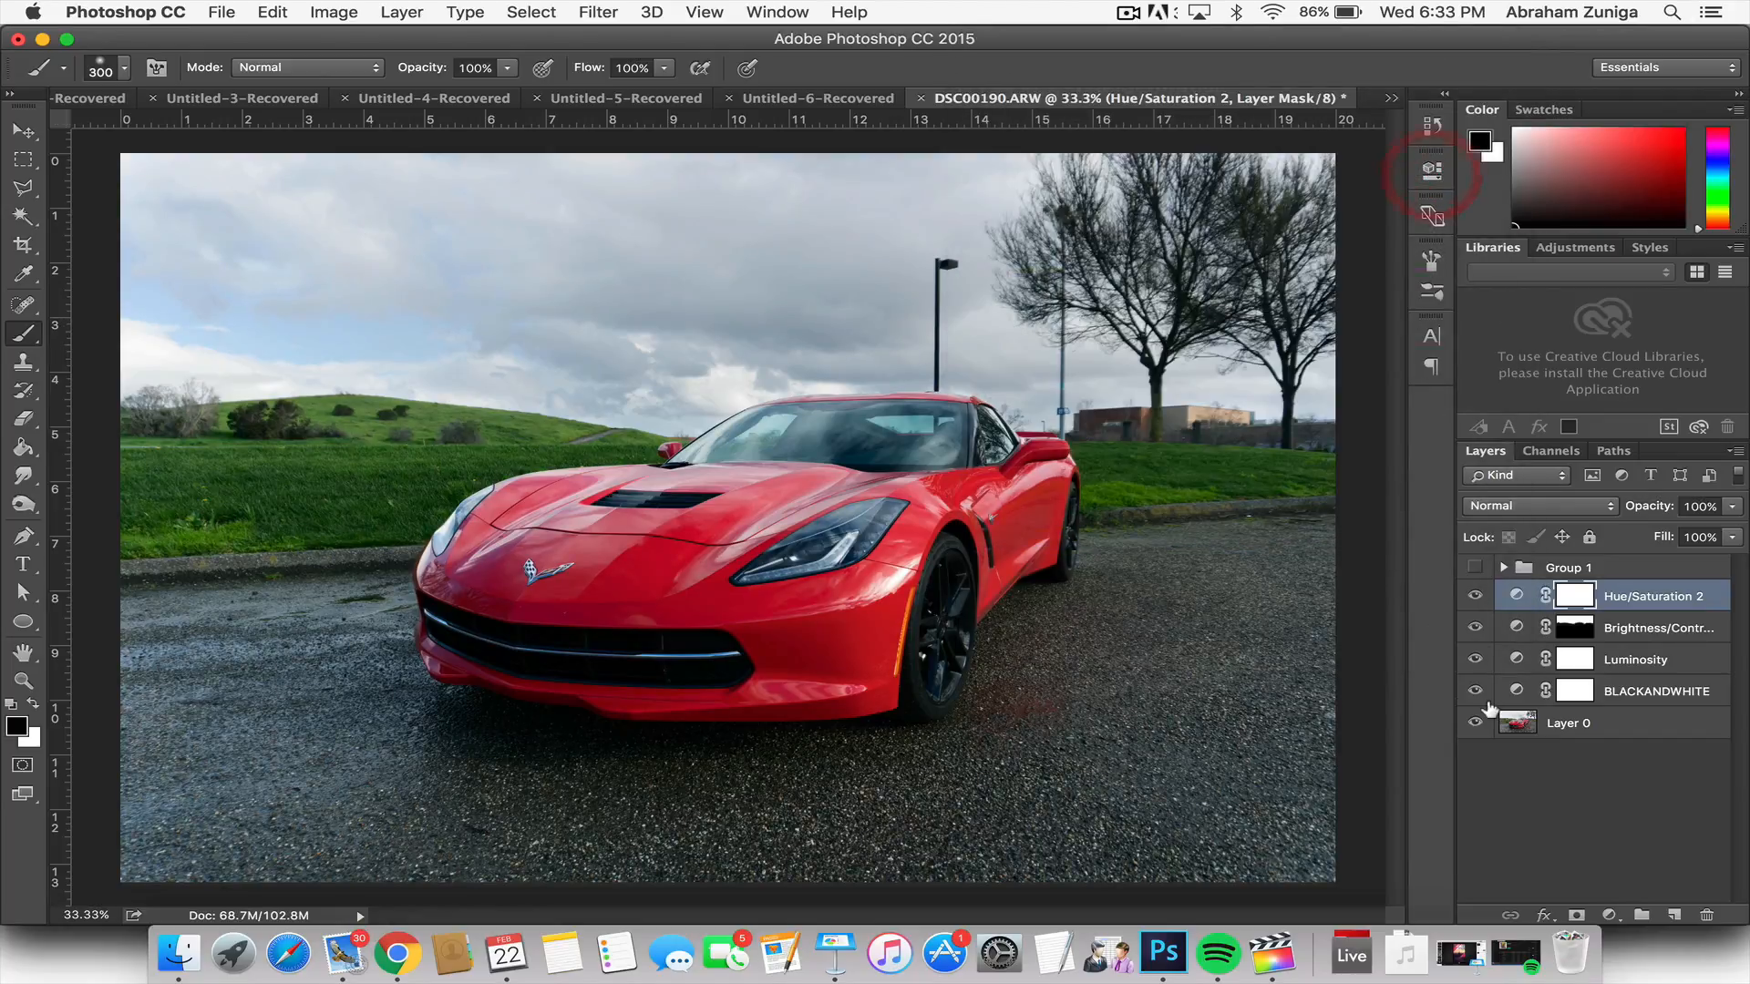
click(1470, 597)
click(1470, 597)
click(1471, 597)
click(1470, 597)
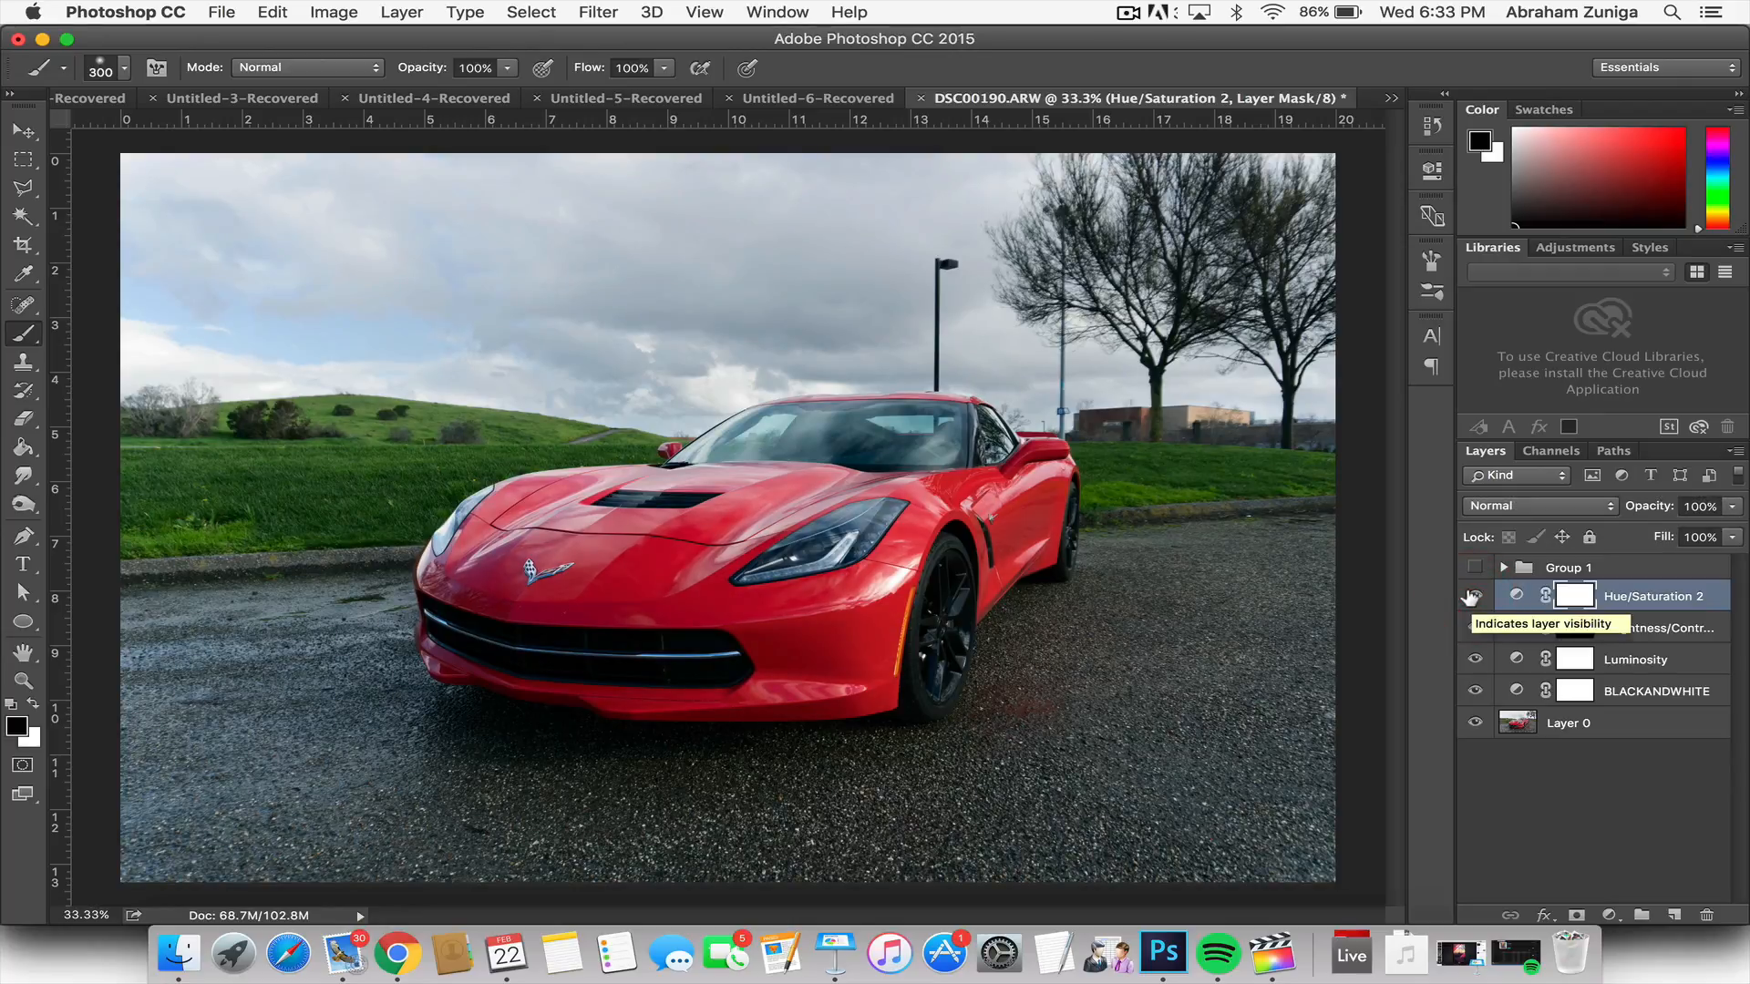
Step: Test the Hue/Saturation layer's saturation at +45, bring it back down to a subtle boost, and collapse its properties
click(1429, 173)
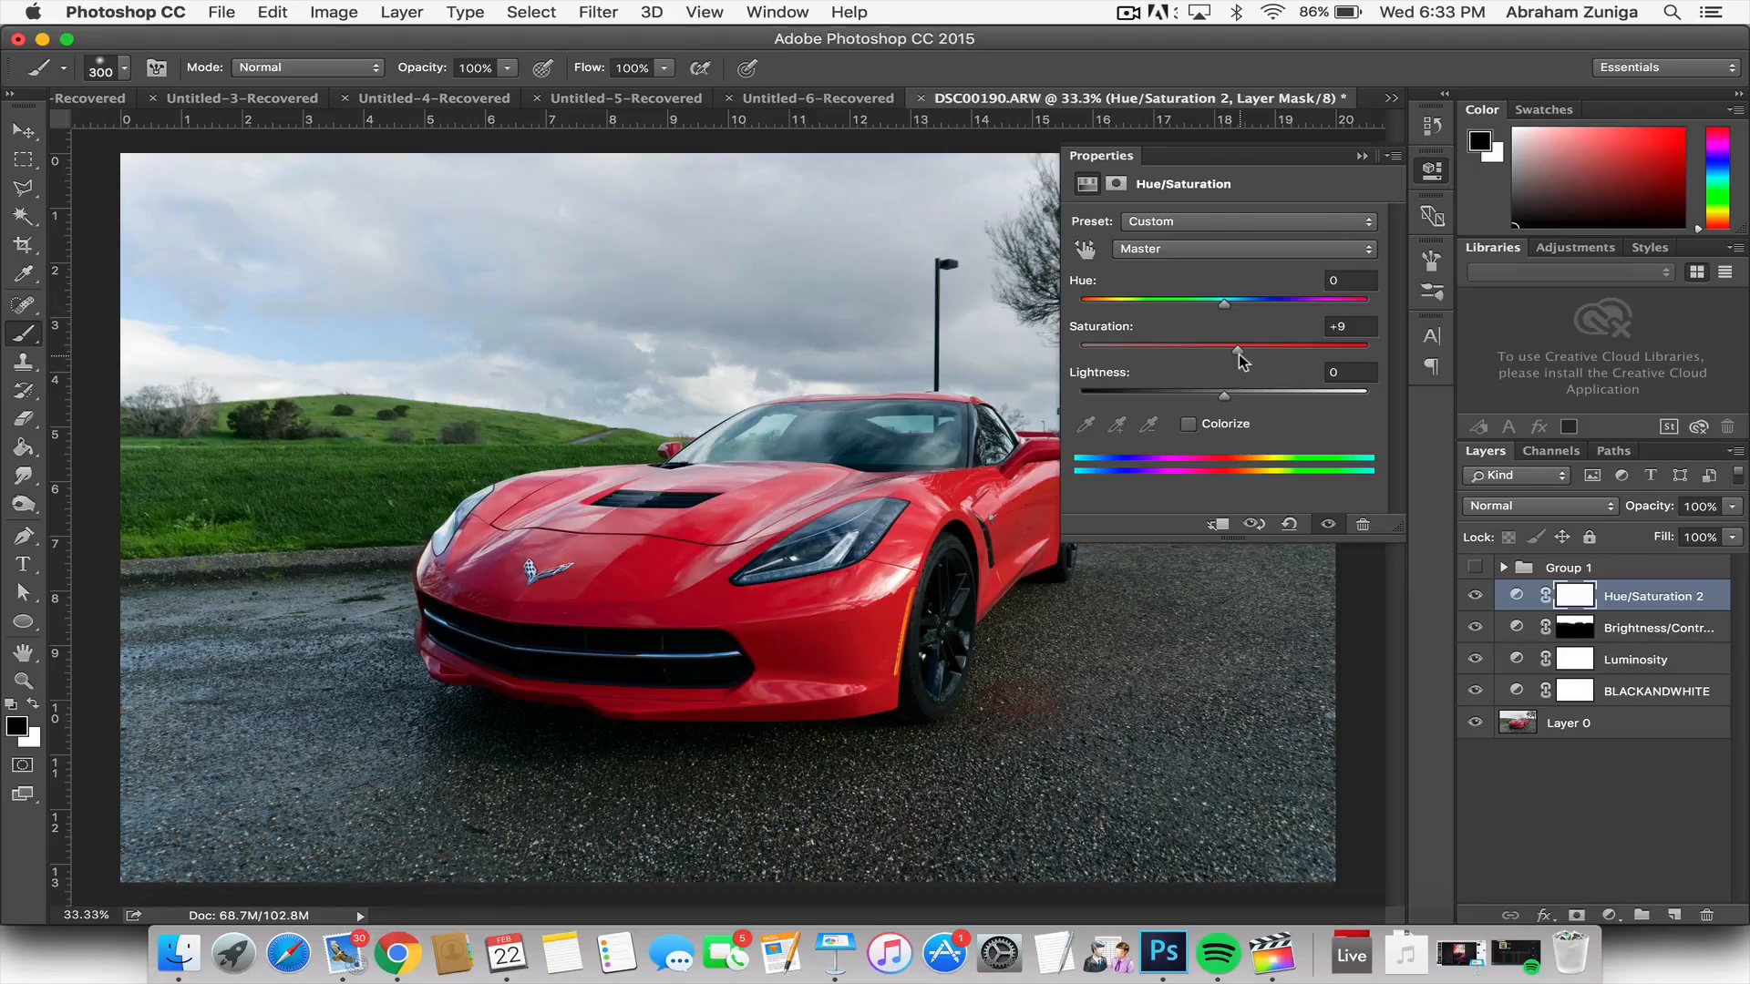
drag(1239, 353, 1288, 351)
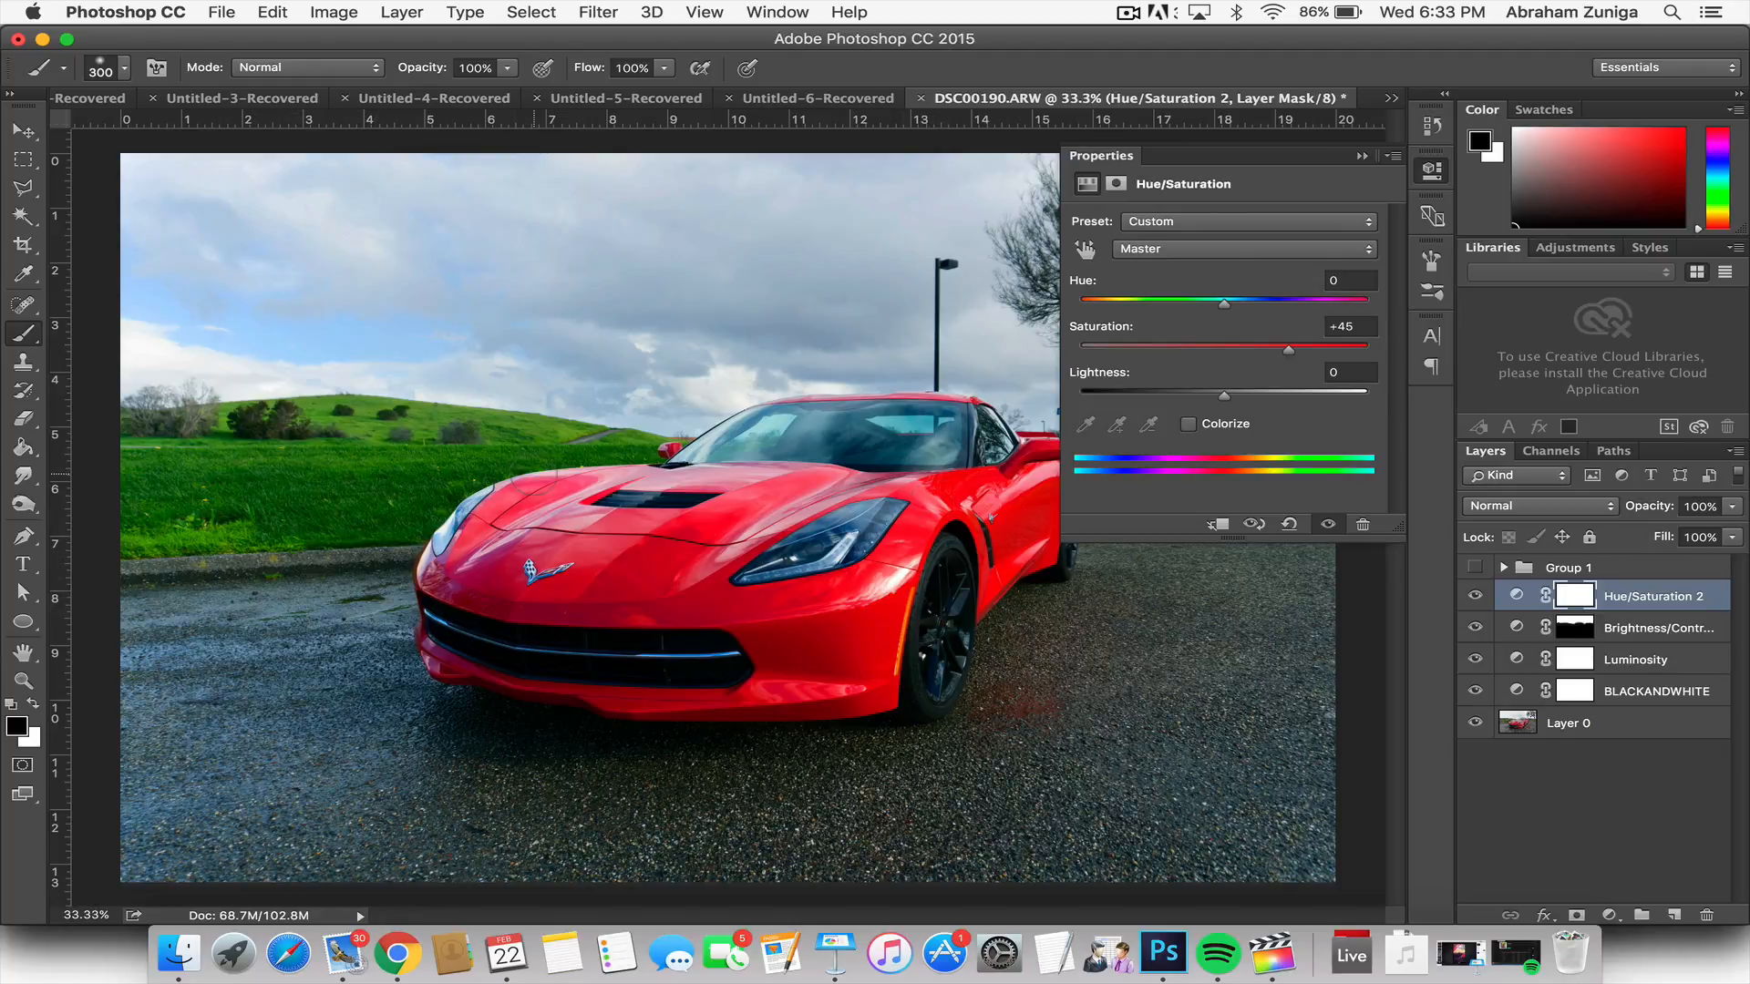
drag(1264, 356, 1235, 356)
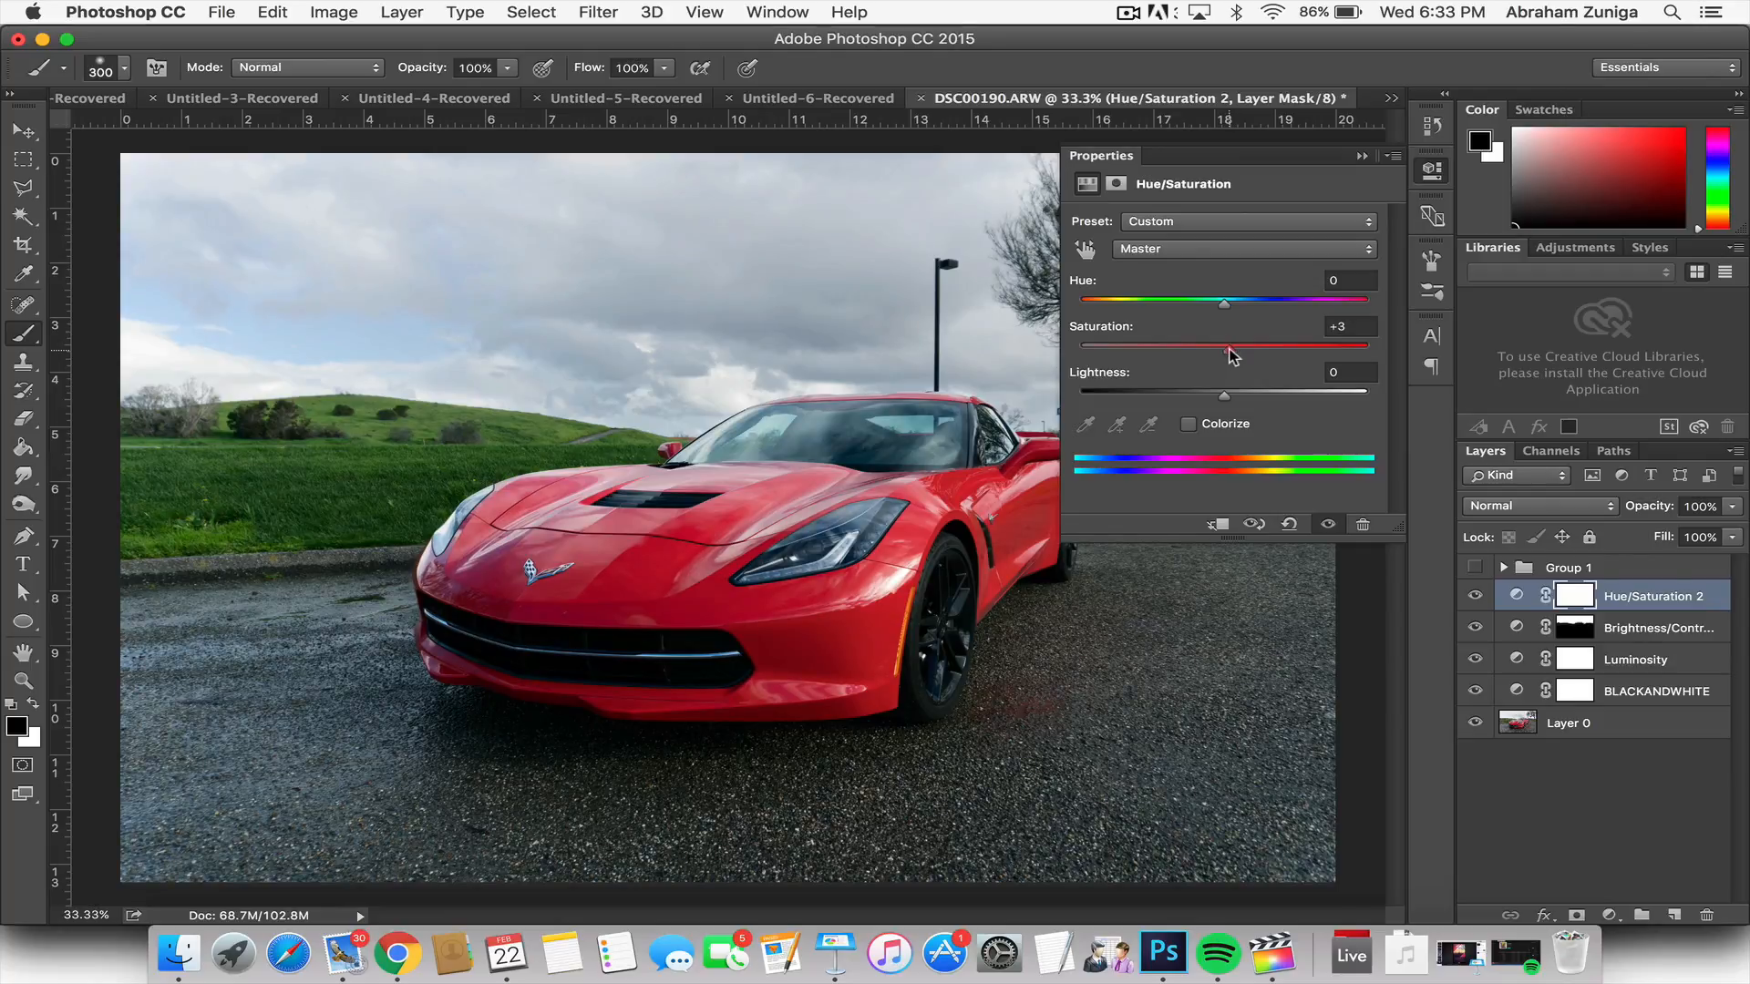
drag(1236, 354, 1239, 353)
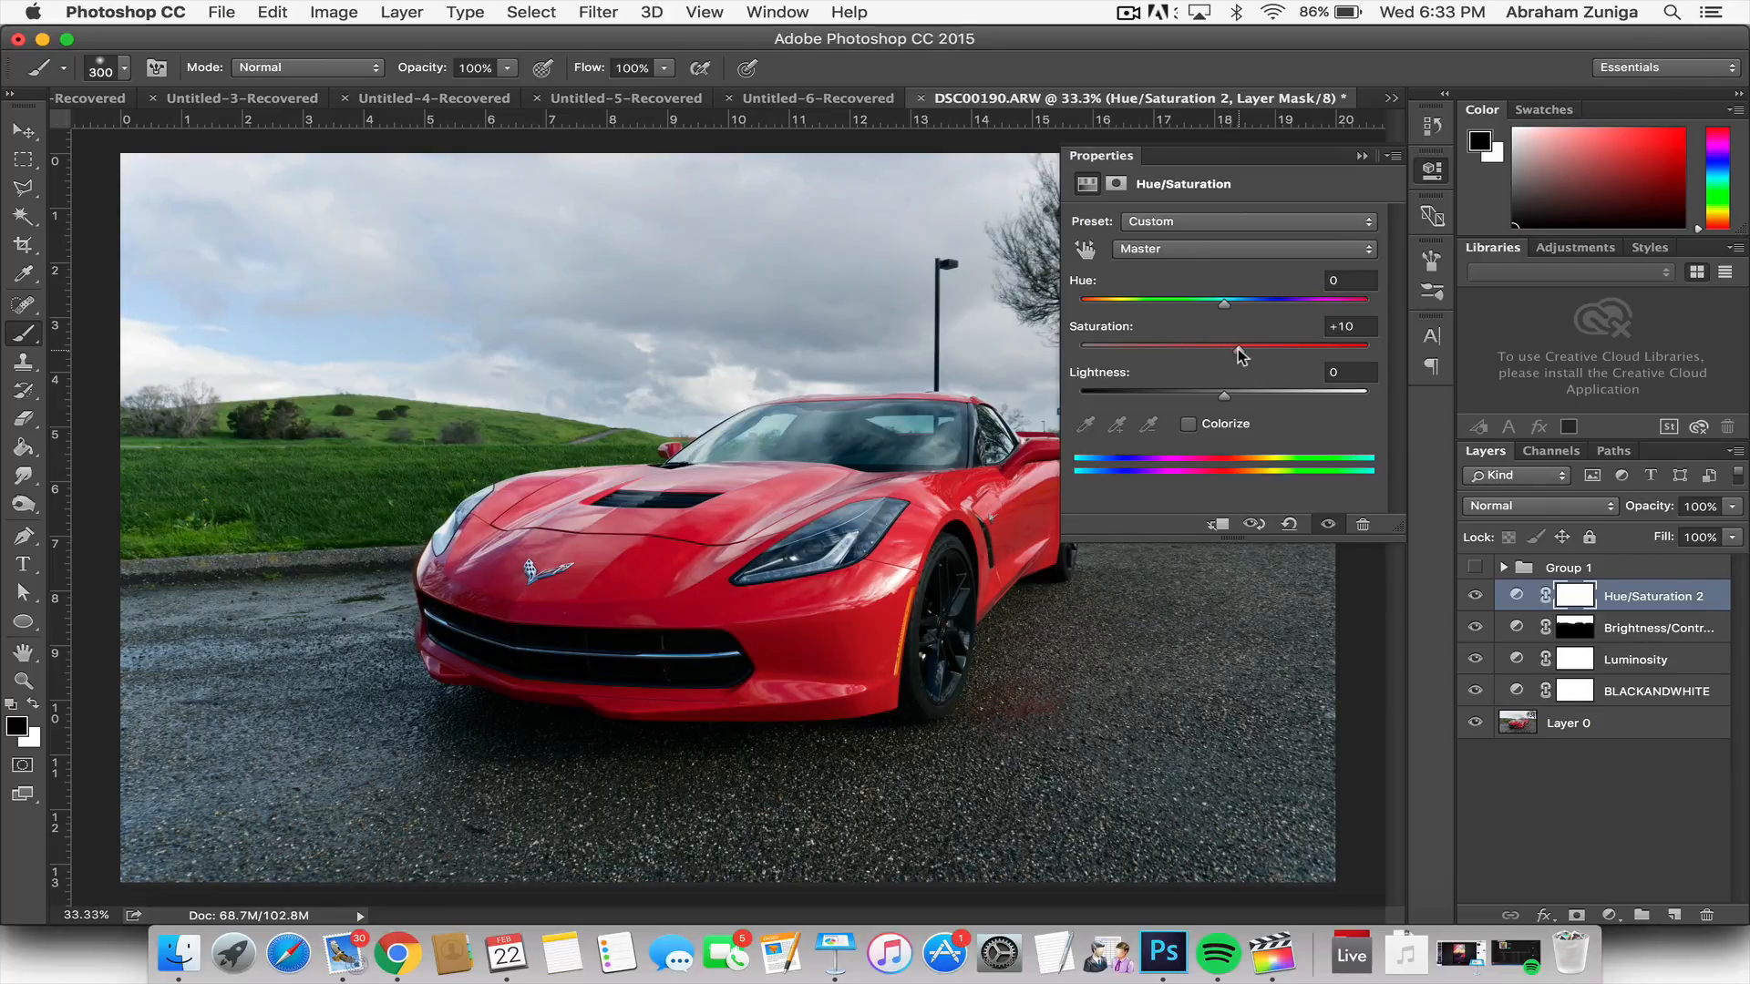
click(1433, 171)
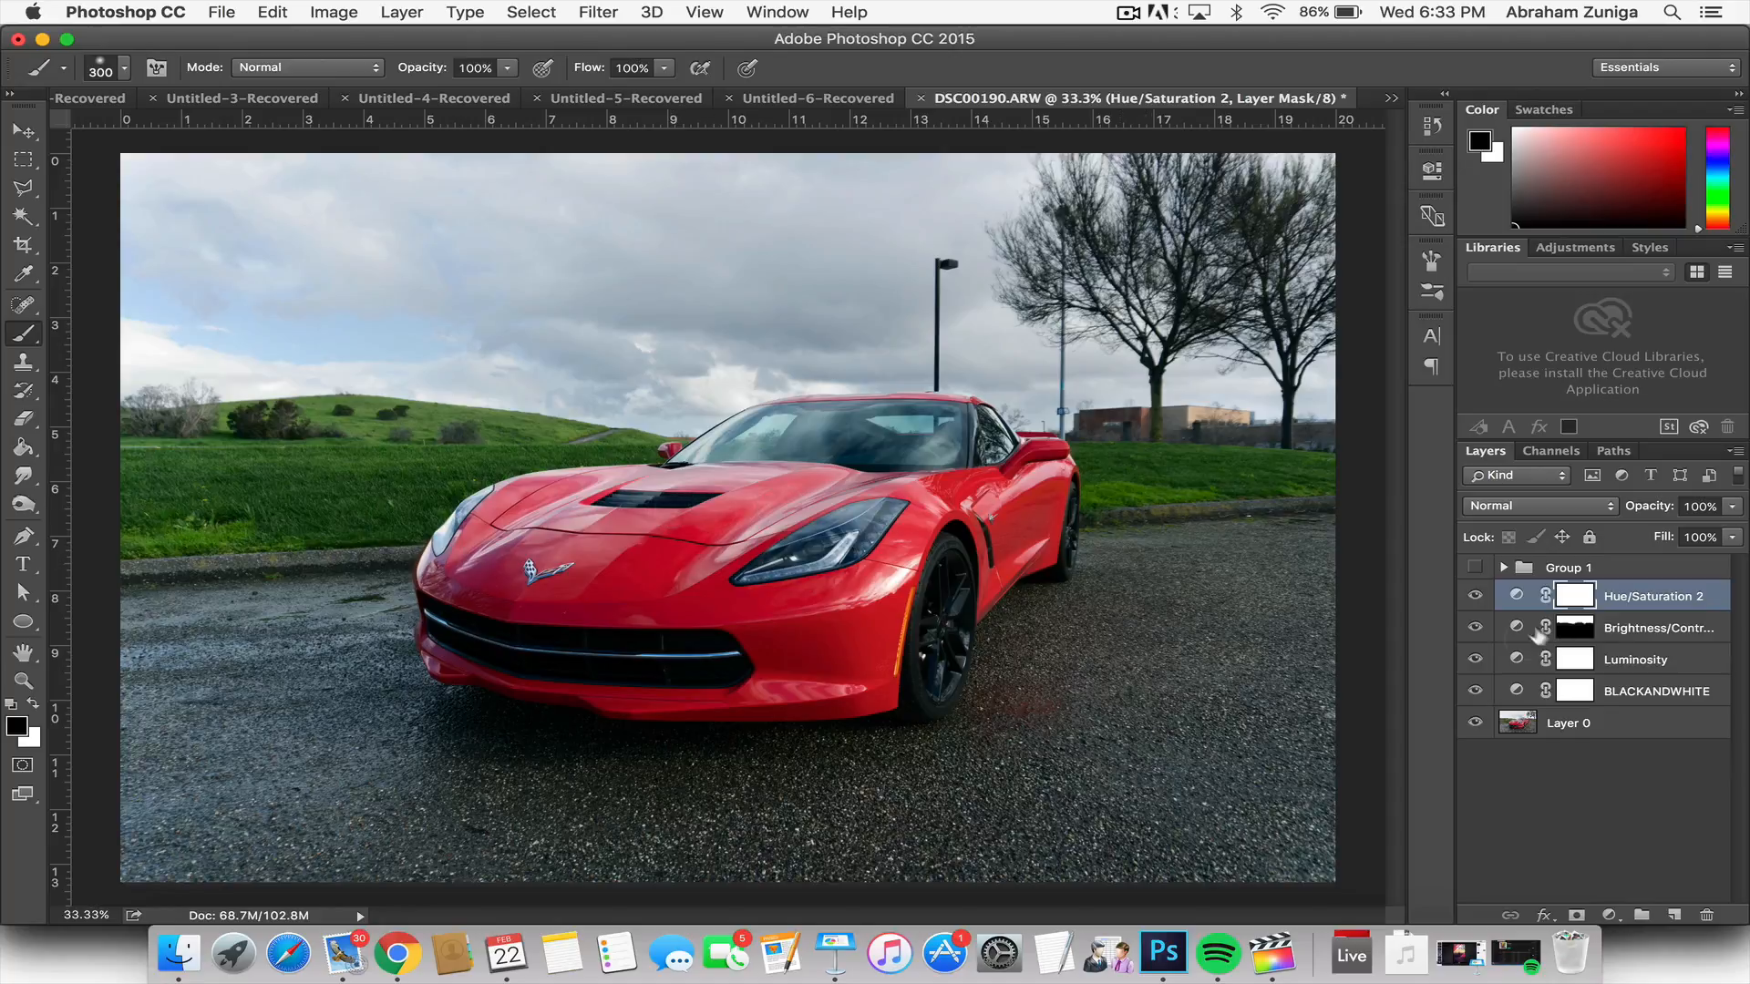
Step: Examine the subtle saturation boost on the car and grass by toggling the Hue/Saturation layer's visibility, leaving it shown
click(1474, 597)
click(1474, 596)
click(1474, 597)
click(1474, 597)
click(1473, 597)
click(1473, 598)
click(1474, 593)
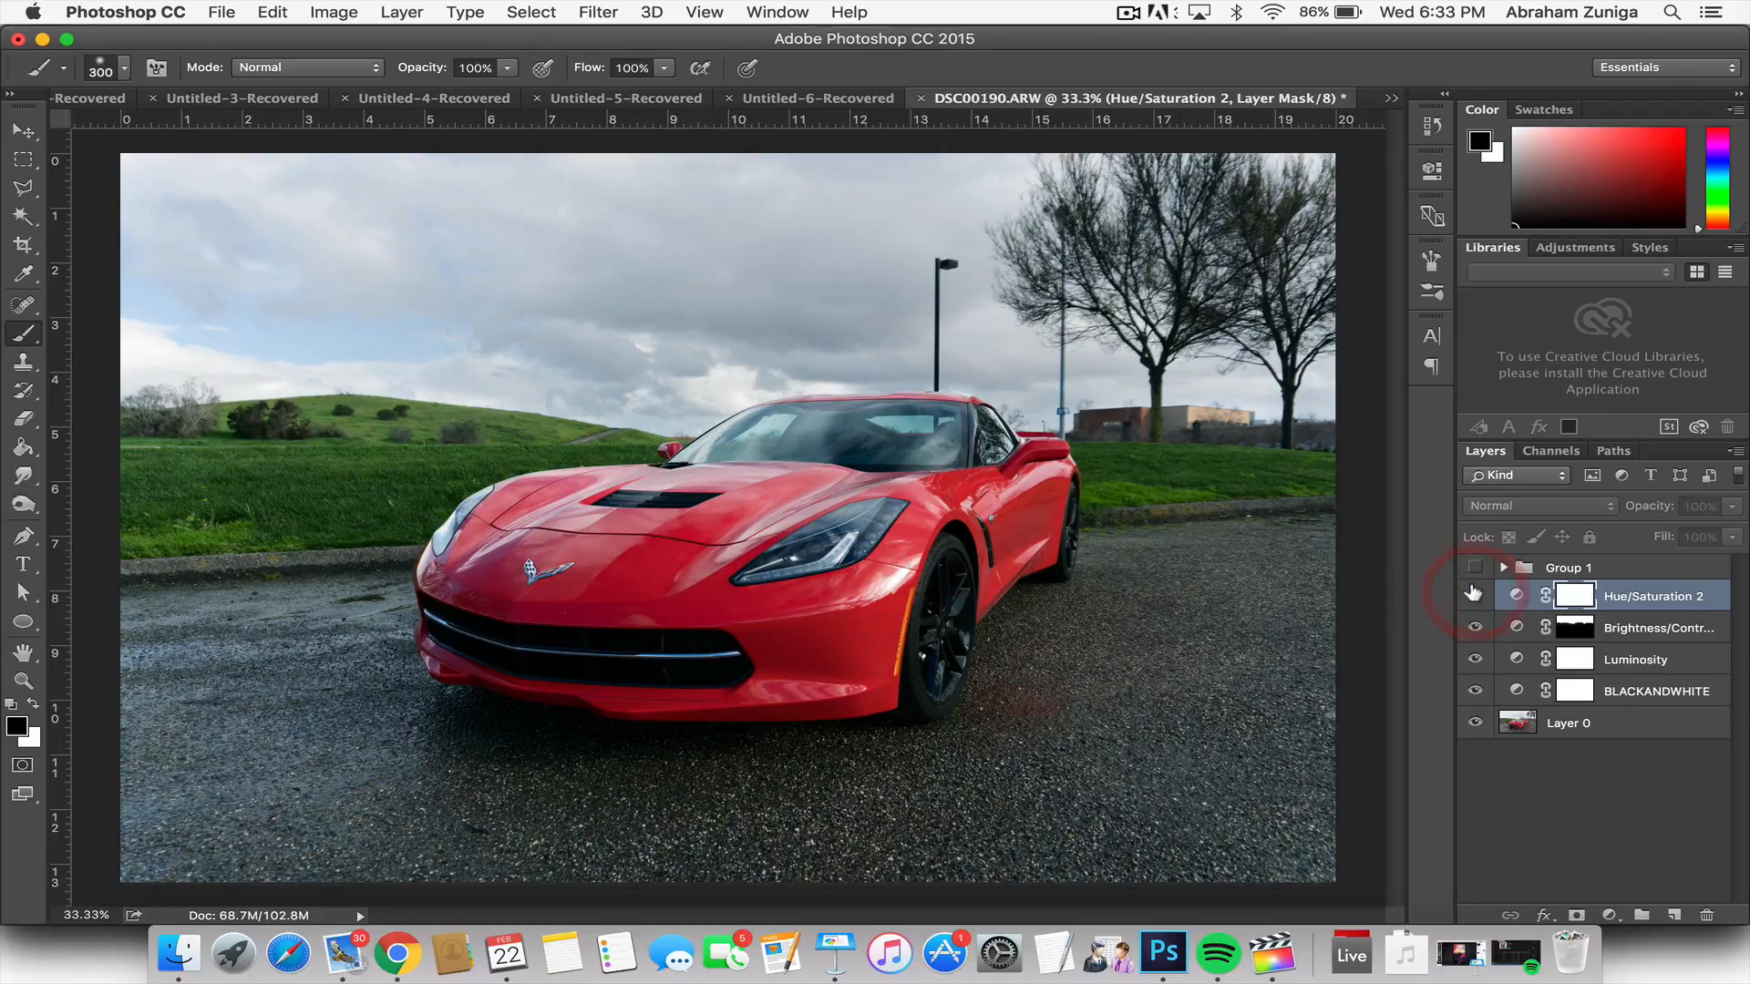
click(1474, 593)
click(1473, 593)
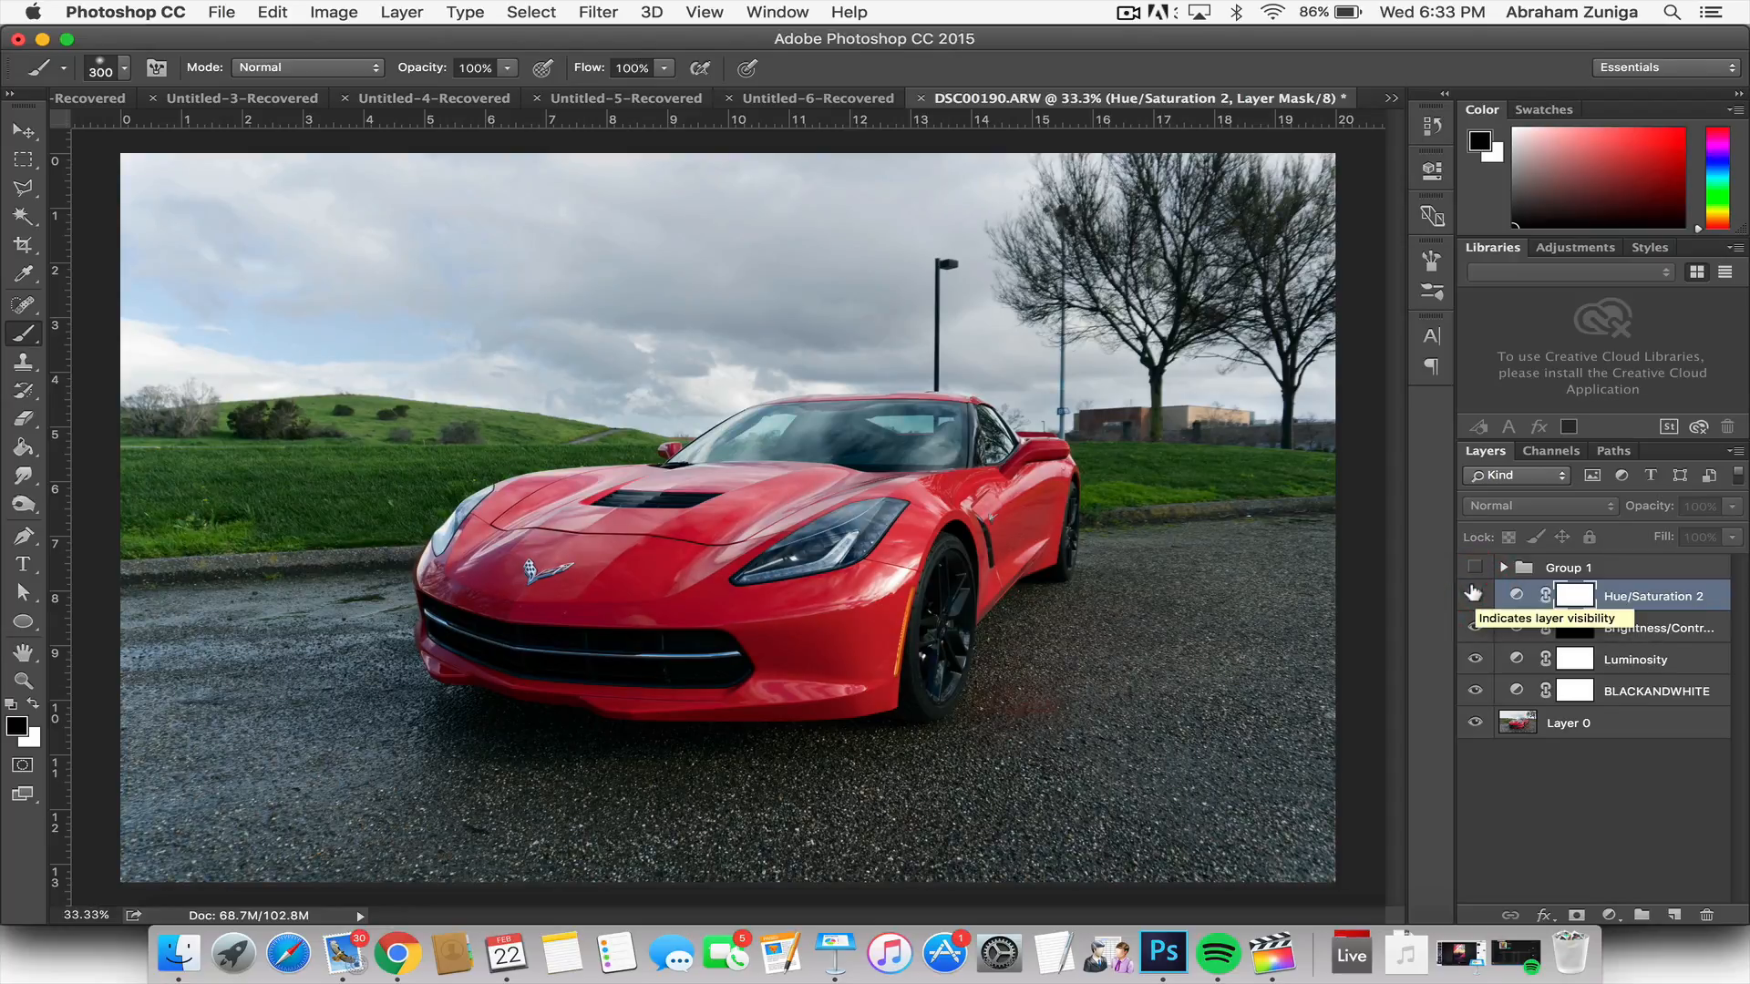
click(1474, 593)
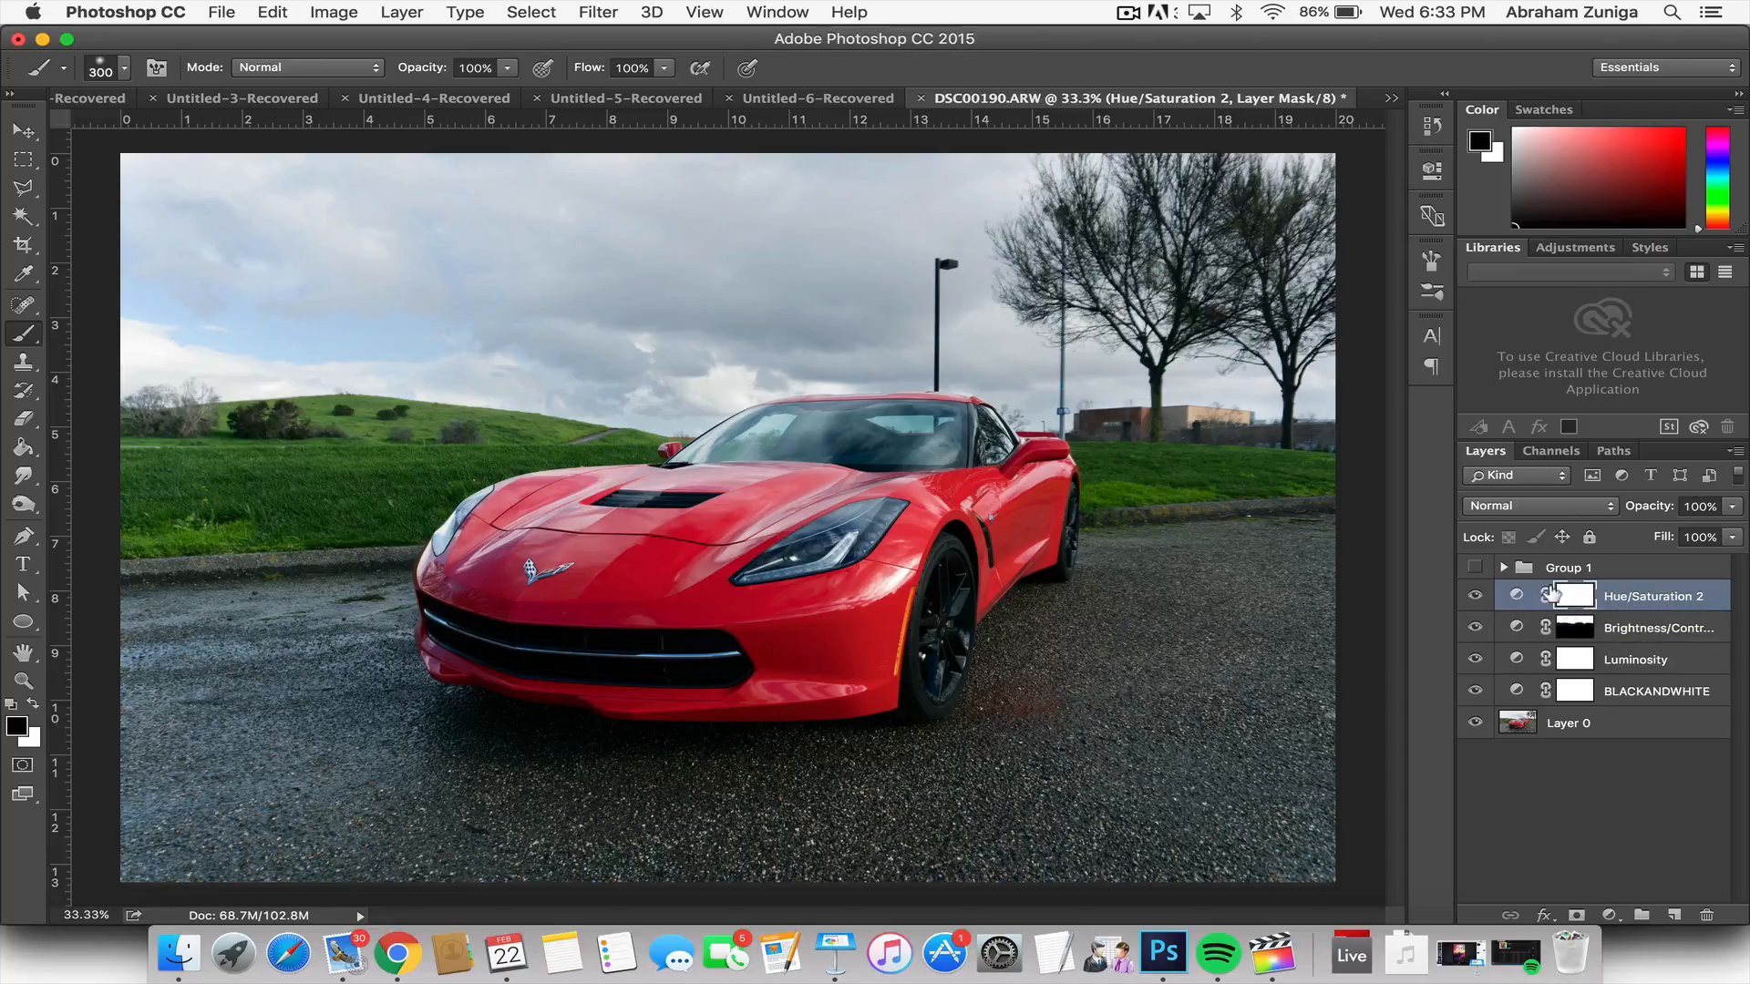
Step: Invert the Hue/Saturation mask to black and paint white over the grass and hill left of the car, using a smaller brush beside the car
key(super+i)
key(x)
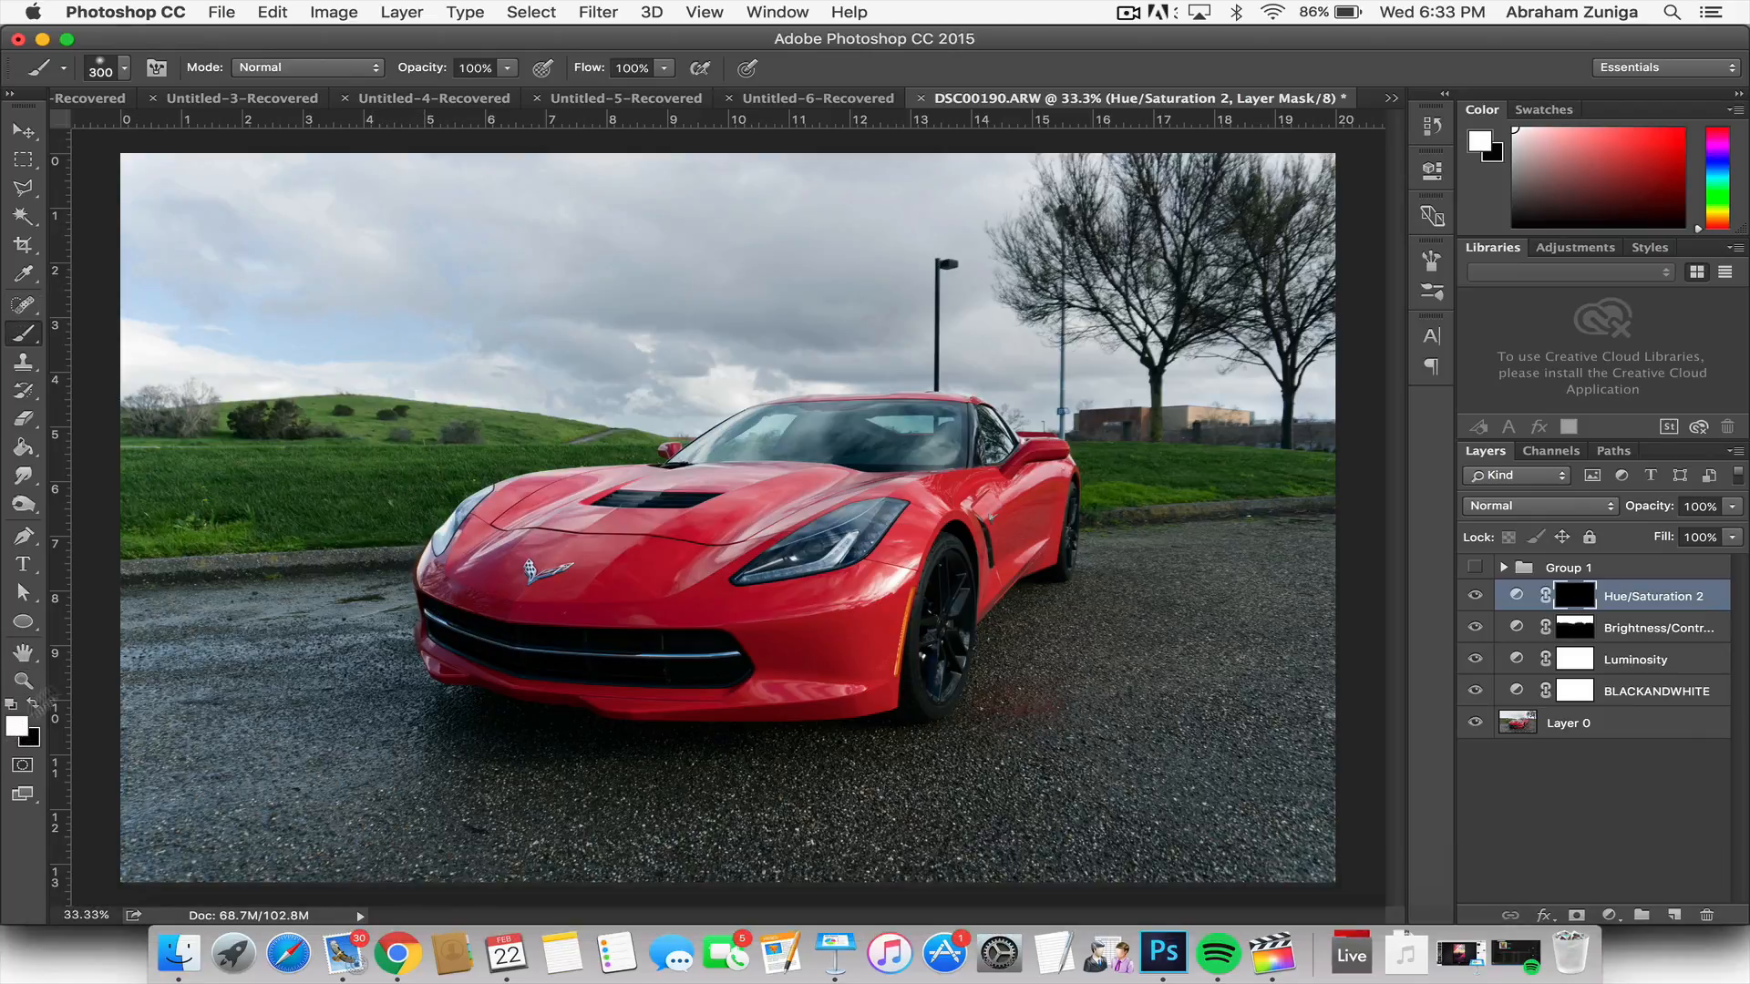
key(bracketright)
key(bracketright)
mouse_move(211, 511)
mouse_down()
mouse_move(144, 521)
mouse_move(136, 443)
mouse_up()
key(bracketleft)
key(bracketleft)
key(bracketleft)
drag(490, 449, 584, 446)
Step: Paint white on the Hue/Saturation mask over the grass strip behind the car's right side with a 400 px brush
key(bracketright)
key(bracketright)
key(bracketright)
key(bracketright)
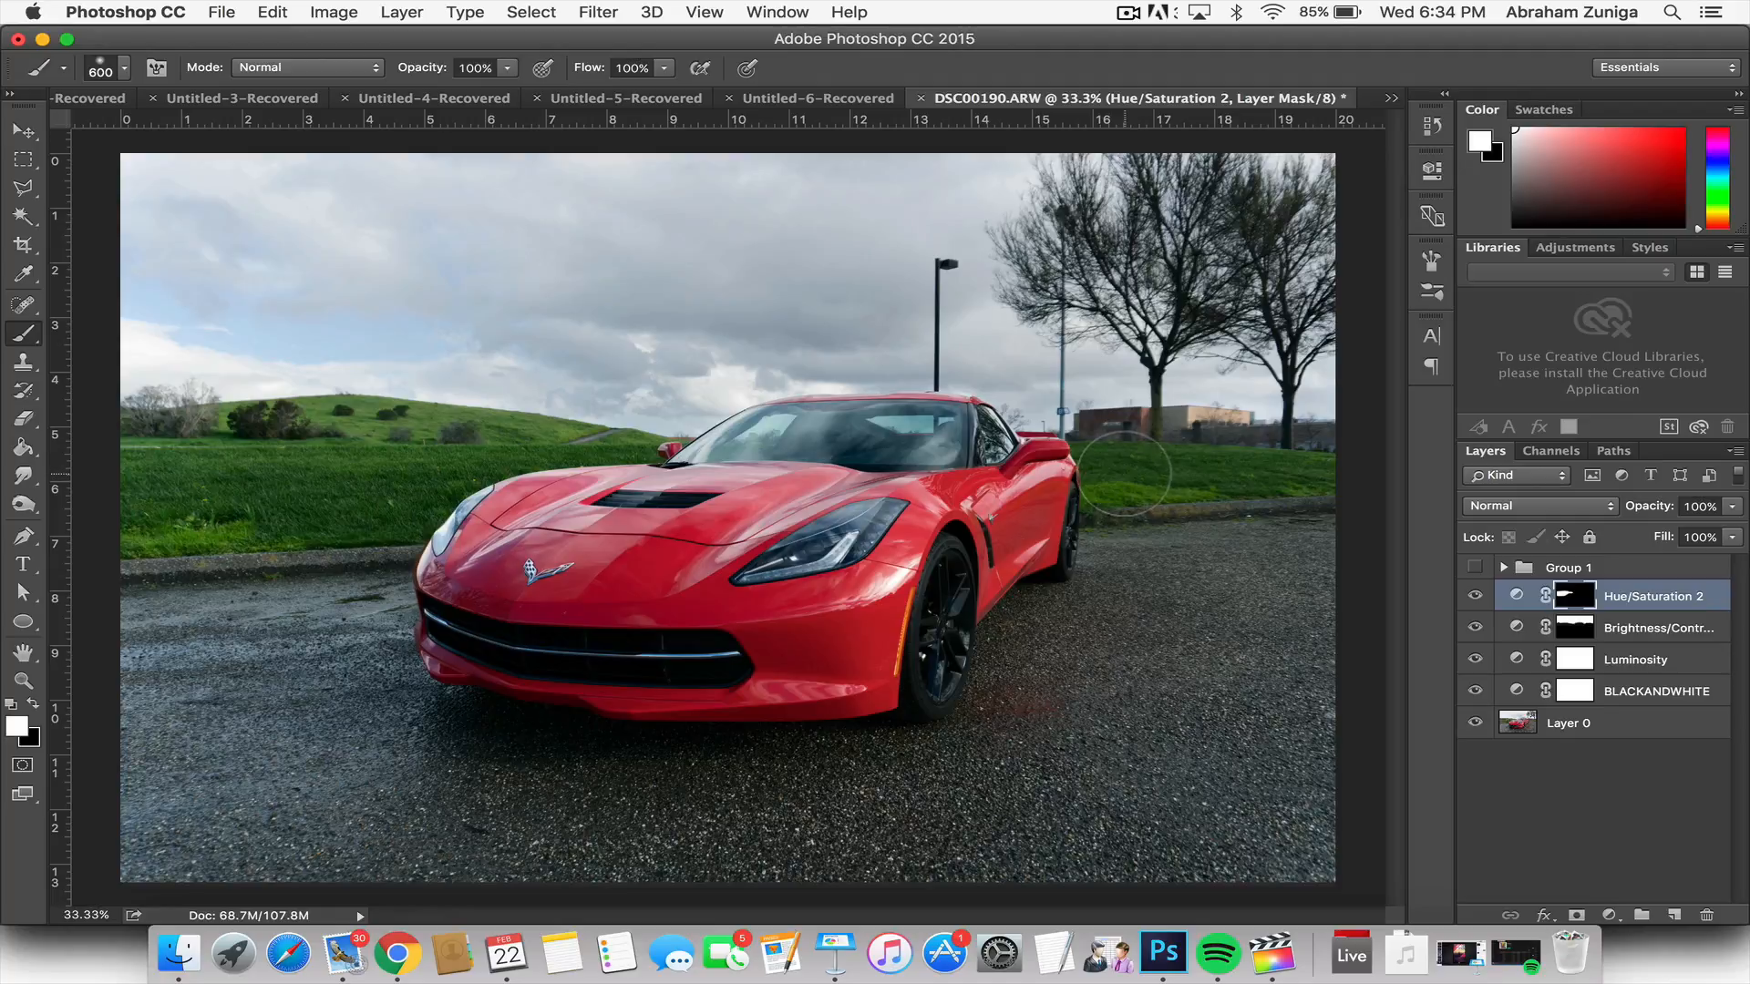
key(bracketleft)
key(bracketleft)
mouse_move(1251, 467)
mouse_down()
mouse_move(1322, 470)
mouse_move(1119, 456)
mouse_up()
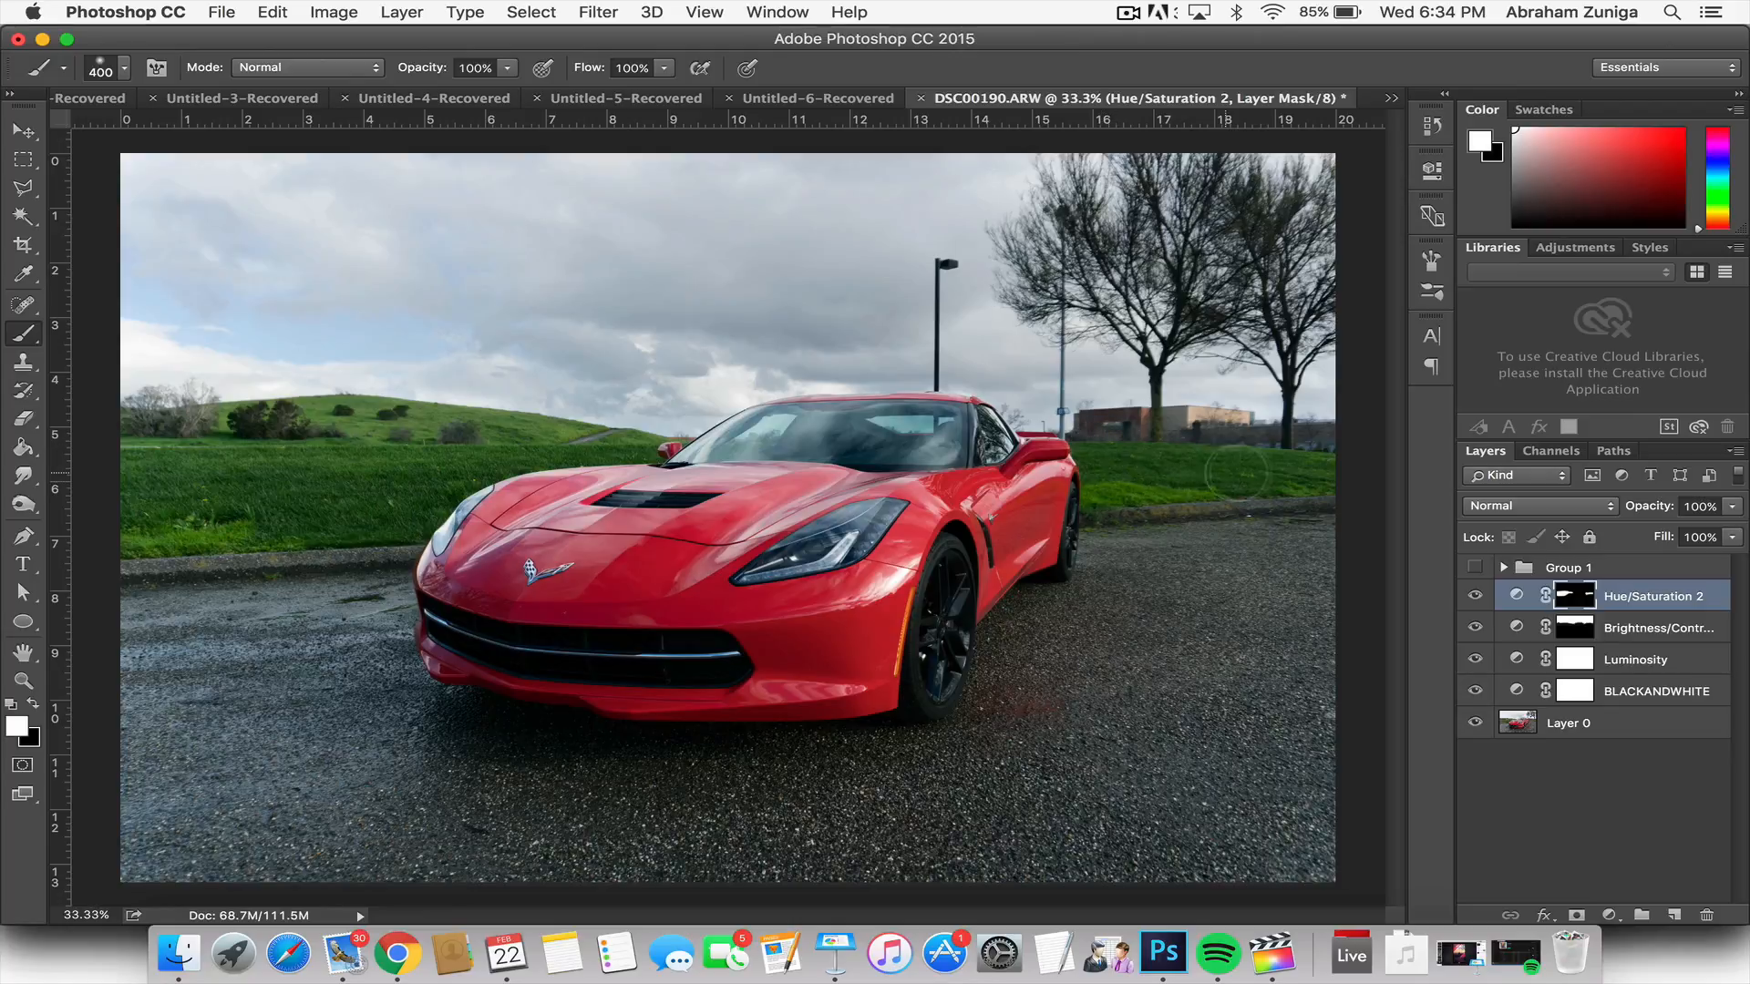
Step: Compare the grass with and without the masked saturation boost by toggling the Hue/Saturation layer's visibility
click(1467, 594)
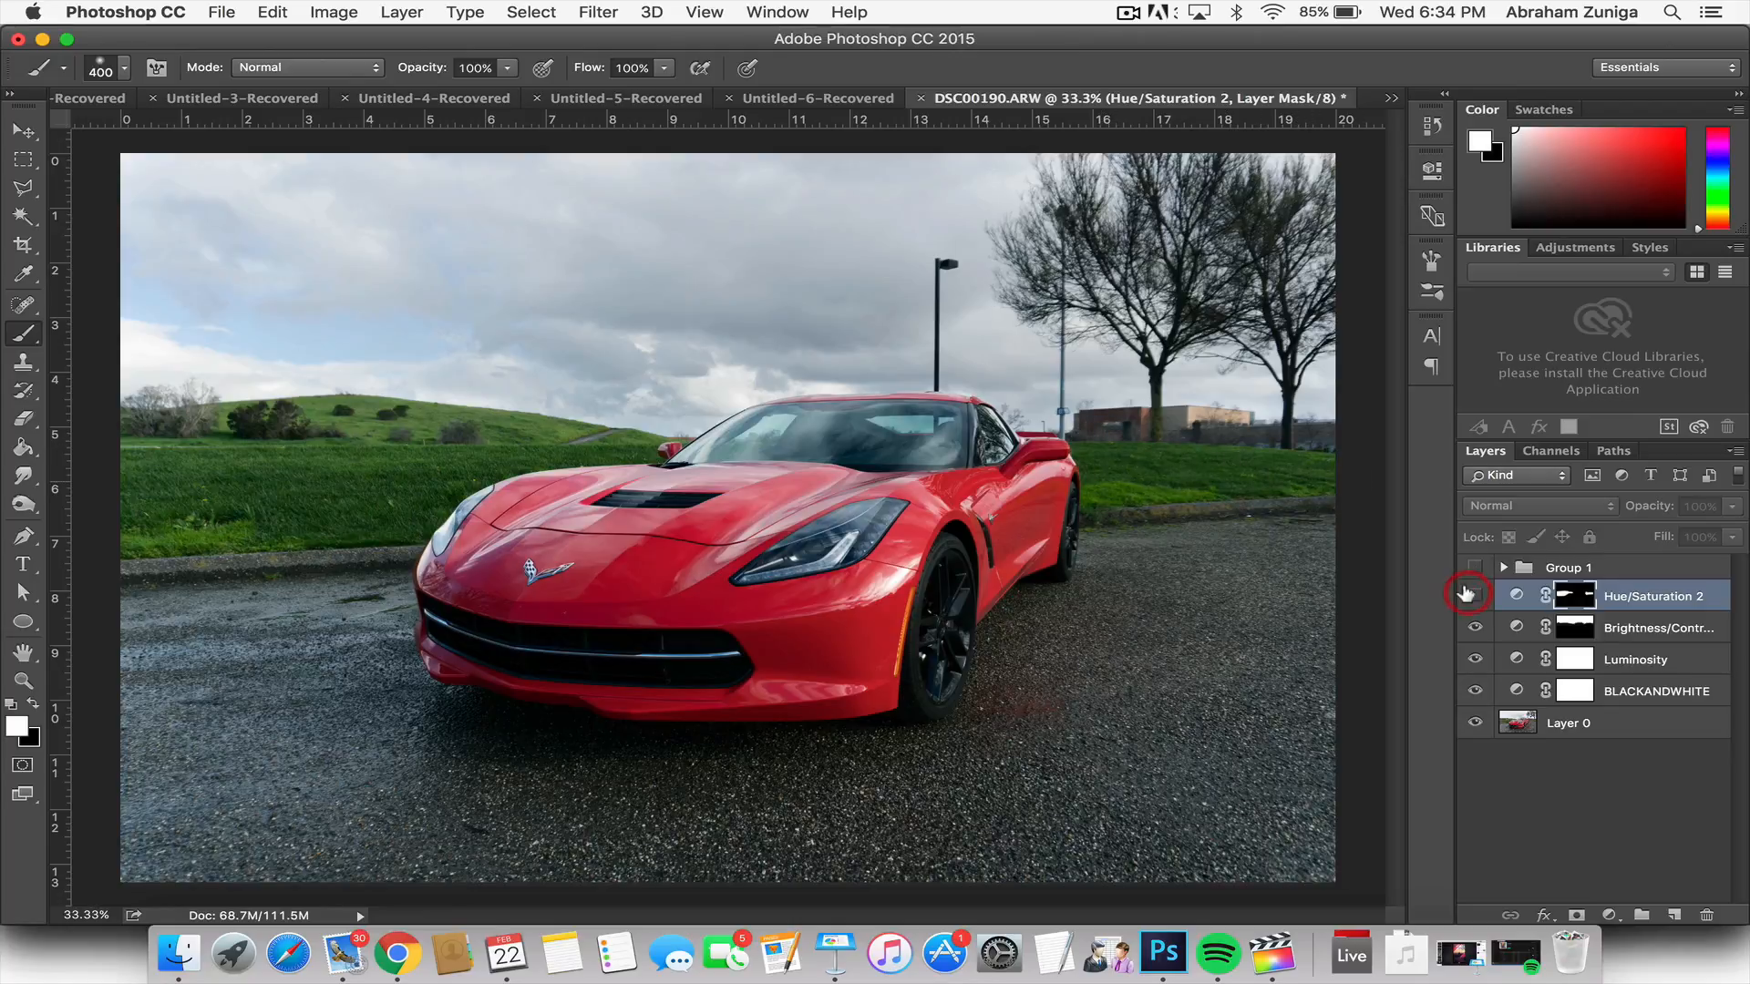
click(1467, 595)
click(1467, 594)
click(1467, 594)
click(1468, 594)
click(1467, 595)
click(1467, 594)
click(1467, 594)
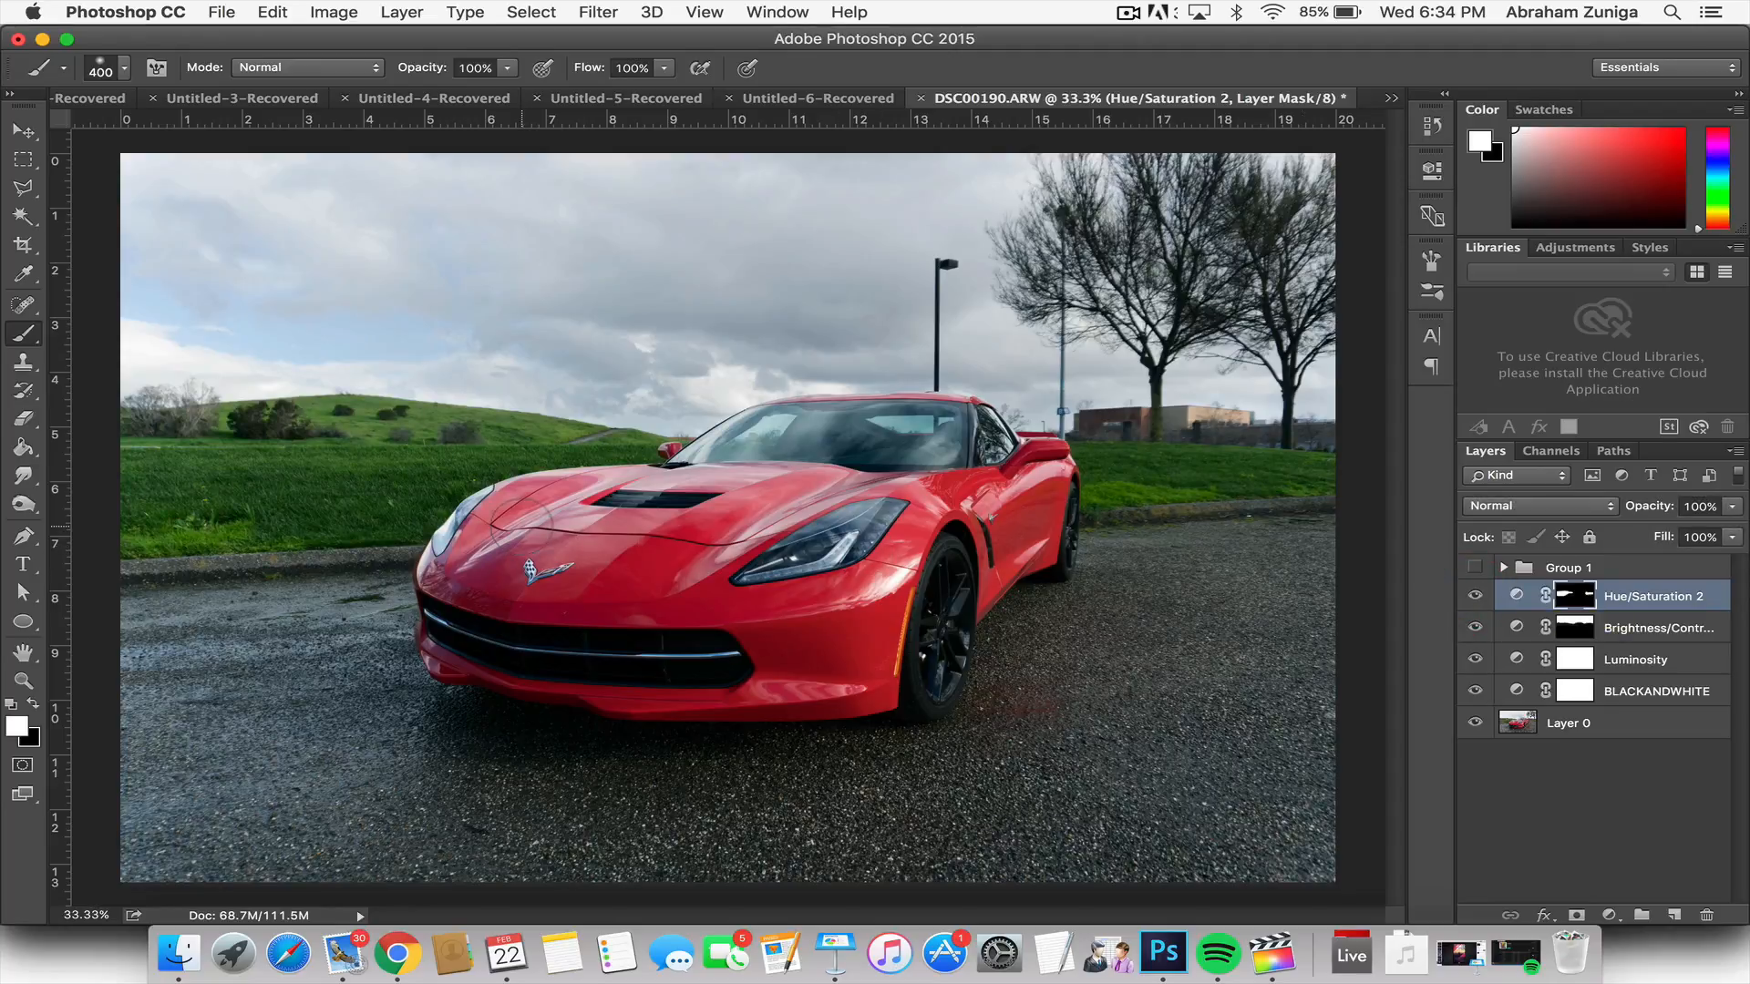
Step: Switch the foreground colour to black, add a second Hue/Saturation adjustment layer on top of the first, and set its saturation to 5
key(x)
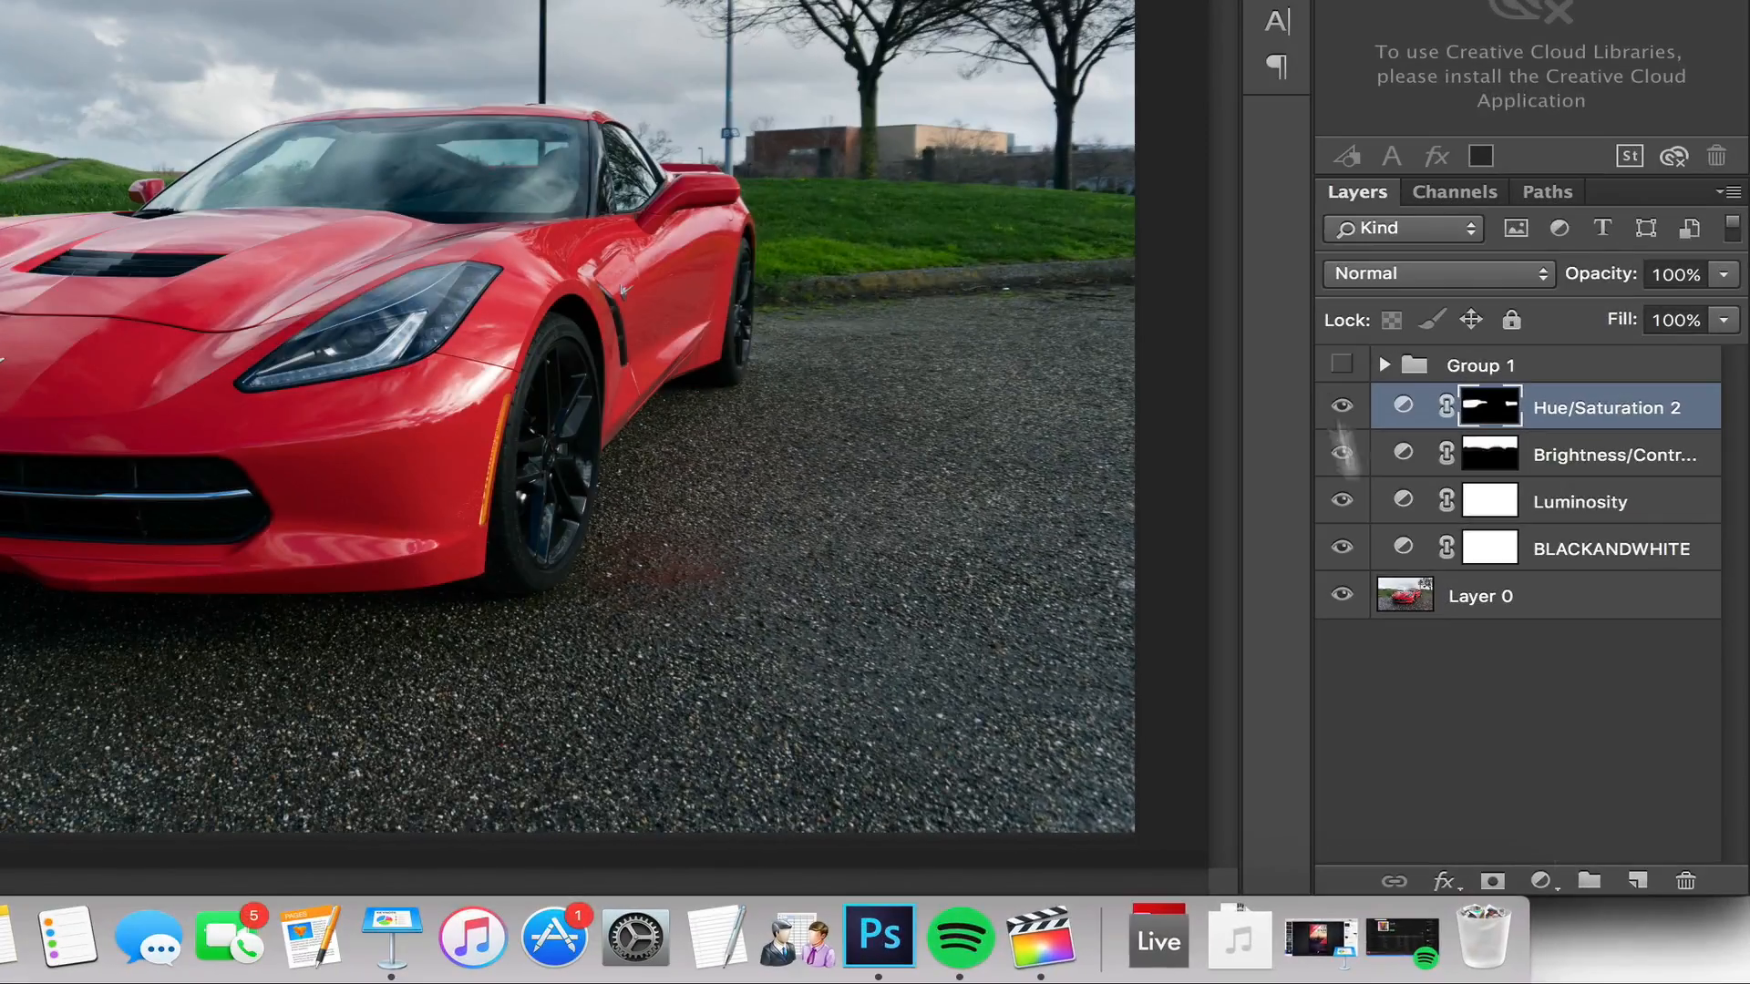
click(1609, 916)
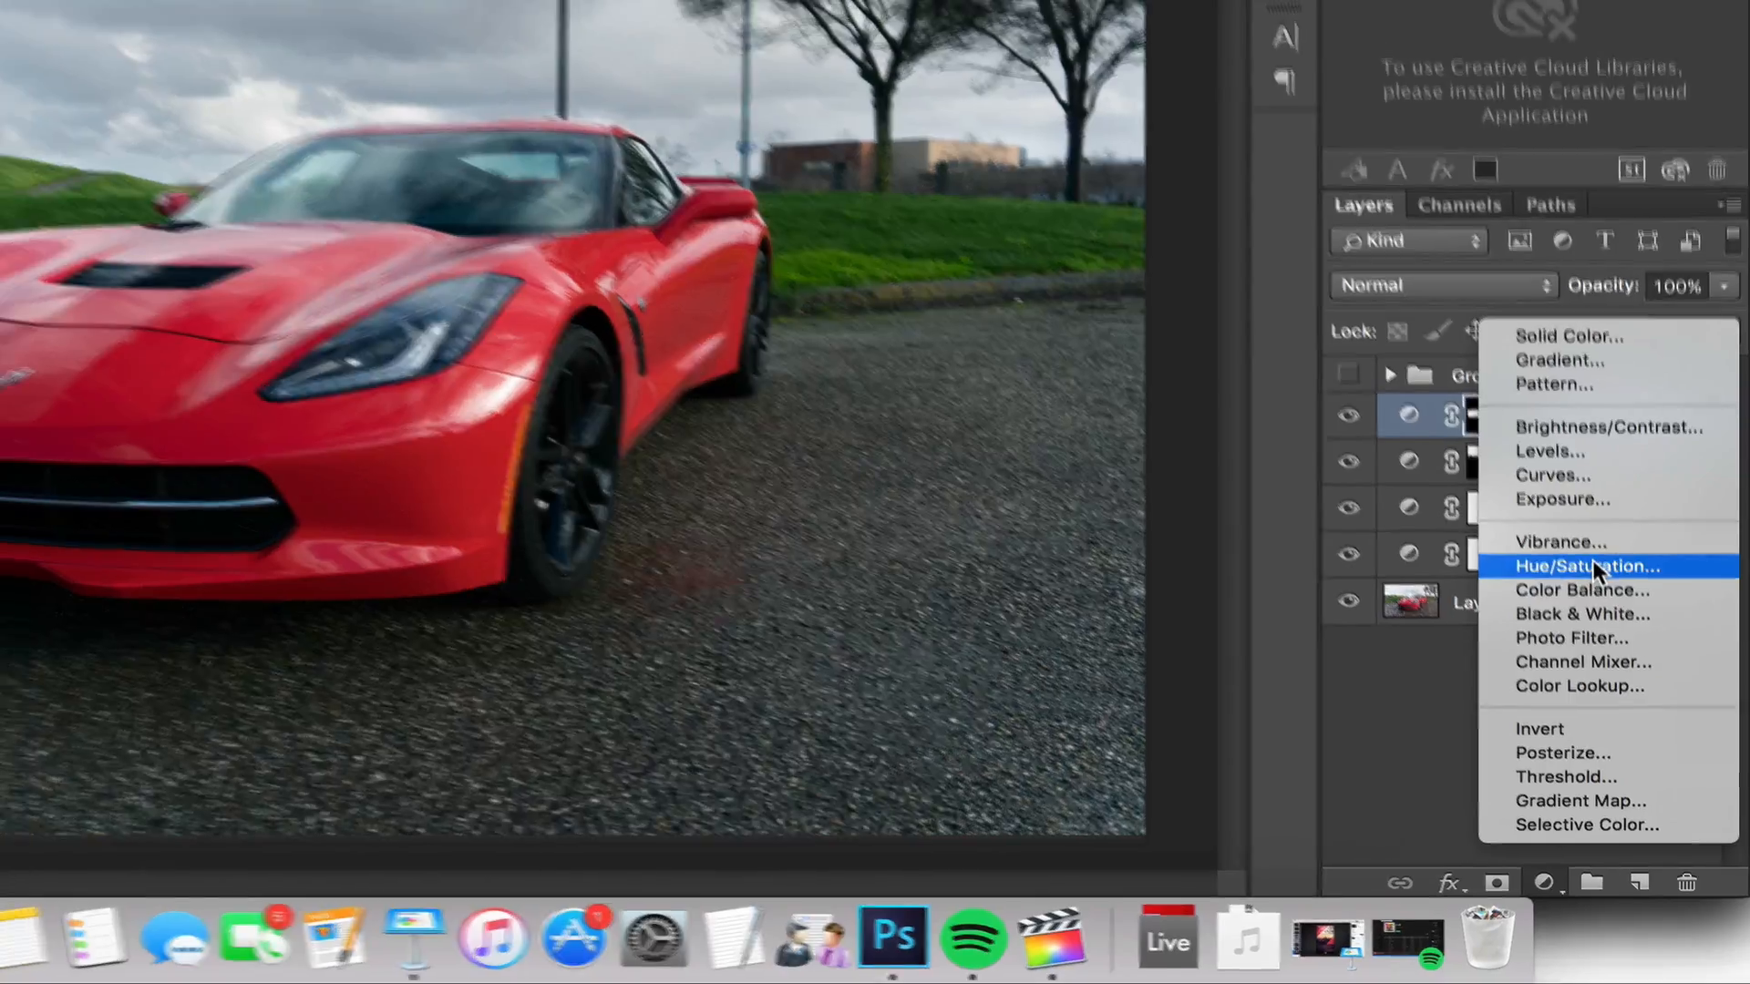
click(1573, 559)
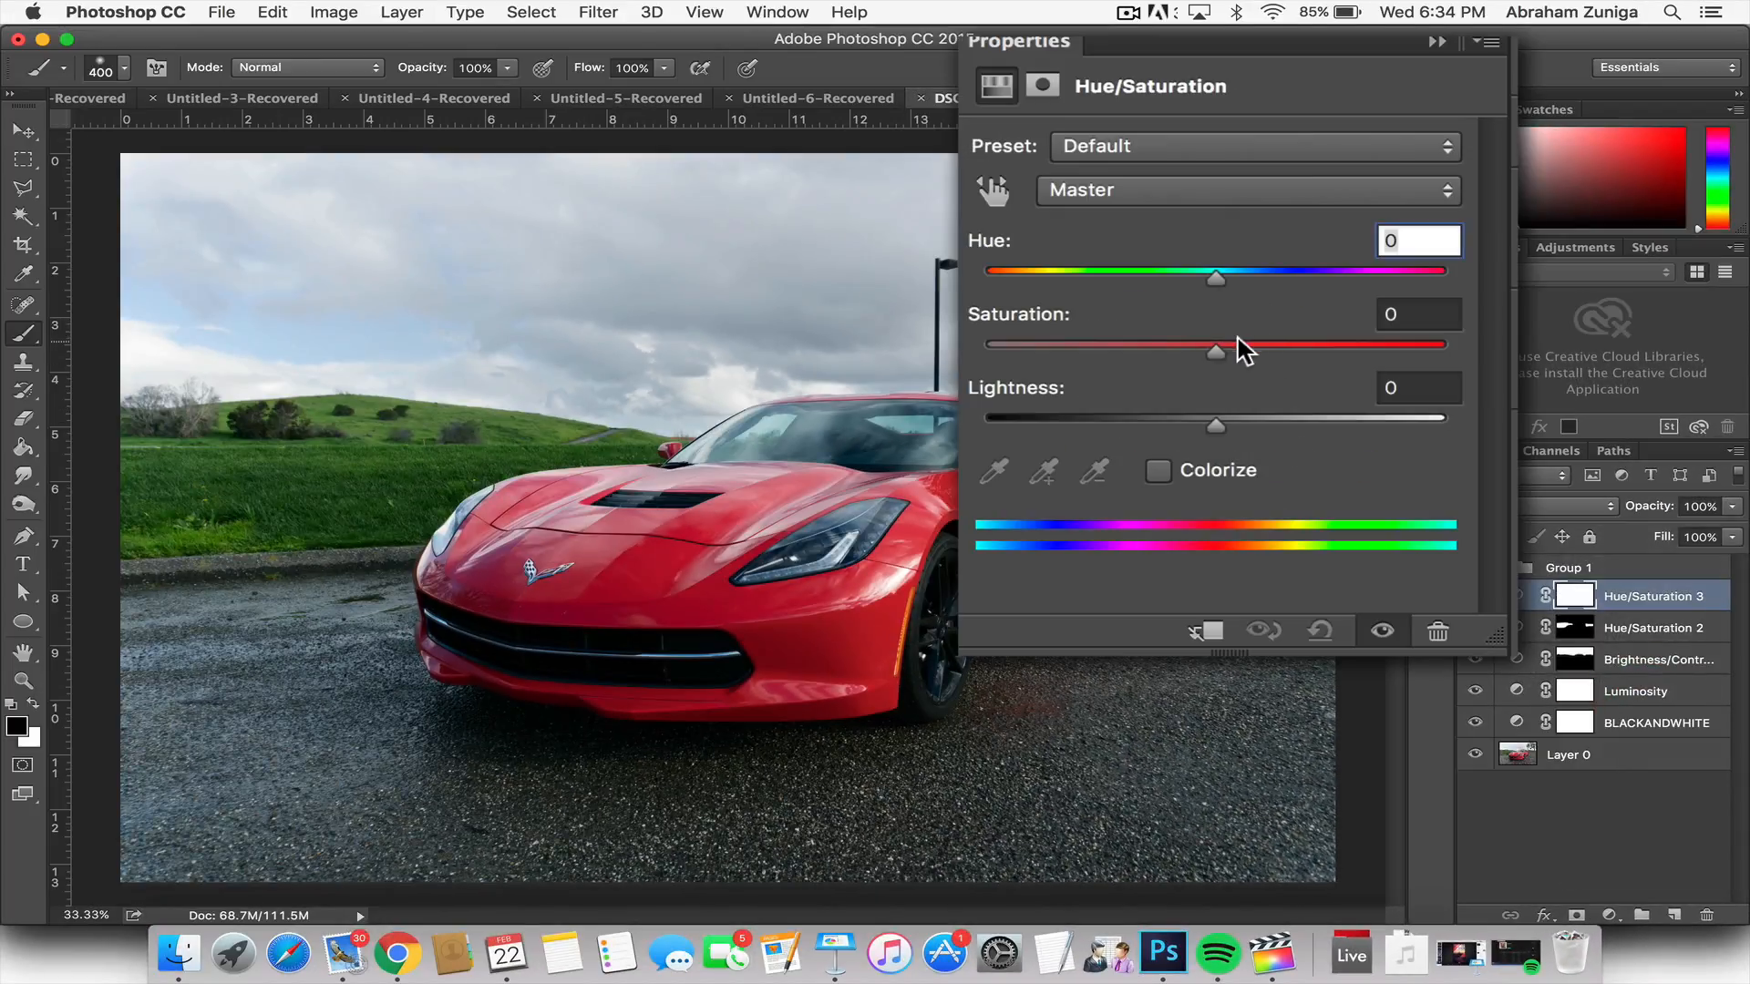
drag(1216, 351, 1230, 354)
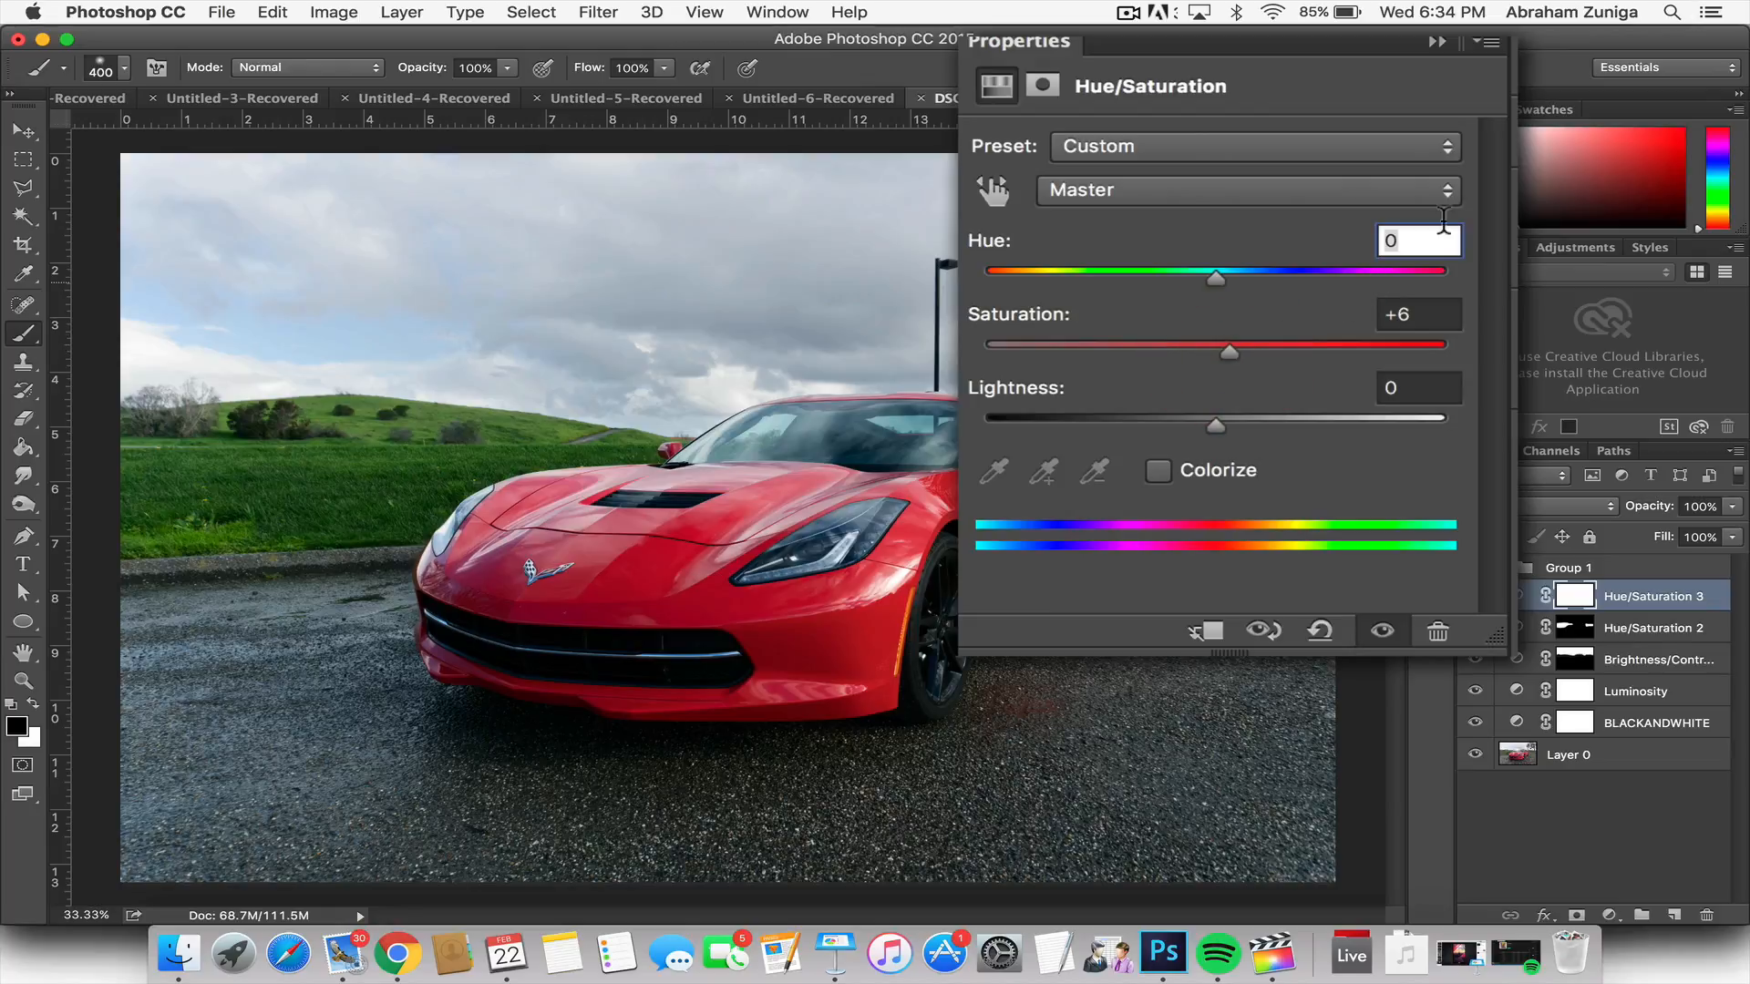
click(1419, 315)
double_click(1419, 316)
text(5)
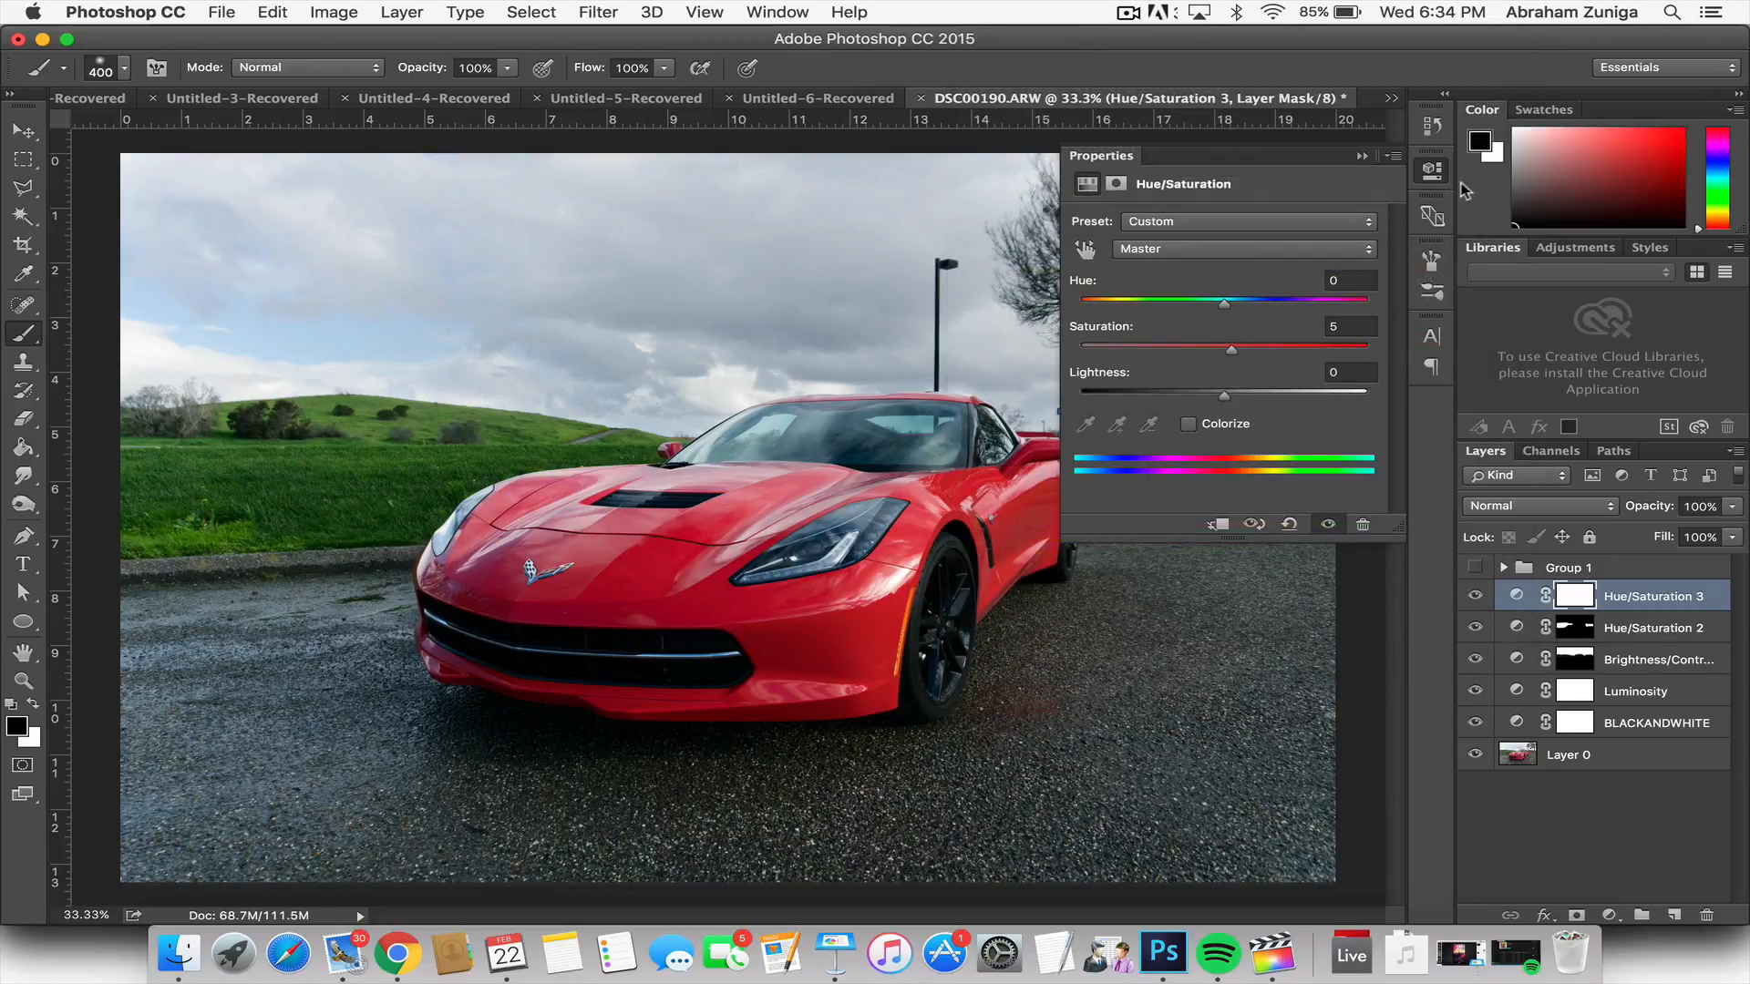
Step: Compare the photo with and without the new saturation boost by toggling the topmost Hue/Saturation layer's visibility
click(1433, 170)
click(1475, 596)
click(1475, 596)
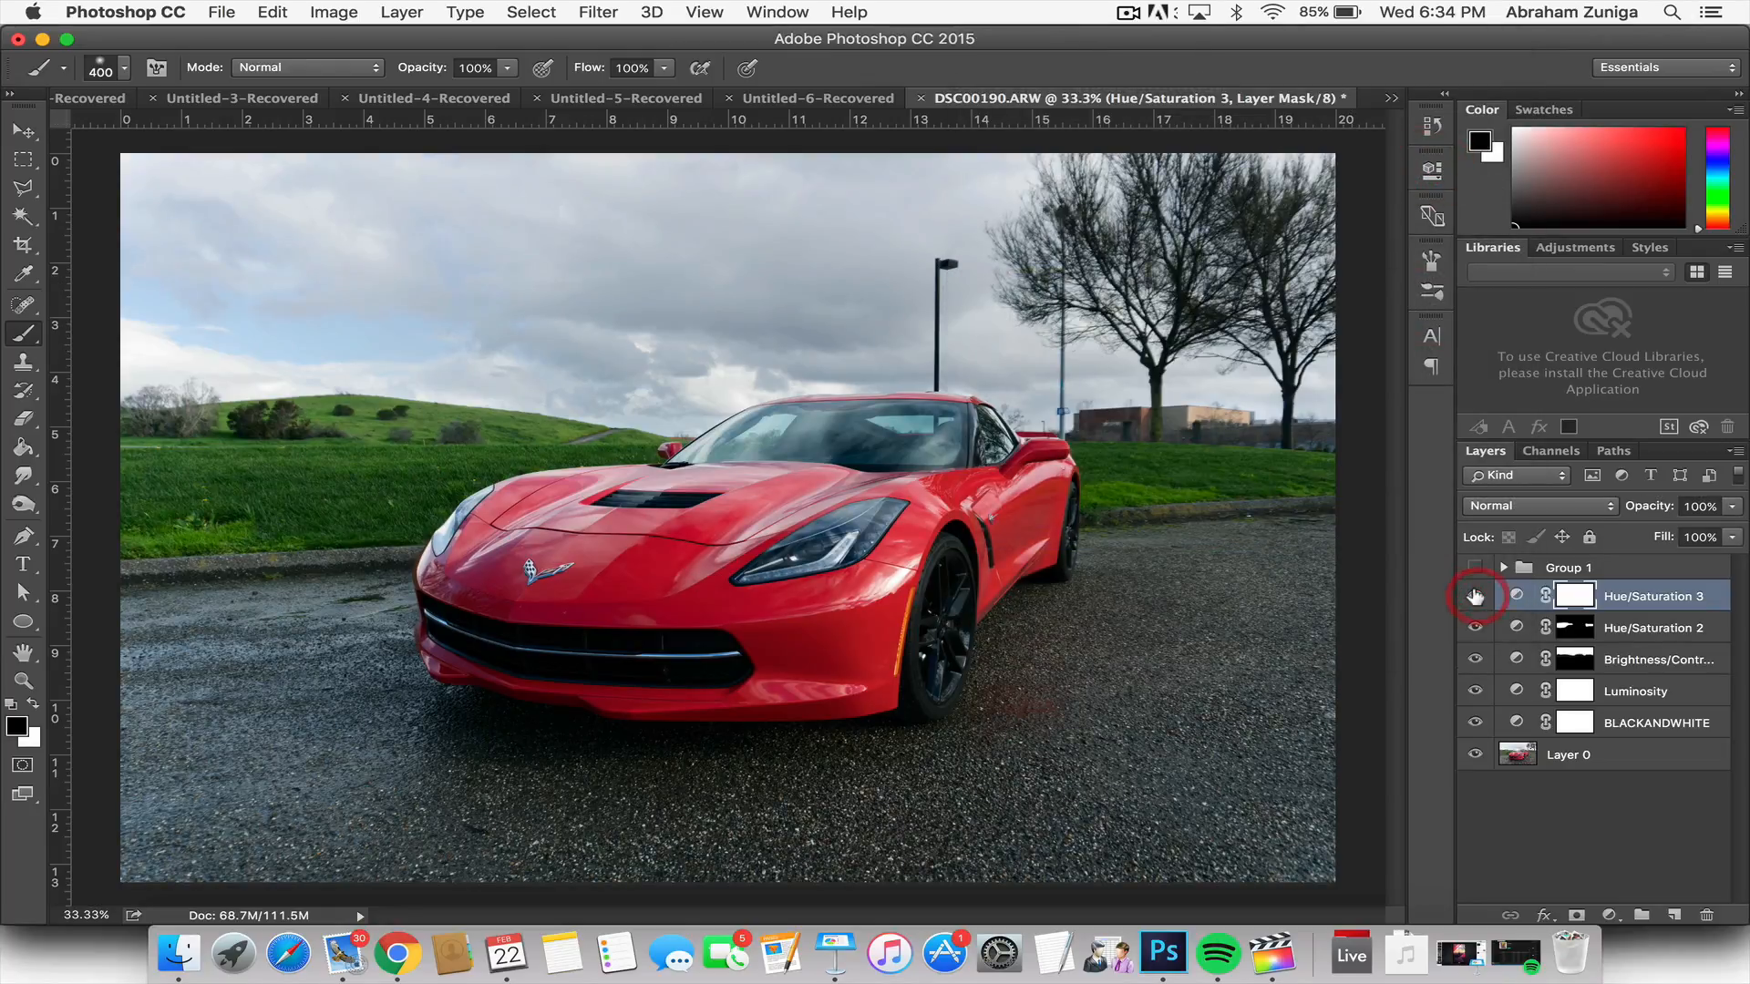
click(1475, 596)
click(1476, 596)
Step: Invert the top Hue/Saturation mask to black and paint white over the car's body with a 1400 px brush
key(super+i)
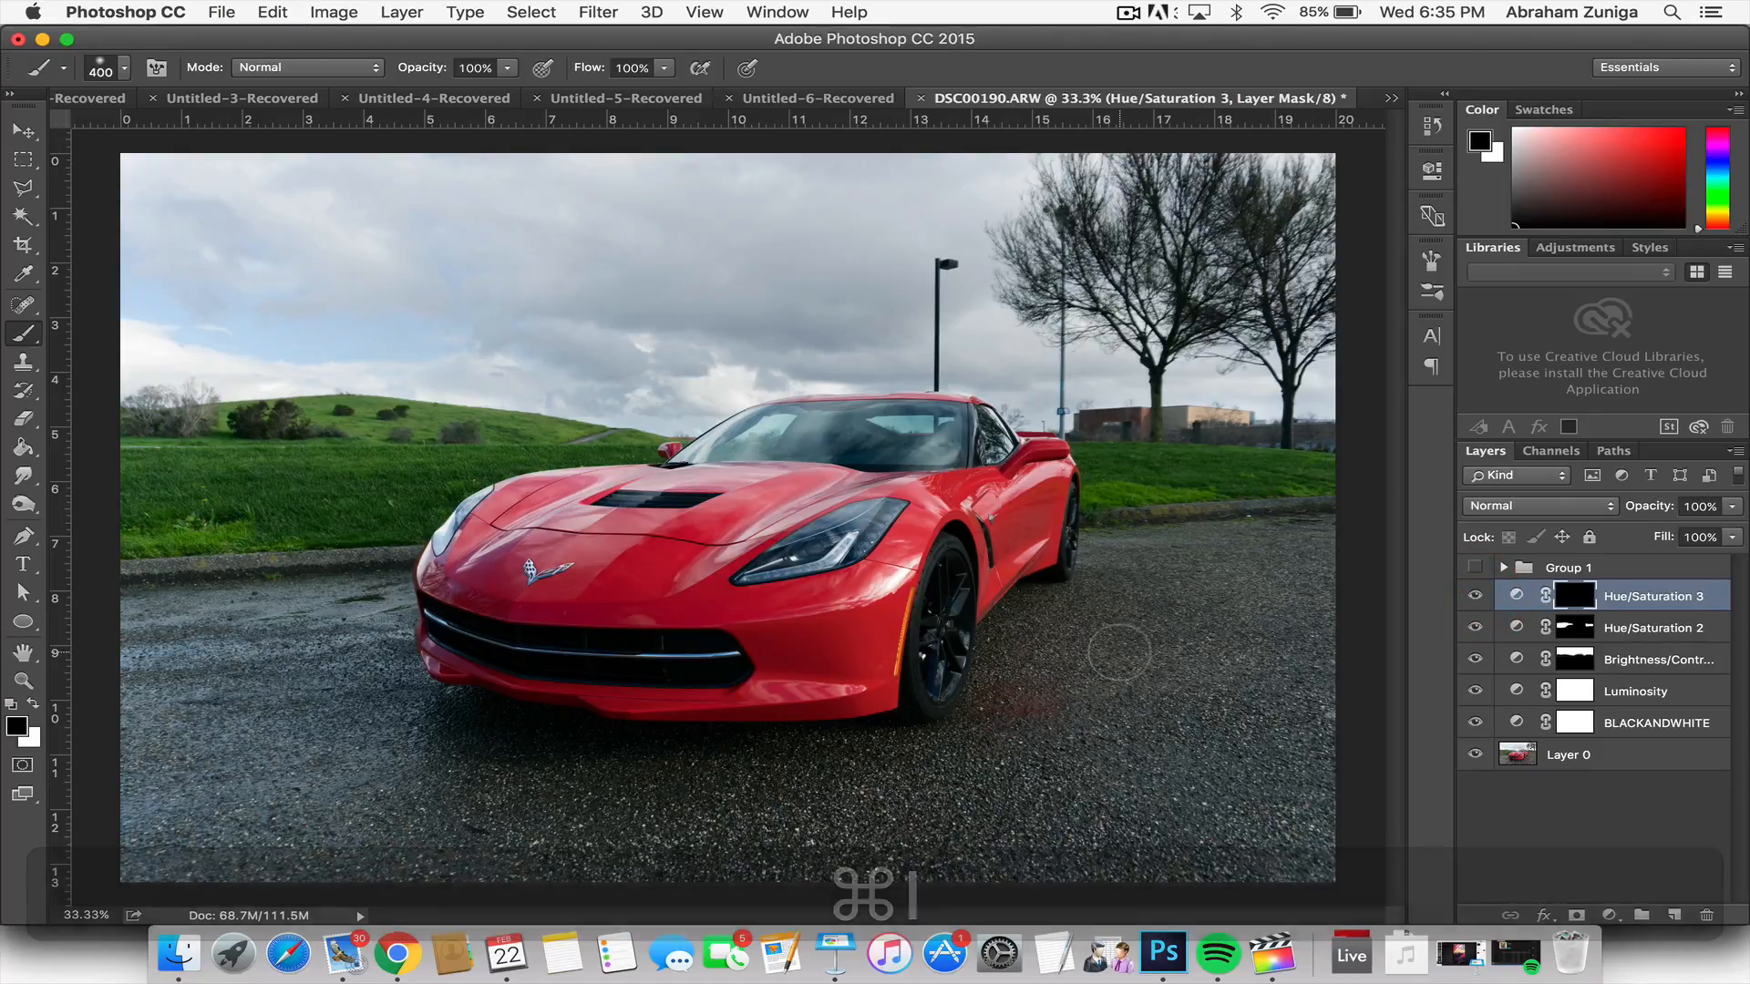
key(x)
key(bracketright)
key(bracketright)
key(bracketright)
key(bracketright)
key(bracketright)
key(bracketright)
key(bracketright)
key(bracketright)
key(bracketright)
key(bracketright)
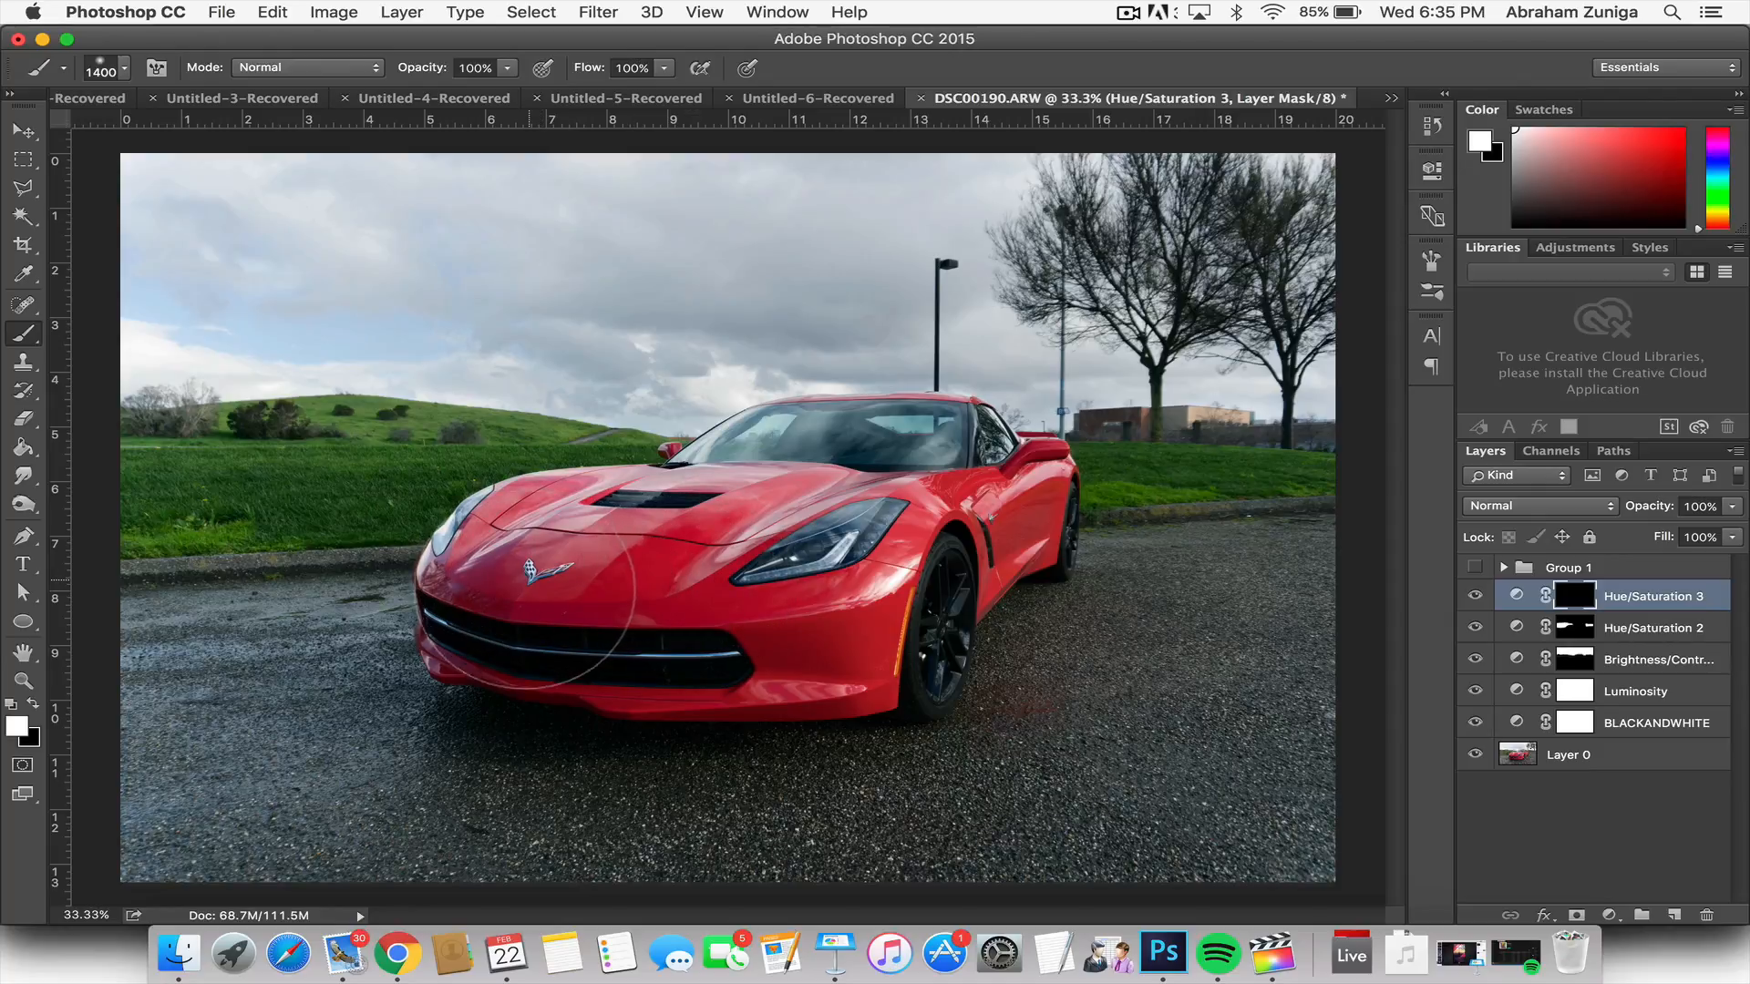
mouse_move(613, 624)
mouse_down()
mouse_move(849, 614)
mouse_move(886, 583)
mouse_move(881, 549)
mouse_move(770, 547)
mouse_up()
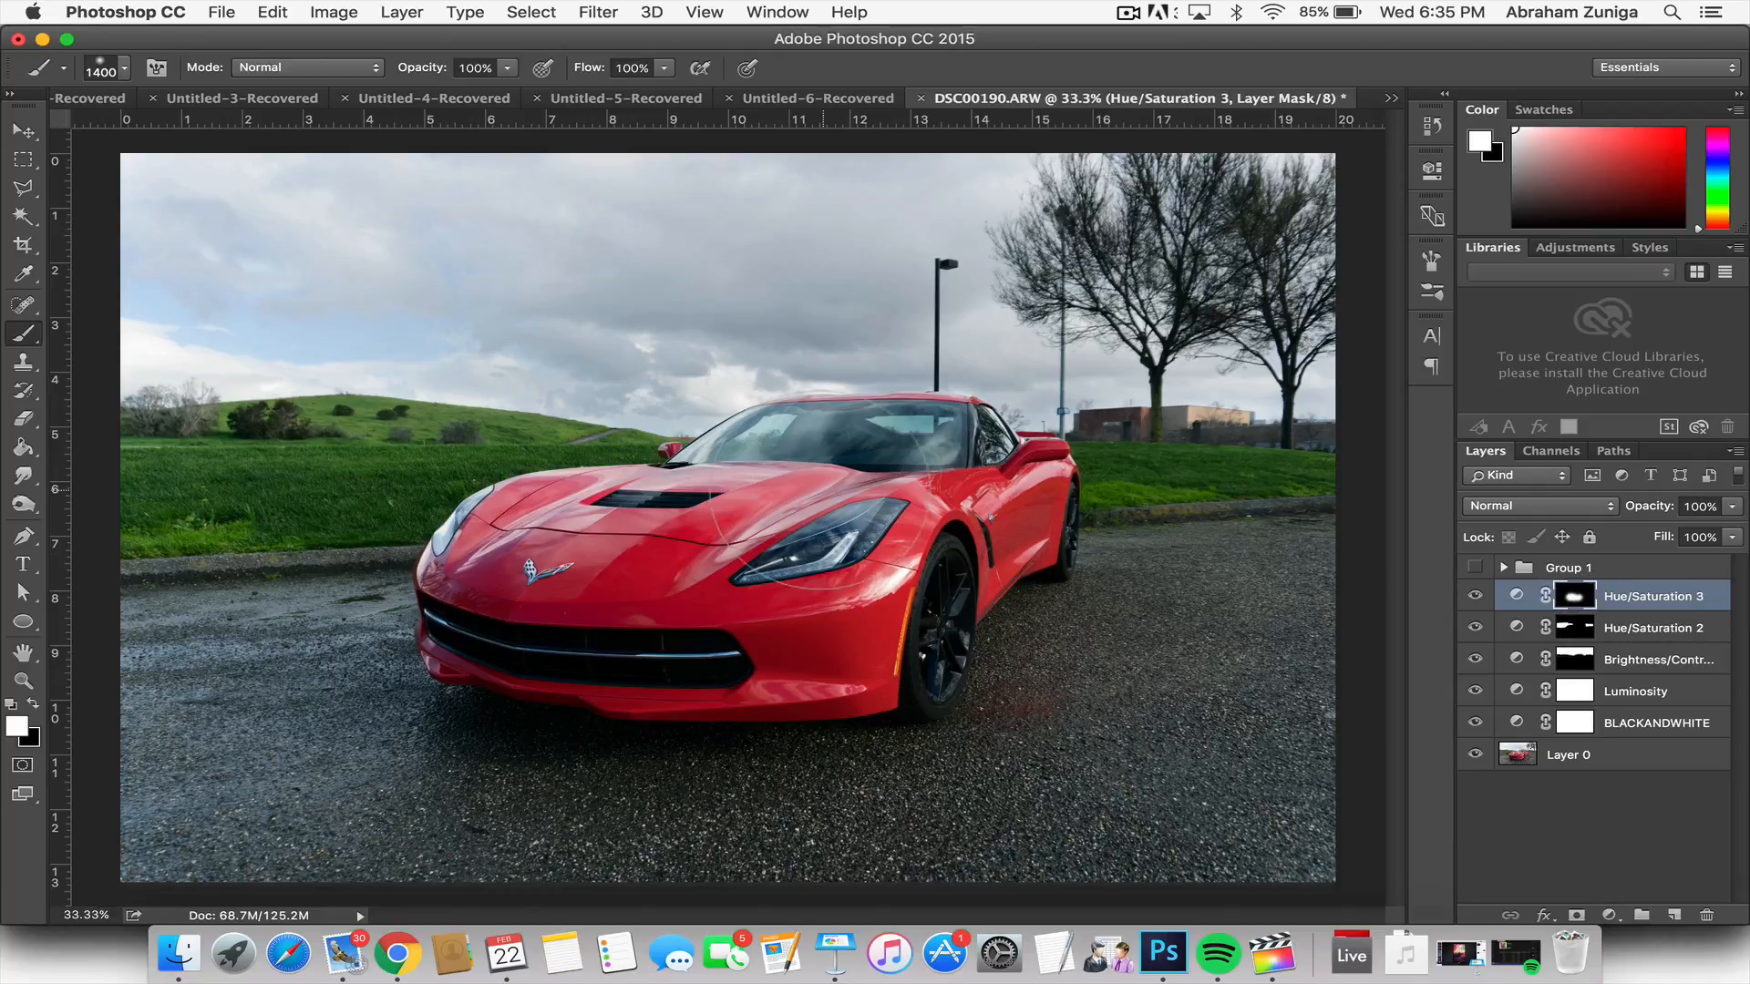
drag(829, 497, 950, 494)
mouse_move(644, 526)
mouse_down()
mouse_move(736, 629)
mouse_move(885, 611)
mouse_up()
click(878, 609)
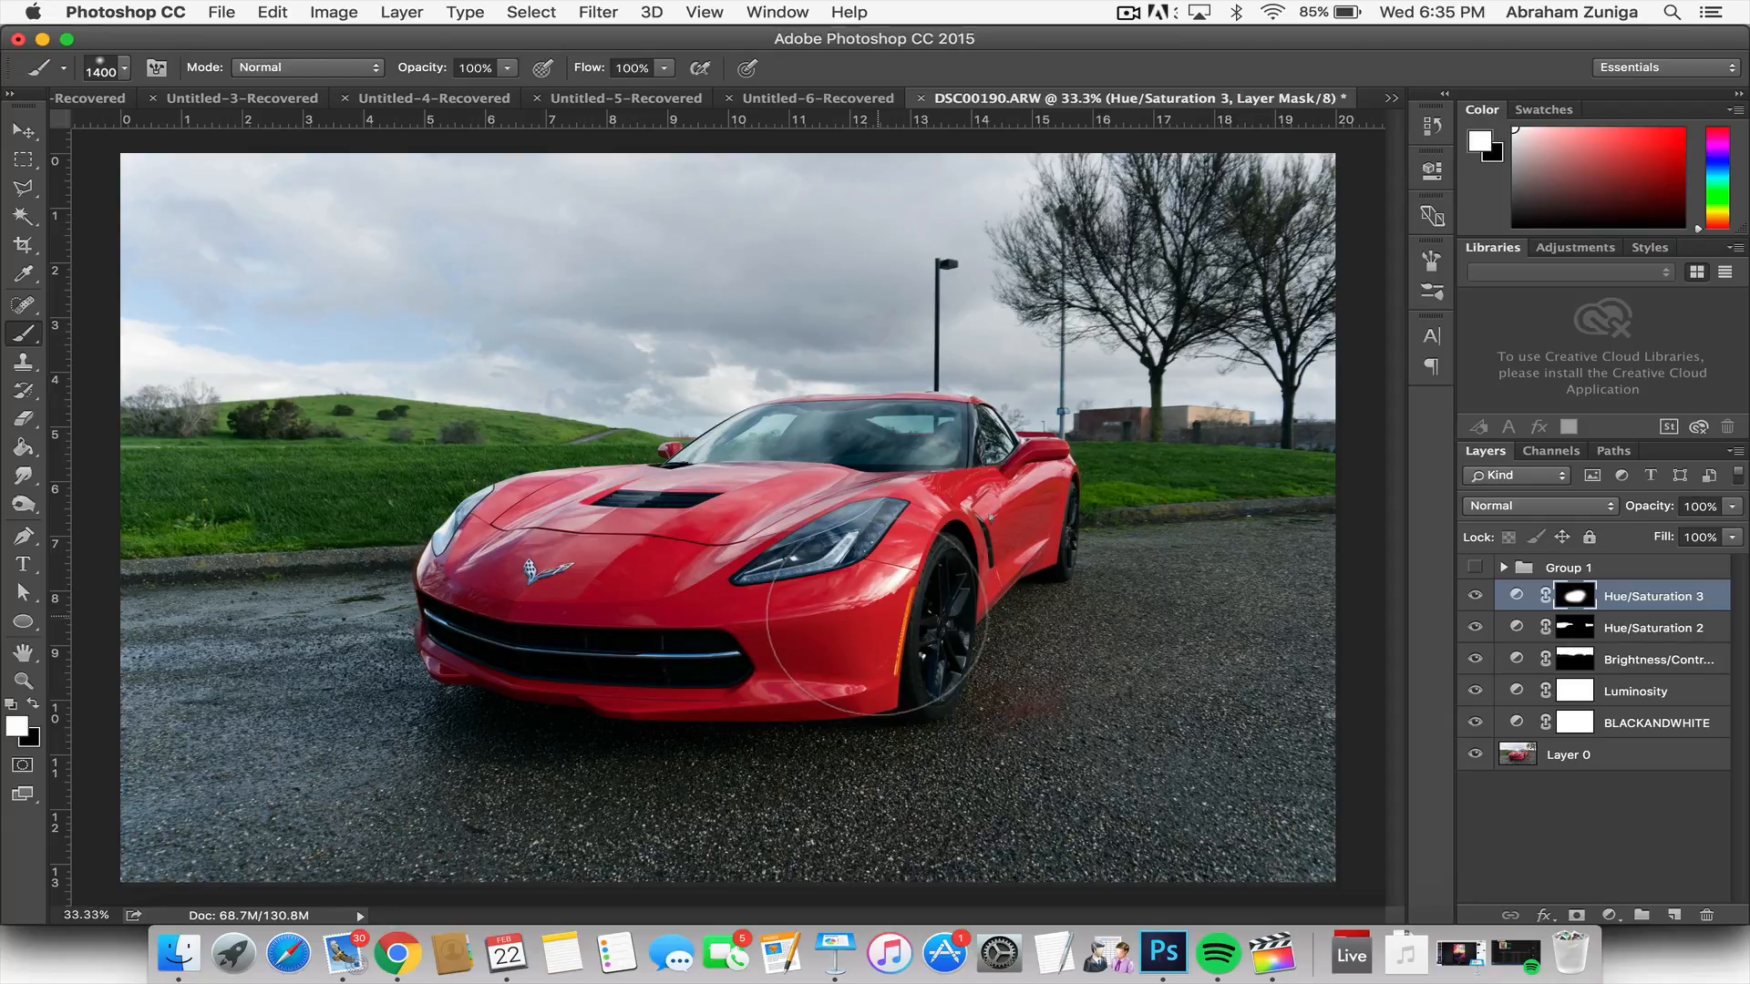
Step: Reduce the brush to 500 px and refine the white area of the Hue/Saturation mask over the rest of the car
key([)
key([)
key([)
key([)
key([)
key([)
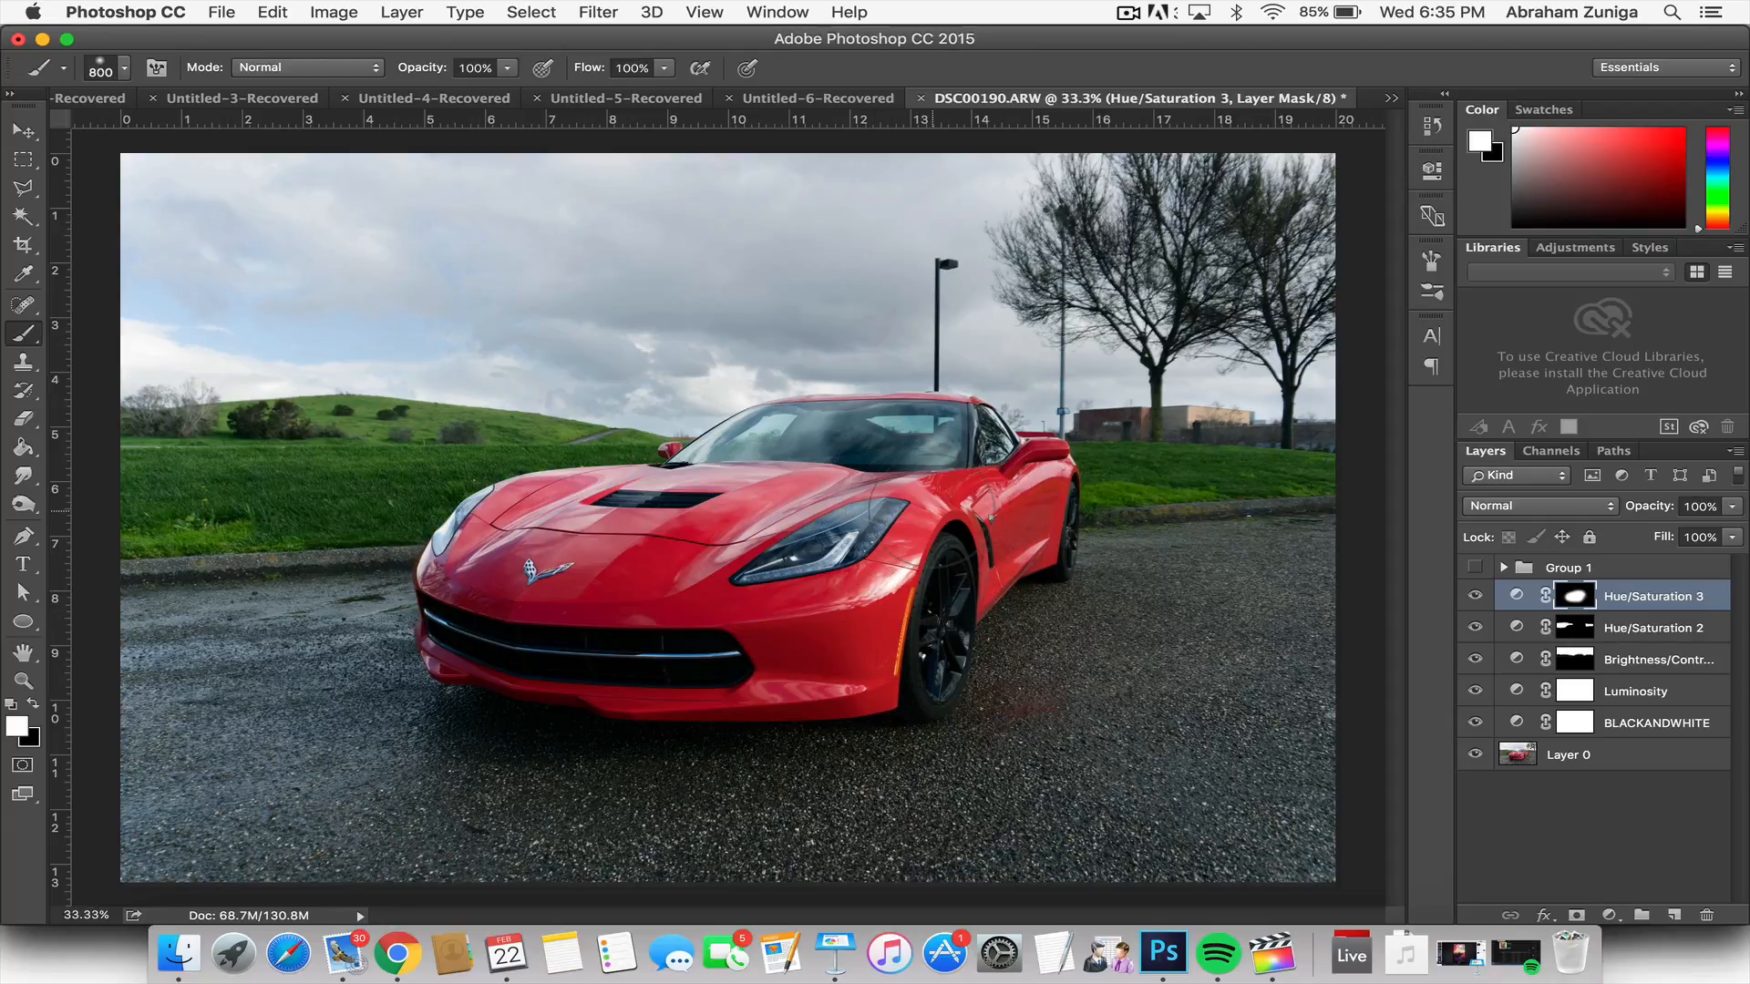
key([)
key([)
key([)
key(x)
Step: Fine-tune the shadow point of the Luminosity layer's RGB curve by lowering it slightly
click(1641, 691)
click(1432, 170)
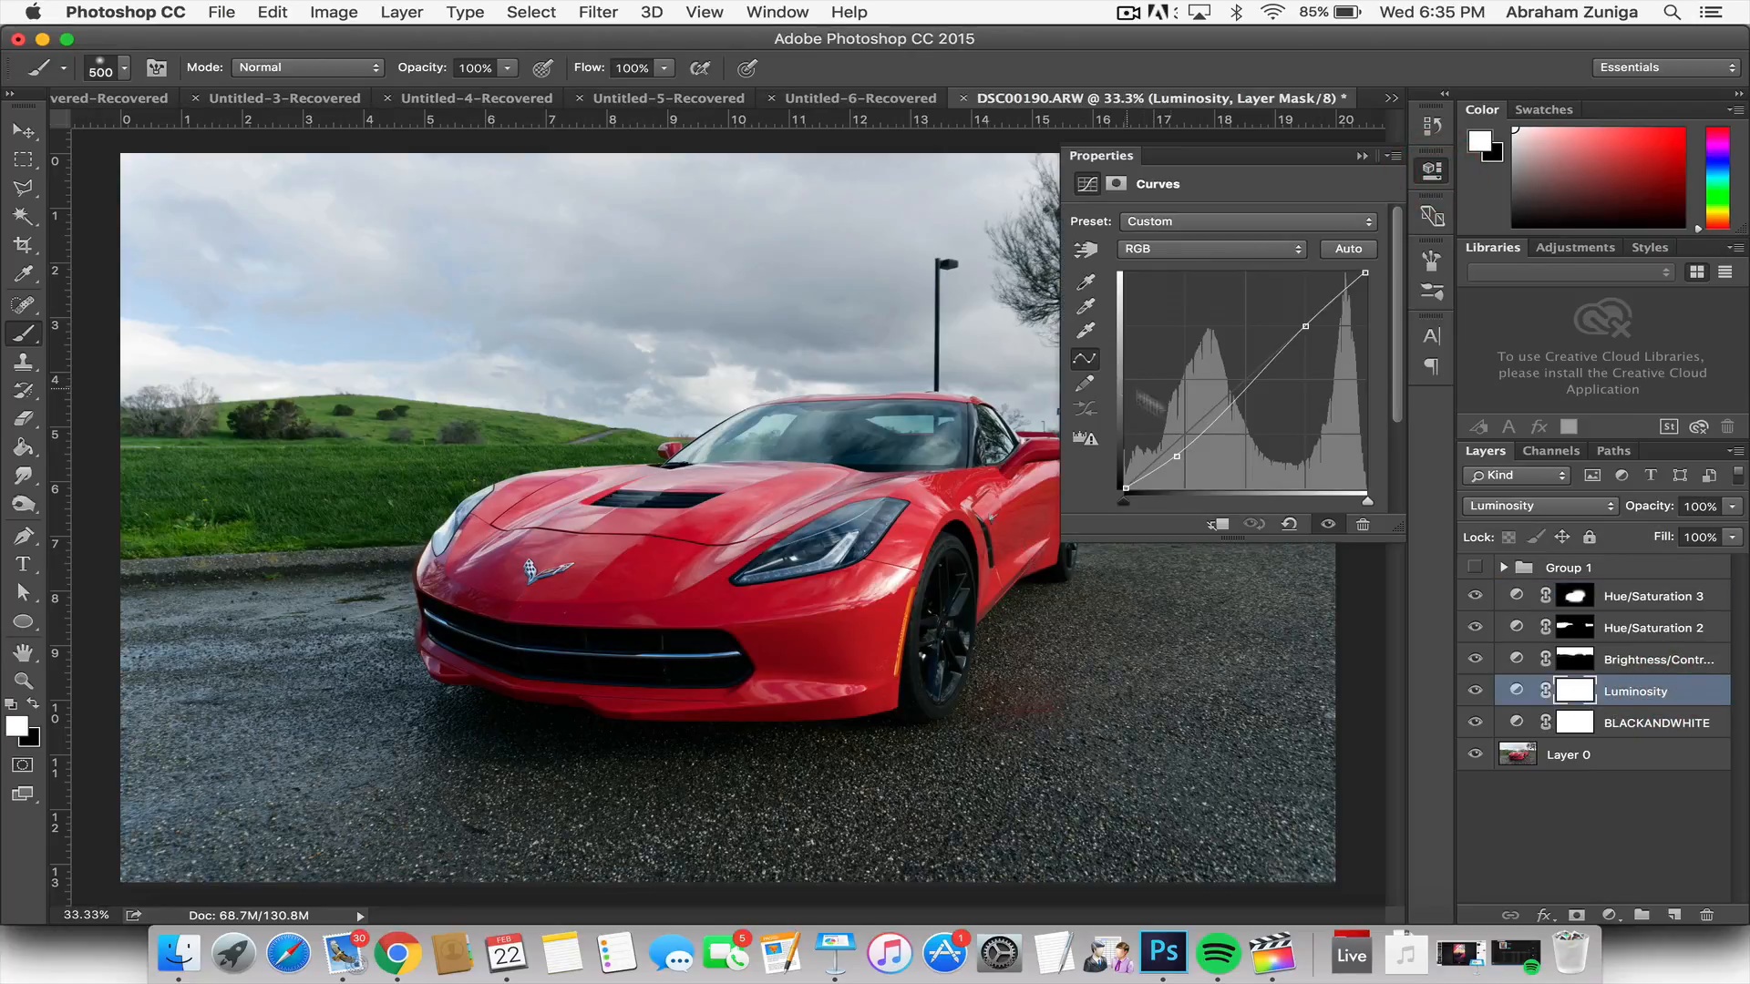
click(1176, 456)
click(1430, 173)
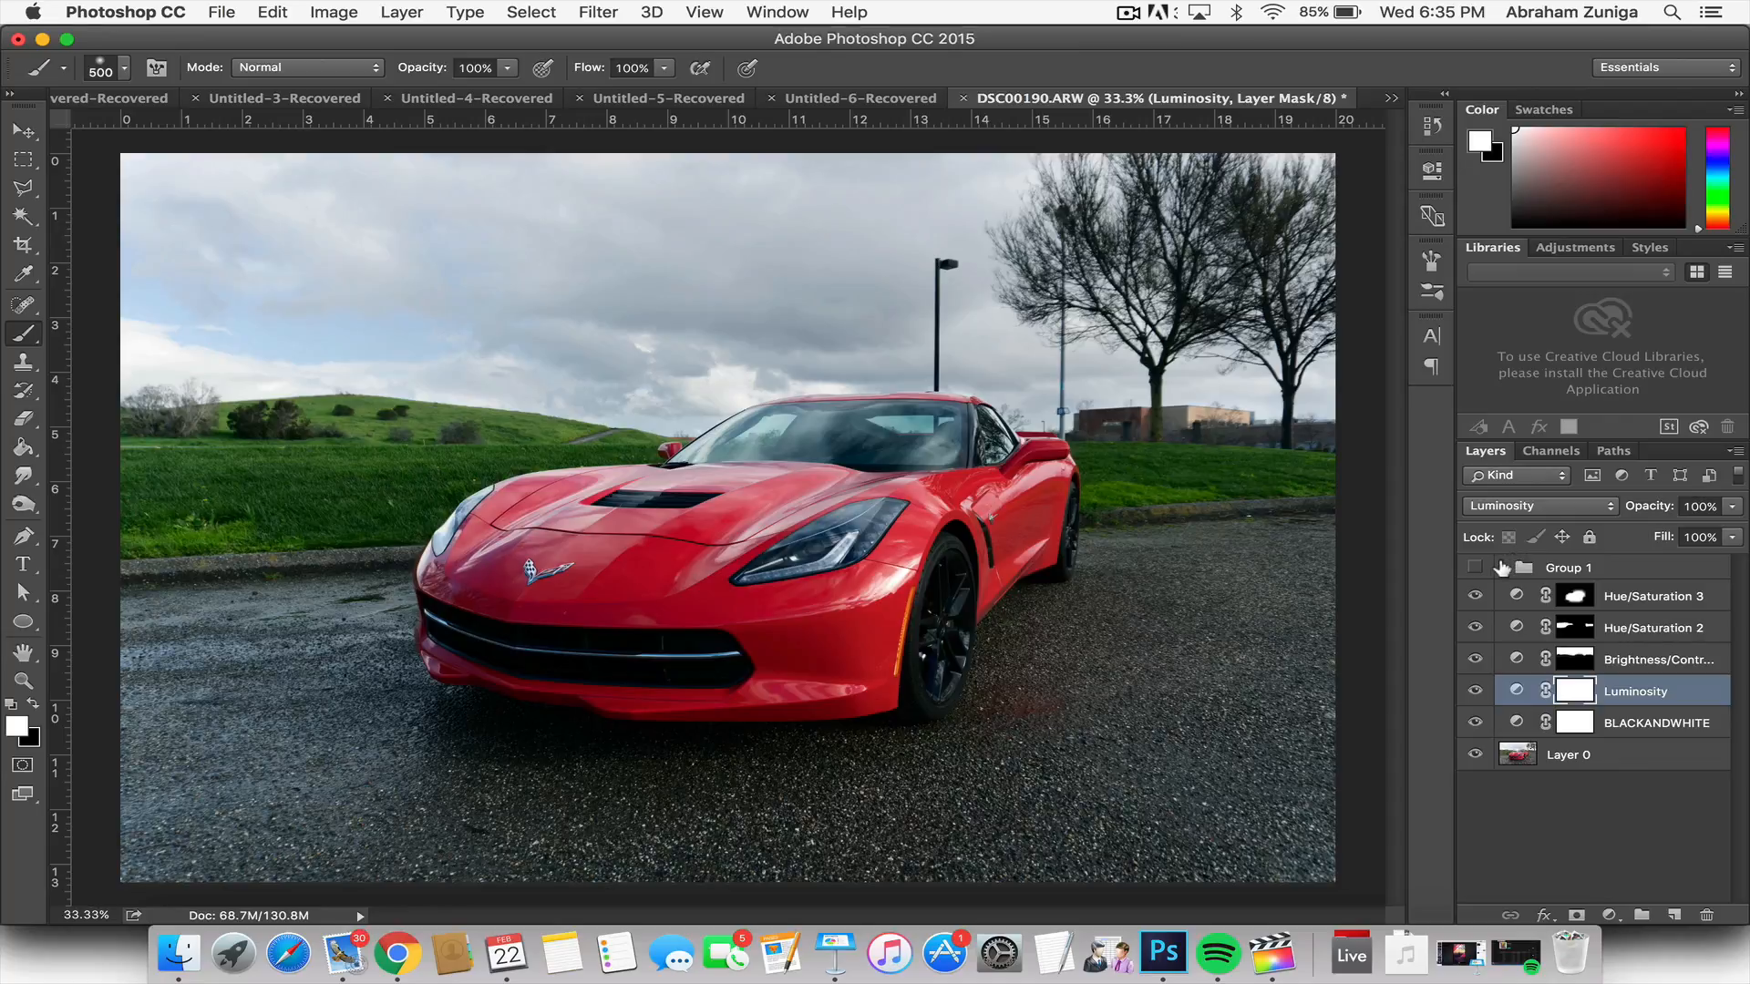
Step: Group the five adjustment layers, from the topmost Hue/Saturation down to BLACKANDWHITE, into a new layer group
click(1645, 598)
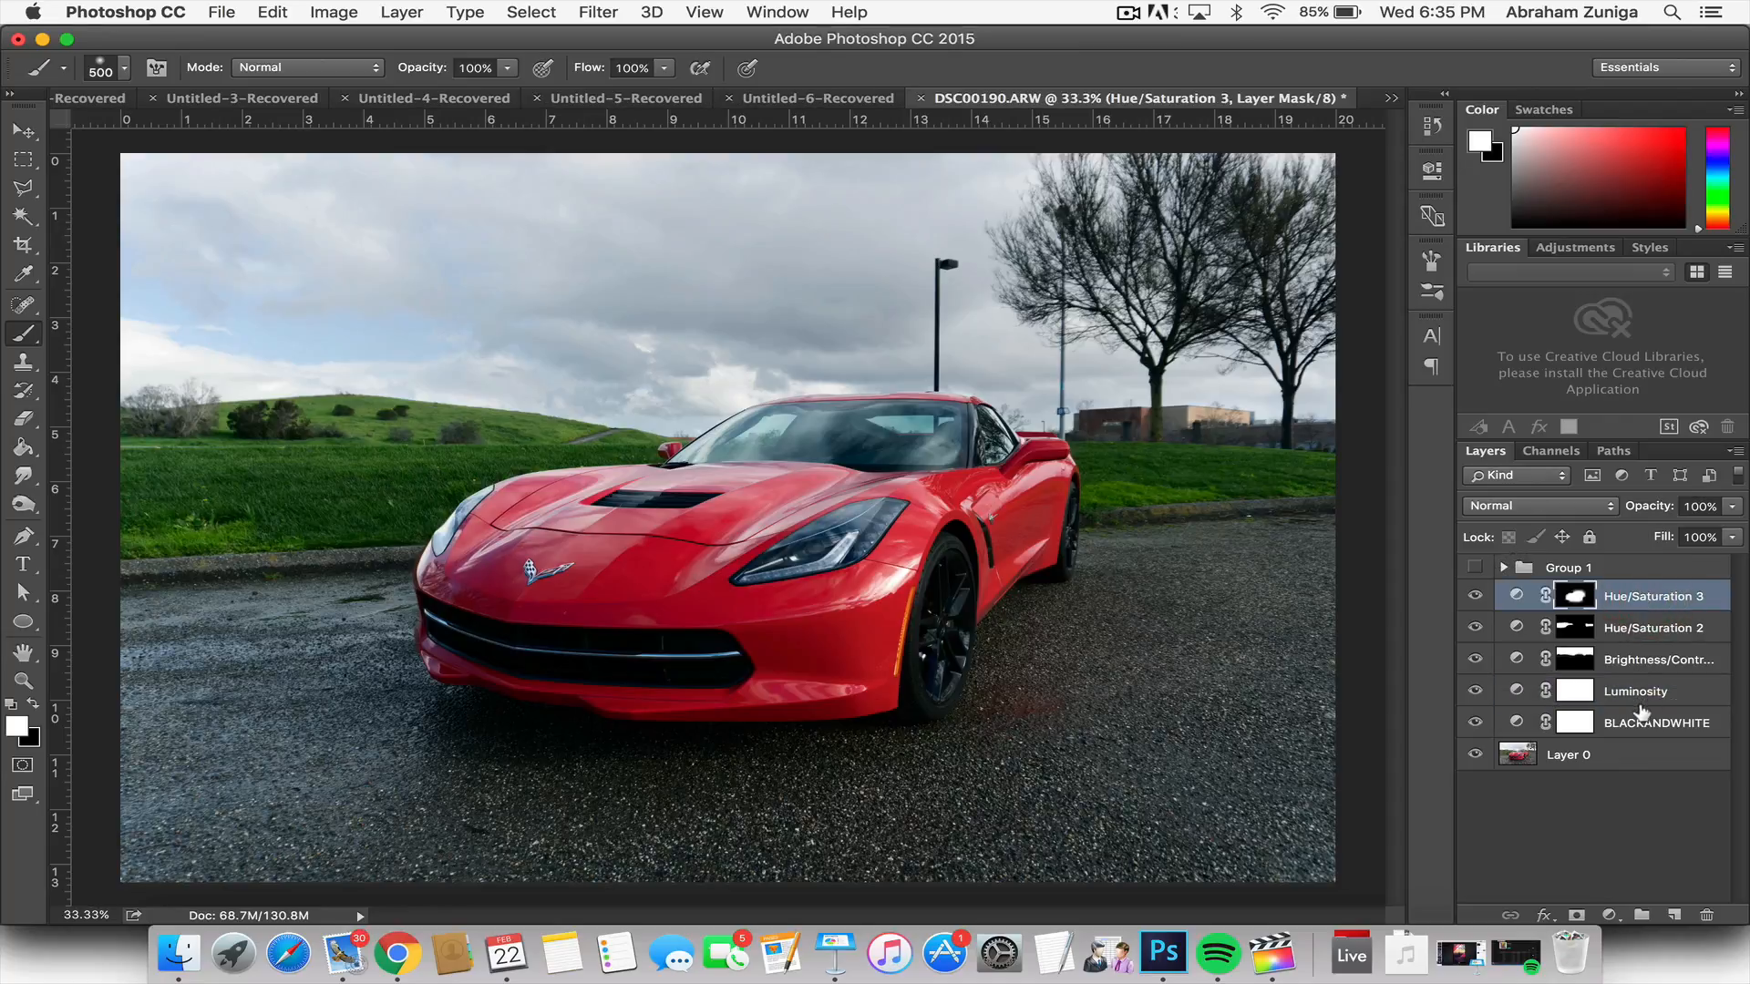
shift+click(1641, 660)
drag(1629, 597, 1642, 914)
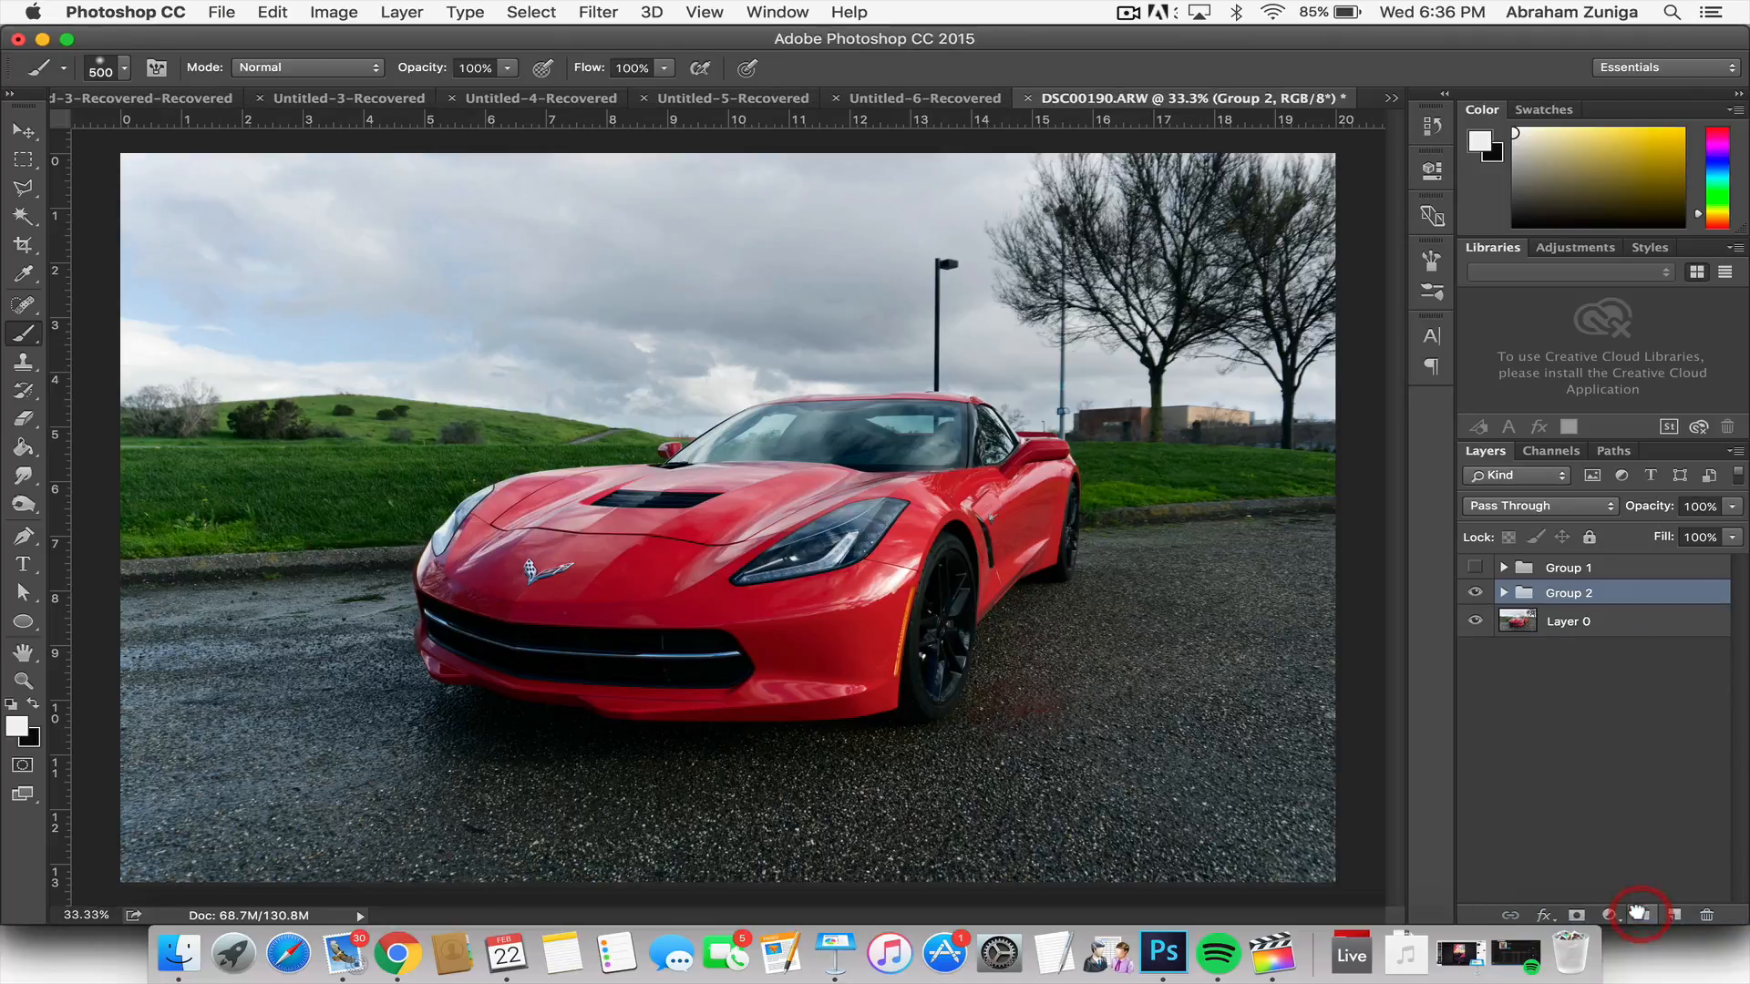
Step: Rename the new adjustment group as CC2 and the hidden group above it as CC1
double_click(1563, 594)
text(Co)
key(BackSpace)
text(C2)
key(Return)
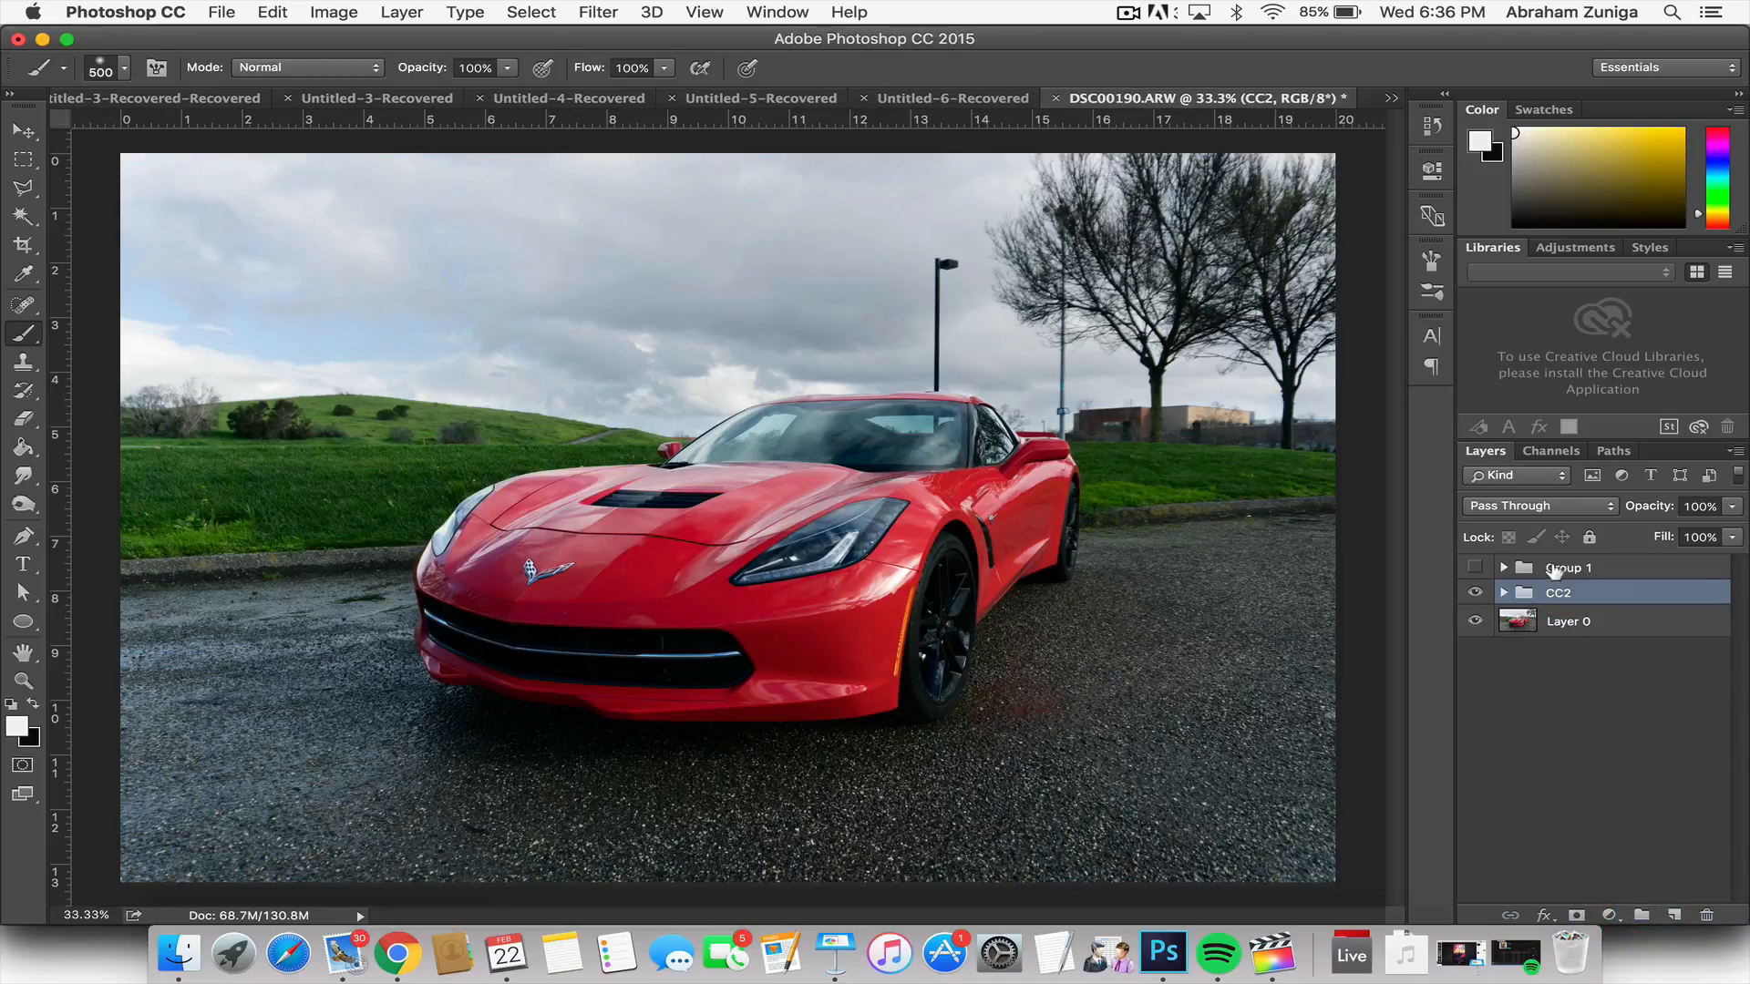
double_click(1554, 568)
text(CC1)
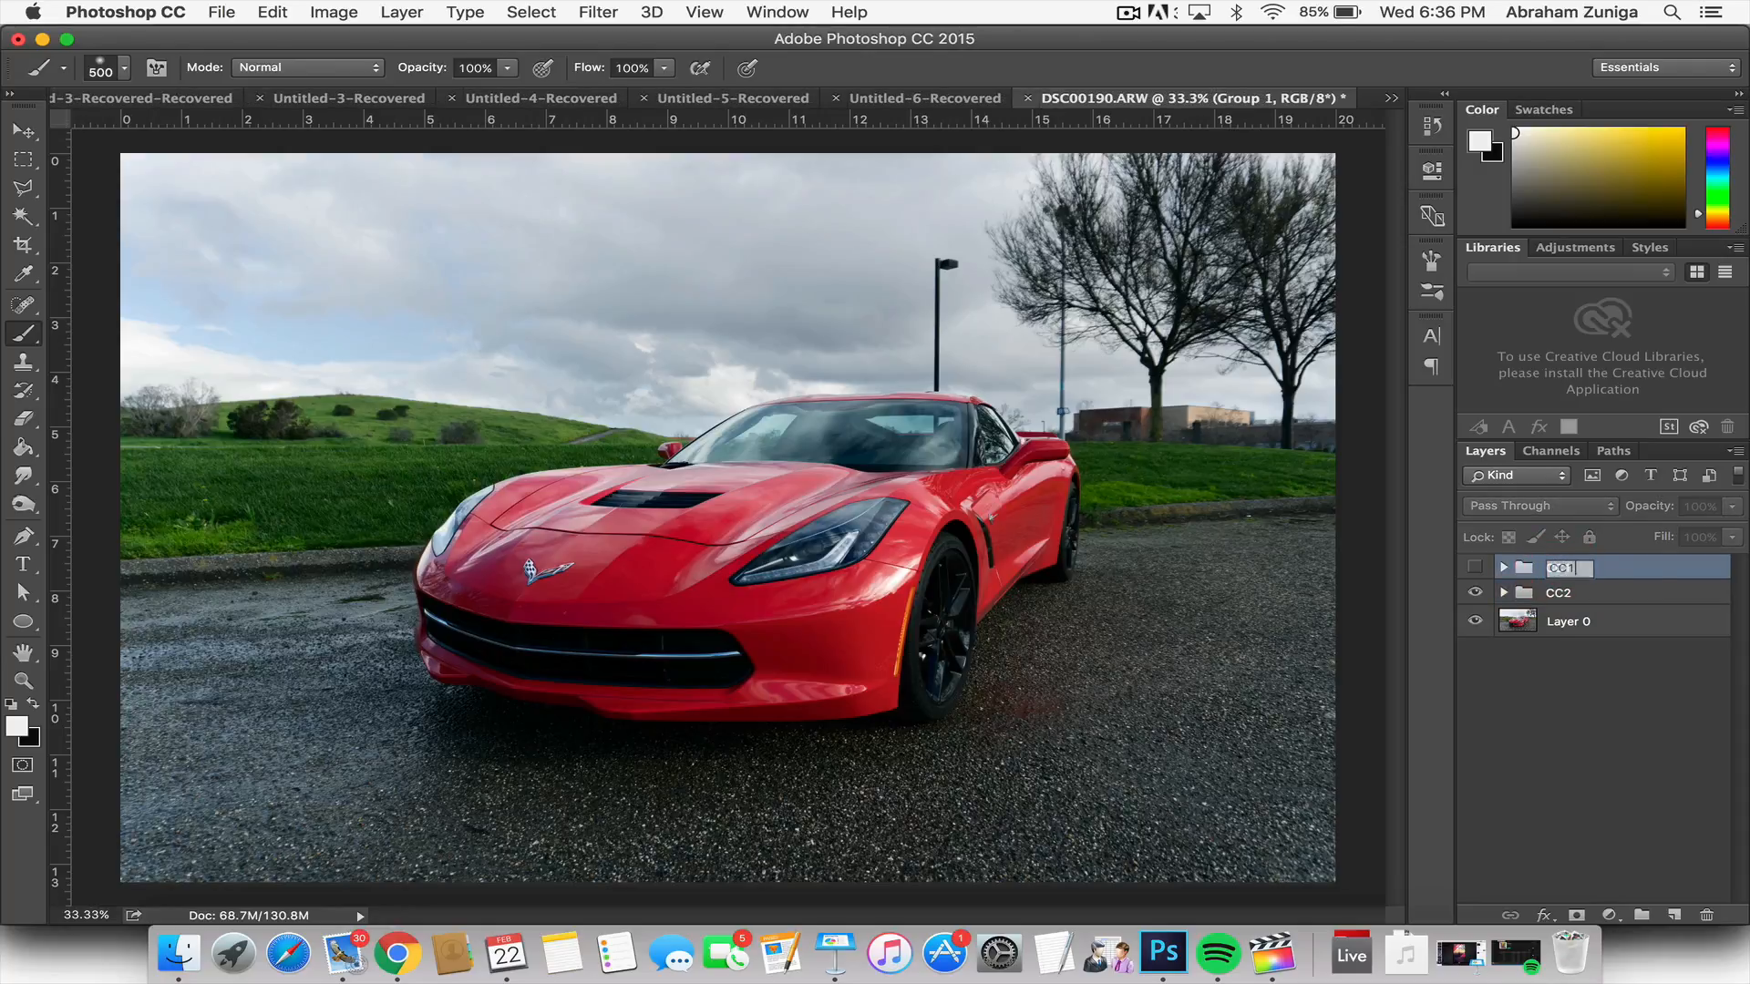
key(Return)
Step: Compare the original photo with the CC1 and CC2 colour corrections by toggling each group's visibility, leaving only CC2 shown
click(1474, 592)
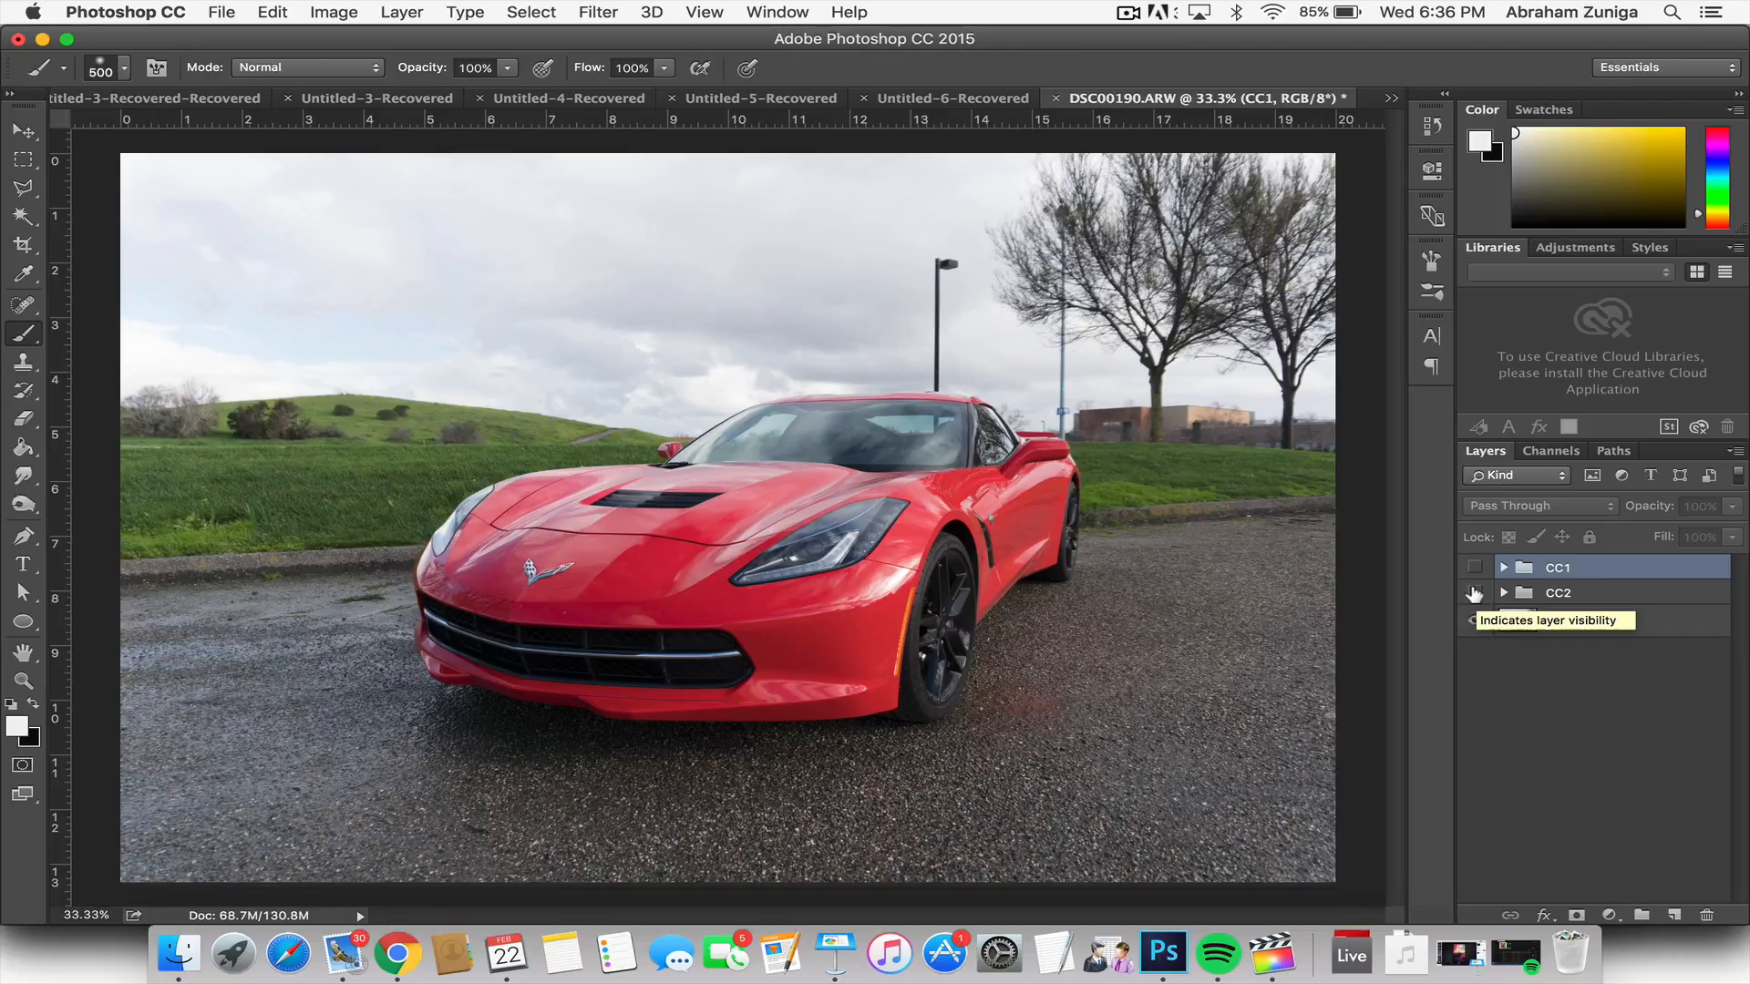
click(1475, 567)
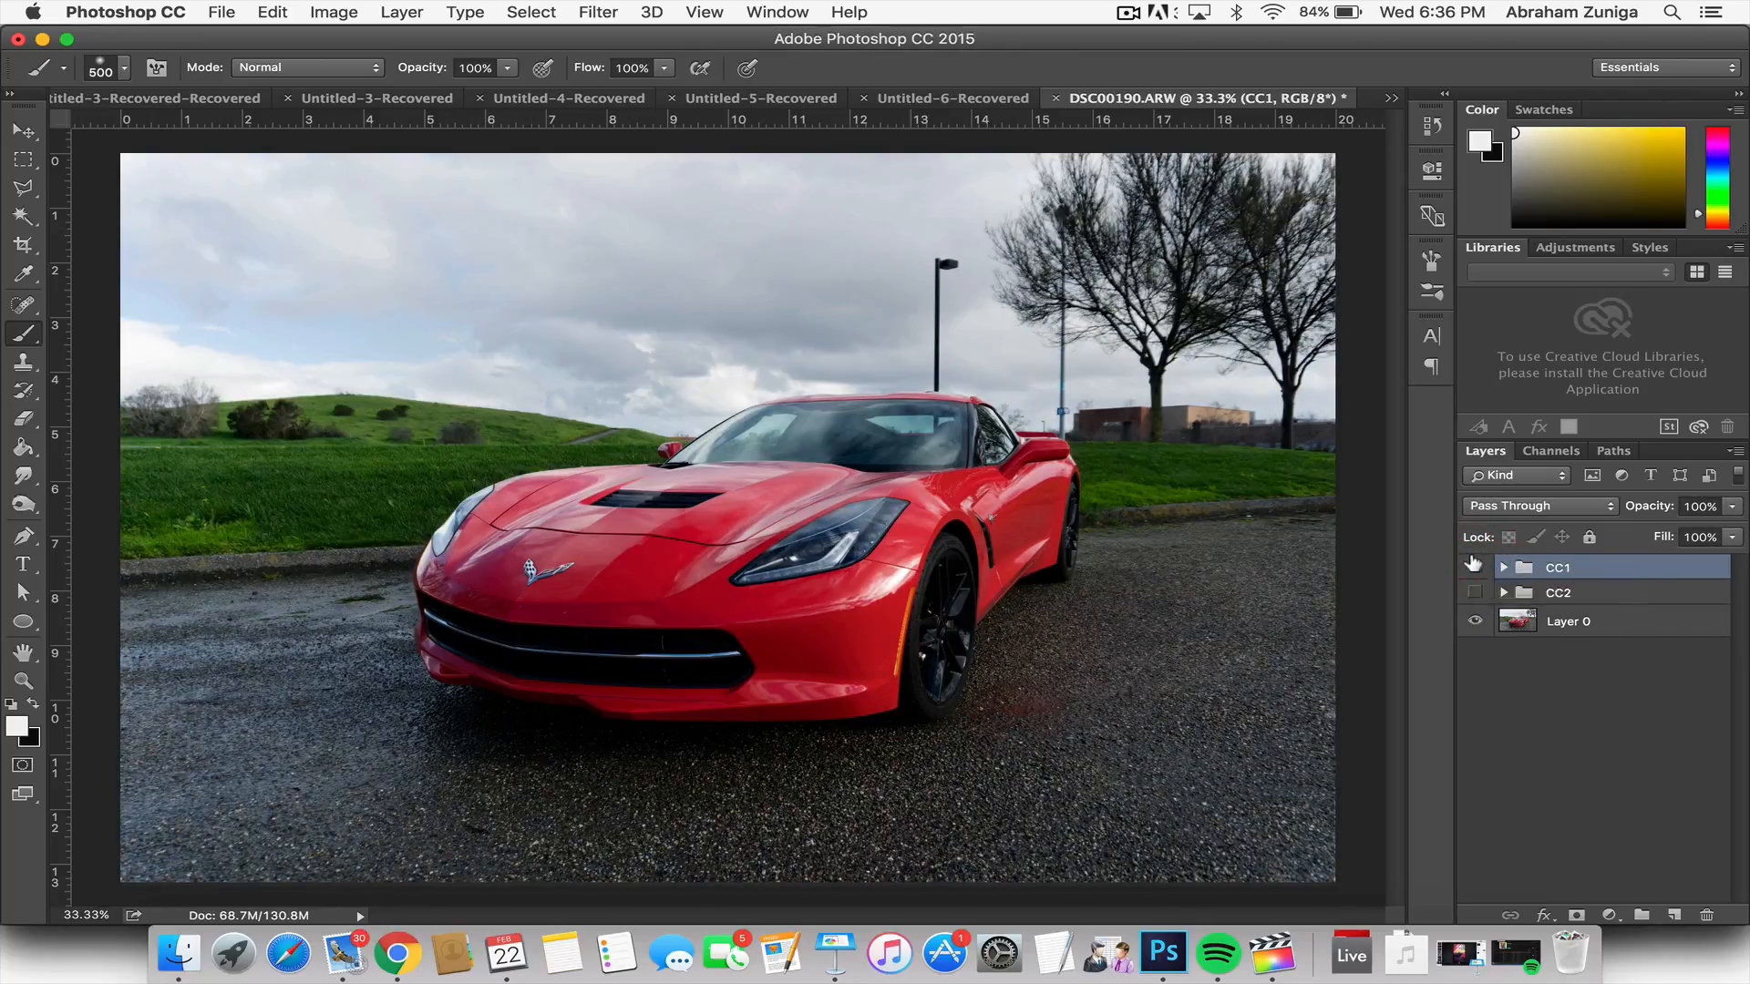
click(1474, 567)
click(1475, 592)
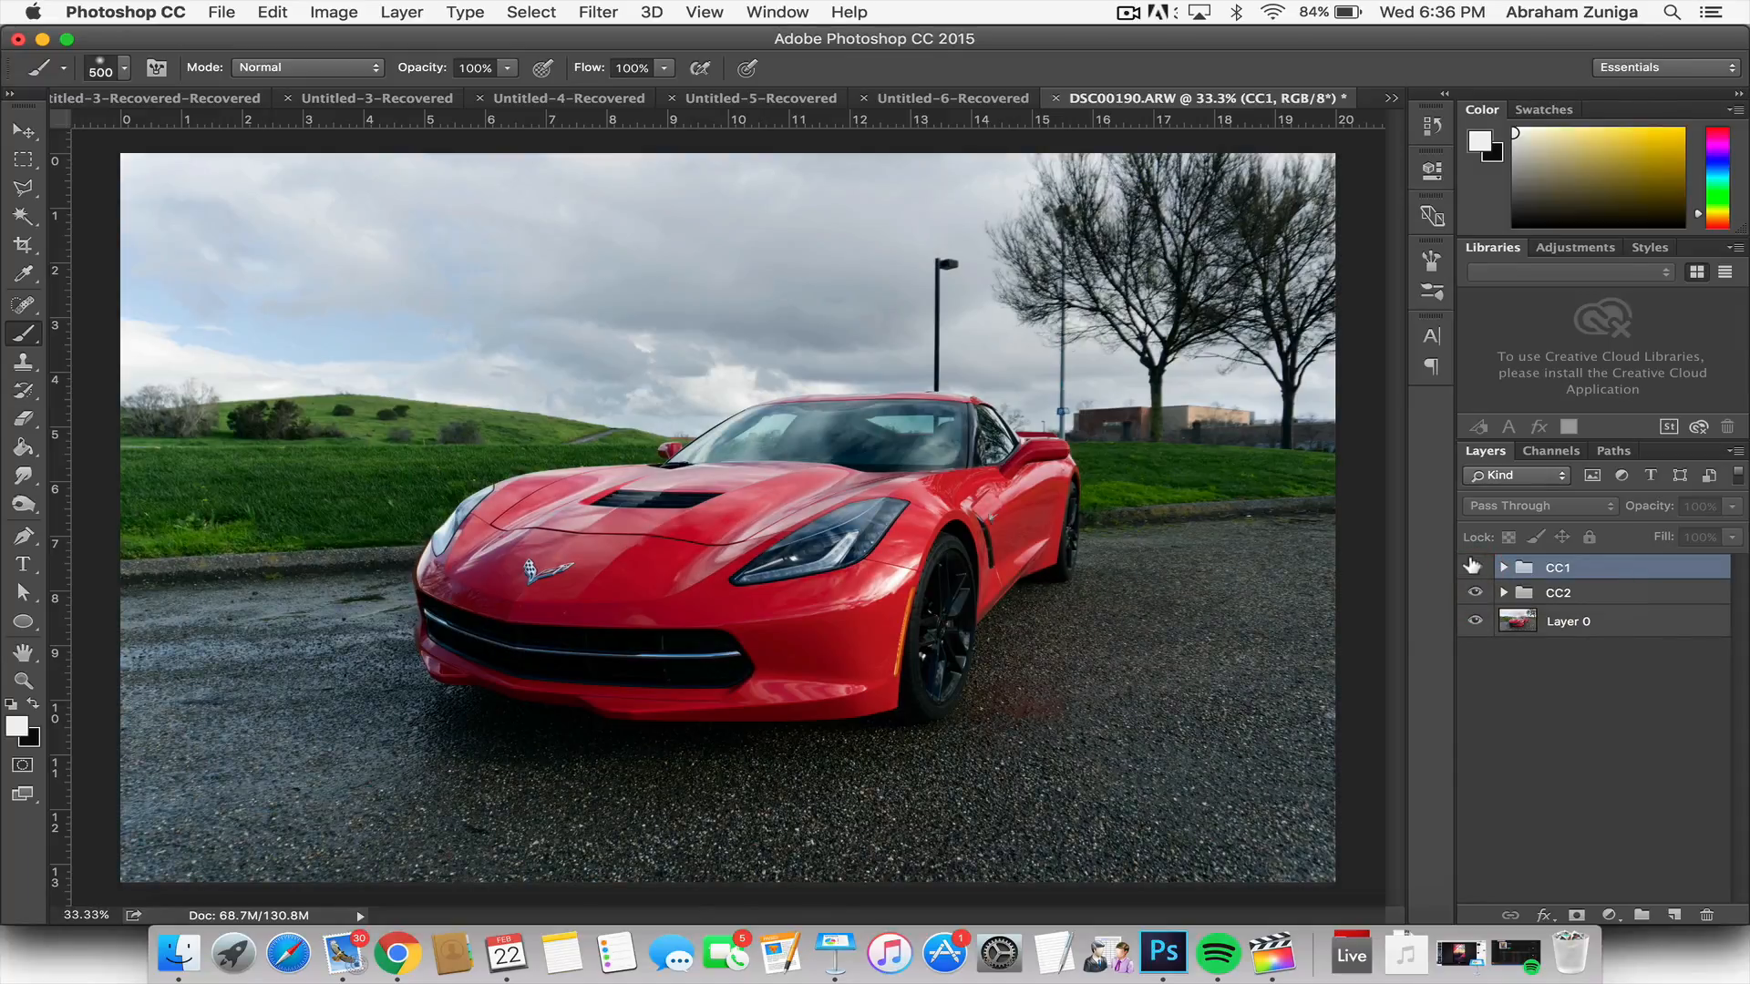
click(1473, 567)
click(1473, 566)
click(1473, 592)
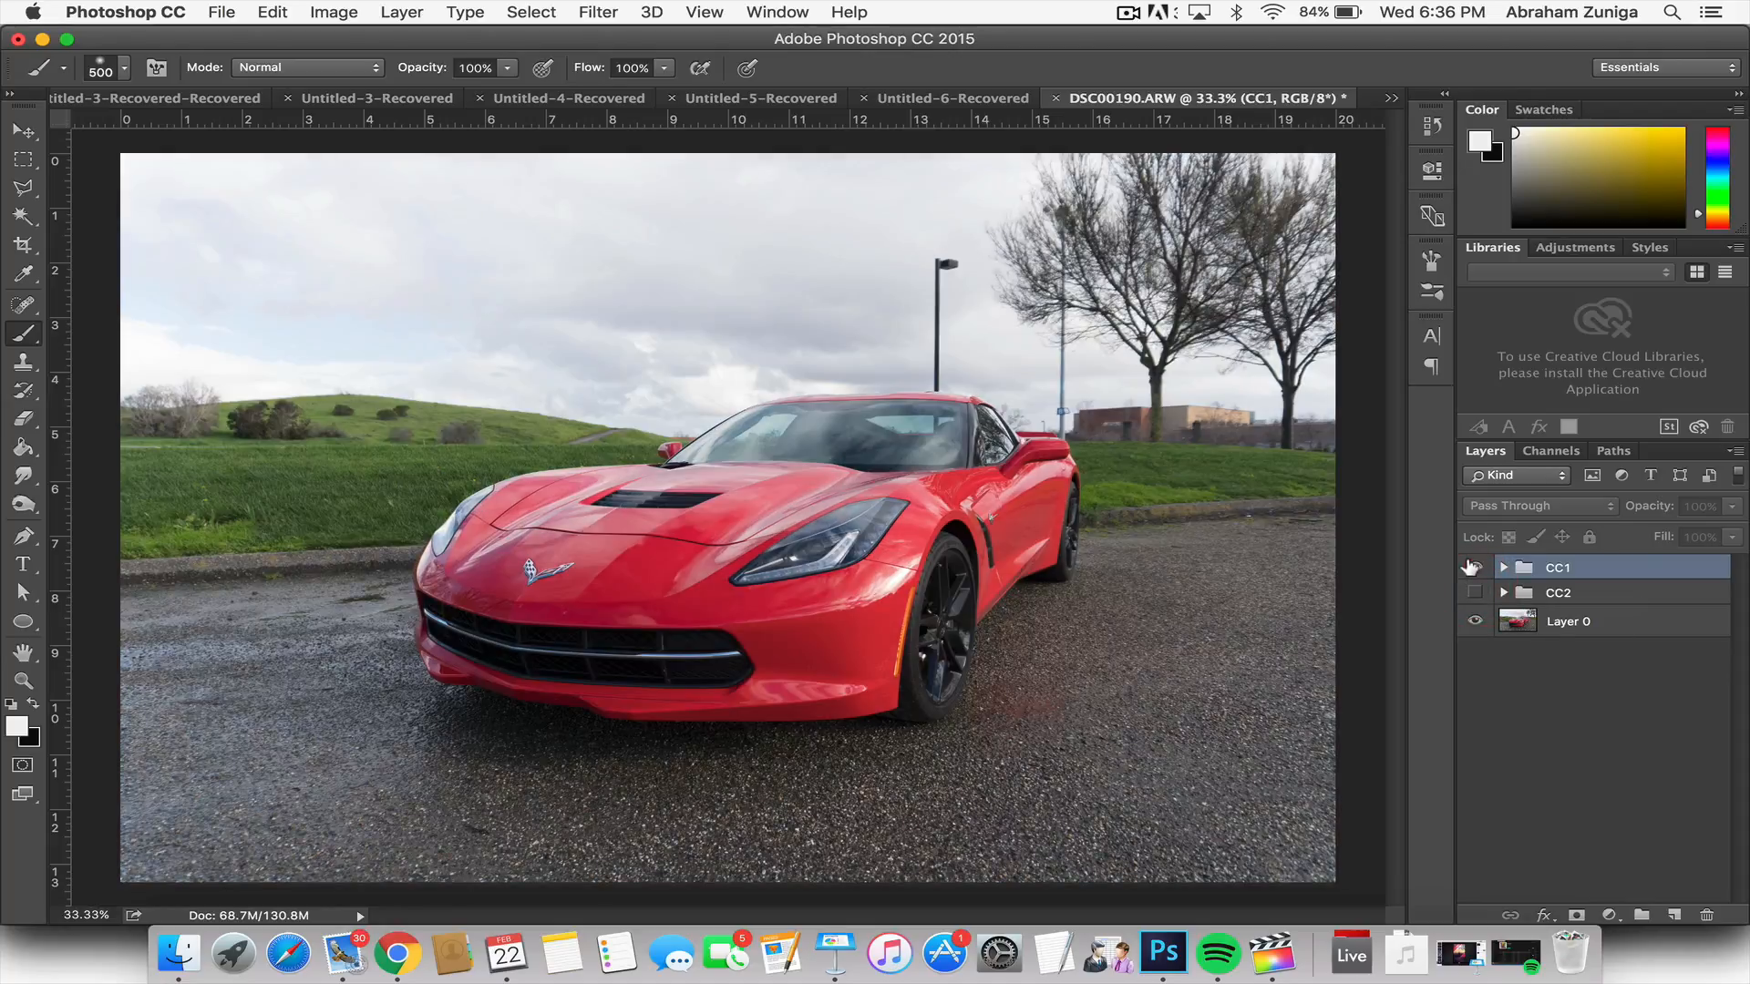
click(1472, 567)
click(1472, 567)
click(1470, 592)
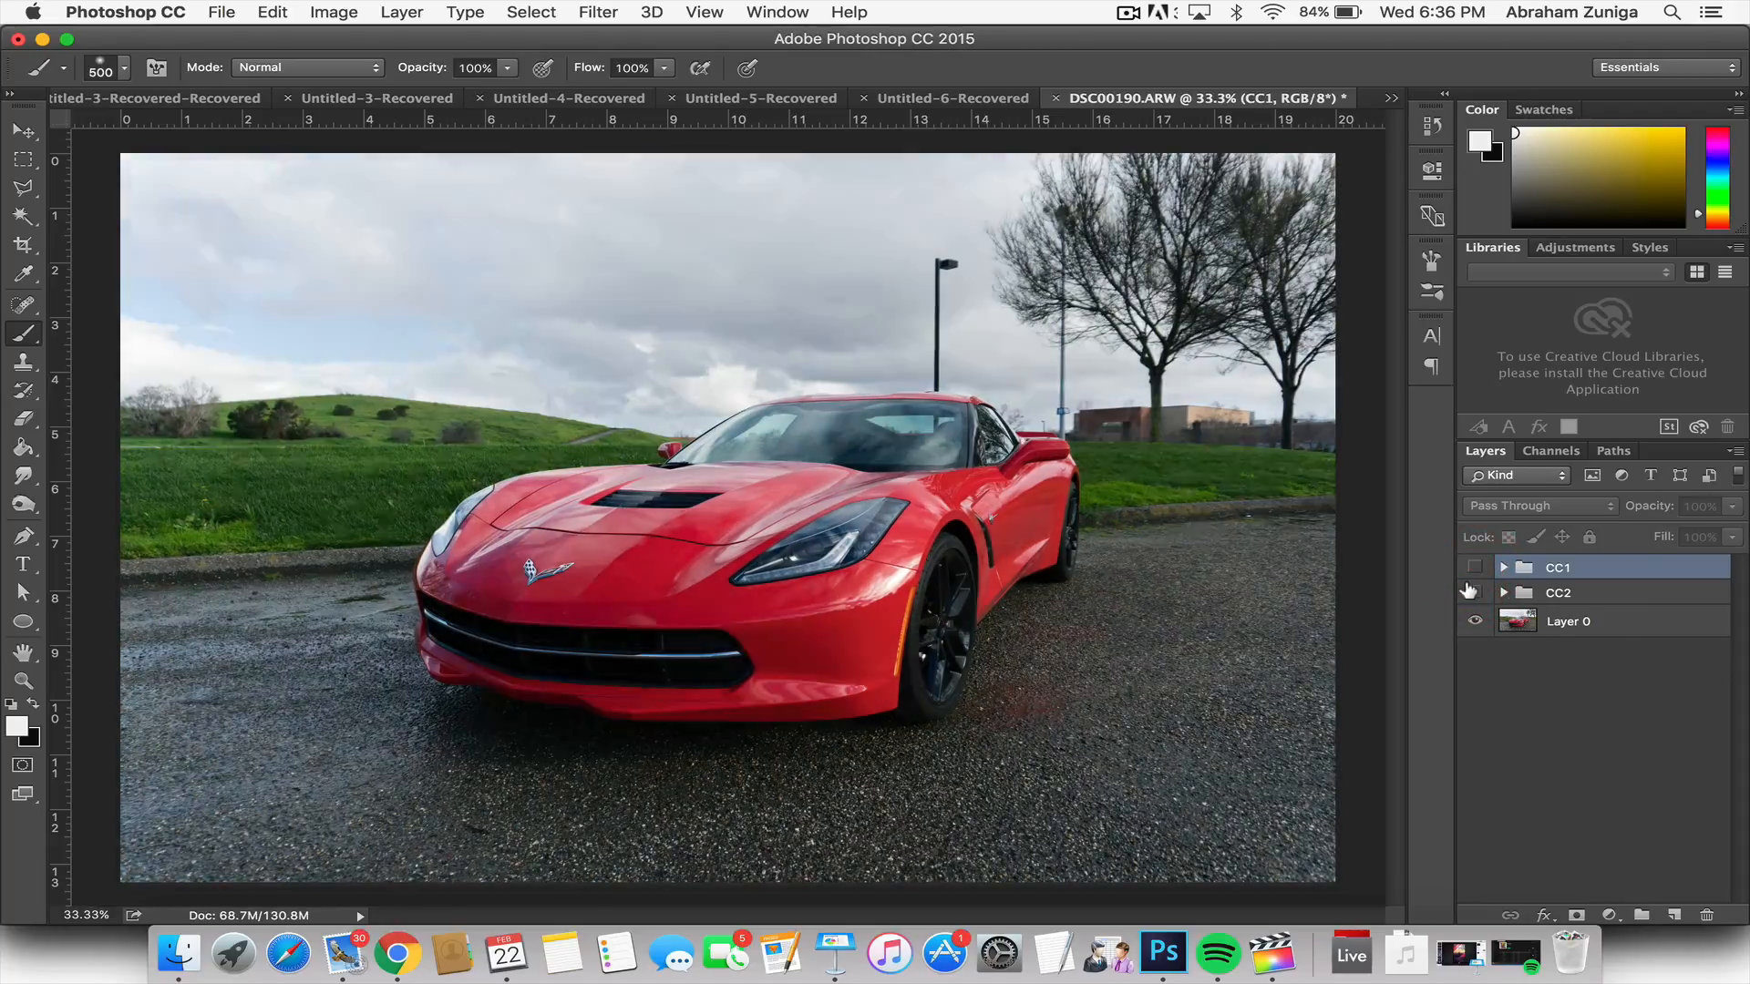
click(1470, 592)
click(1472, 567)
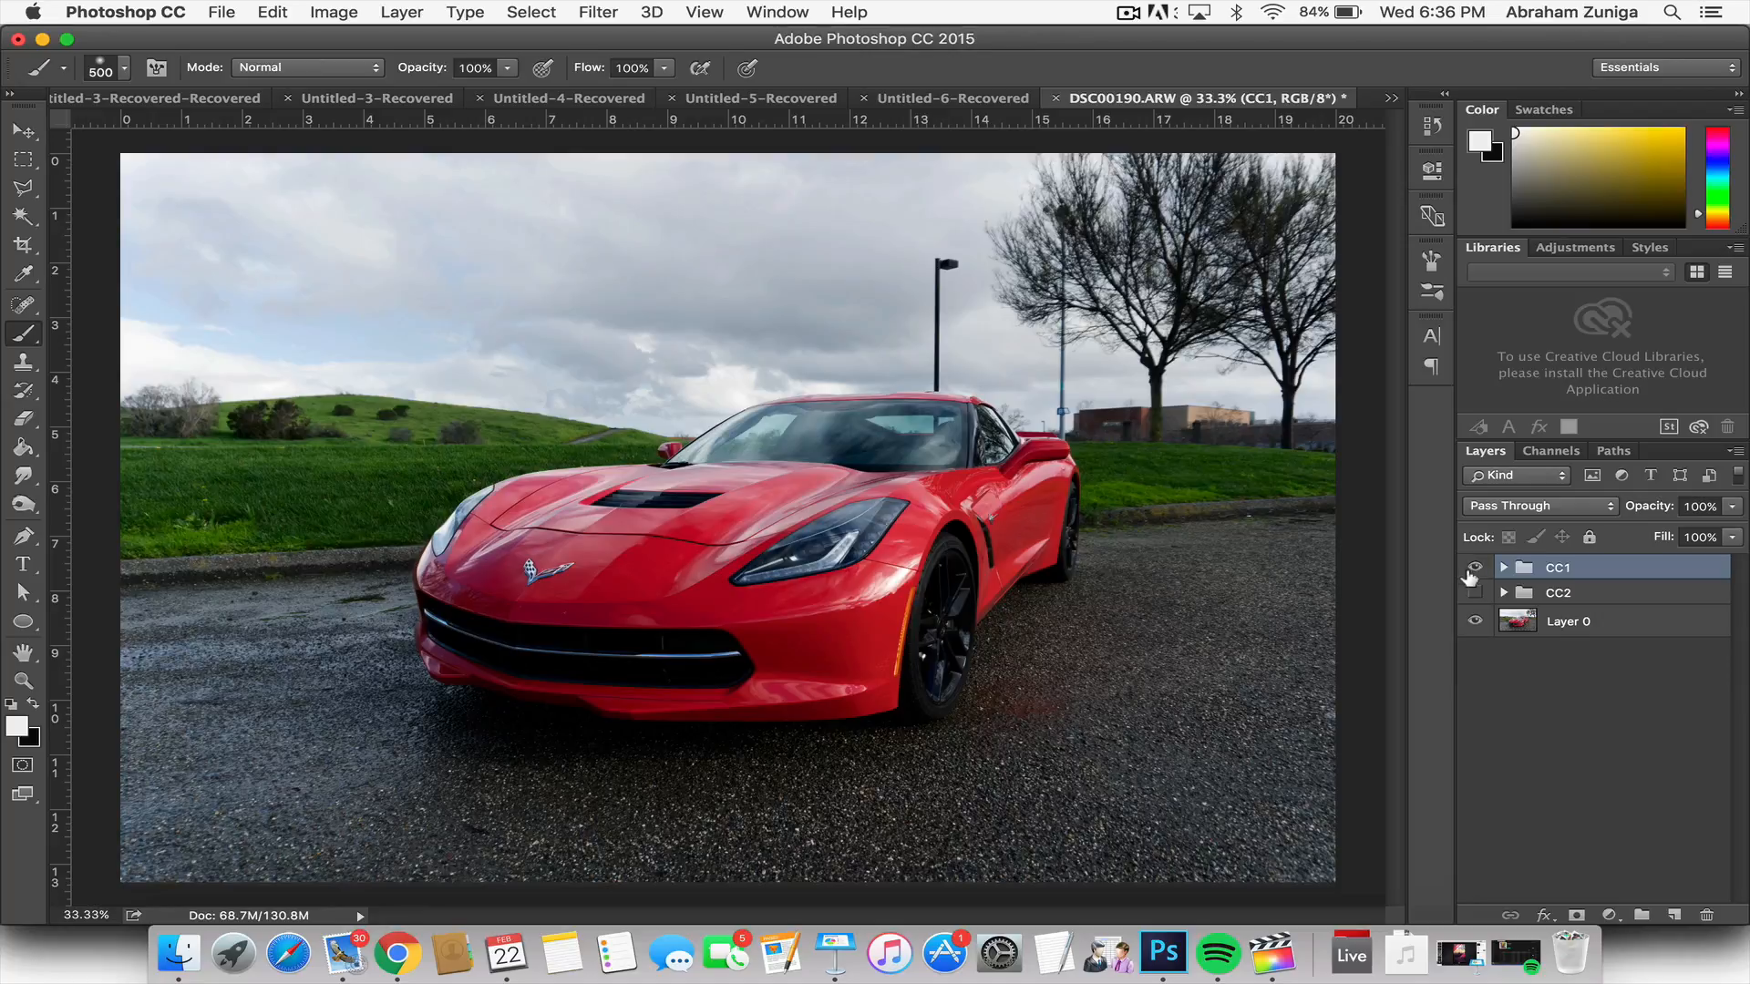
click(1472, 567)
click(1472, 592)
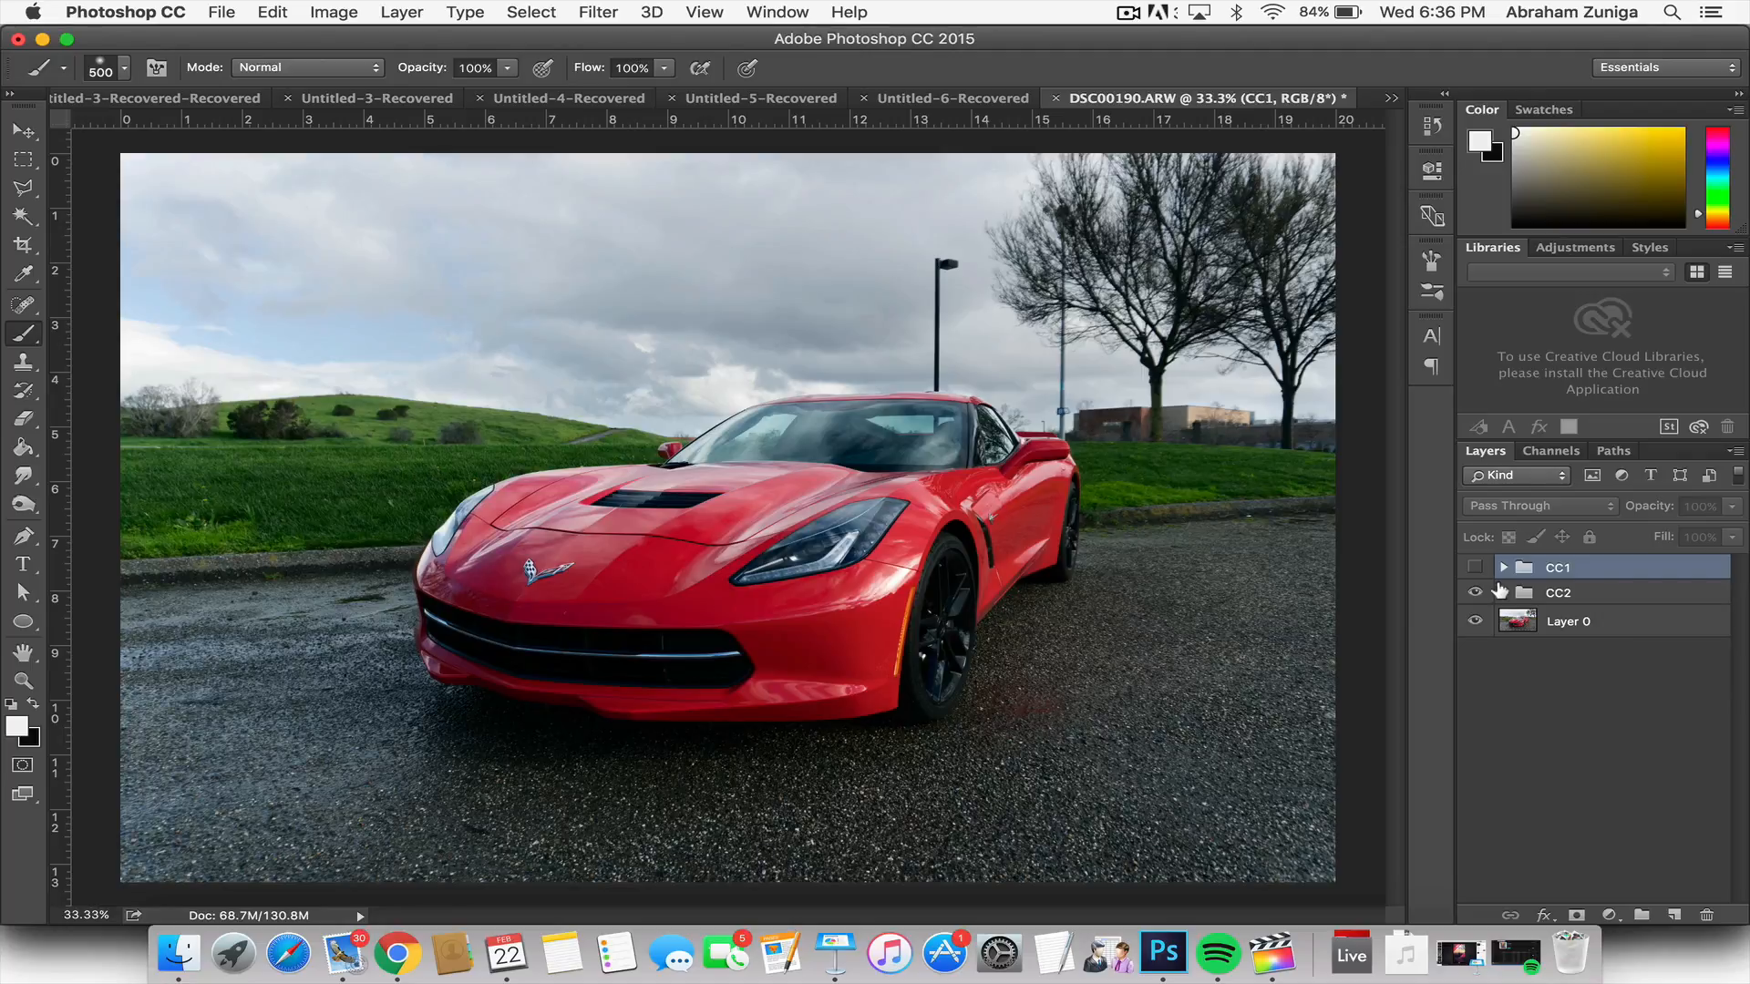
Step: Expand the CC2 group and review the Luminosity layer's Curves settings
click(1502, 593)
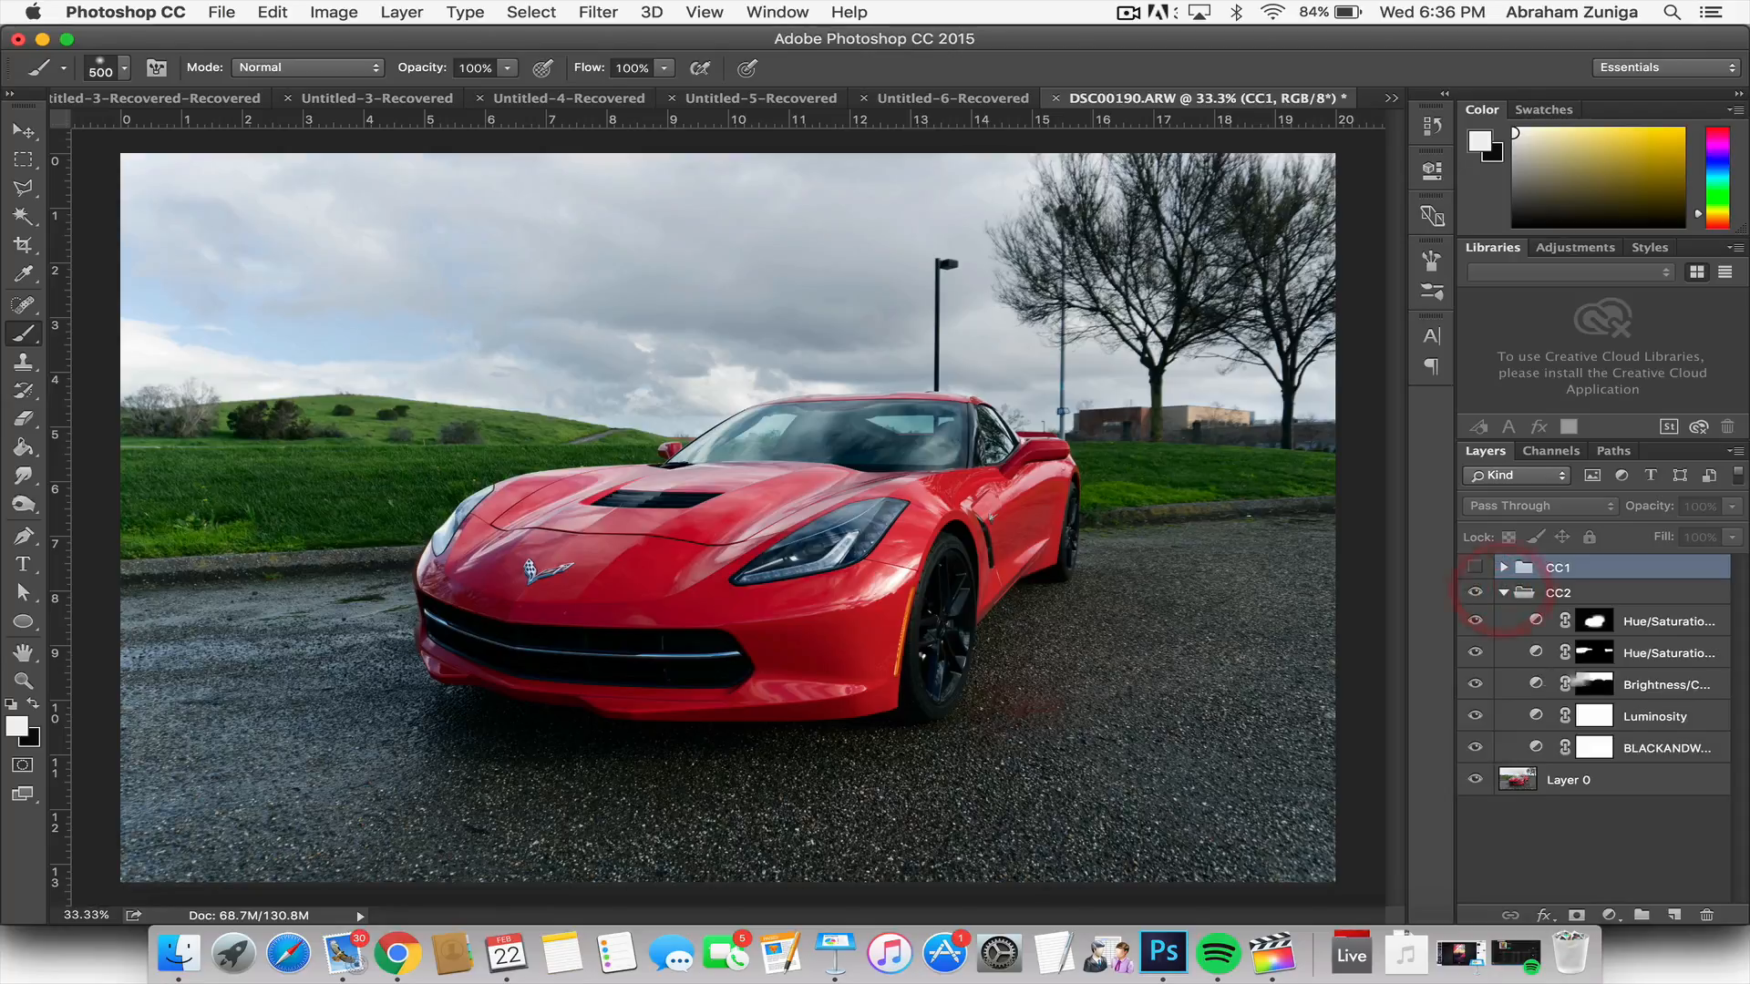
click(1659, 621)
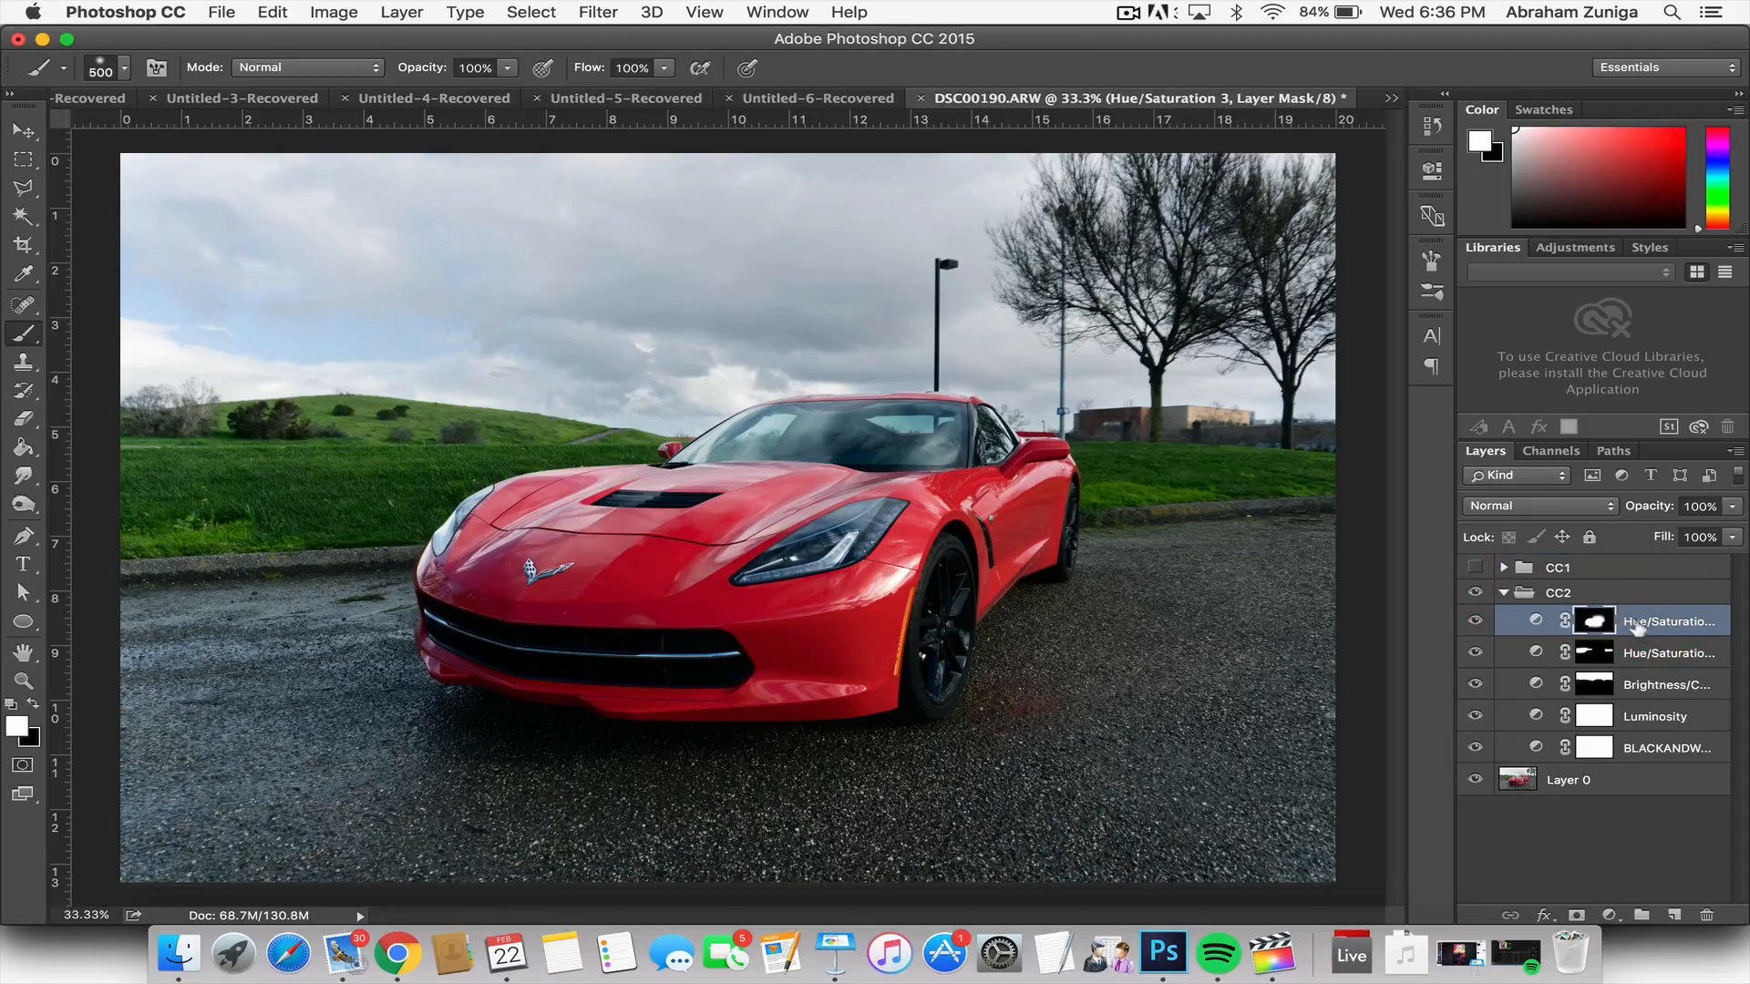
click(1660, 718)
click(1430, 175)
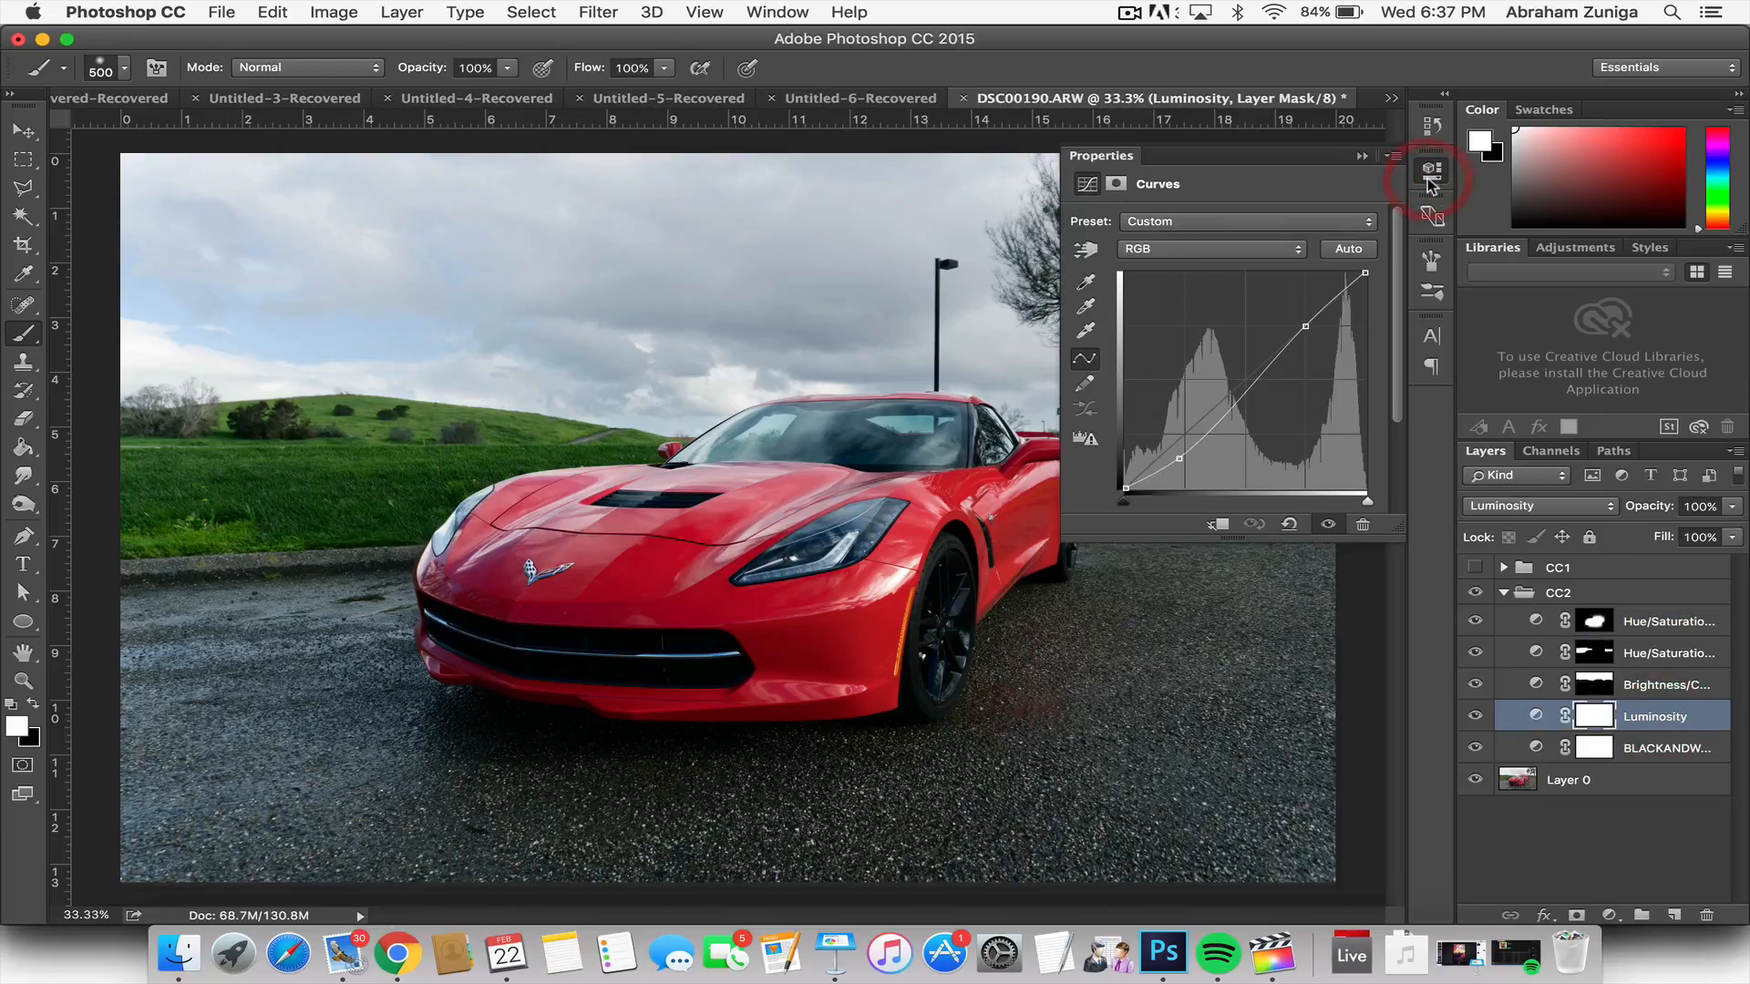
click(1430, 175)
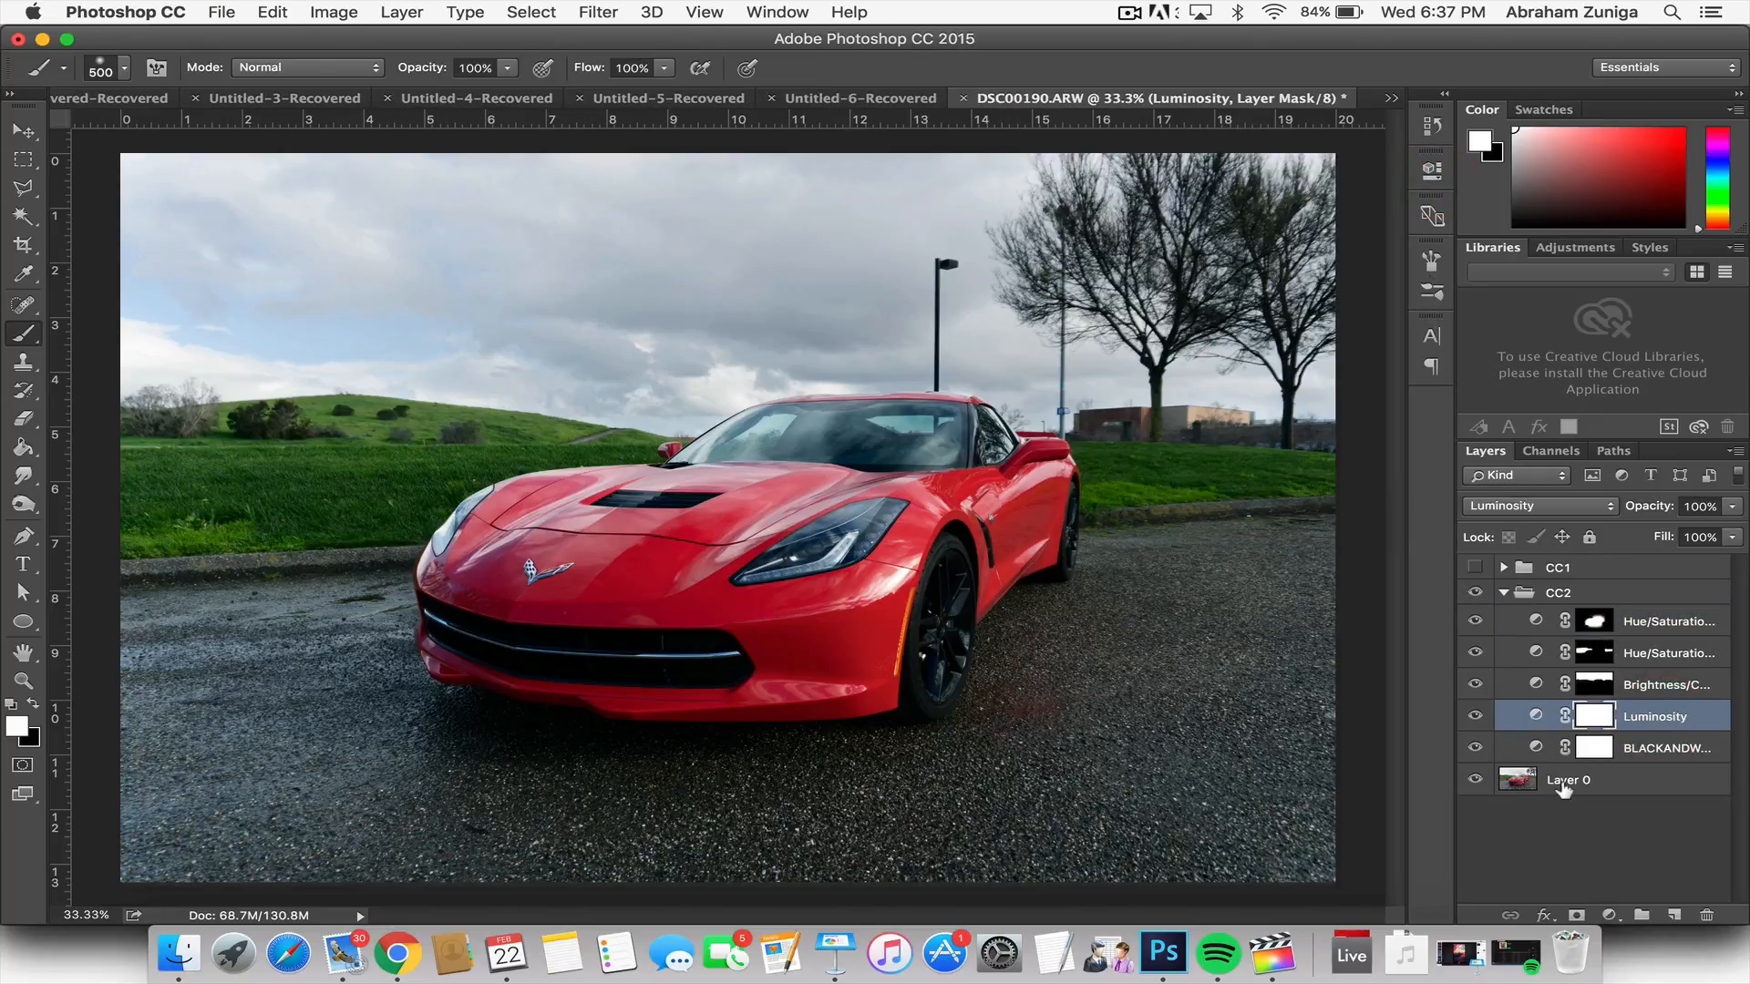